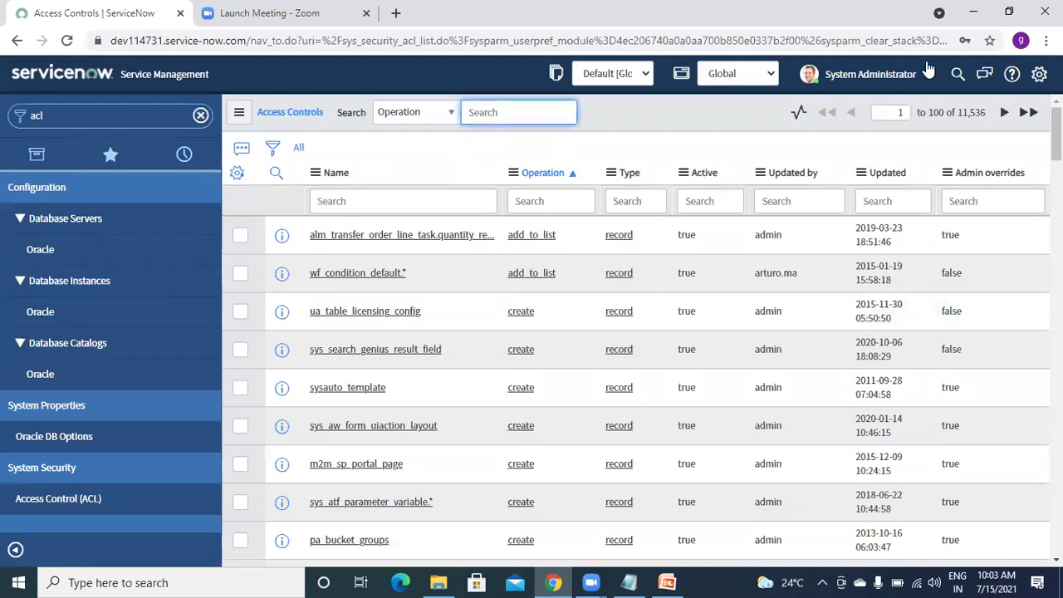
# Bring up the Elevate Roles dialog from the user menu, then close it unchanged
pyautogui.click(870, 74)
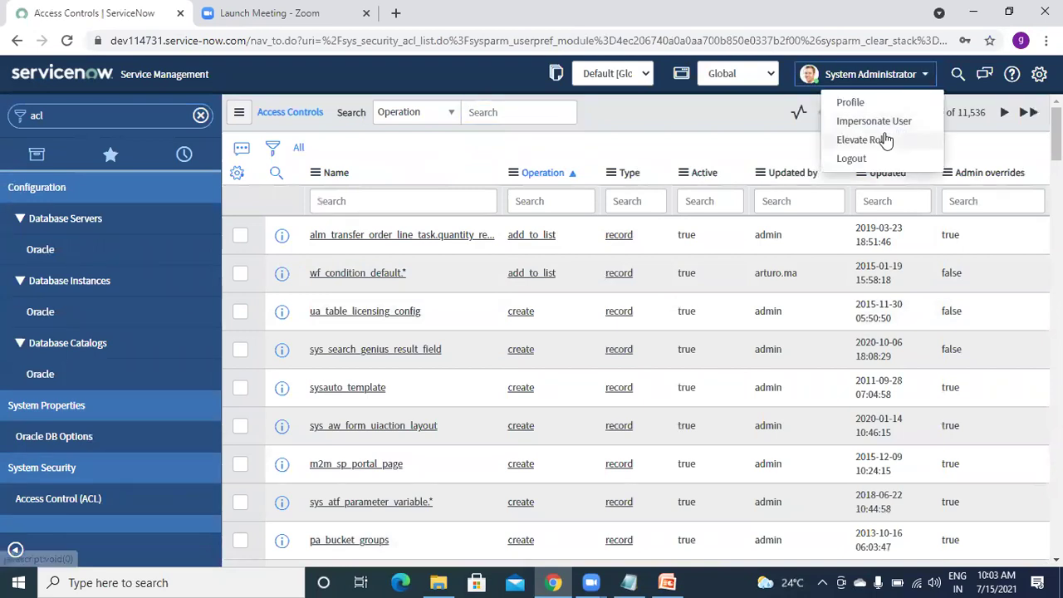
pyautogui.click(885, 139)
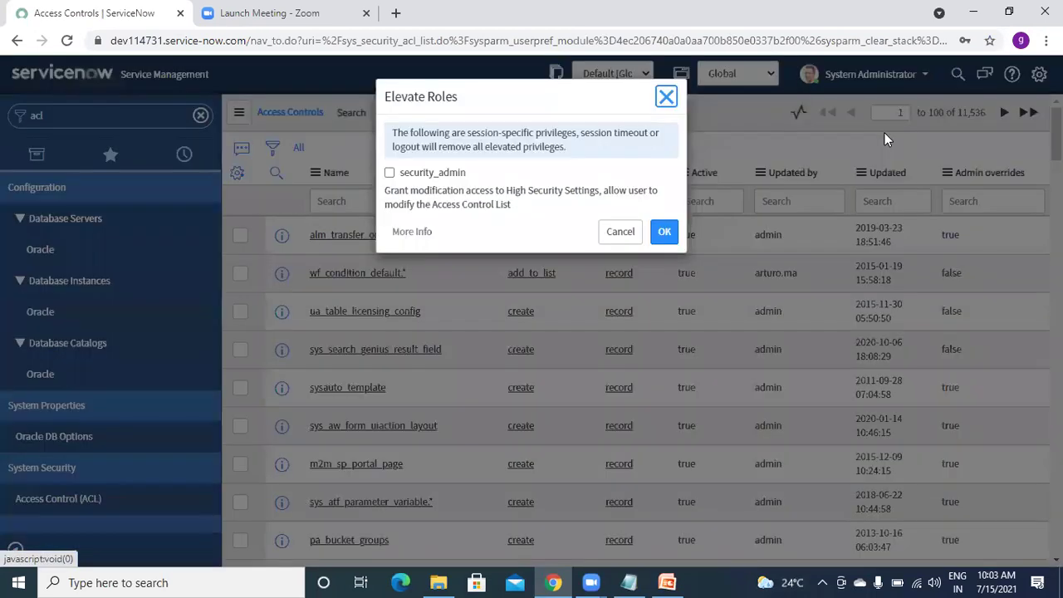
pyautogui.click(667, 97)
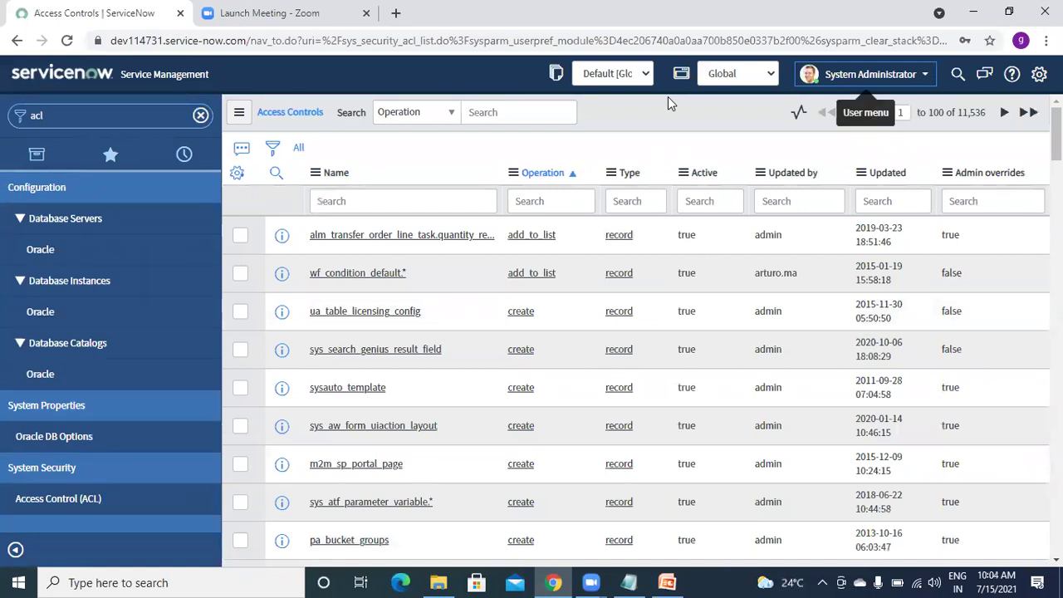
# Elevate the session to the security_admin role
pyautogui.click(878, 83)
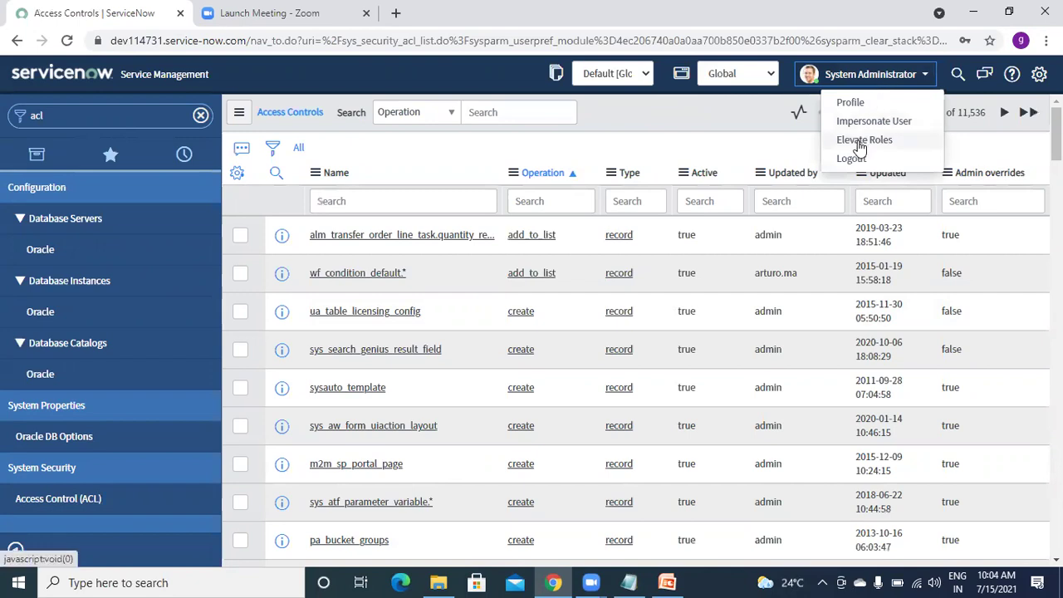
pyautogui.click(861, 141)
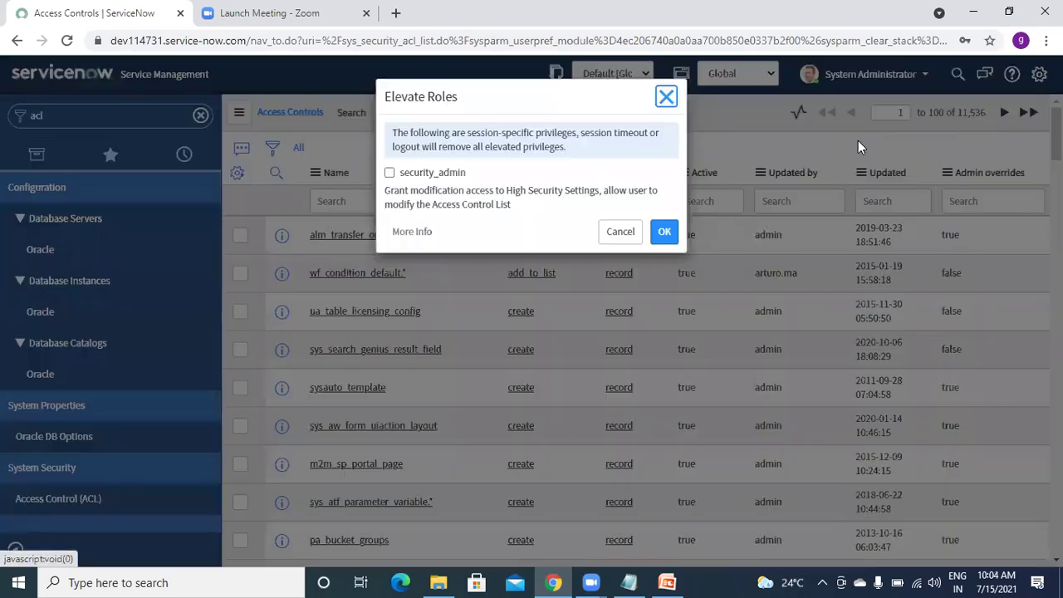
pyautogui.click(402, 176)
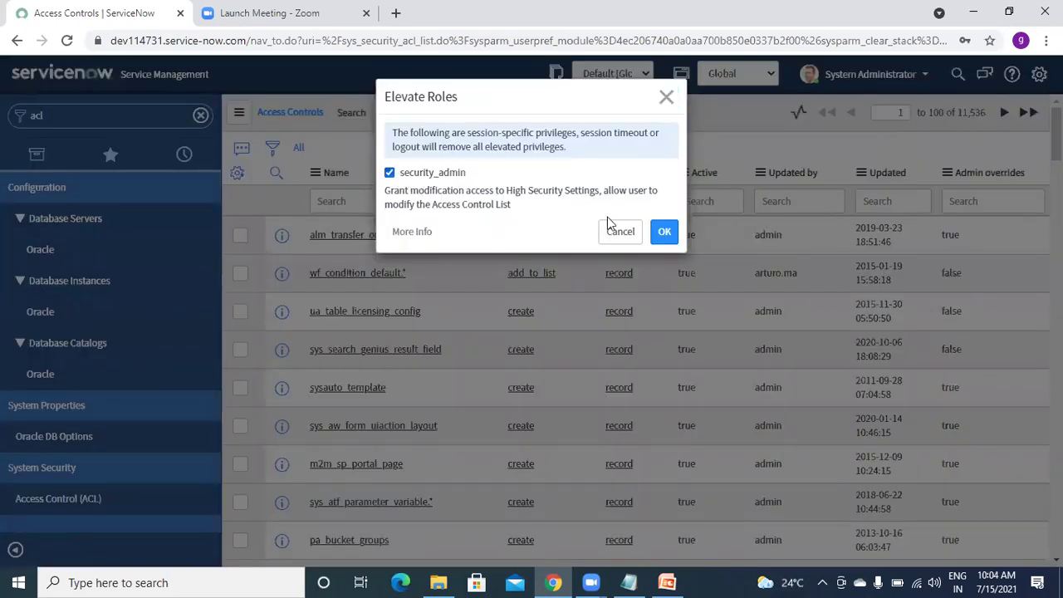
pyautogui.click(662, 236)
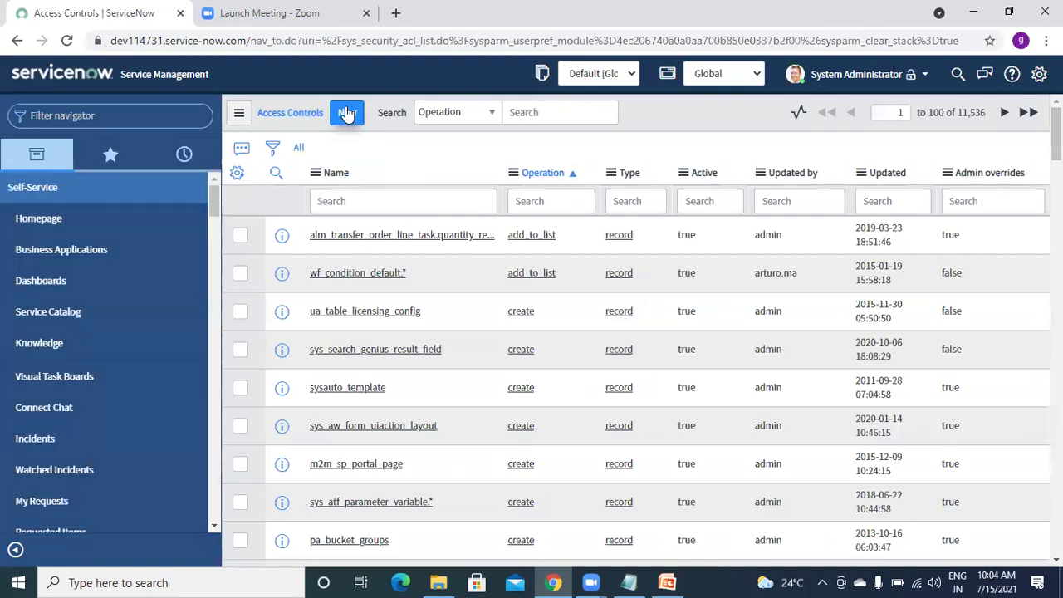
# Start a new Access Control record, keep Type as record and review the Operation choices
pyautogui.click(347, 114)
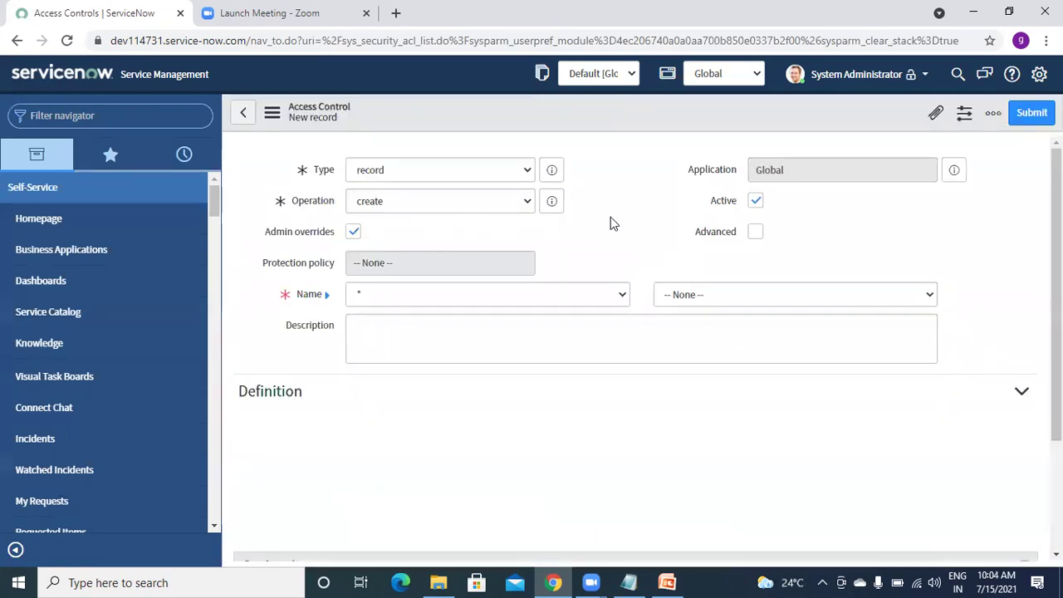
pyautogui.click(386, 171)
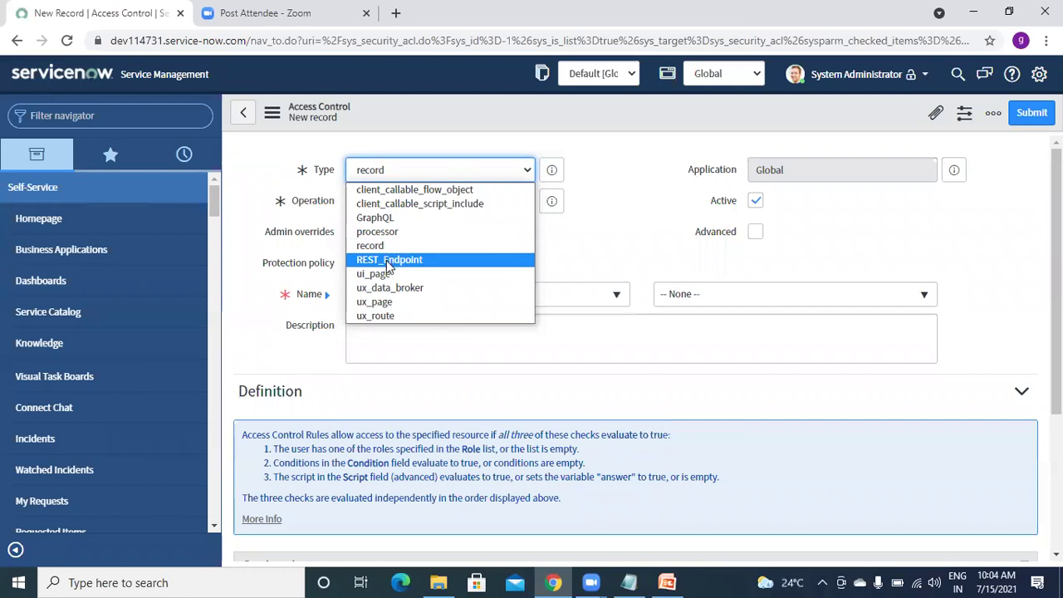
pyautogui.click(601, 245)
pyautogui.click(407, 209)
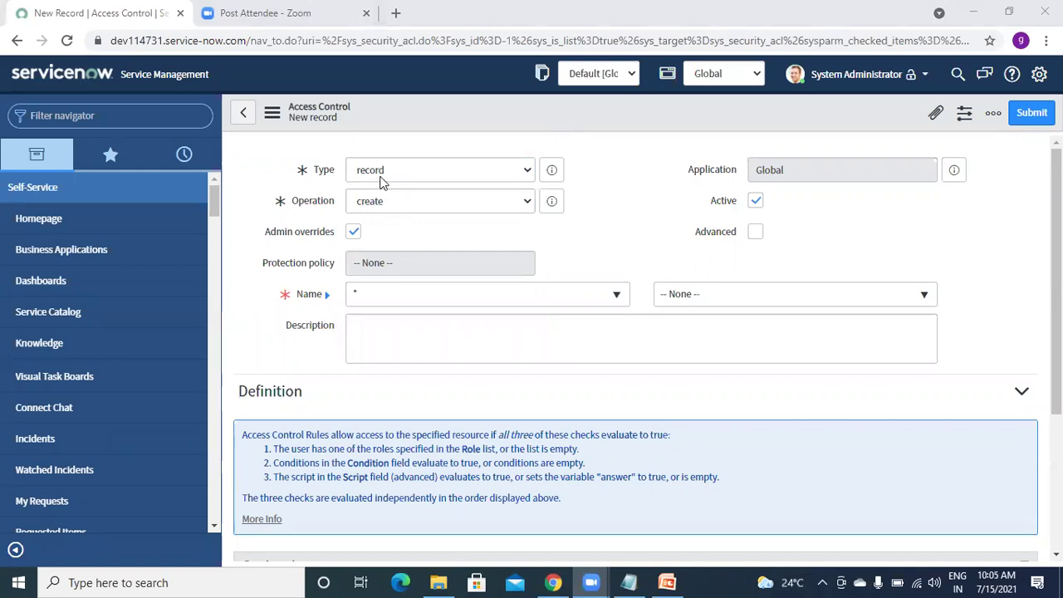
pyautogui.click(372, 202)
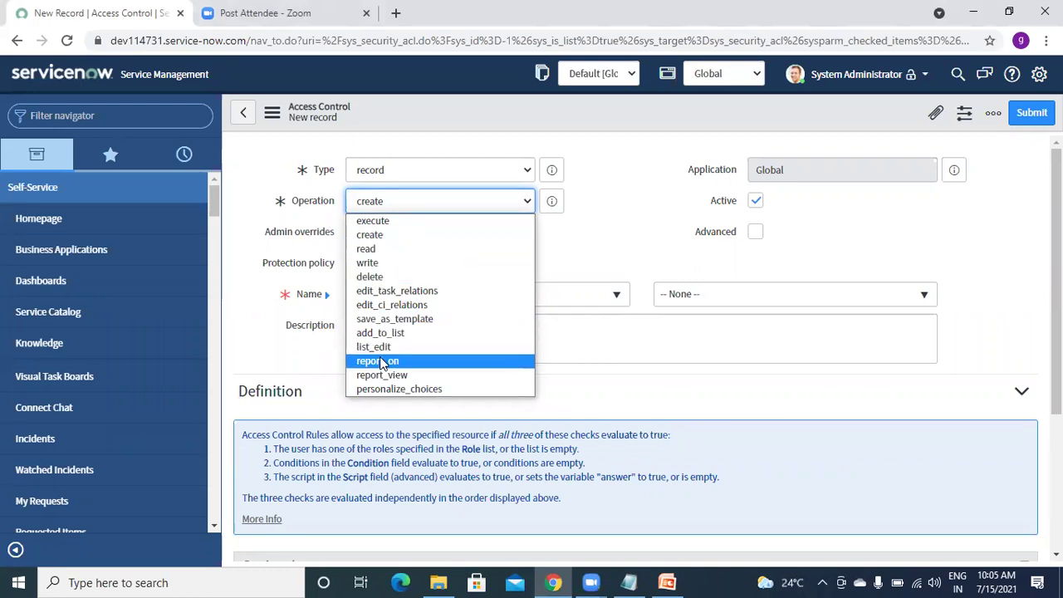
pyautogui.click(368, 240)
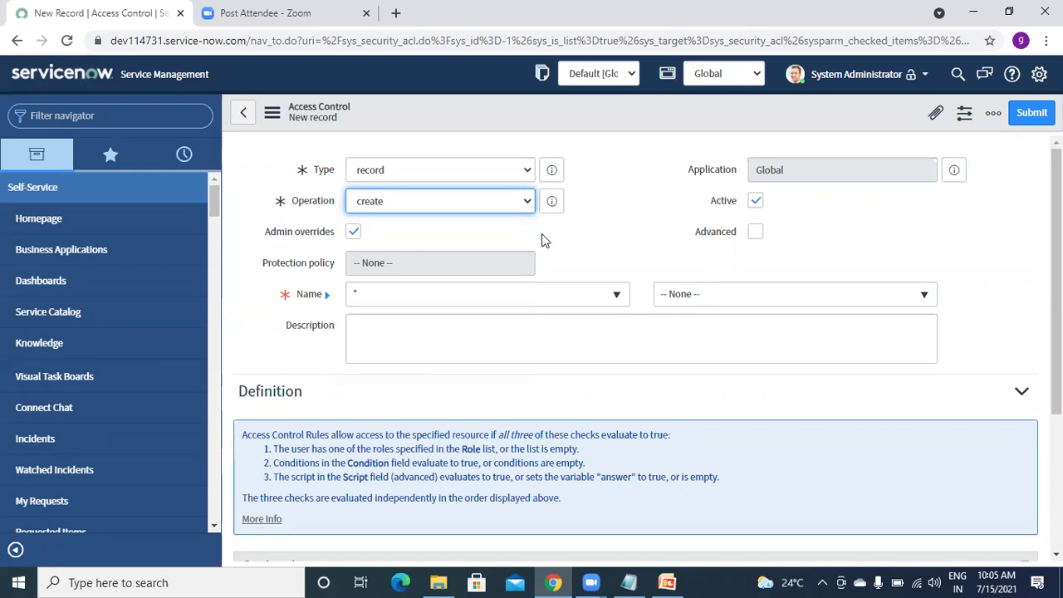
pyautogui.click(390, 205)
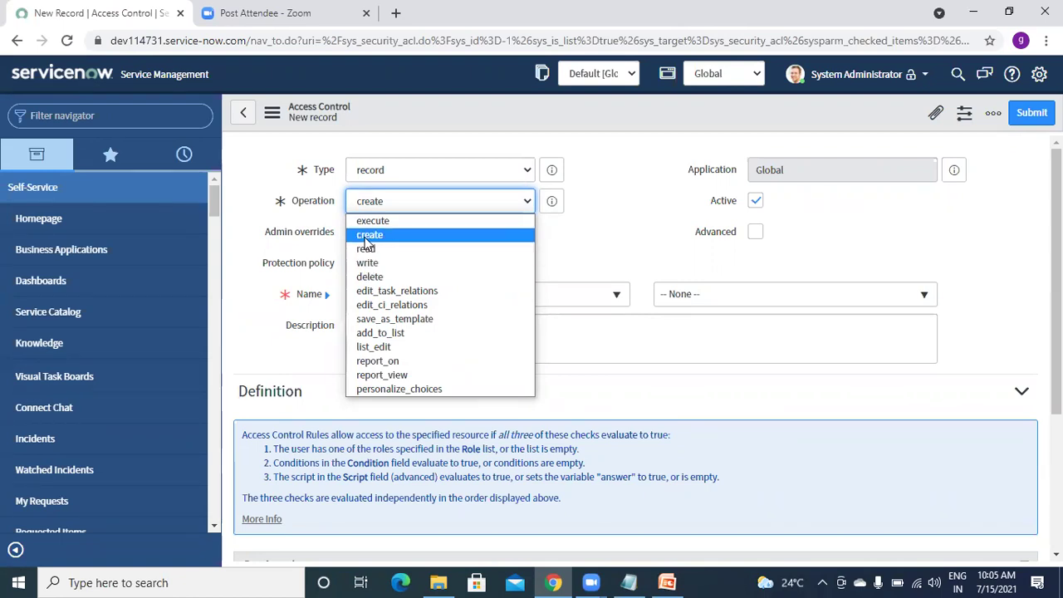
pyautogui.press('Up')
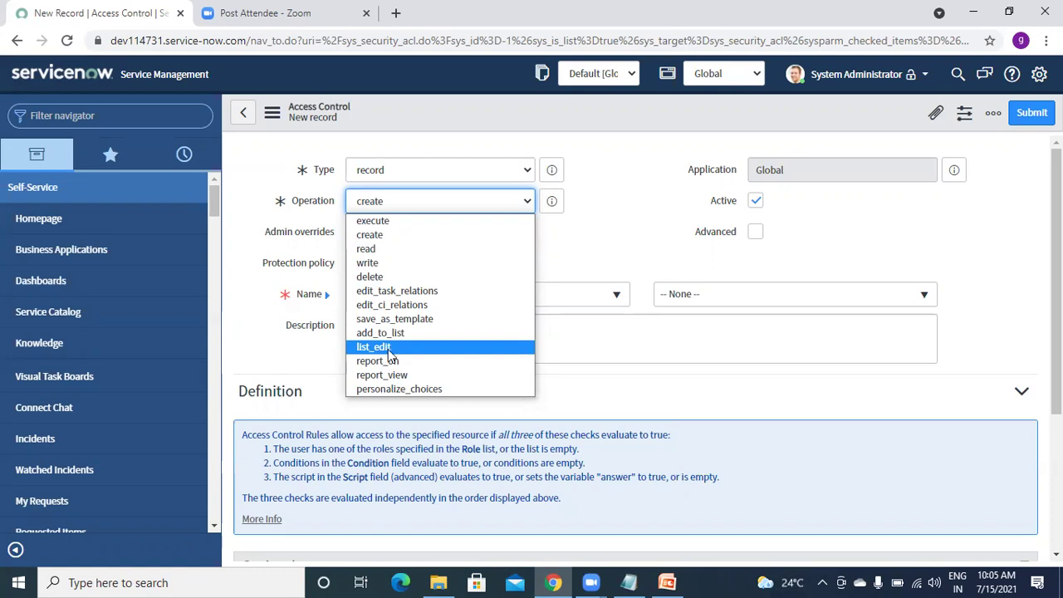
pyautogui.click(597, 251)
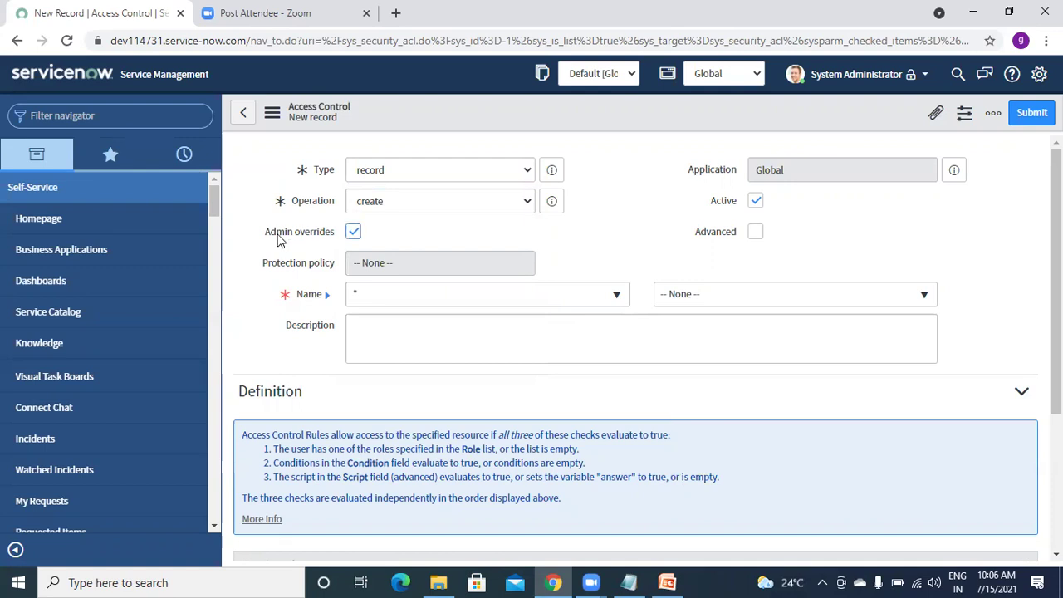
pyautogui.moveTo(289, 239)
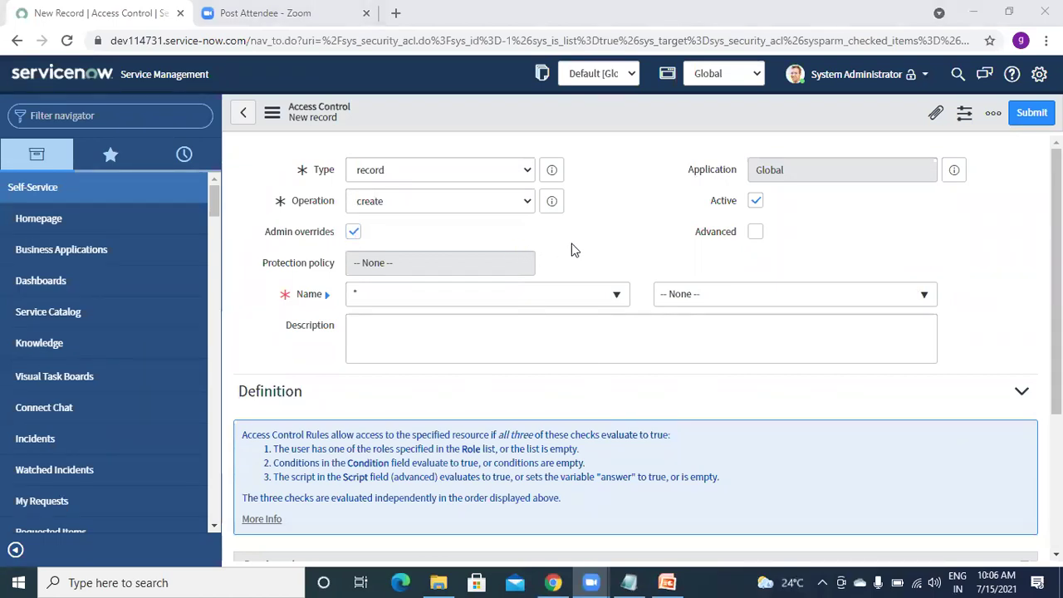
pyautogui.click(353, 233)
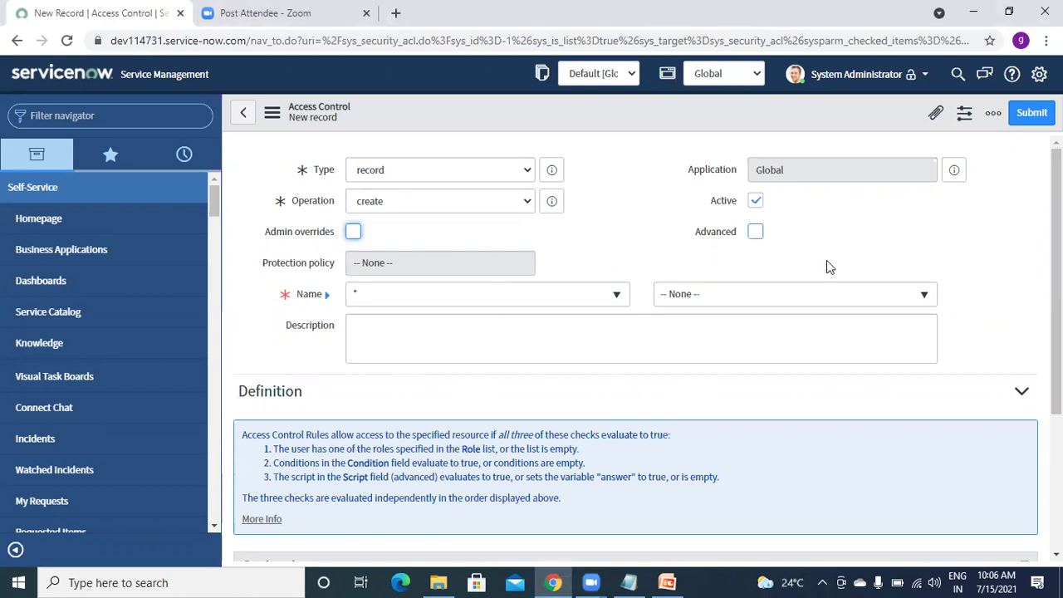
pyautogui.click(353, 231)
pyautogui.click(604, 237)
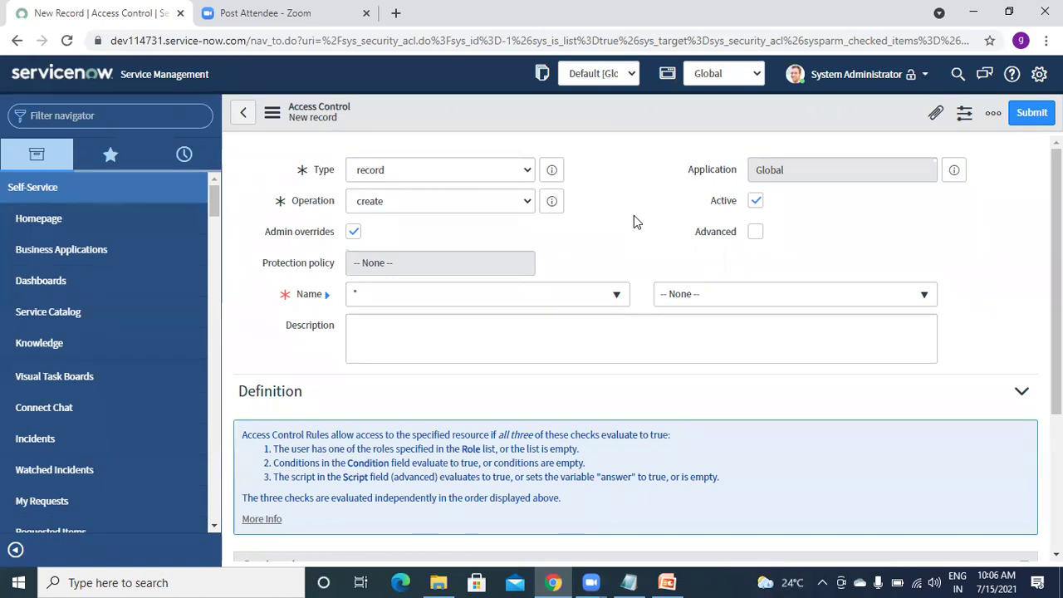
pyautogui.click(847, 79)
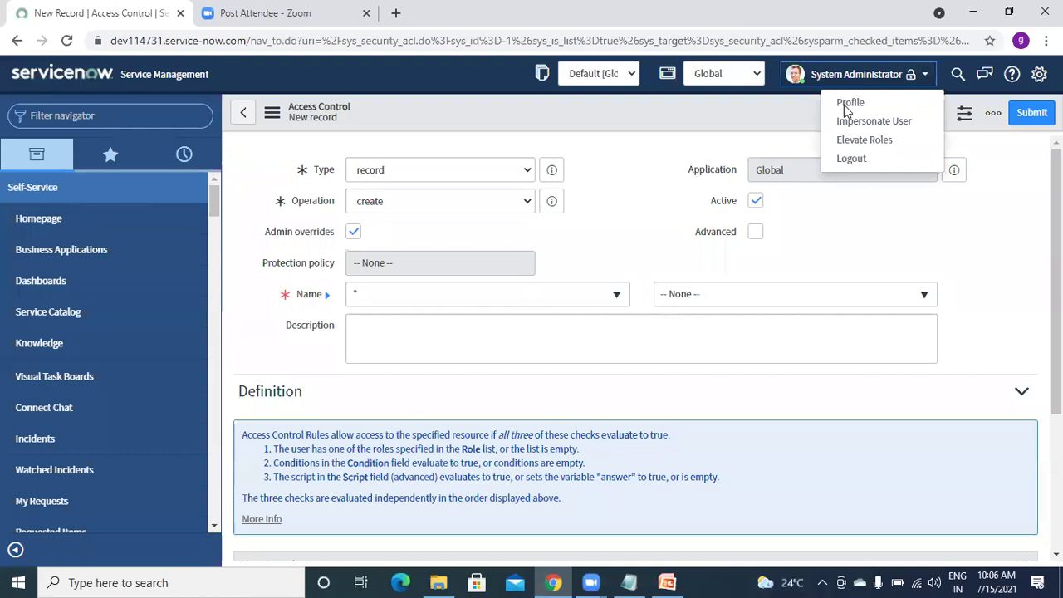
pyautogui.click(848, 141)
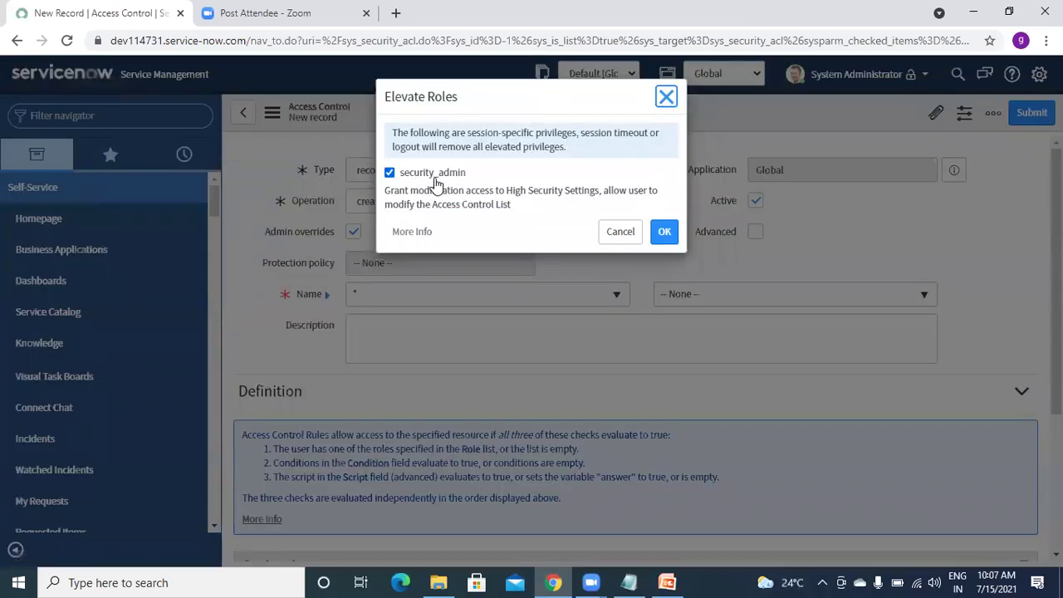
pyautogui.click(665, 98)
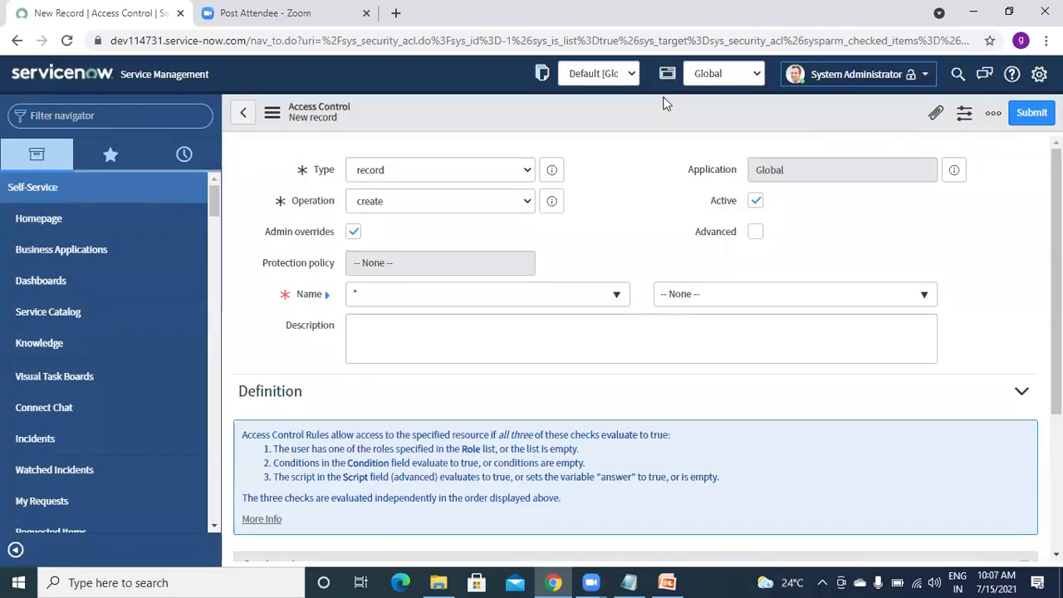
pyautogui.click(831, 87)
pyautogui.click(843, 141)
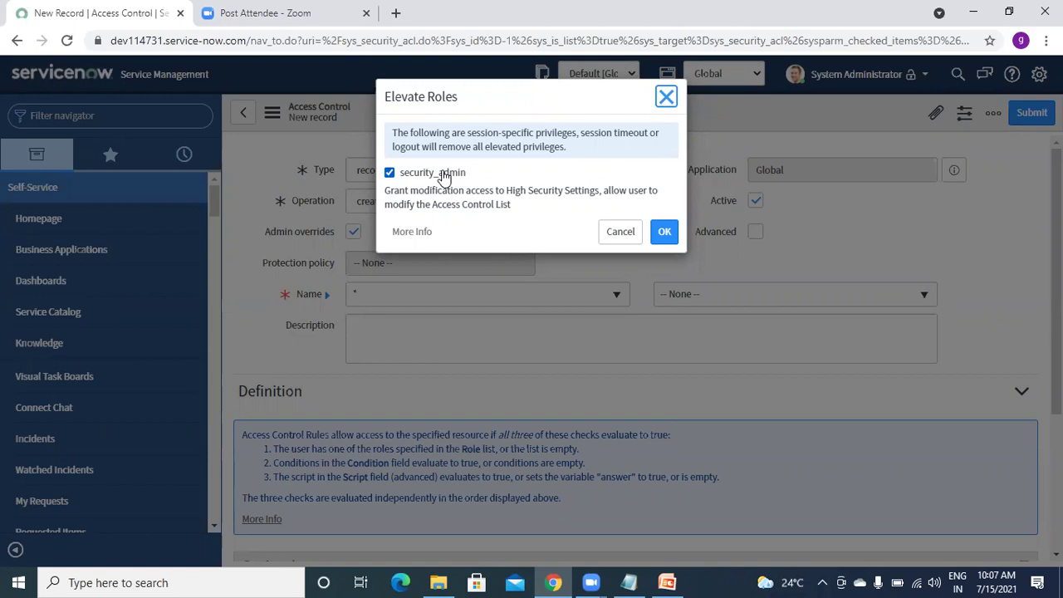
pyautogui.click(665, 97)
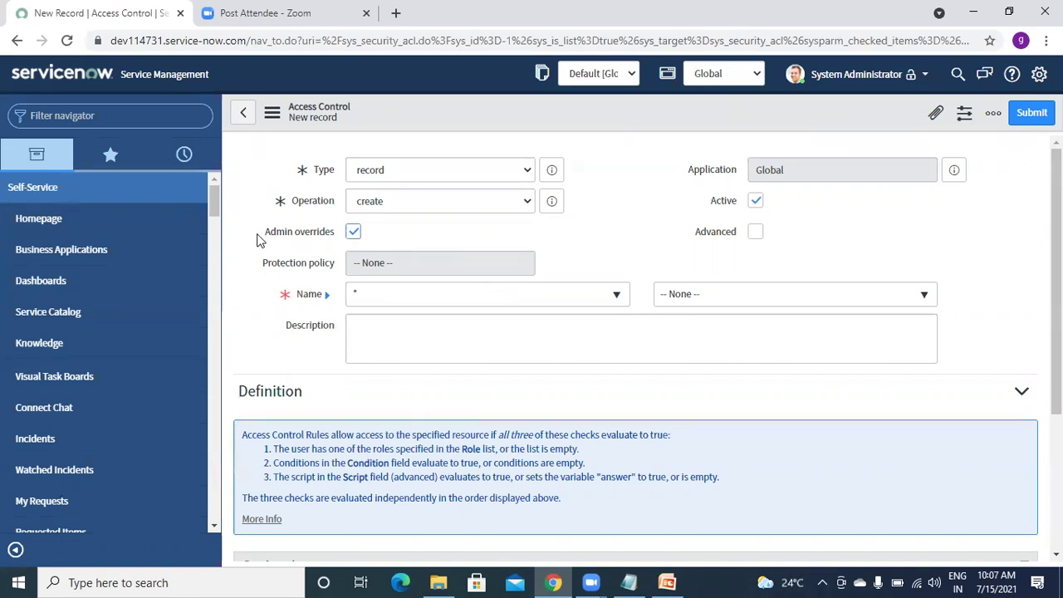
pyautogui.moveTo(297, 270)
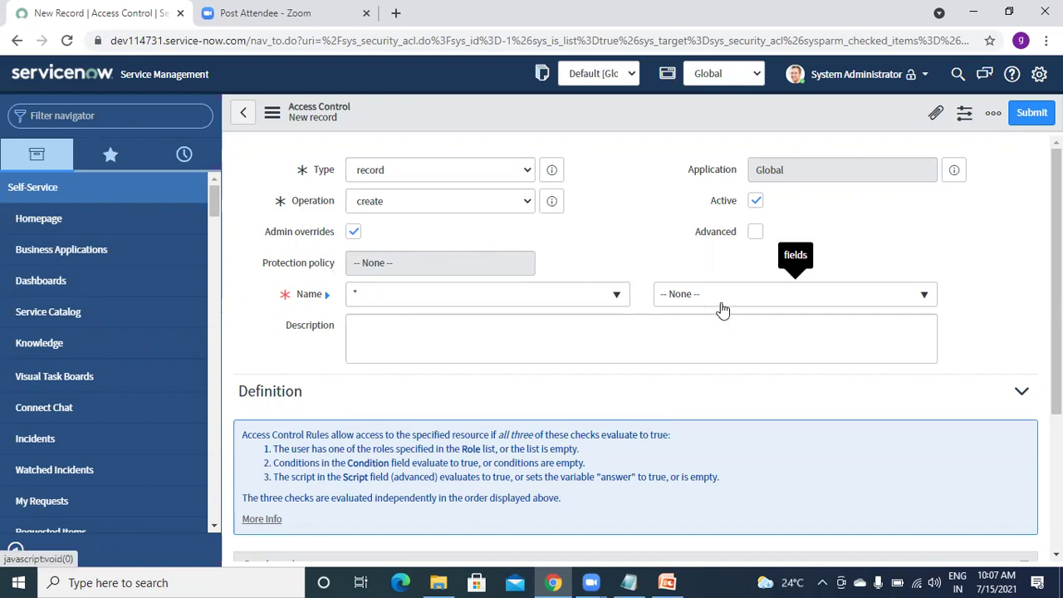
# Add Demo Role as the rule's required role
pyautogui.scroll(-1, 1057, 332)
pyautogui.scroll(-1, 581, 373)
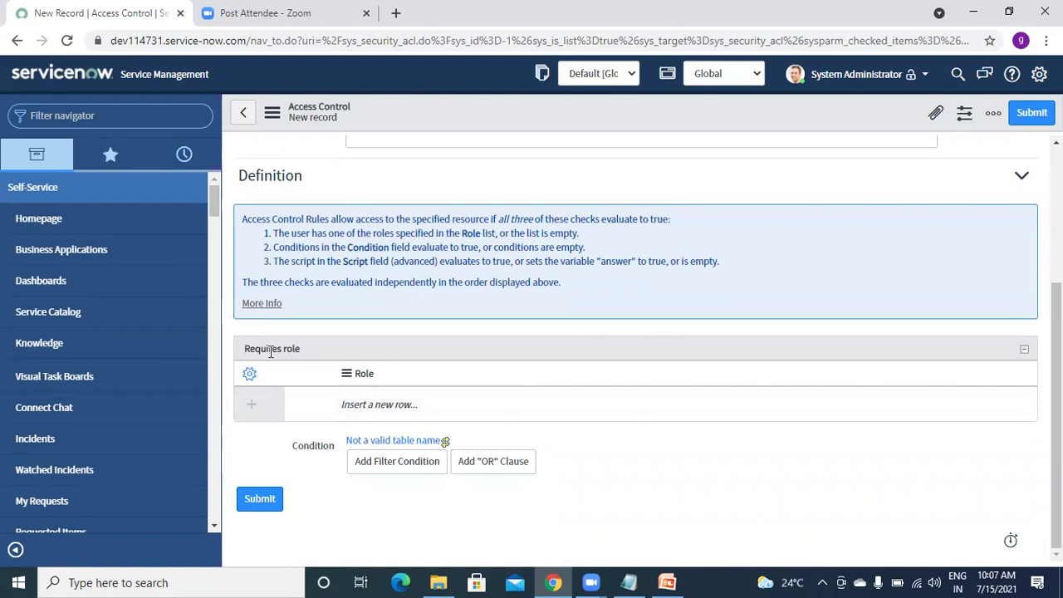
pyautogui.scroll(2, 445, 442)
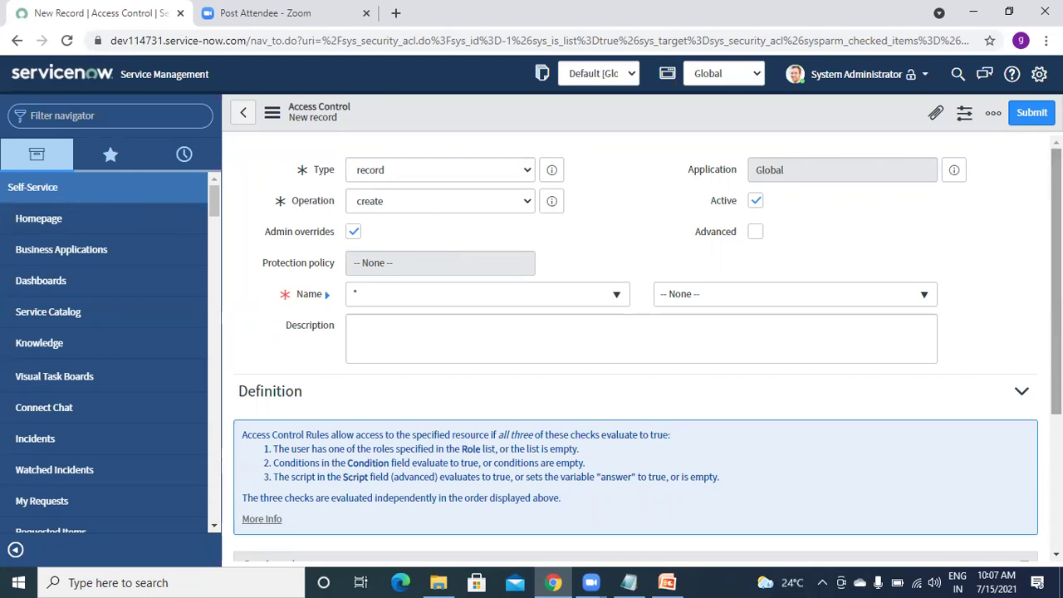
pyautogui.scroll(-3, 363, 387)
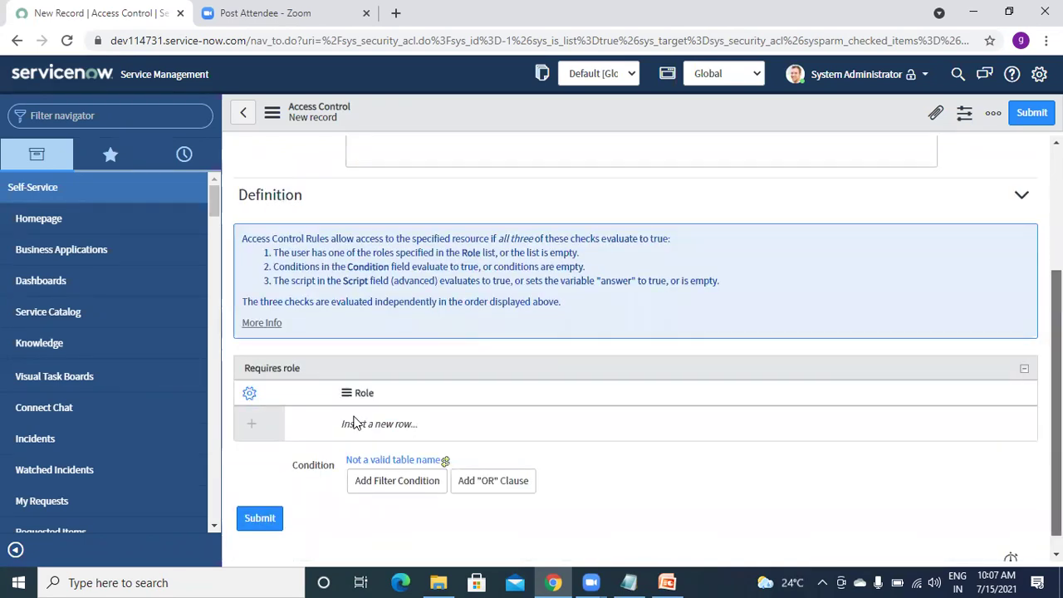
pyautogui.click(354, 423)
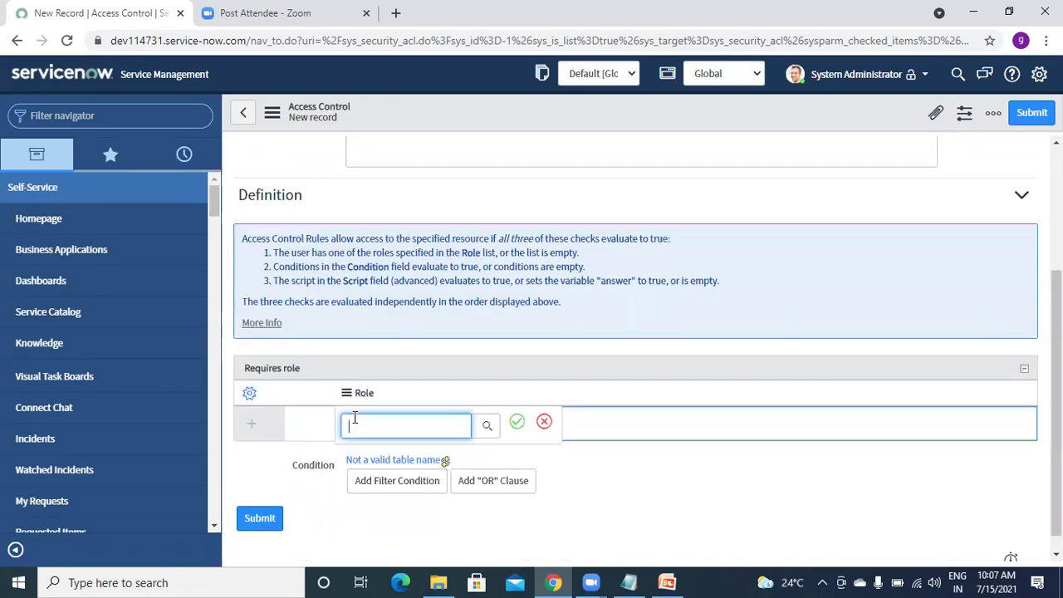
pyautogui.write('demo')
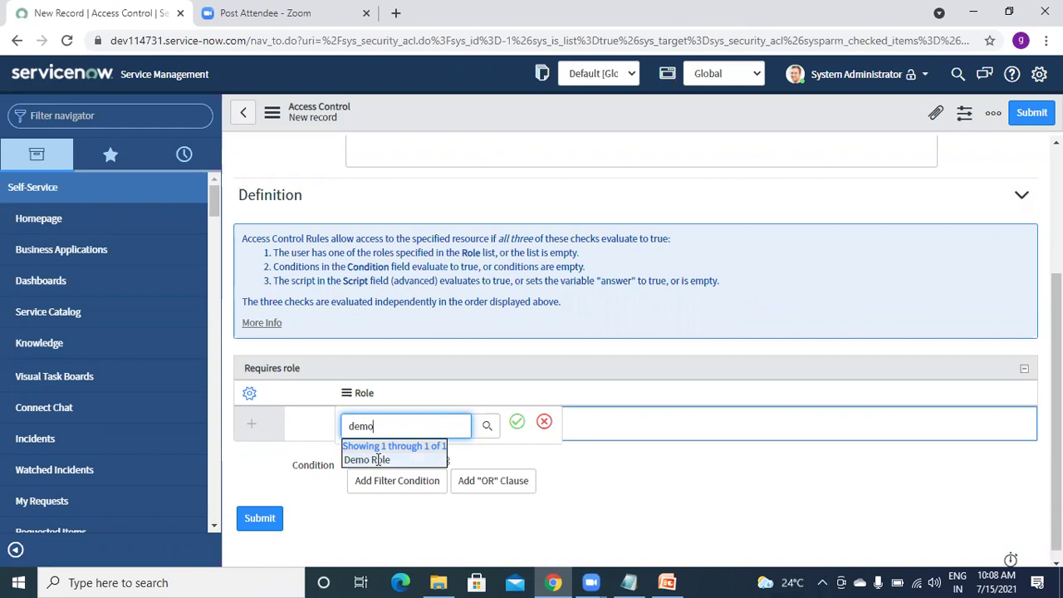
pyautogui.click(544, 422)
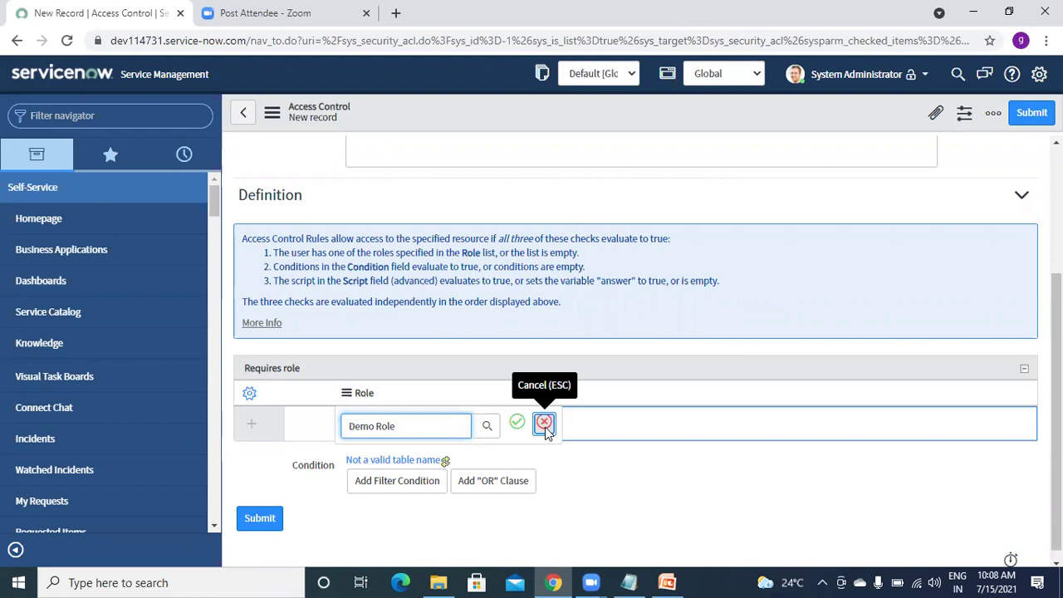
# Try adding a filter condition and dismiss the 'First select a table' alert
pyautogui.click(397, 480)
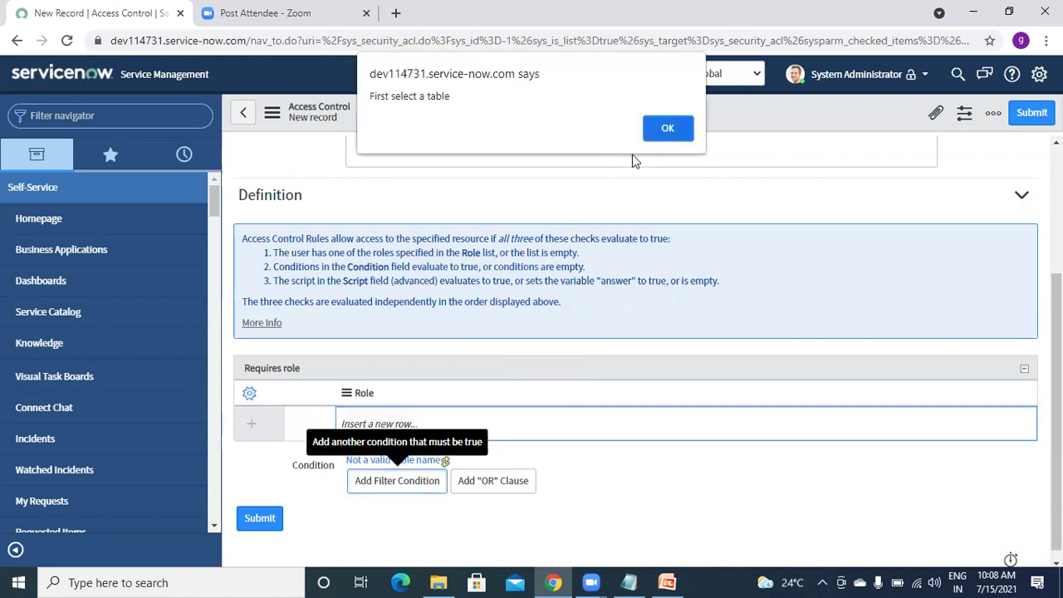
pyautogui.click(667, 128)
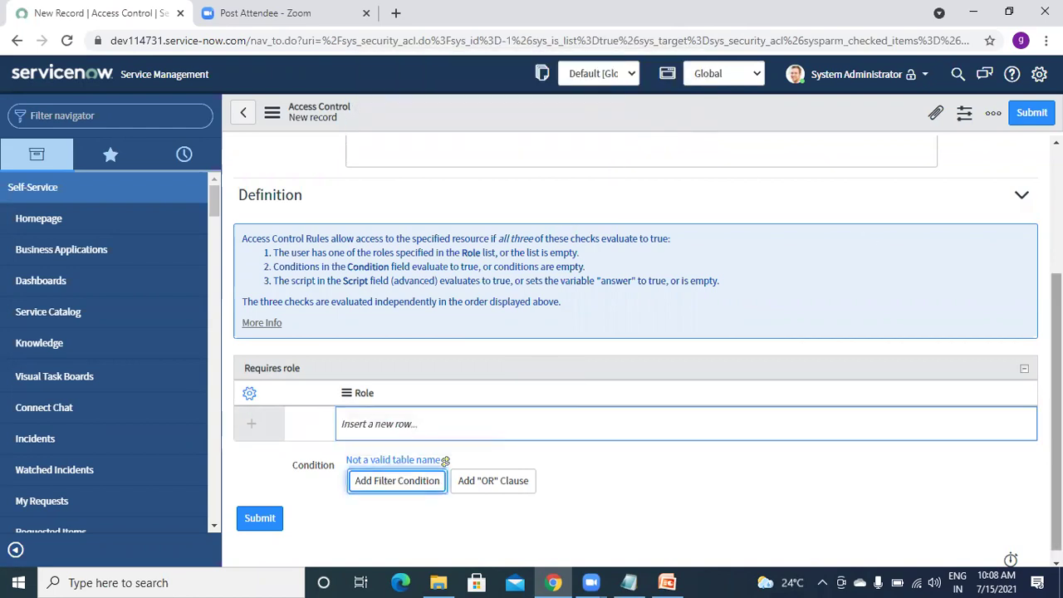
pyautogui.scroll(3, 1057, 374)
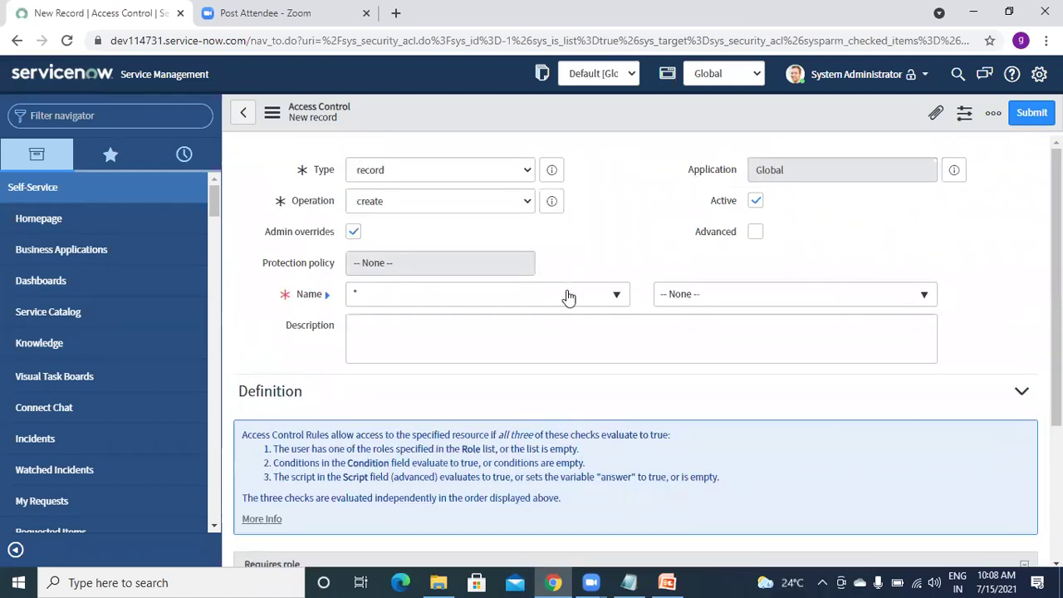
# Set the rule's table to Incident [incident] and add an Active is true condition
pyautogui.click(594, 297)
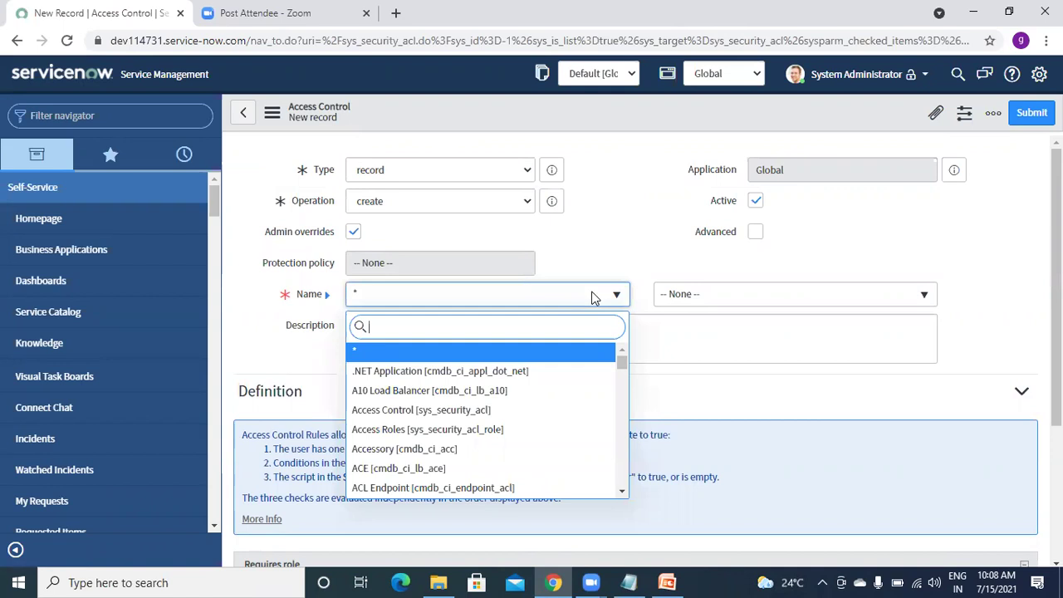
pyautogui.write('incident')
pyautogui.click(421, 355)
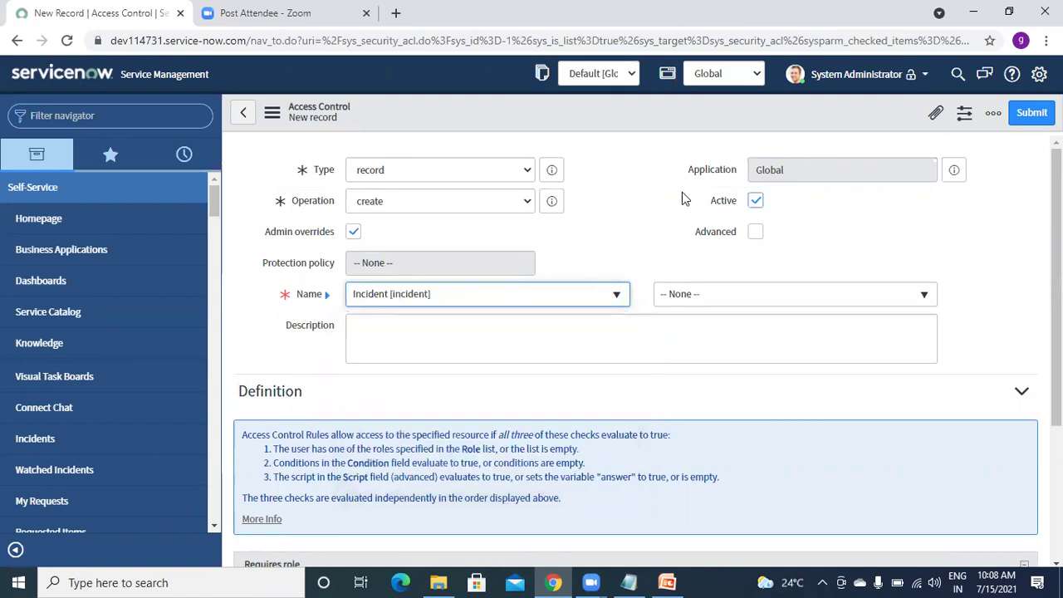
pyautogui.scroll(-3, 489, 378)
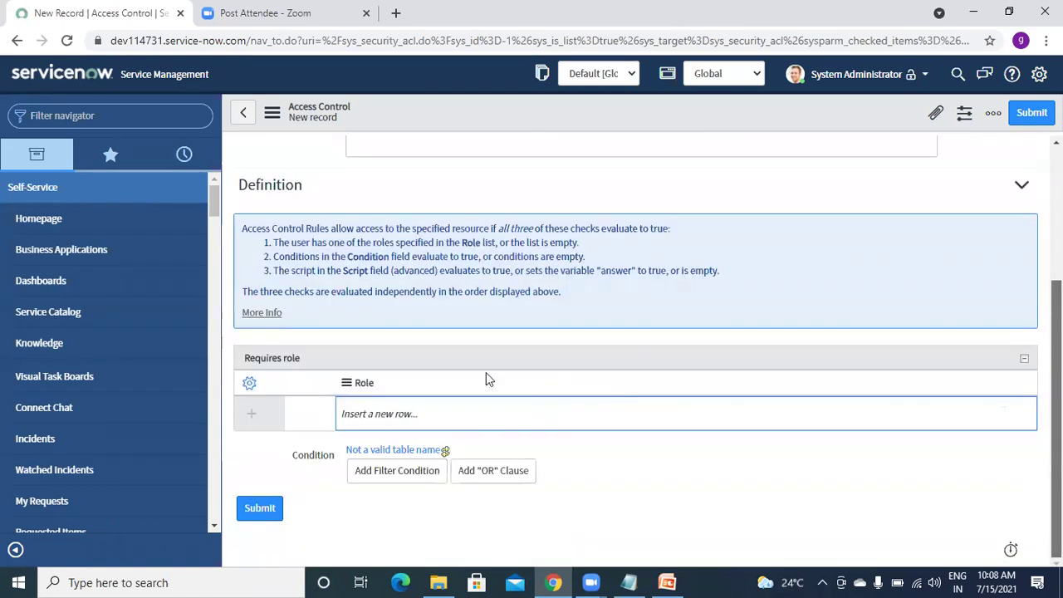
pyautogui.click(421, 470)
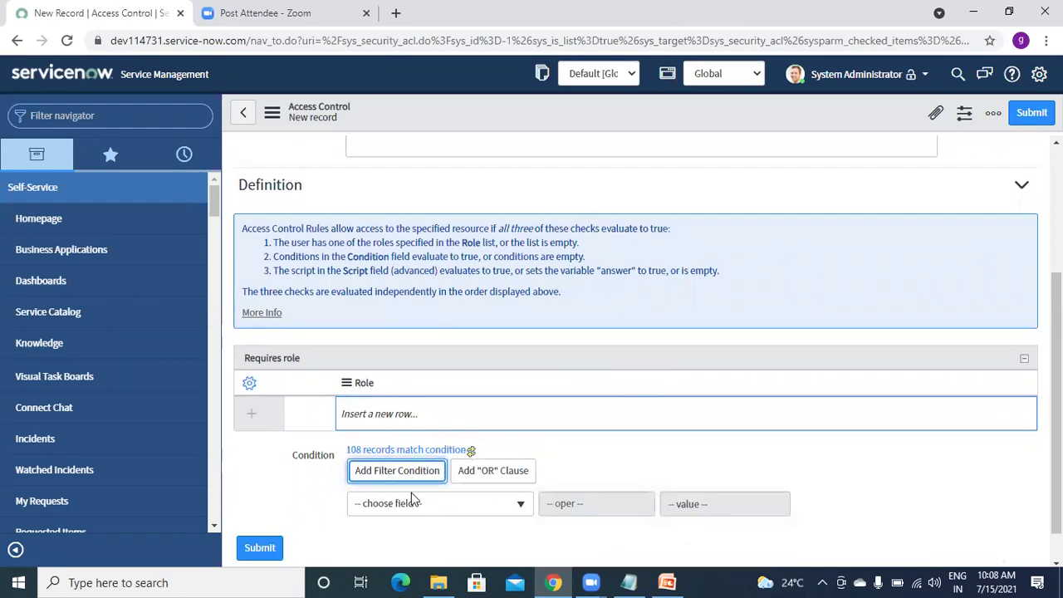
pyautogui.click(411, 501)
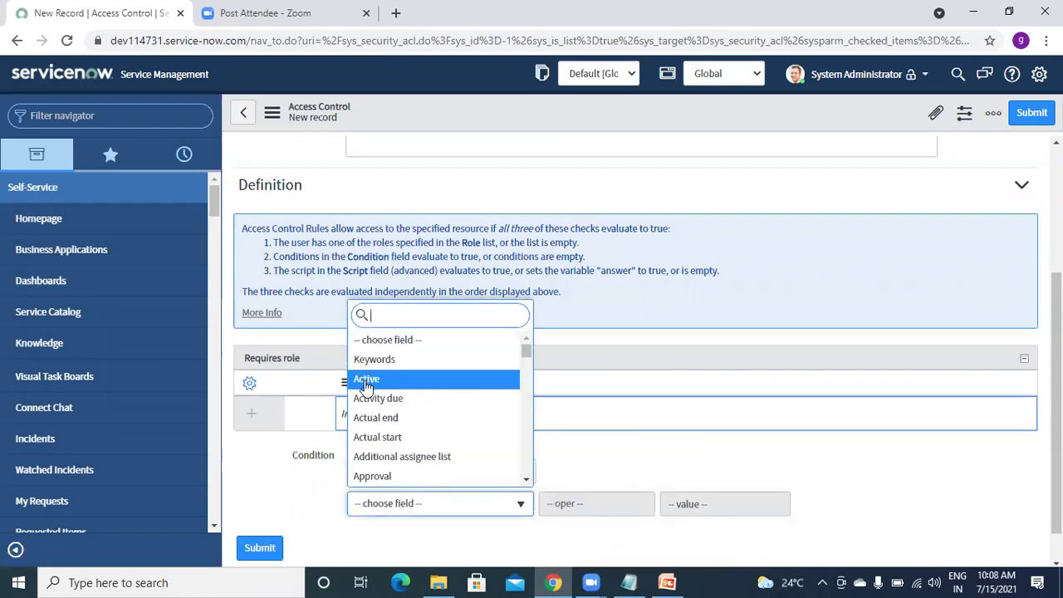
pyautogui.click(367, 379)
pyautogui.scroll(-1, 612, 464)
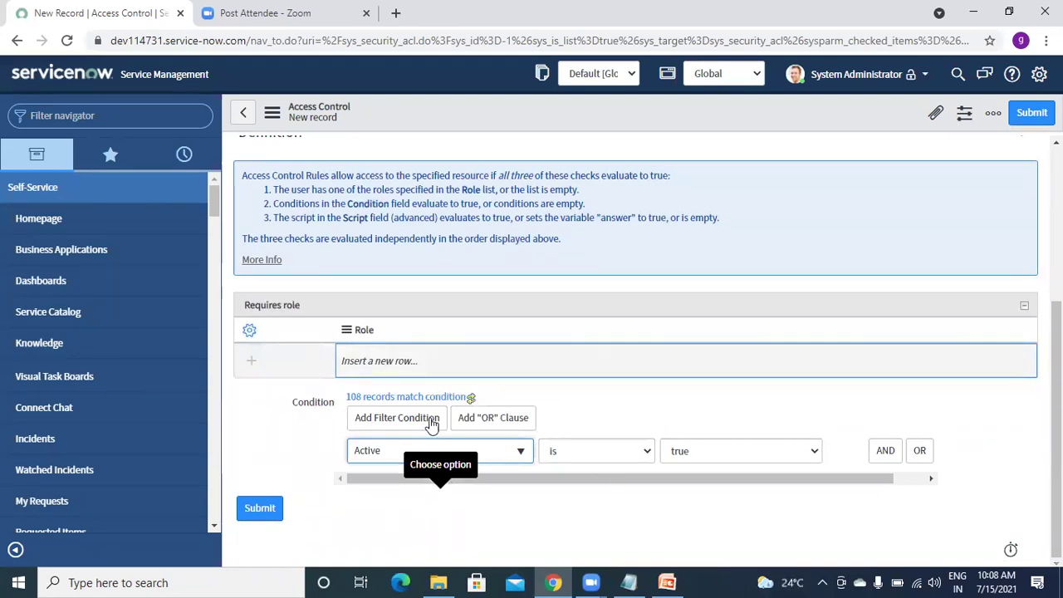
pyautogui.scroll(3, 718, 449)
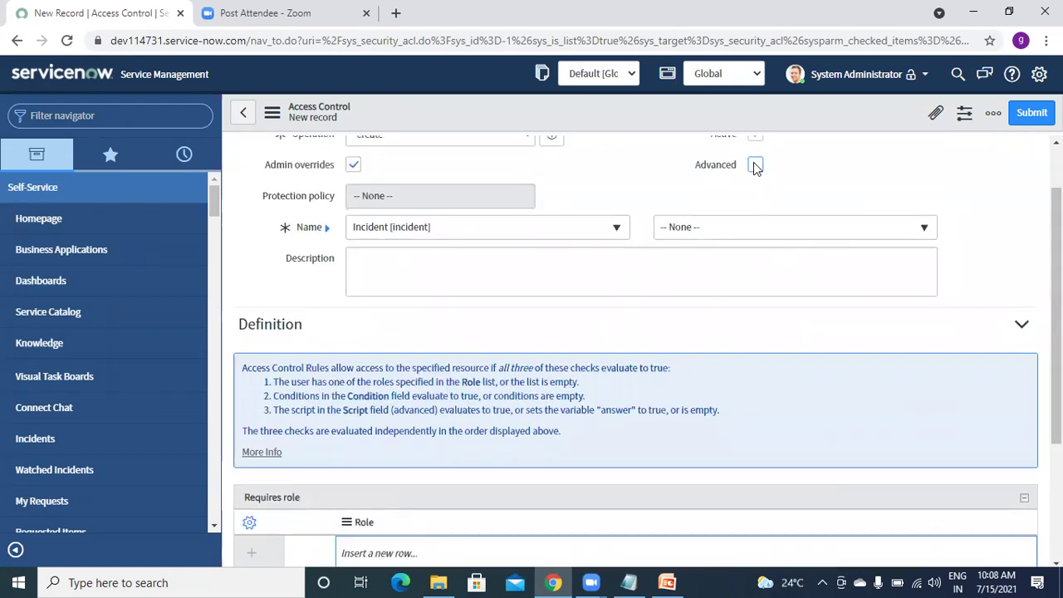
# Enable Advanced on the rule and work in the Script editor
pyautogui.click(756, 165)
pyautogui.scroll(-2, 470, 429)
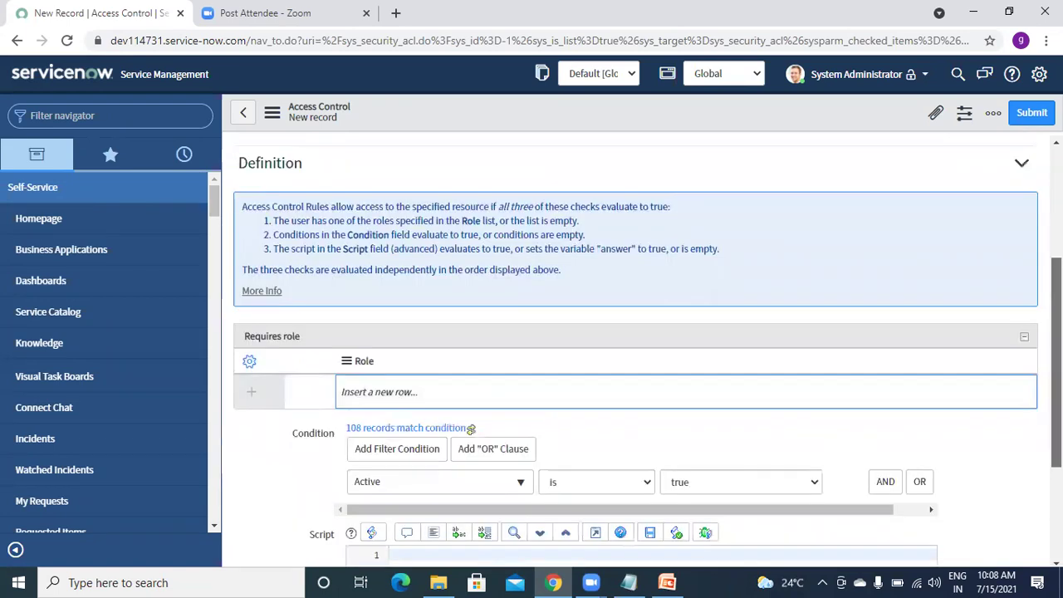
pyautogui.scroll(-2, 470, 428)
pyautogui.click(495, 376)
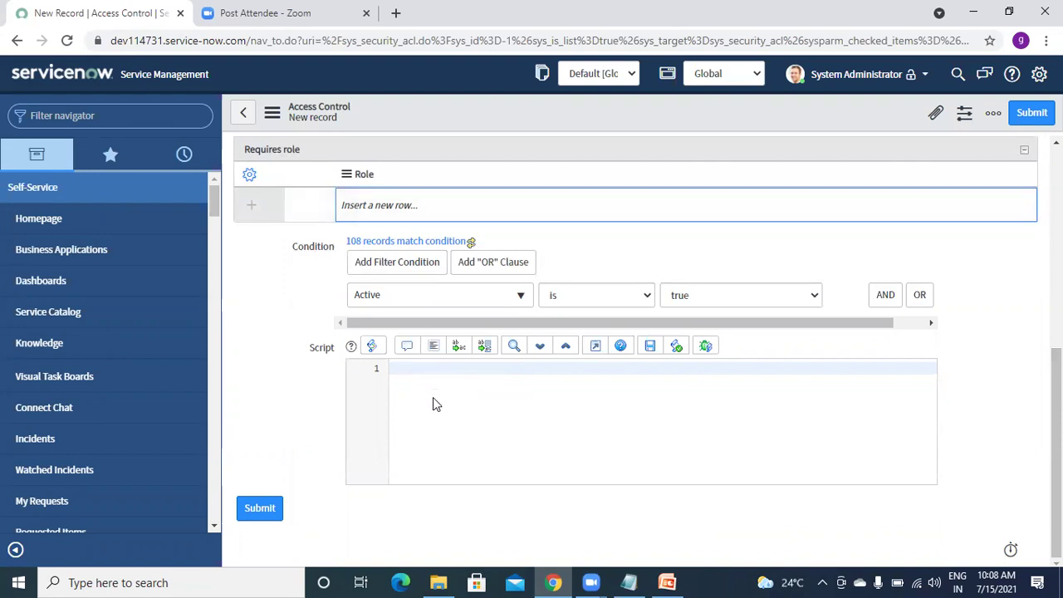
pyautogui.click(366, 204)
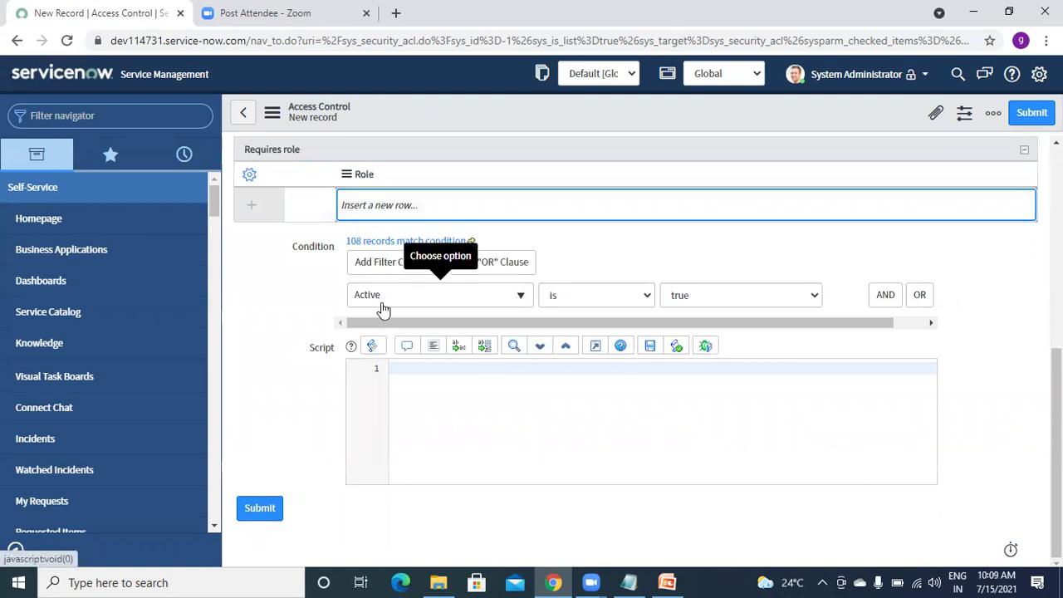
pyautogui.click(412, 372)
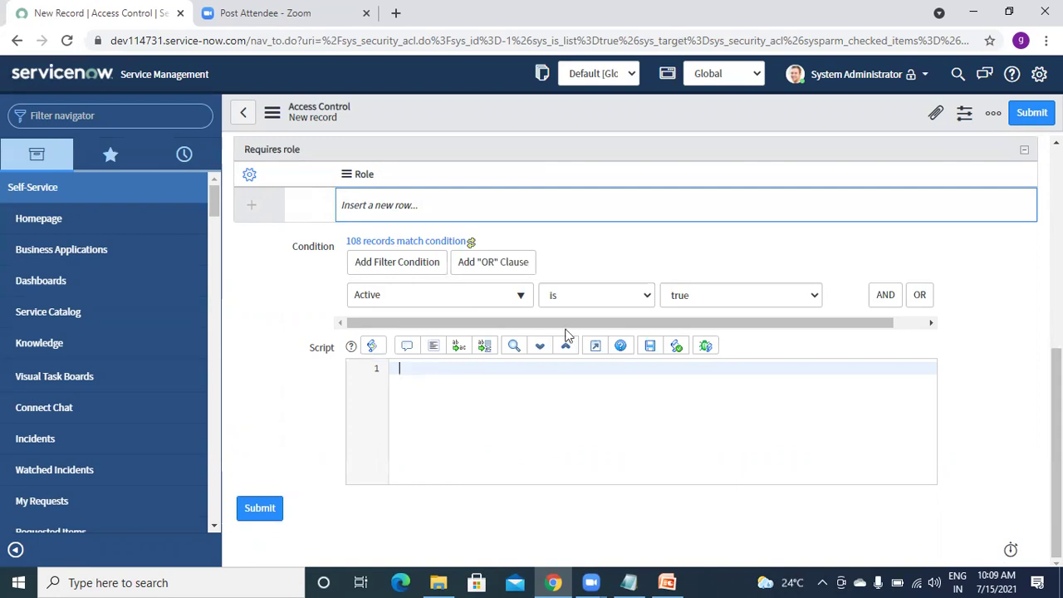
pyautogui.moveTo(1057, 415); pyautogui.dragTo(1056, 215)
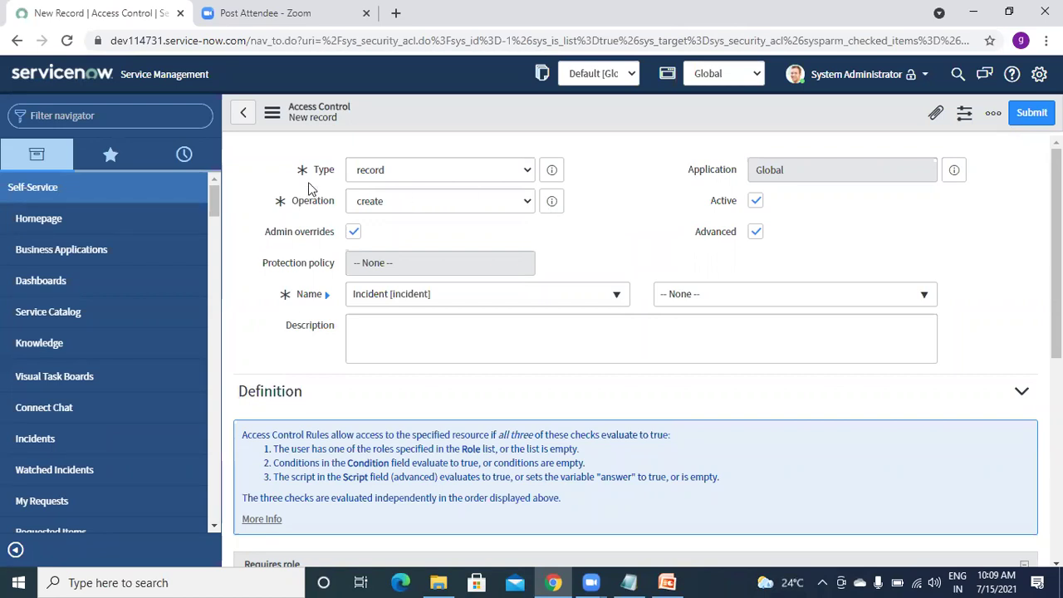
# Reload the form page and confirm Reload, discarding the unsaved rule settings
pyautogui.click(66, 42)
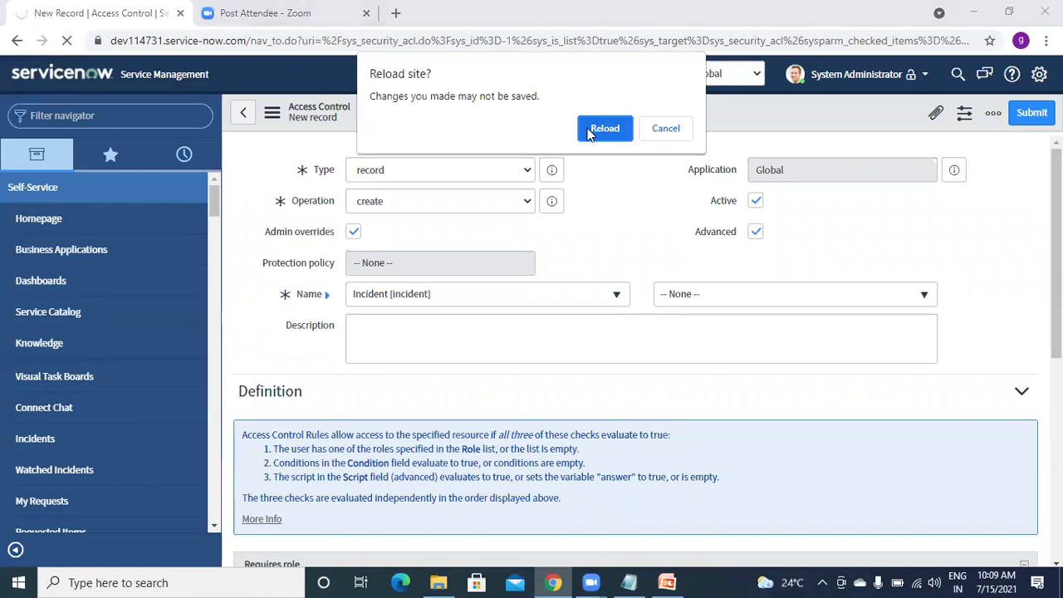
pyautogui.click(603, 129)
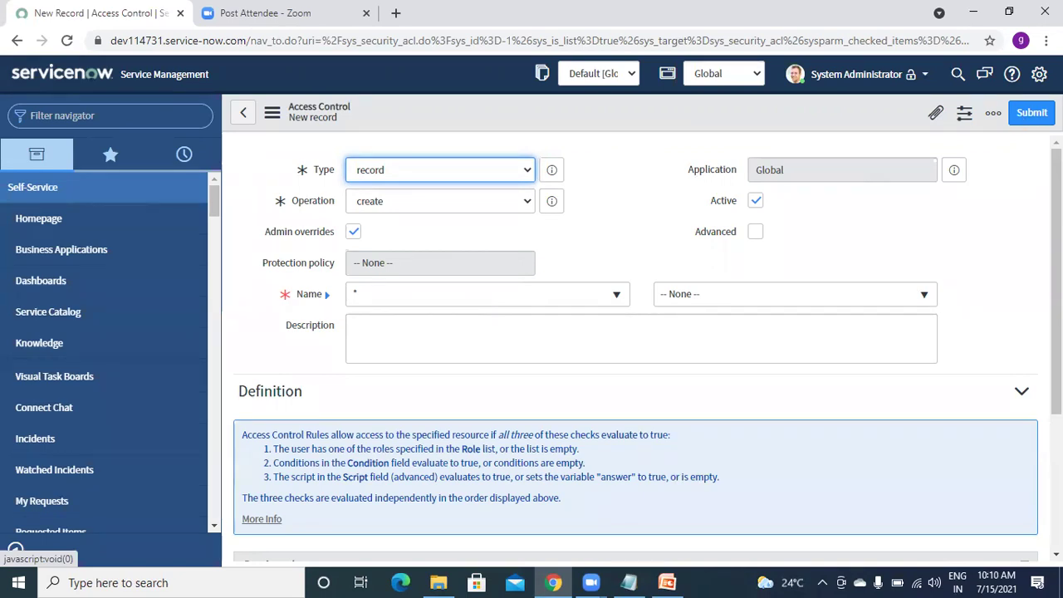
# Open the ACL notes file from the desktop in Notepad and maximize it
pyautogui.click(987, 12)
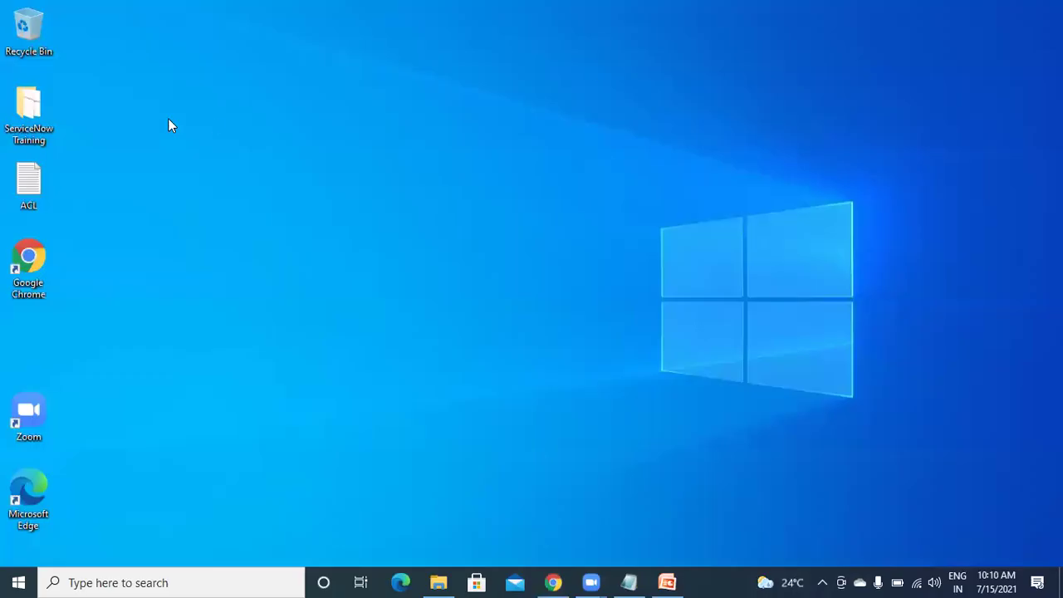
pyautogui.doubleClick(36, 180)
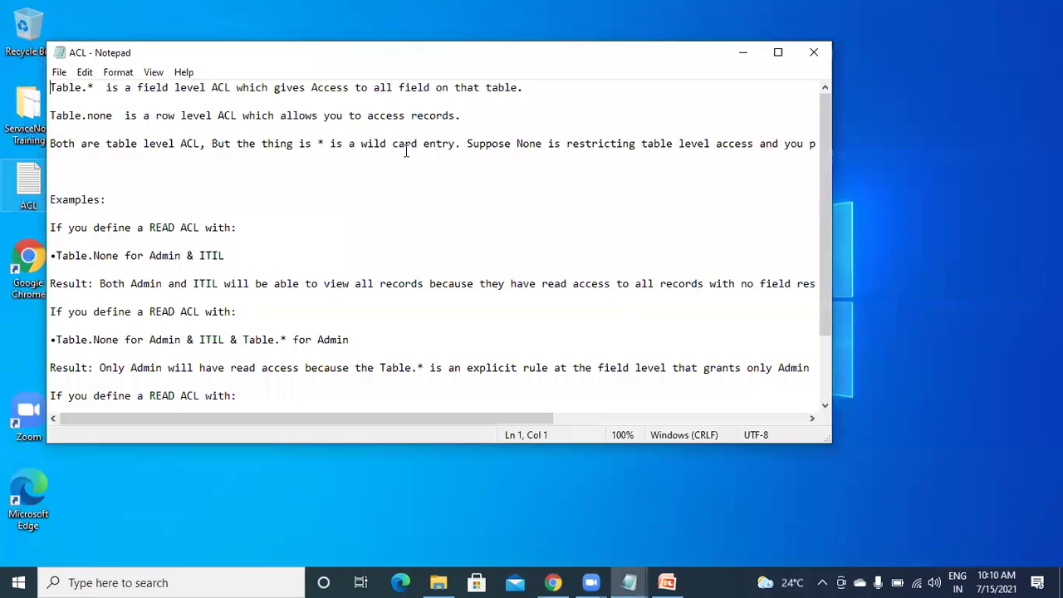
pyautogui.click(745, 54)
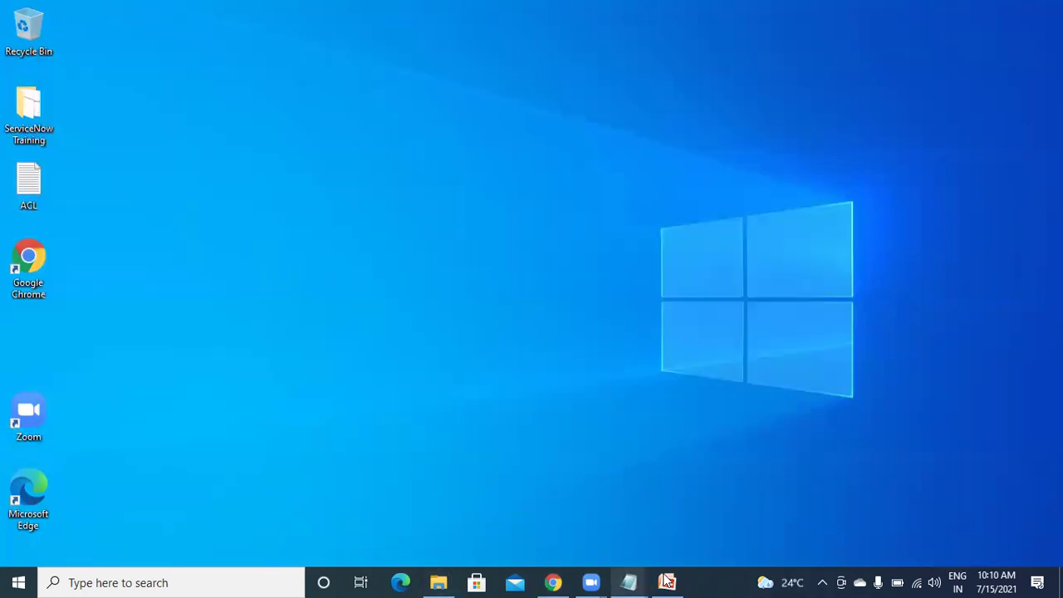
pyautogui.moveTo(627, 579)
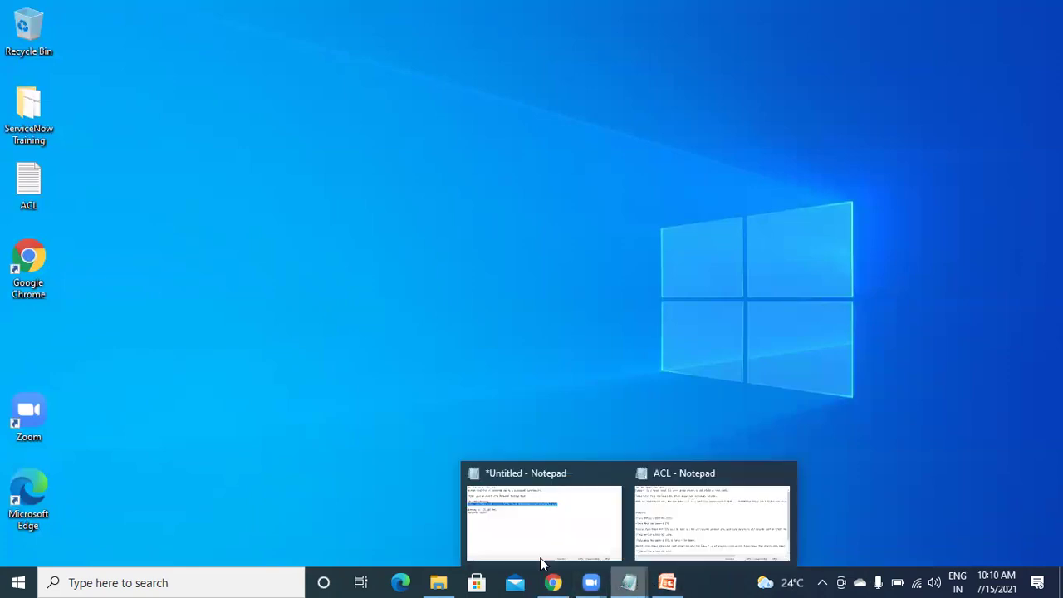
pyautogui.click(697, 506)
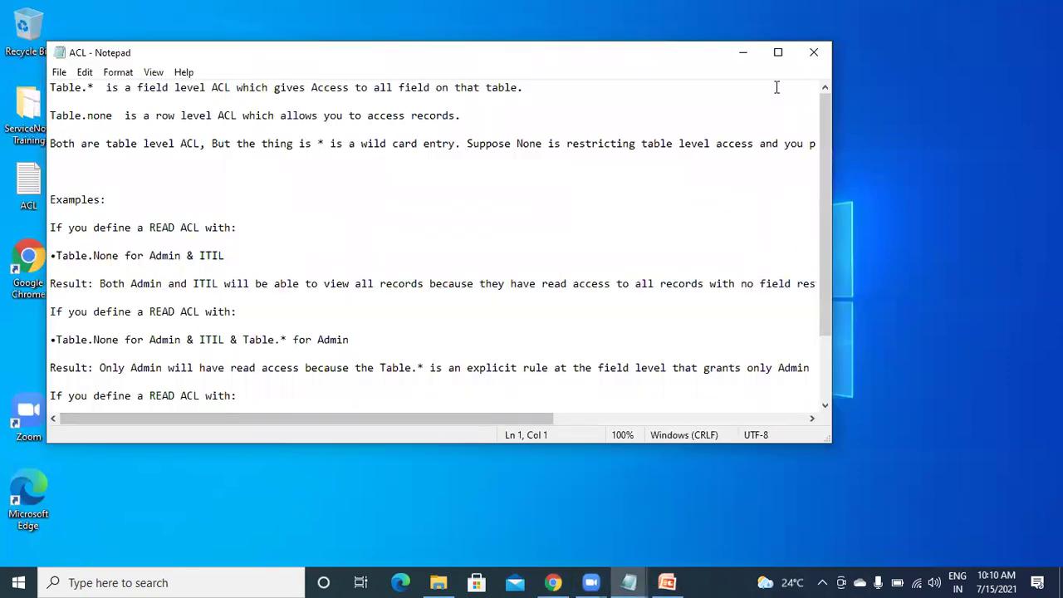
pyautogui.click(778, 52)
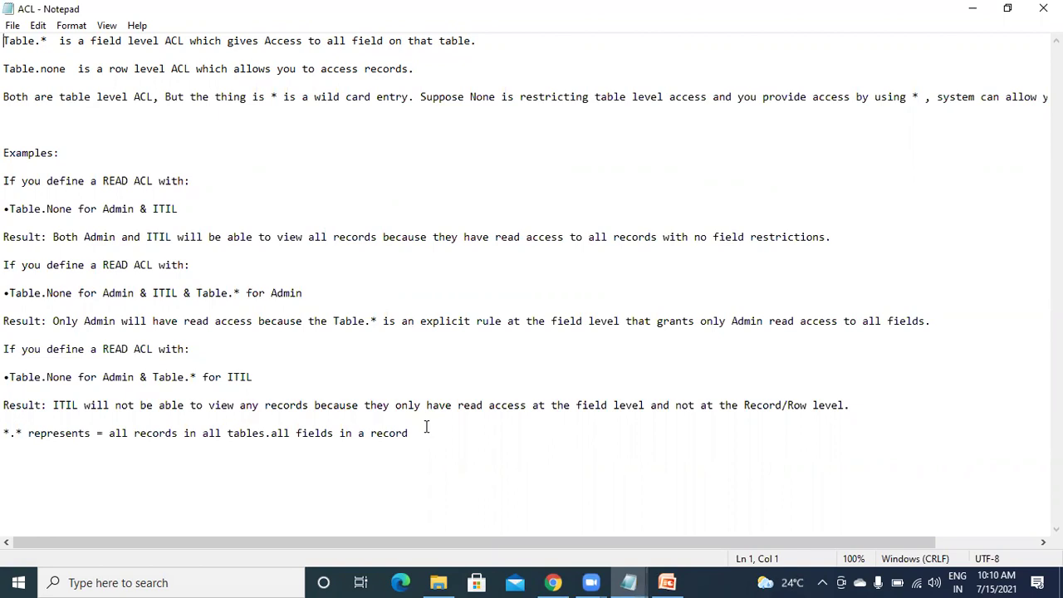
# Set the new rule's operation to read and its table to Incident [incident]
pyautogui.click(550, 581)
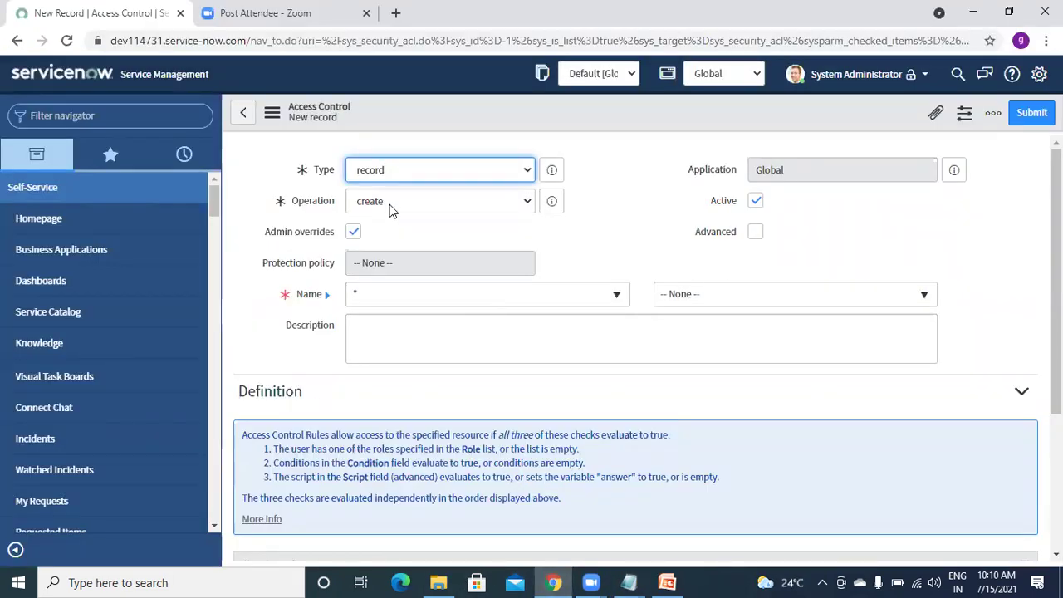
pyautogui.click(390, 203)
pyautogui.click(369, 249)
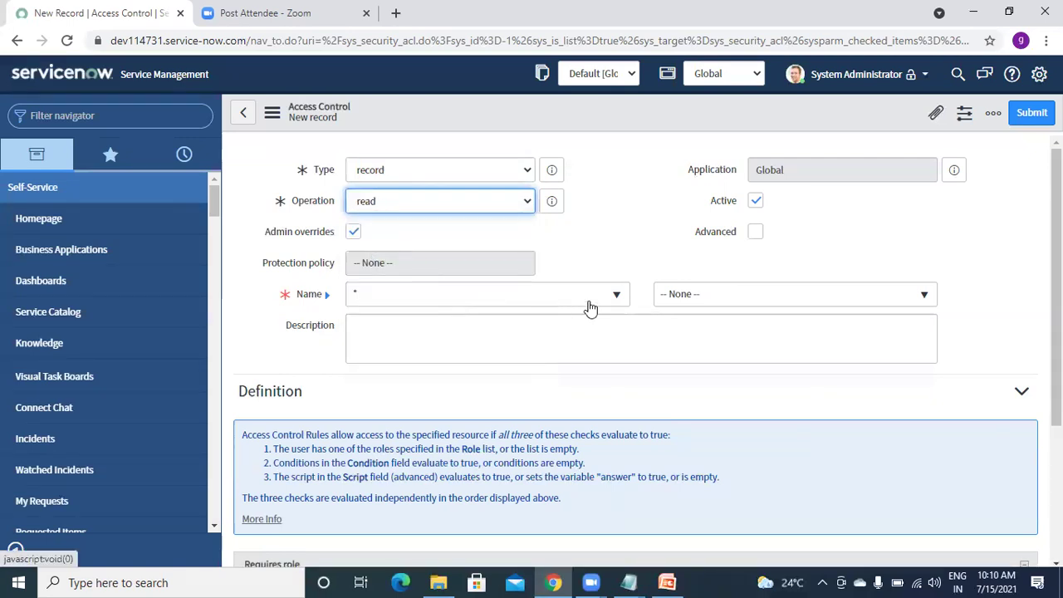
pyautogui.click(515, 301)
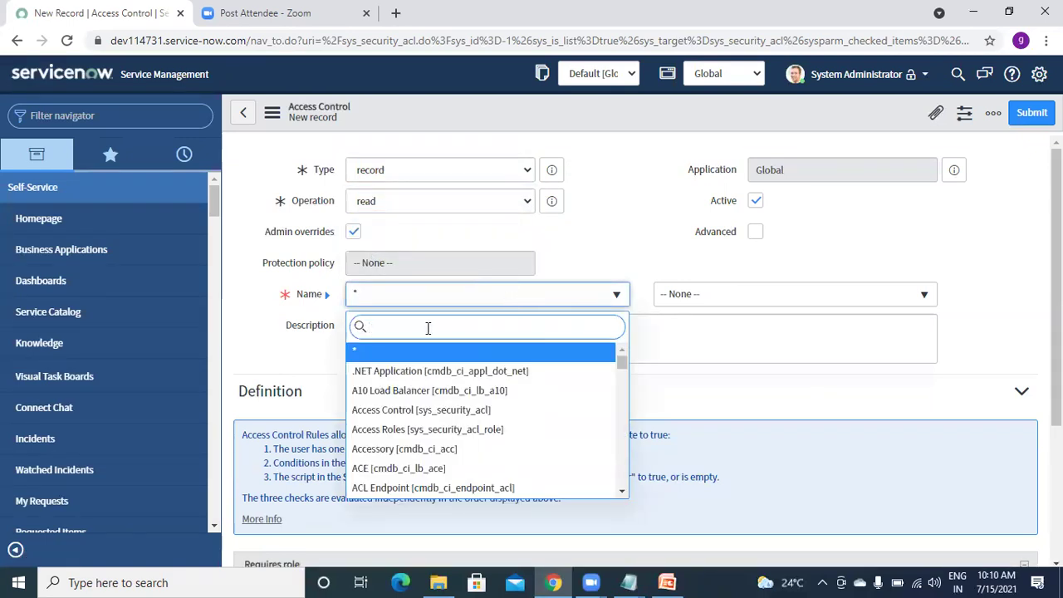
pyautogui.write('inco')
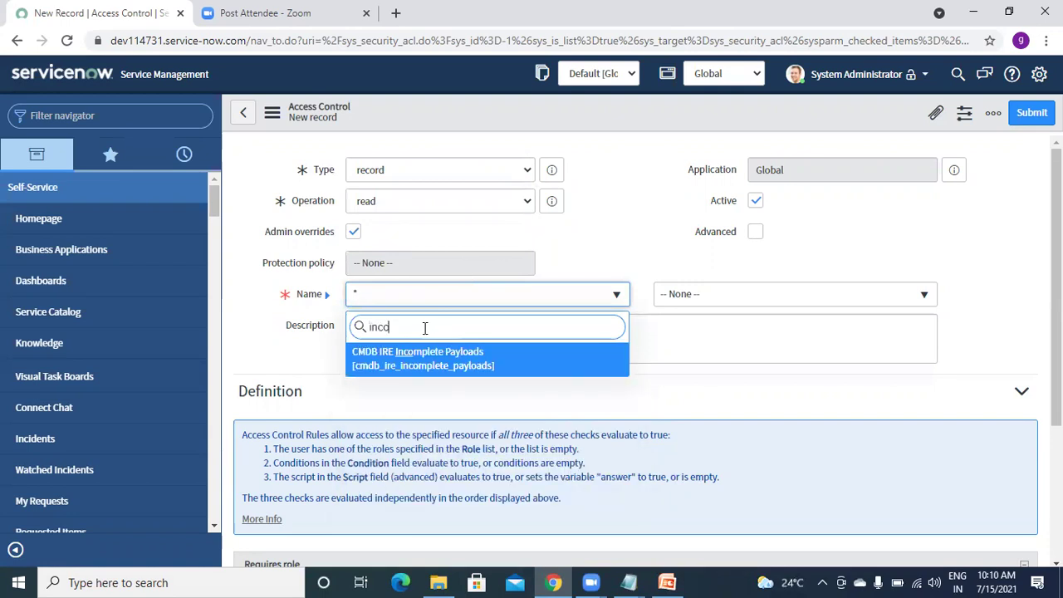
pyautogui.write('ide')
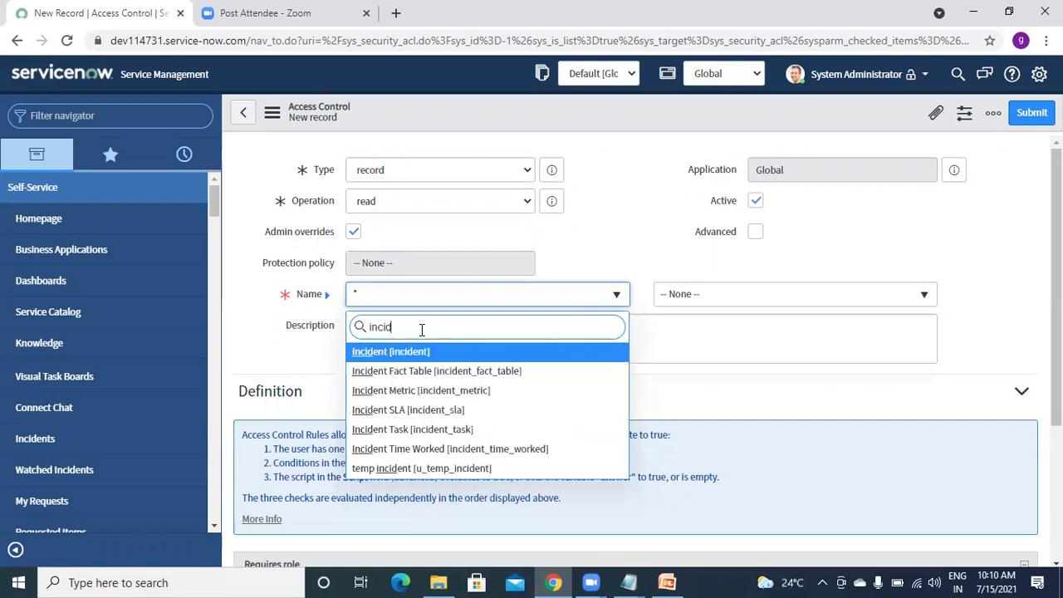
pyautogui.click(429, 352)
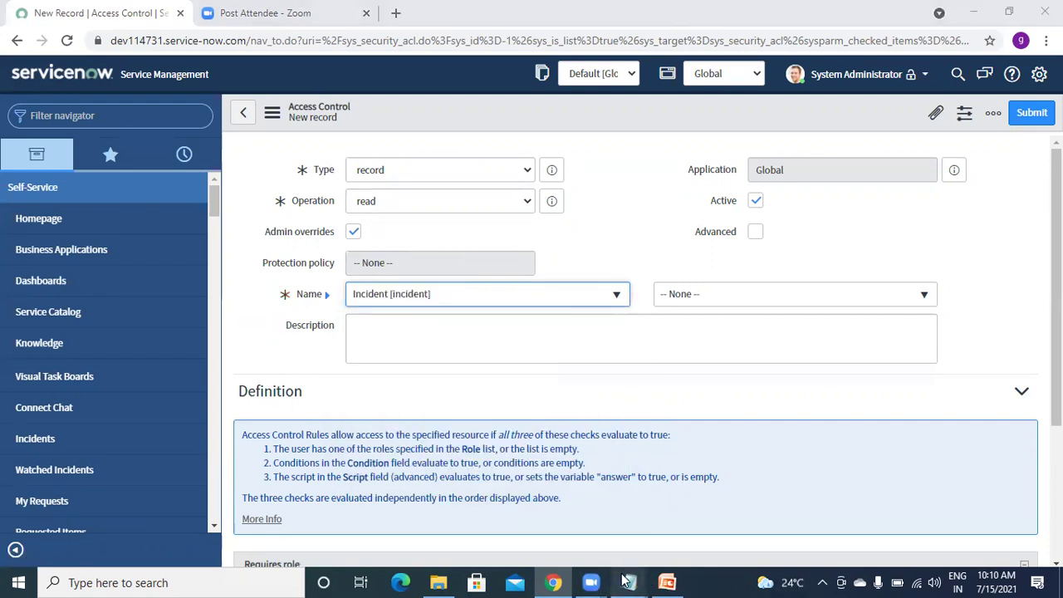
# Review the ACL notes, then return to the form's field selector
pyautogui.moveTo(625, 580)
pyautogui.click(704, 525)
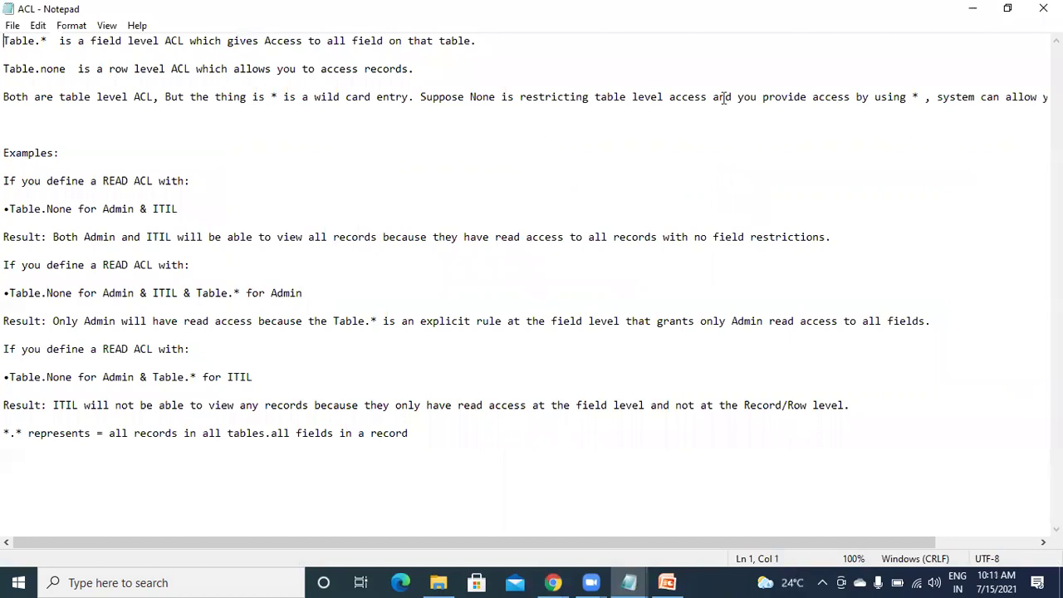
pyautogui.click(974, 10)
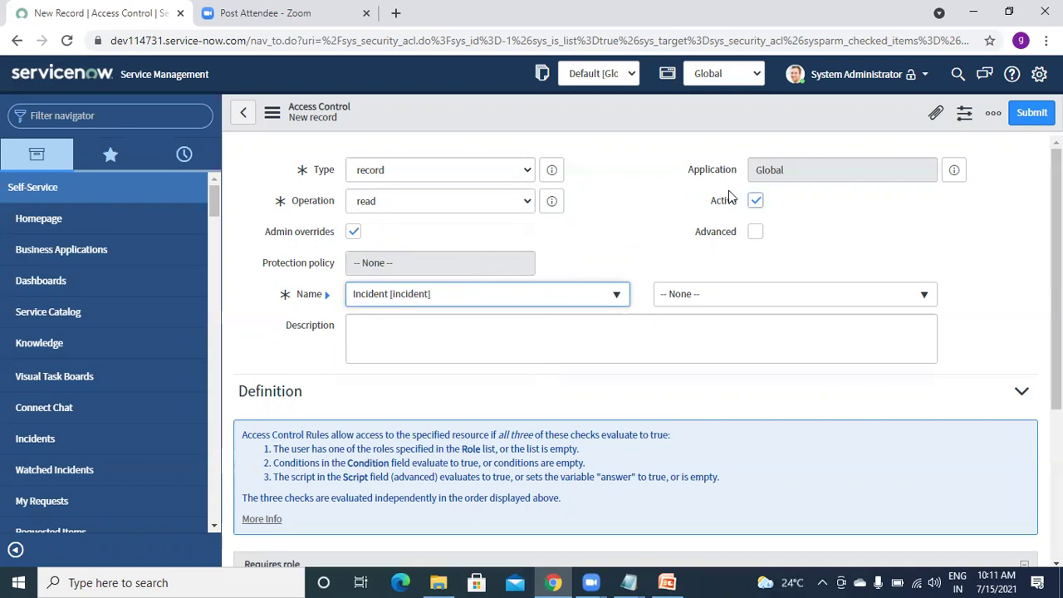
pyautogui.click(650, 225)
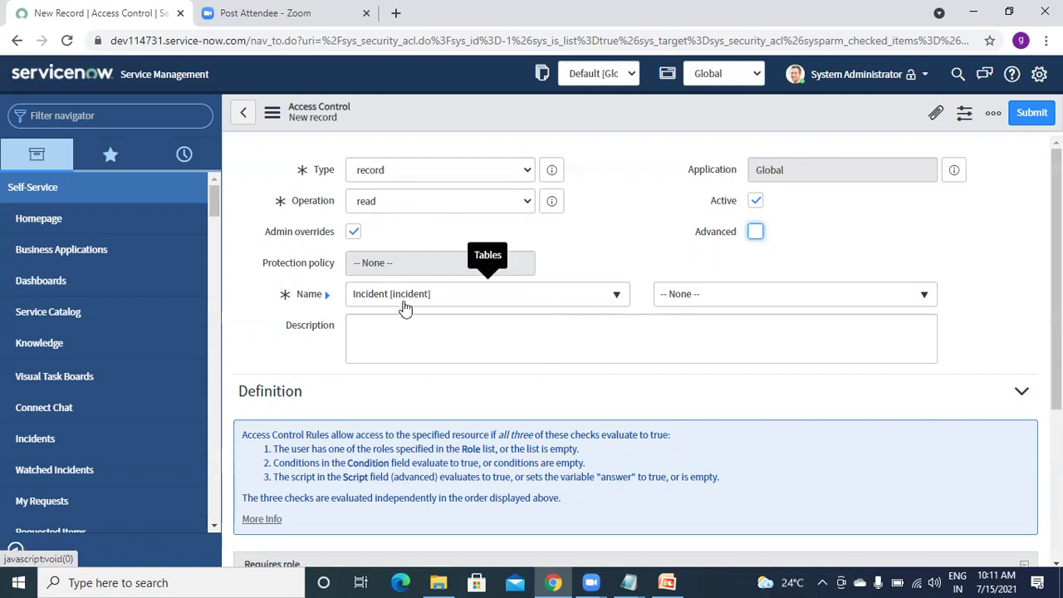
pyautogui.click(688, 305)
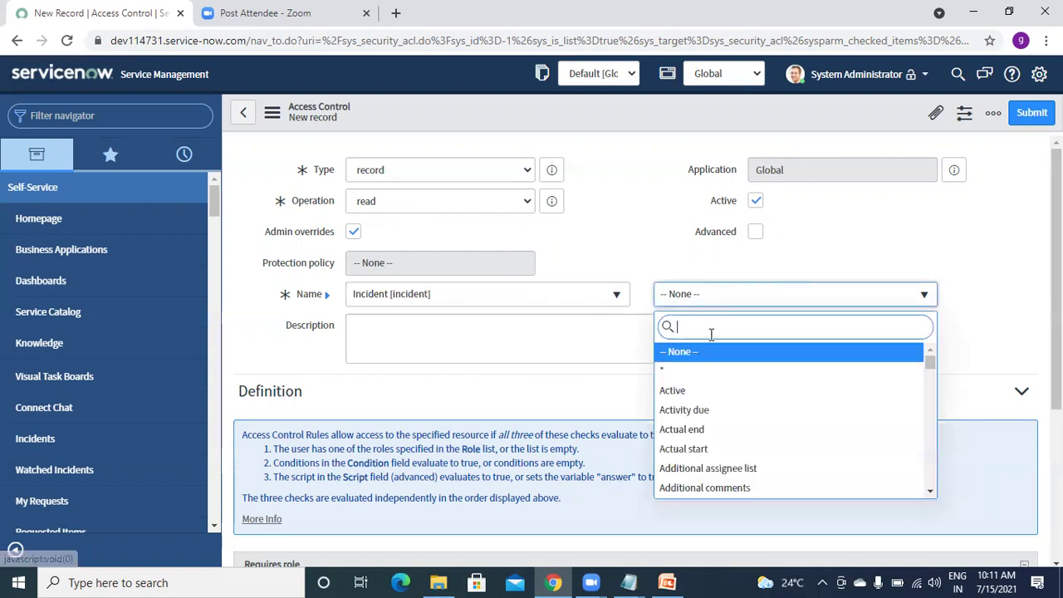
# Set the field to '*' making the rule Incident.*, then consult the ACL notes
pyautogui.click(671, 371)
pyautogui.click(629, 583)
pyautogui.click(676, 537)
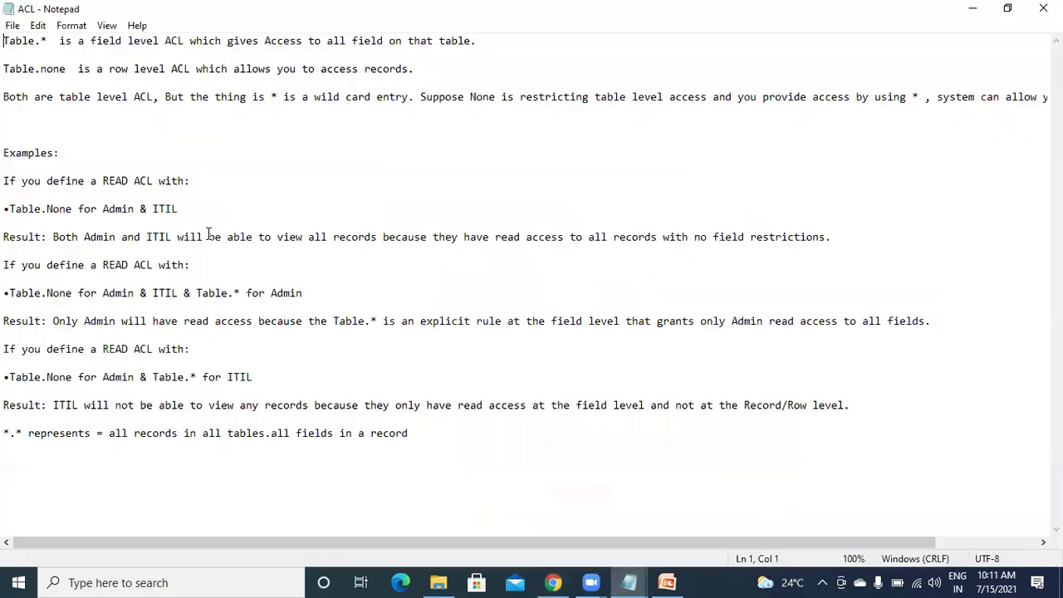
pyautogui.click(969, 9)
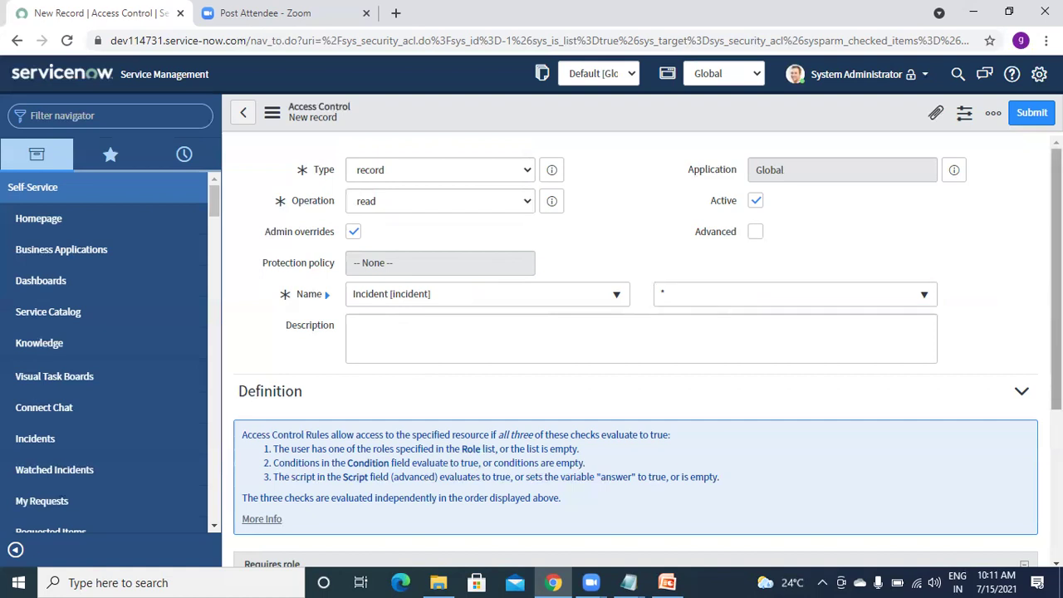
pyautogui.scroll(-3, 470, 441)
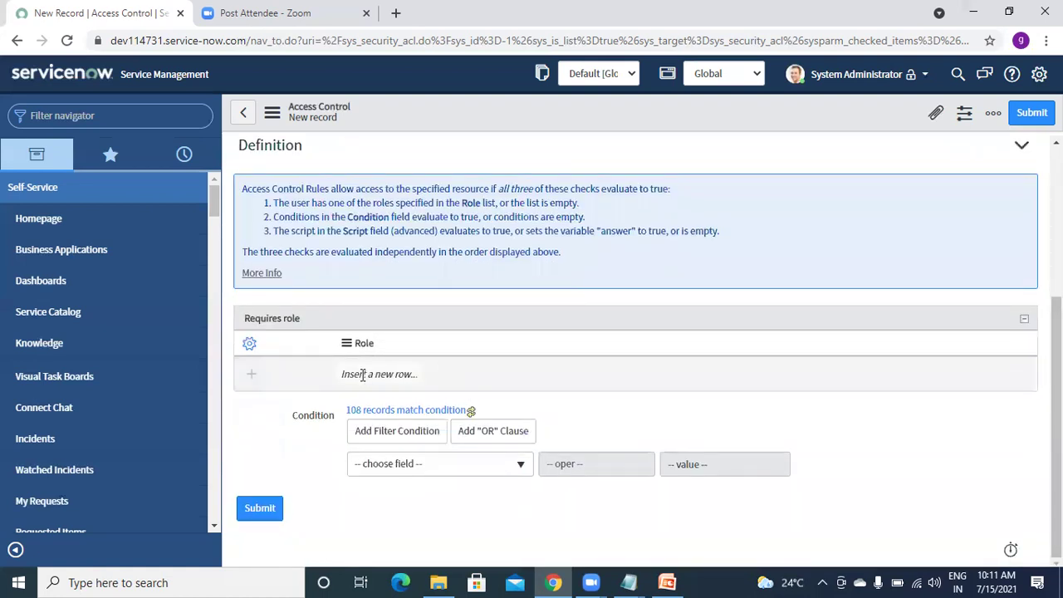
pyautogui.doubleClick(363, 375)
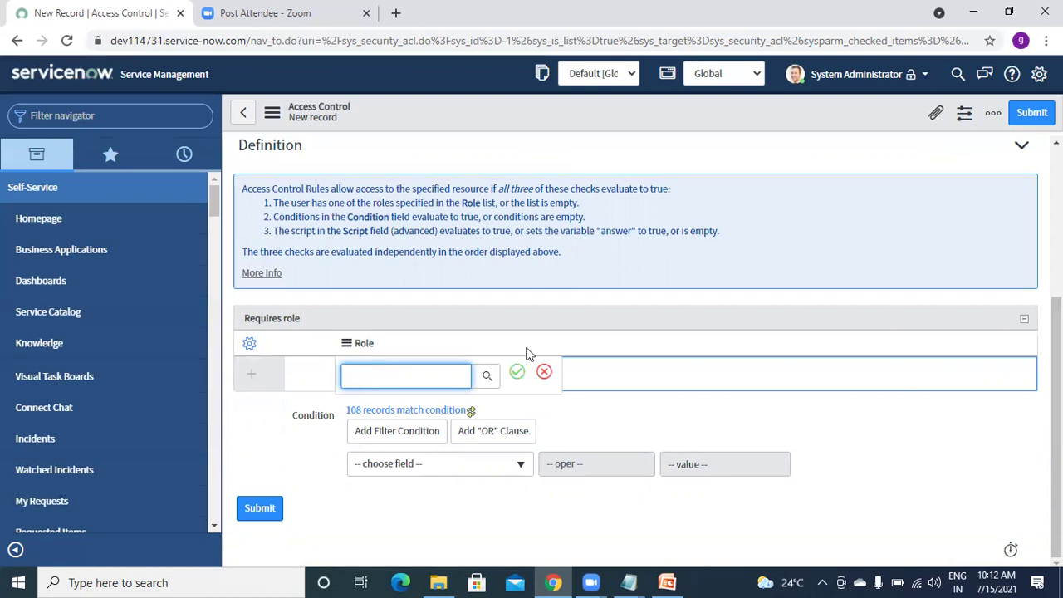
pyautogui.click(544, 373)
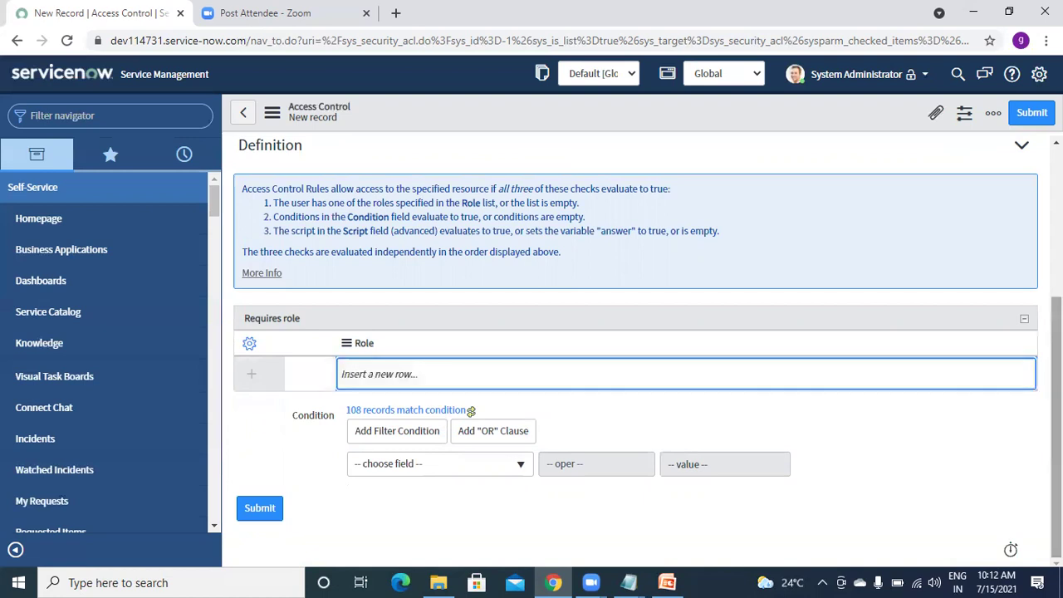
pyautogui.scroll(3, 673, 303)
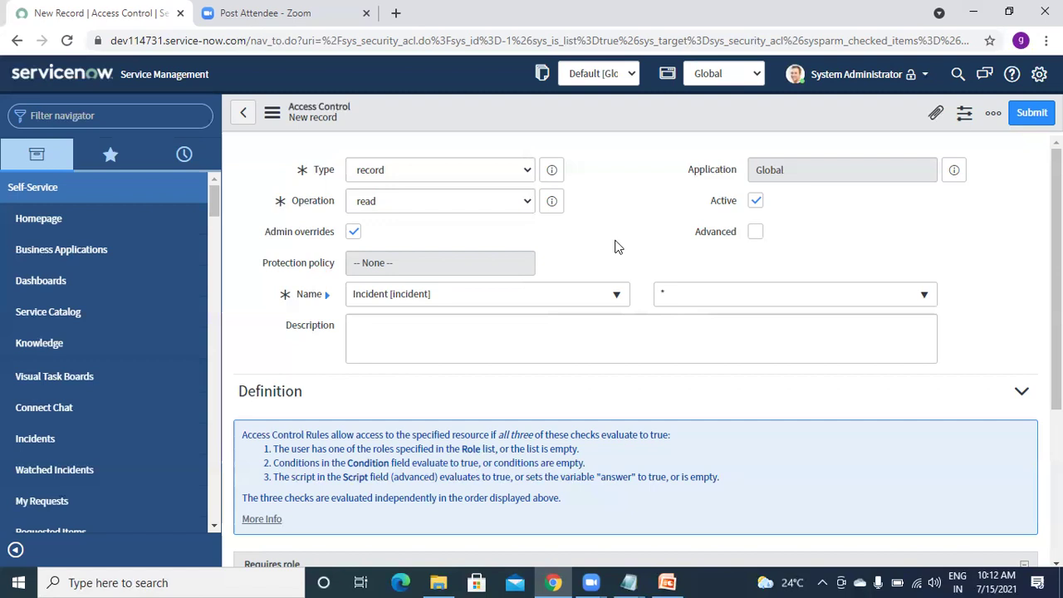
pyautogui.click(719, 294)
pyautogui.click(674, 353)
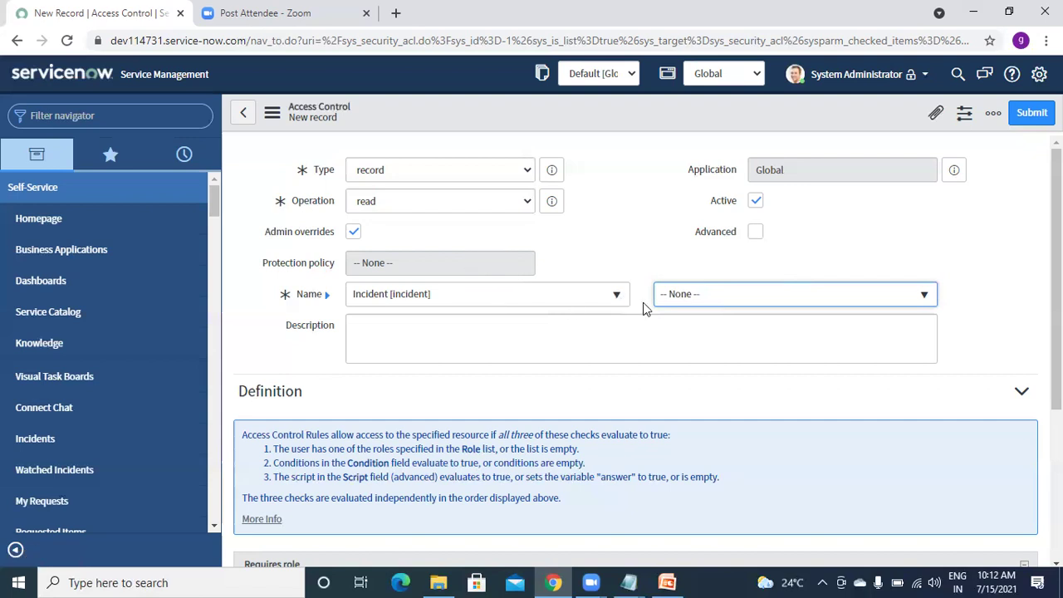
pyautogui.click(694, 299)
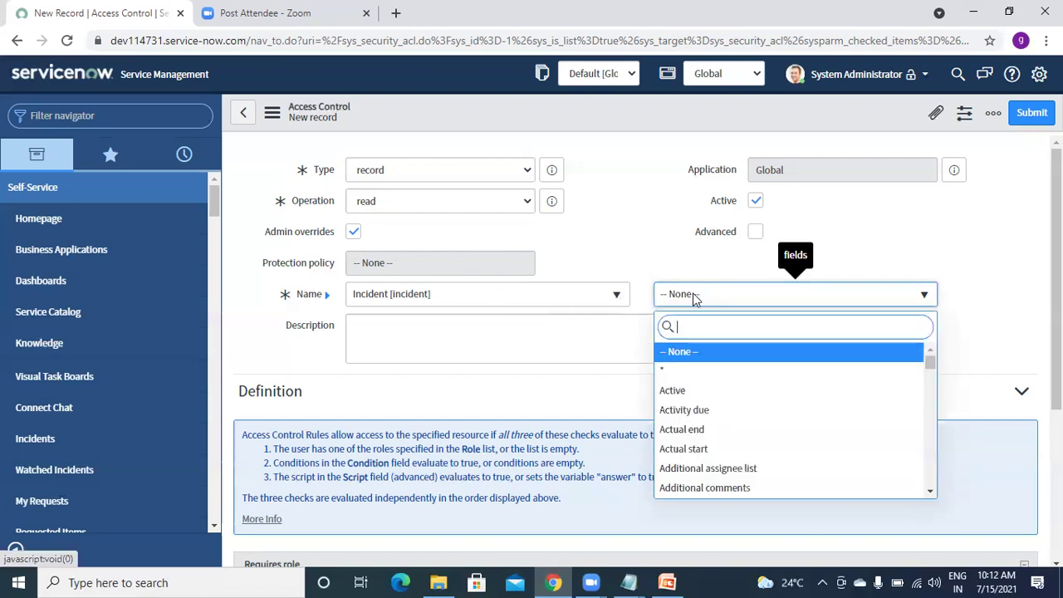
pyautogui.click(673, 371)
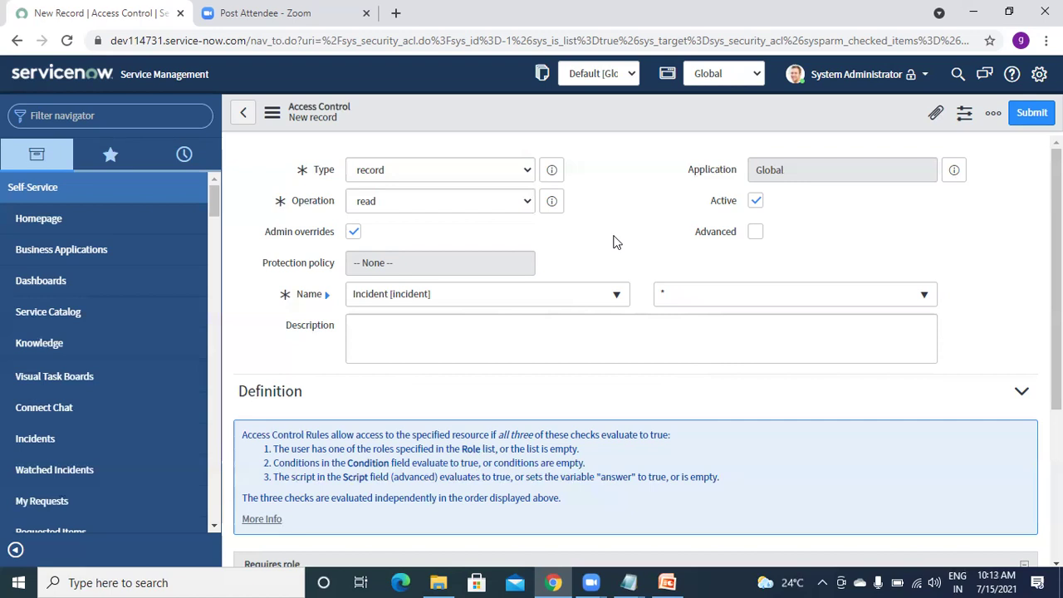
pyautogui.moveTo(623, 581)
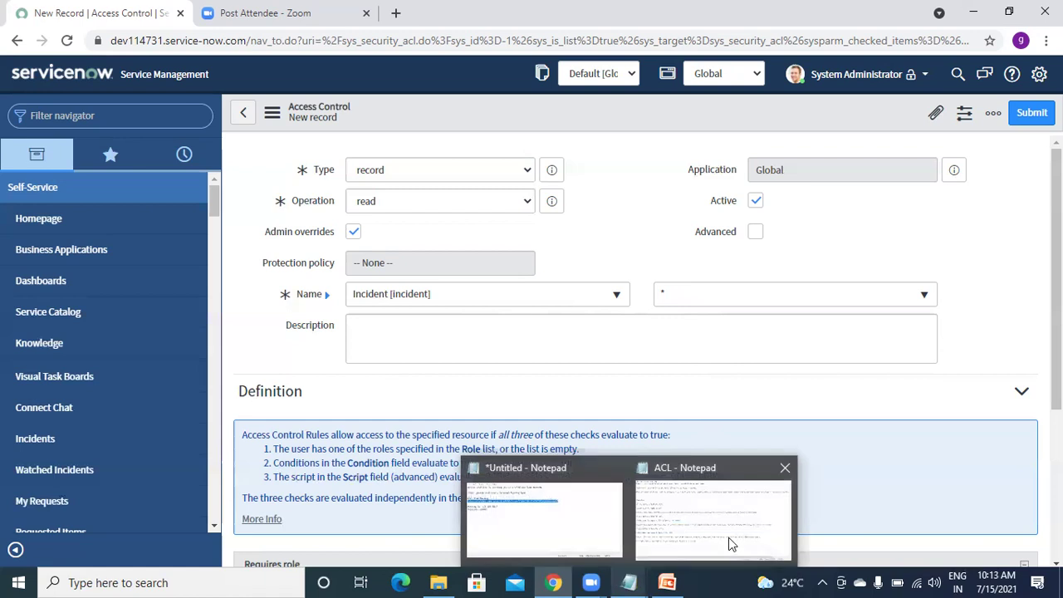
# Clear all the old text from the untitled Notepad document
pyautogui.click(573, 507)
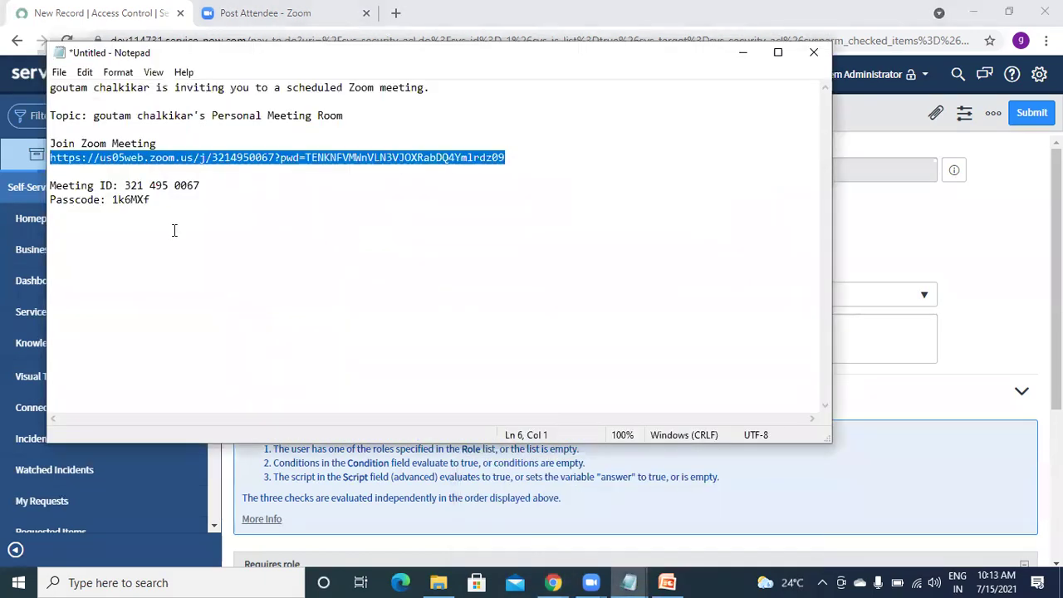
pyautogui.hotkey('ctrl', 'a')
pyautogui.press('Delete')
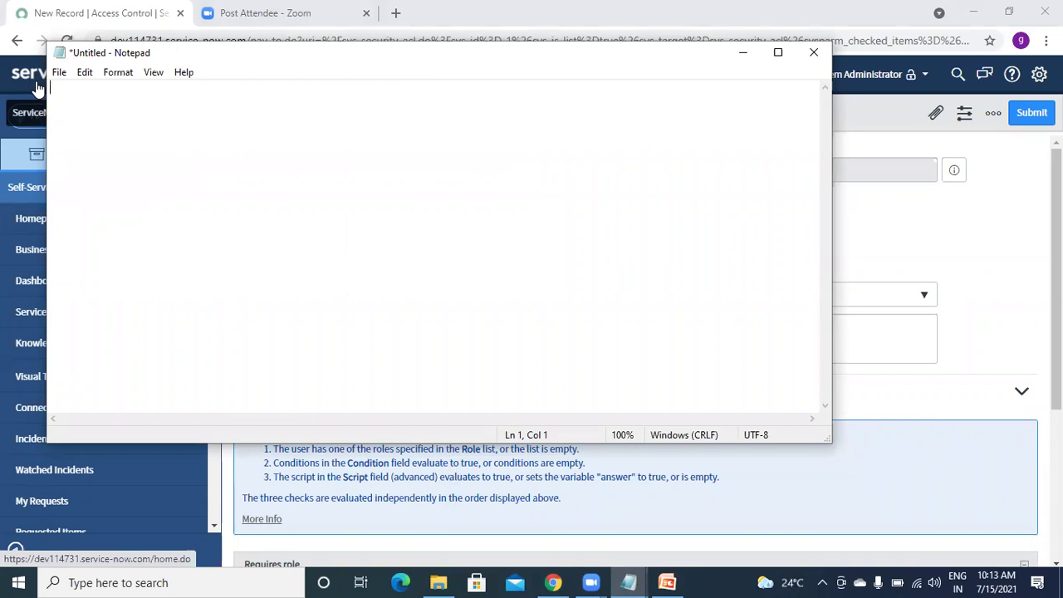
# Write the heading 'Sequence' and the entry '1. Record- Read - Table.None (row)'
pyautogui.press('Return')
pyautogui.write('Sequence')
pyautogui.press('Return')
pyautogui.press('Return')
pyautogui.write('1. Re')
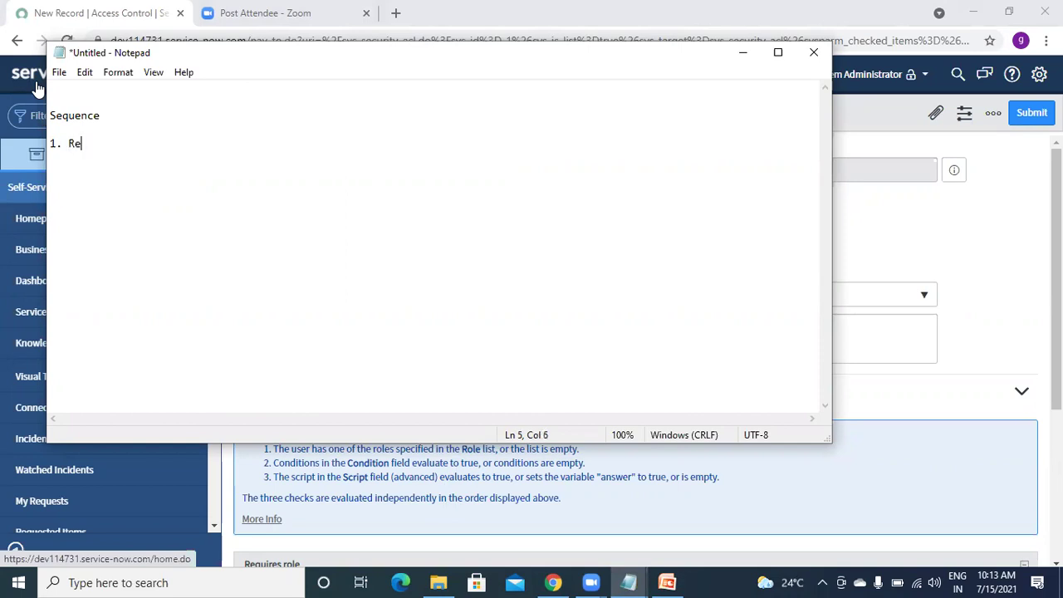
pyautogui.write('cord- Read - Tab')
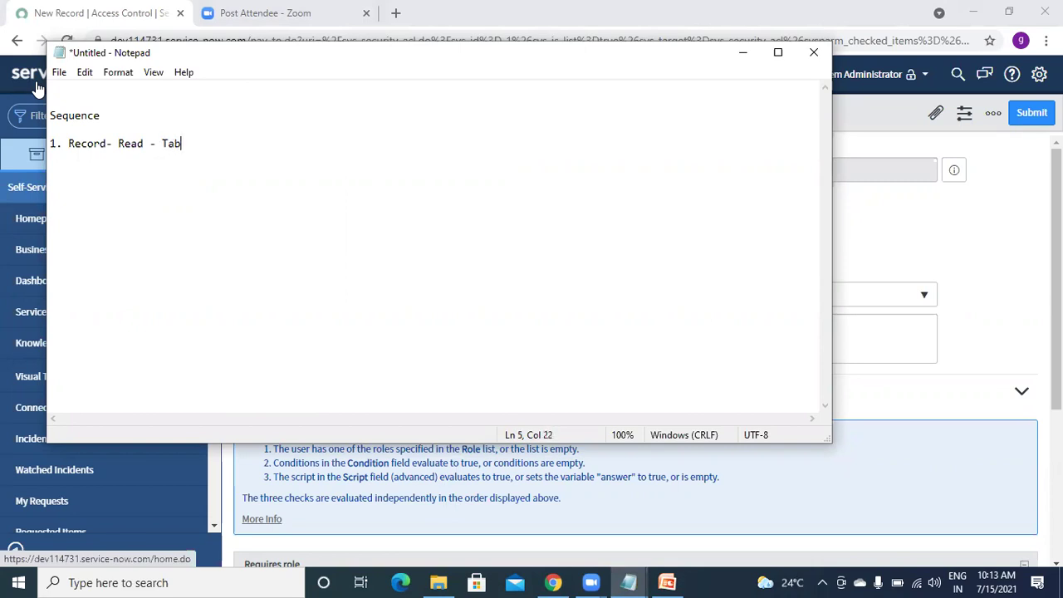
pyautogui.write('le.None ()')
pyautogui.press('Left')
pyautogui.press('Delete')
pyautogui.write('row')
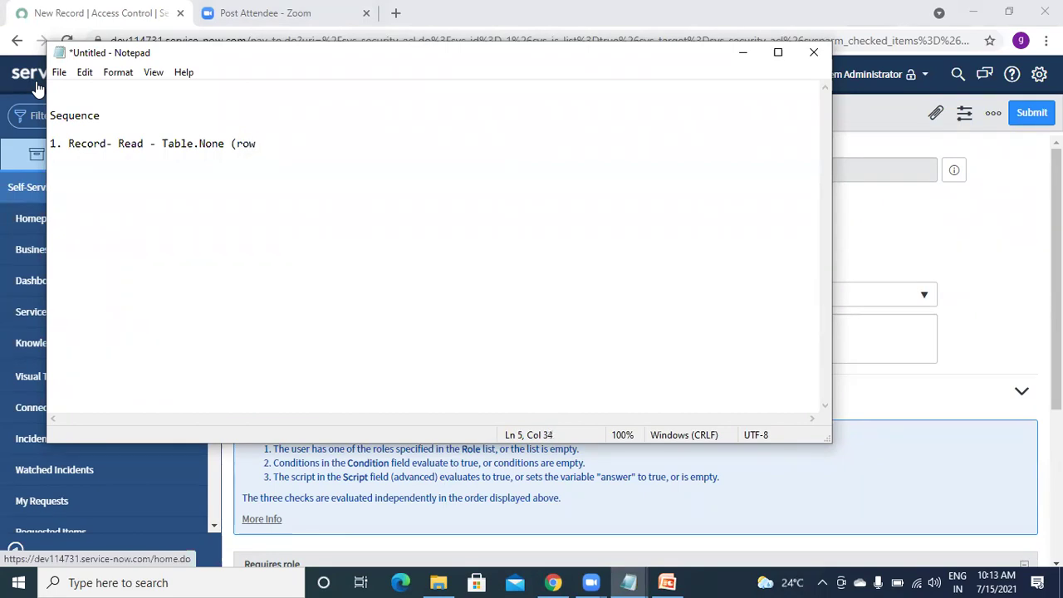
pyautogui.write(')')
pyautogui.press('Return')
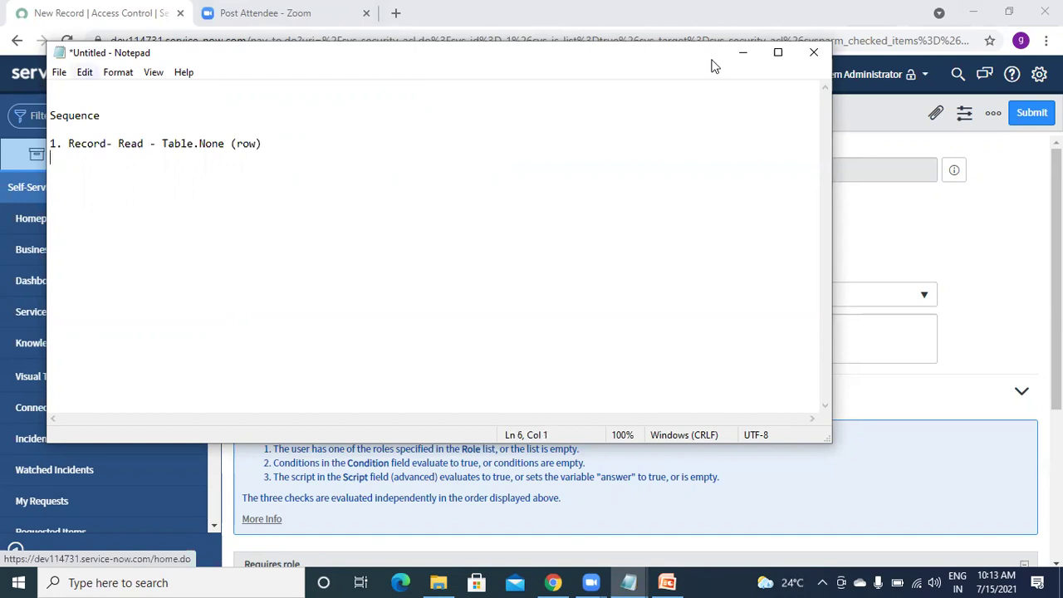
pyautogui.click(744, 52)
# Duplicate the Access Control tab and enter incident.list in the Filter navigator
pyautogui.rightClick(138, 14)
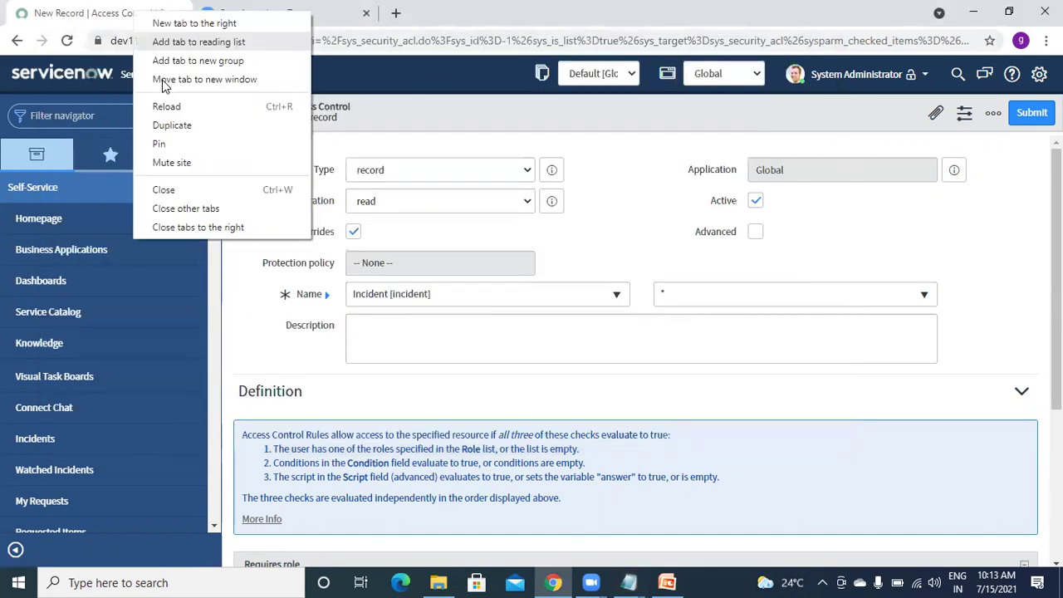
pyautogui.click(176, 129)
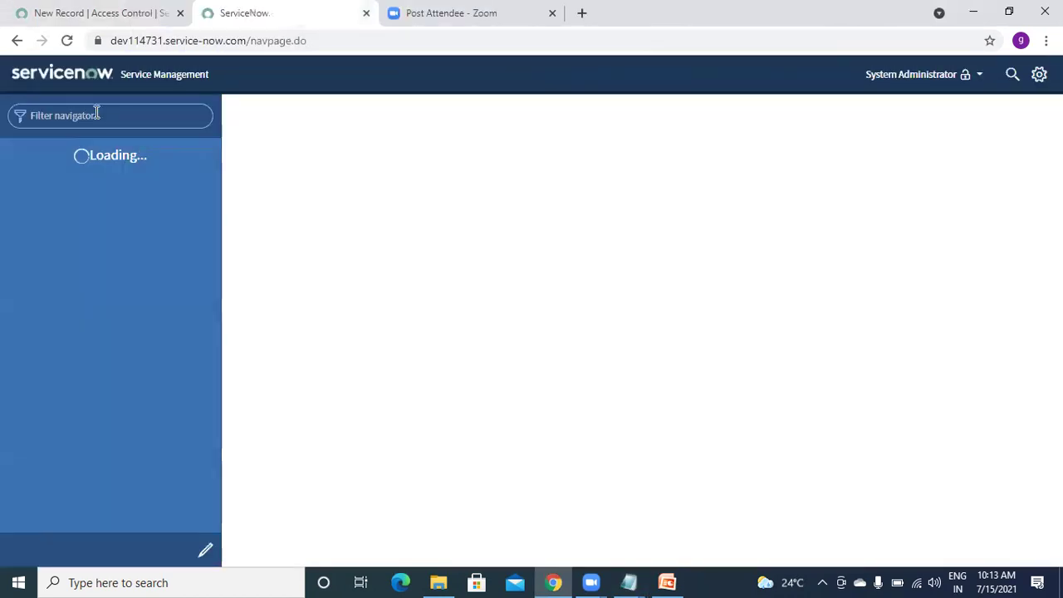
pyautogui.click(97, 114)
pyautogui.write('incid')
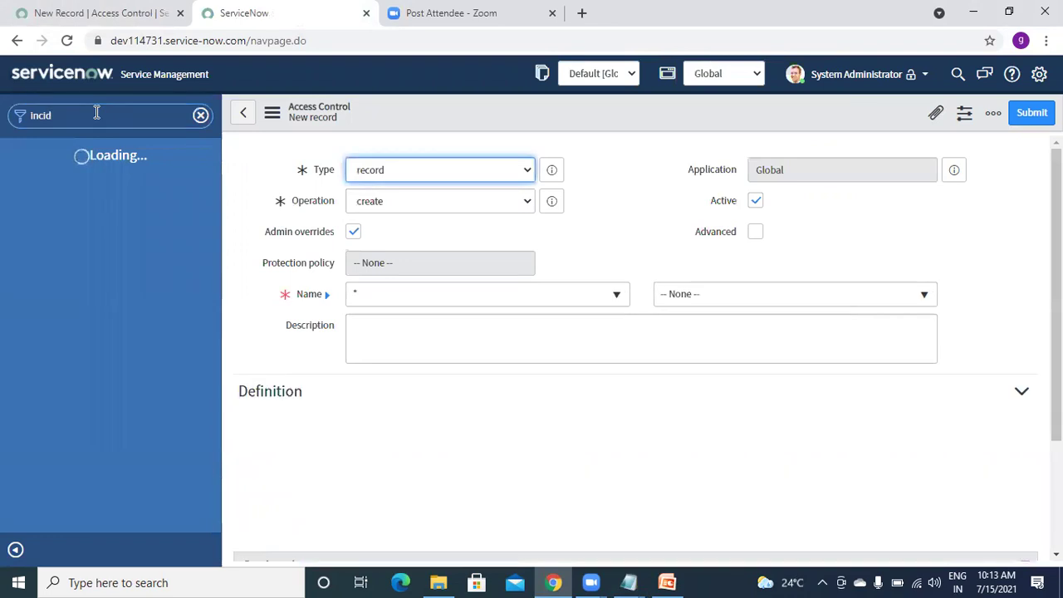
pyautogui.doubleClick(79, 116)
pyautogui.write('Incident.li')
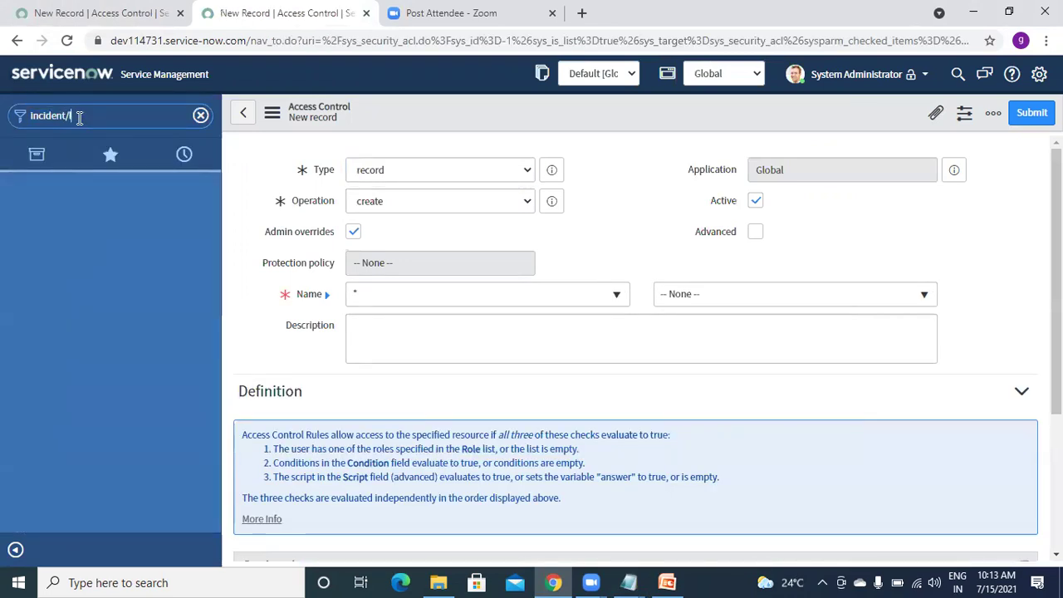
pyautogui.press('BackSpace')
pyautogui.press('BackSpace')
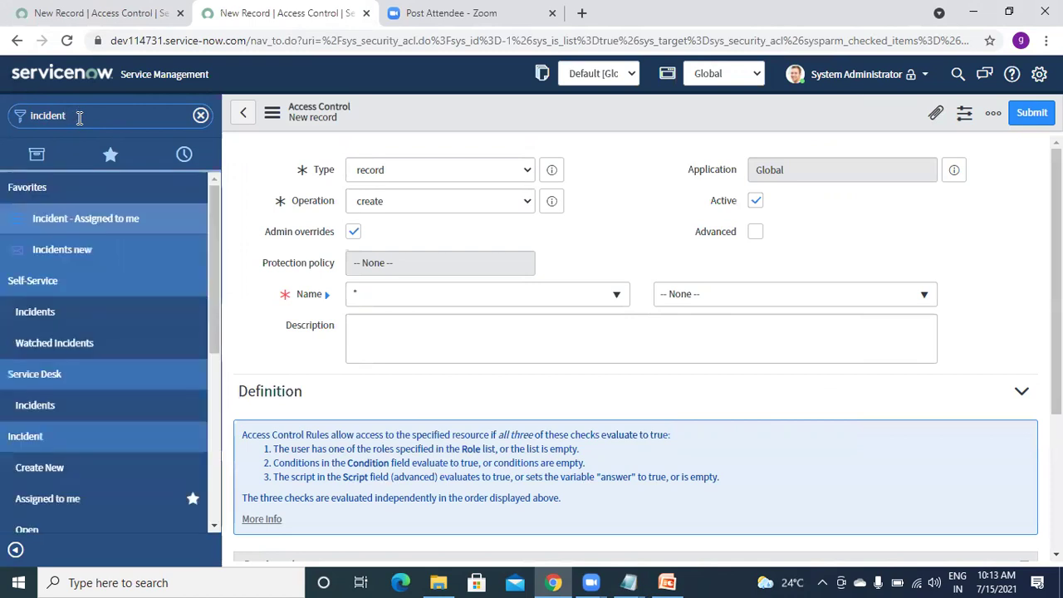
pyautogui.write('.list')
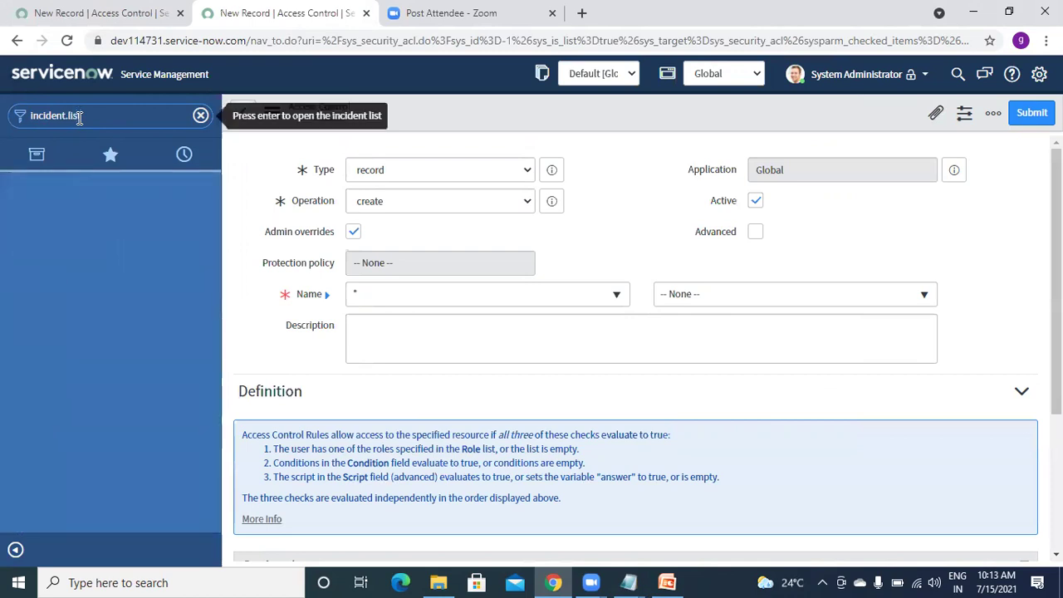
pyautogui.press('Return')
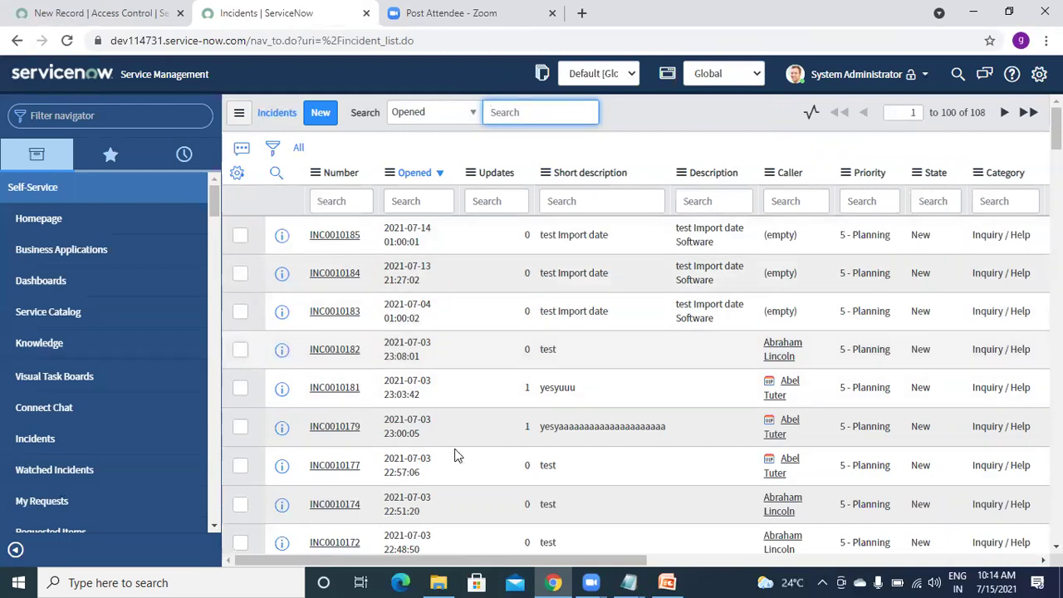
# Add entry '2. Record- Read - Table.* (See all field)' below the first sequence line
pyautogui.click(631, 581)
pyautogui.click(562, 508)
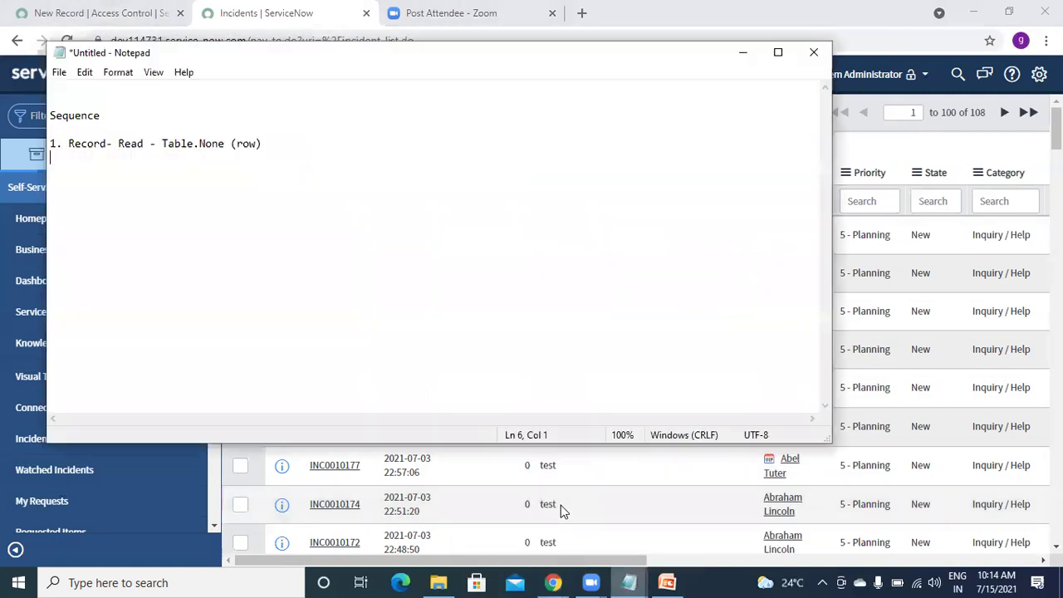
pyautogui.click(278, 143)
pyautogui.press('Return')
pyautogui.write('2. Record-')
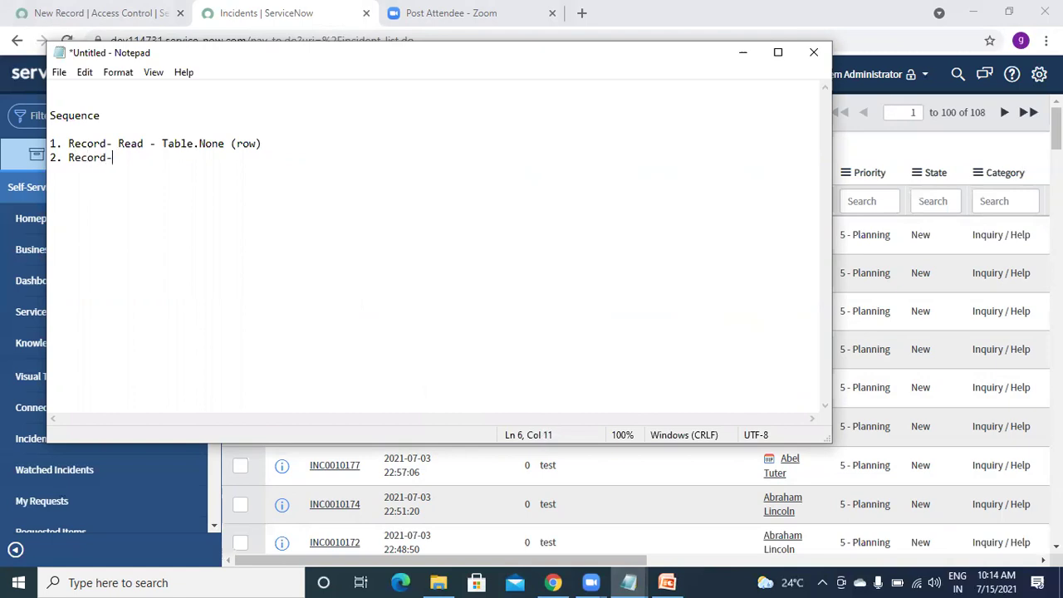
pyautogui.write(' Read ')
pyautogui.write('- Table')
pyautogui.write('.')
pyautogui.write('* ()')
pyautogui.write('See all f')
pyautogui.write('ields')
pyautogui.press('BackSpace')
pyautogui.press('BackSpace')
pyautogui.press('BackSpace')
pyautogui.write('ld')
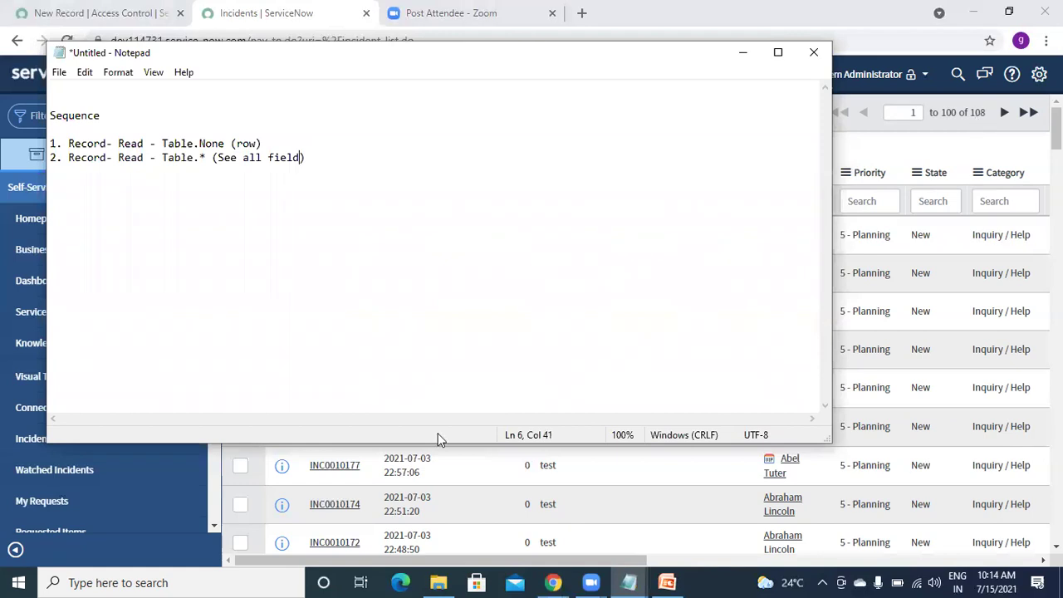
# Add entry '3. Record - Read - Table.short_desc' on a new line below entry 2
pyautogui.click(741, 53)
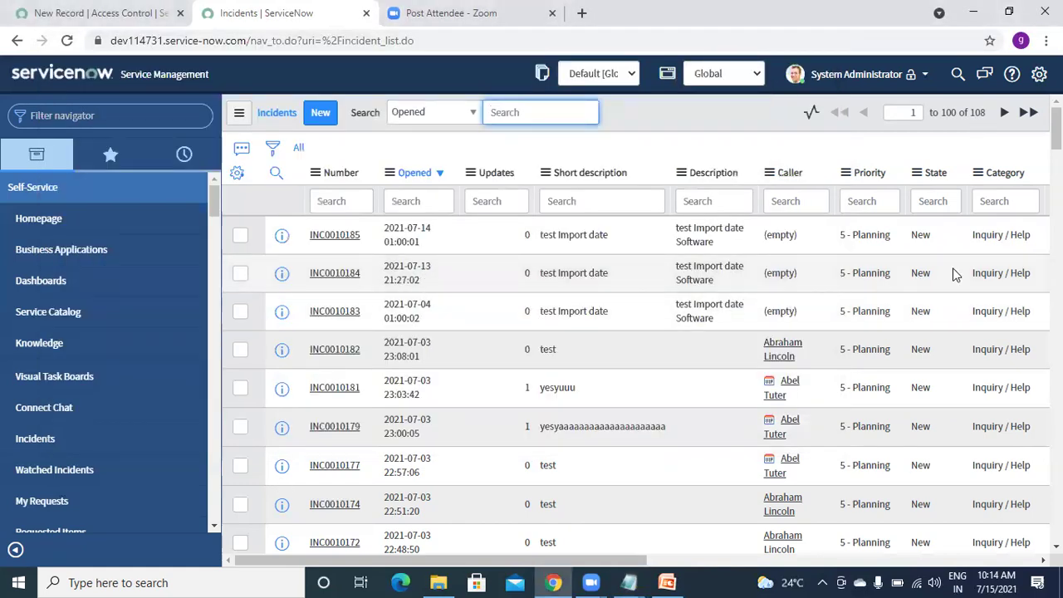
pyautogui.click(628, 582)
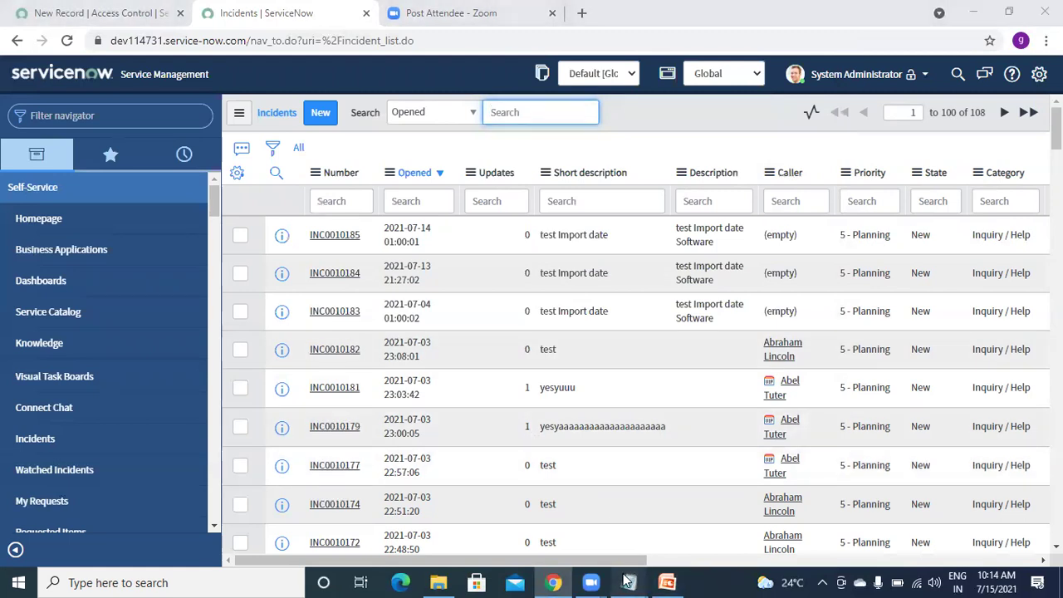
pyautogui.click(555, 531)
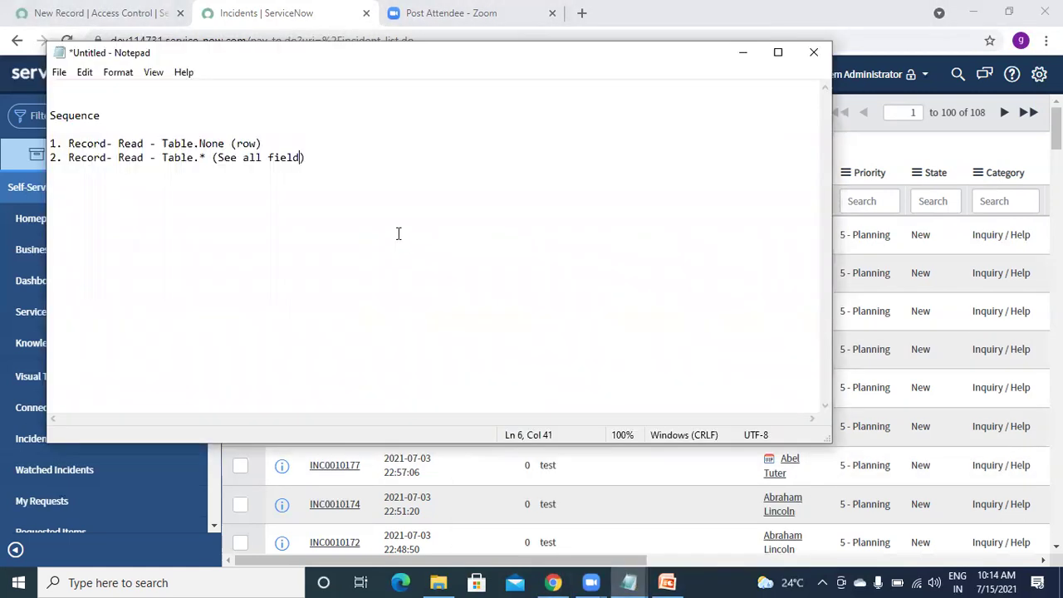
pyautogui.click(322, 158)
pyautogui.press('Return')
pyautogui.write('3. Record - Read - T')
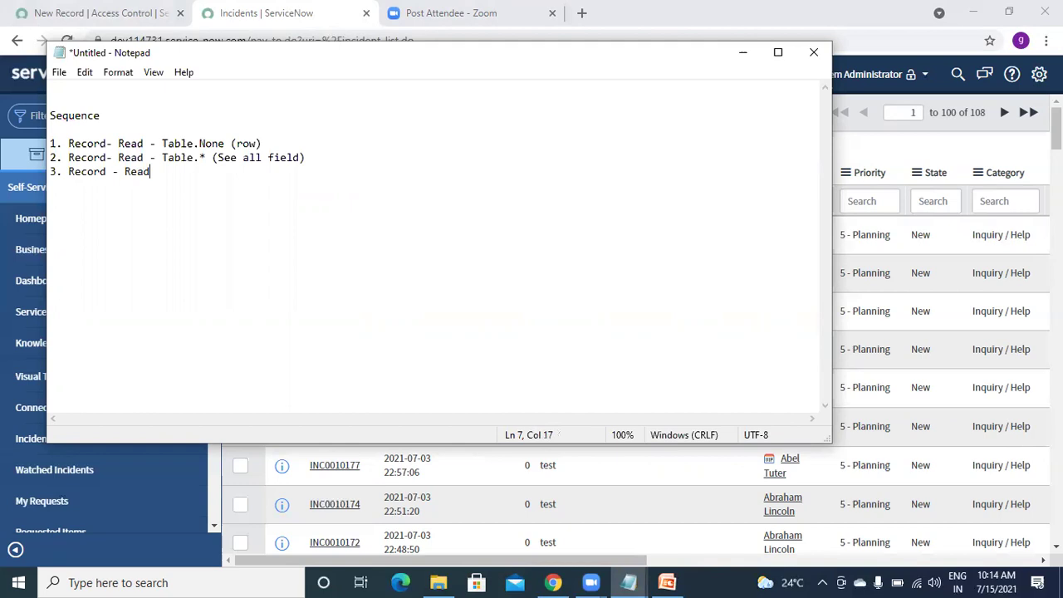
pyautogui.write('a')
pyautogui.write('ble.short_descri')
pyautogui.press('BackSpace')
pyautogui.press('BackSpace')
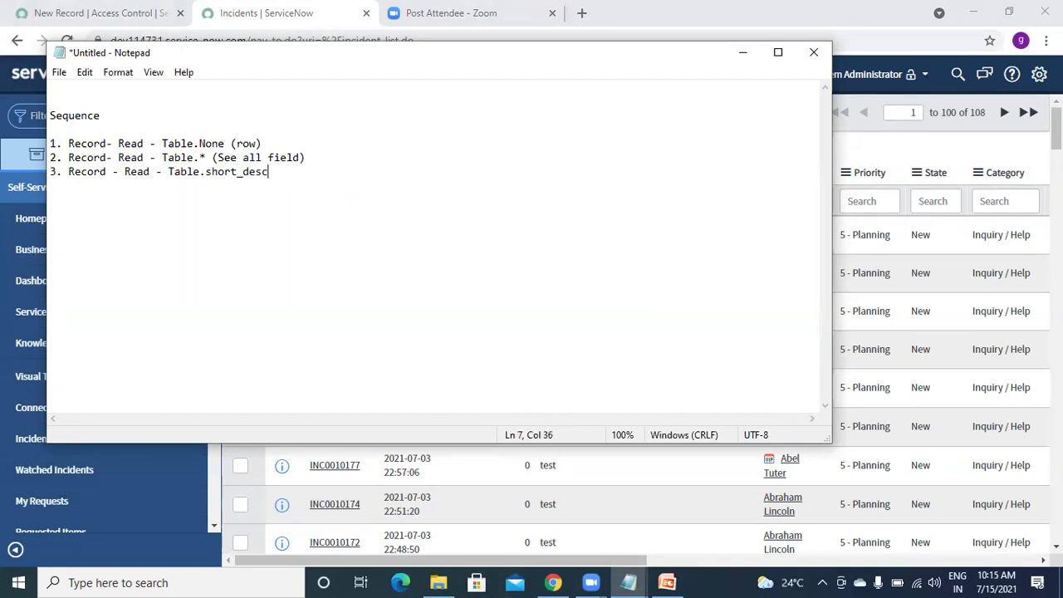
# Type entry '4. Record - Read = *.* (Everything)' below entry 3, then minimize Notepad
pyautogui.click(181, 173)
pyautogui.click(226, 173)
pyautogui.moveTo(270, 173); pyautogui.dragTo(106, 171)
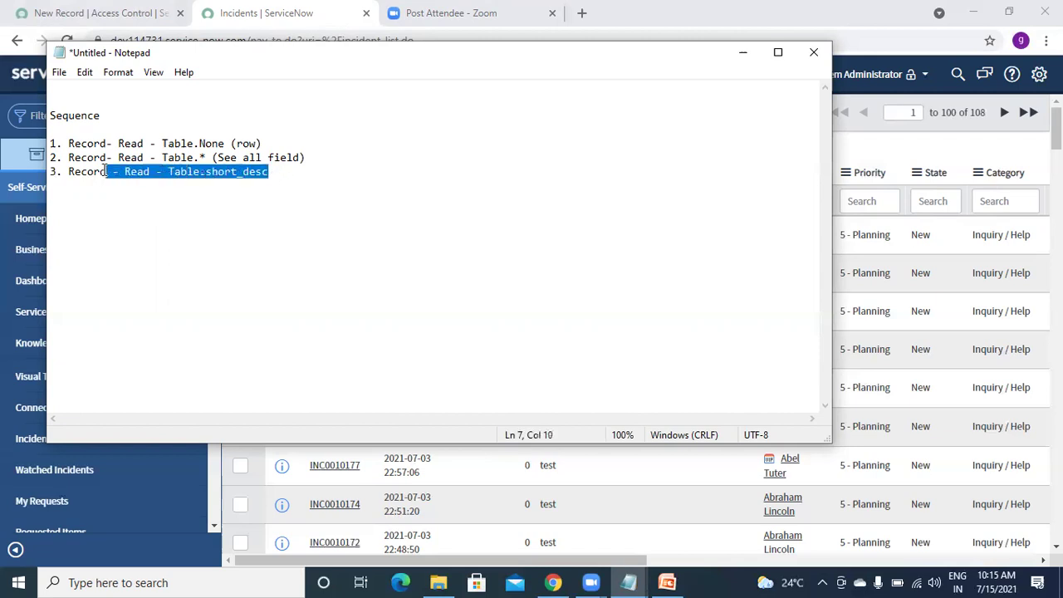
pyautogui.click(261, 158)
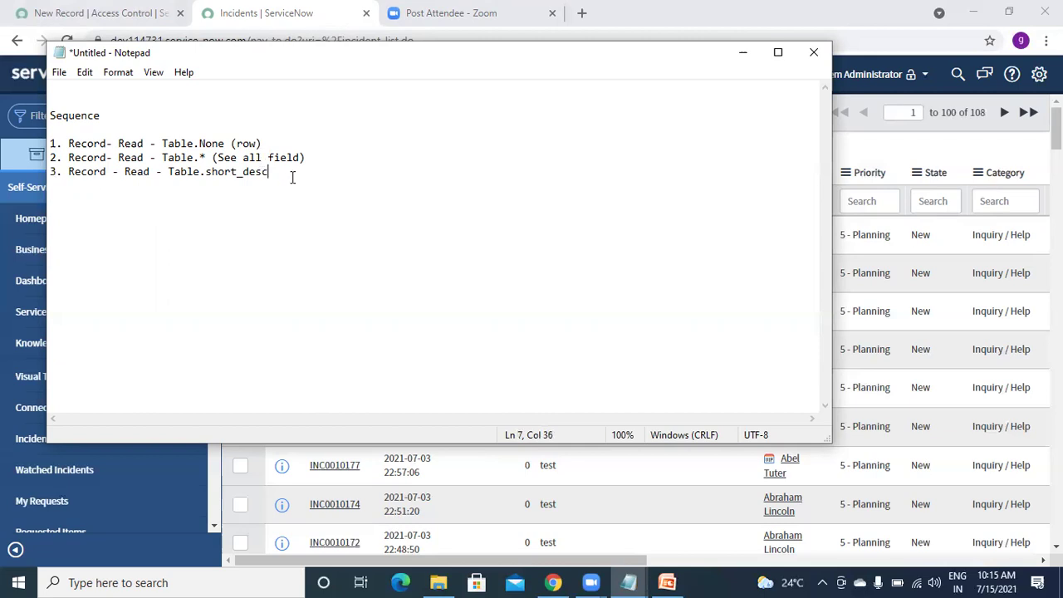
pyautogui.press('Return')
pyautogui.write('4. Record - Read ')
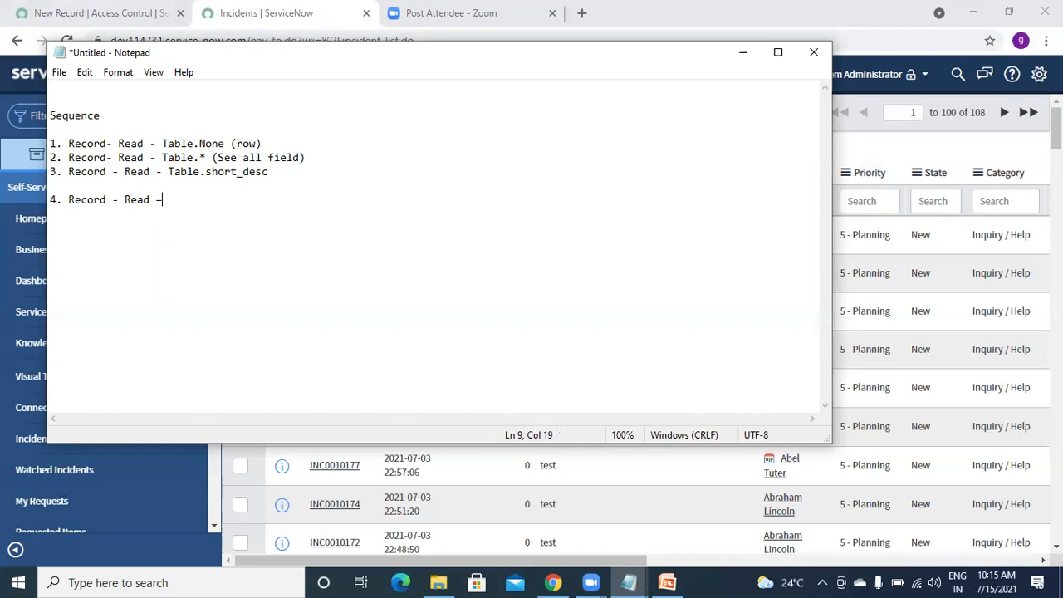
pyautogui.write('= *.')
pyautogui.write('* ()')
pyautogui.write('Everythi')
pyautogui.write('ng')
pyautogui.click(742, 53)
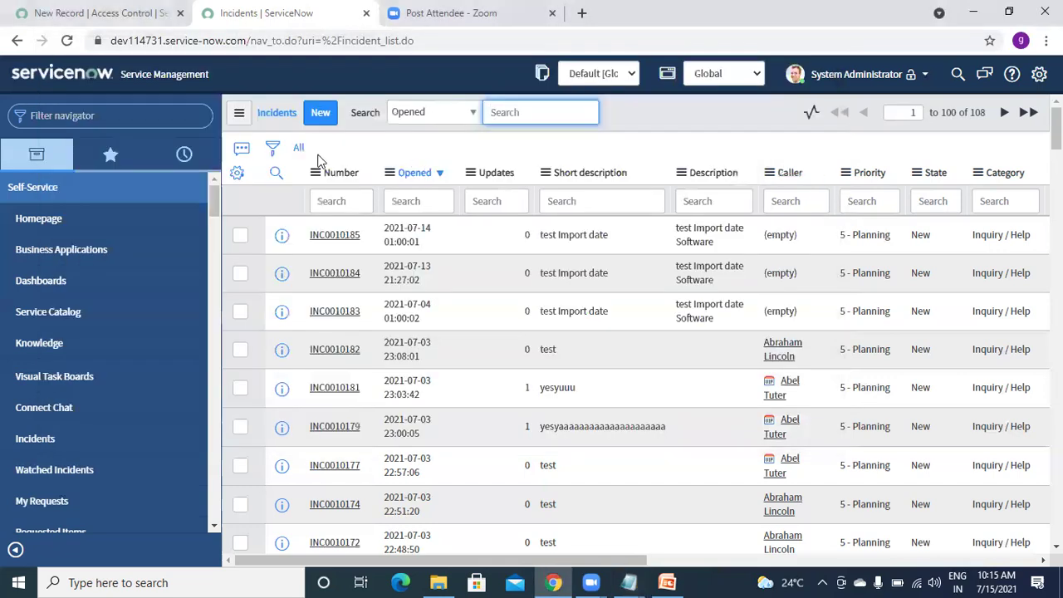
# Filter the navigator for 'acl', open Access Control (ACL), and leave the unsaved record
pyautogui.click(58, 13)
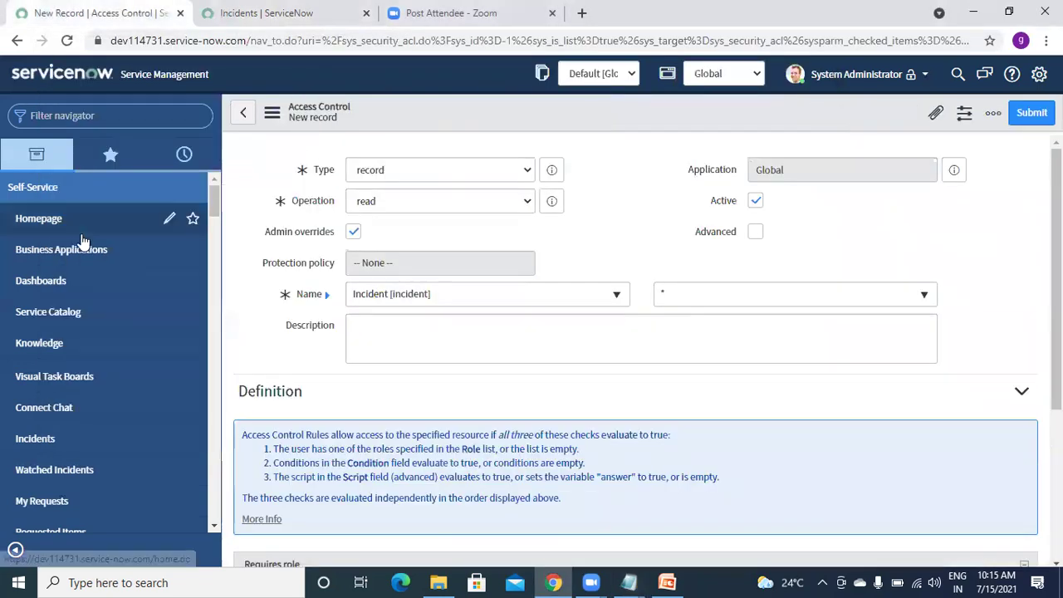
pyautogui.click(93, 119)
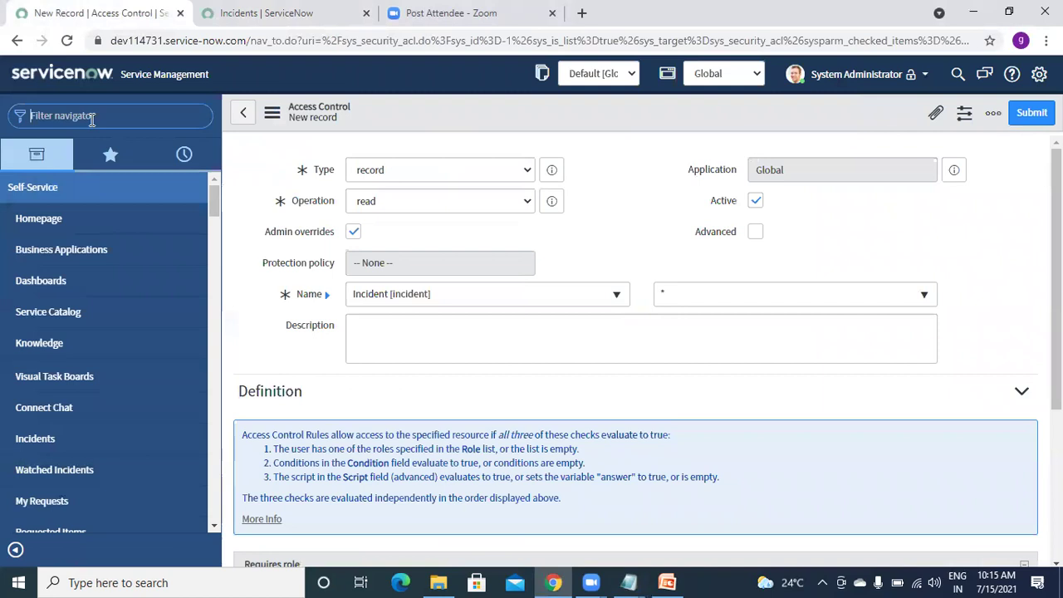
pyautogui.write('acl')
pyautogui.click(78, 497)
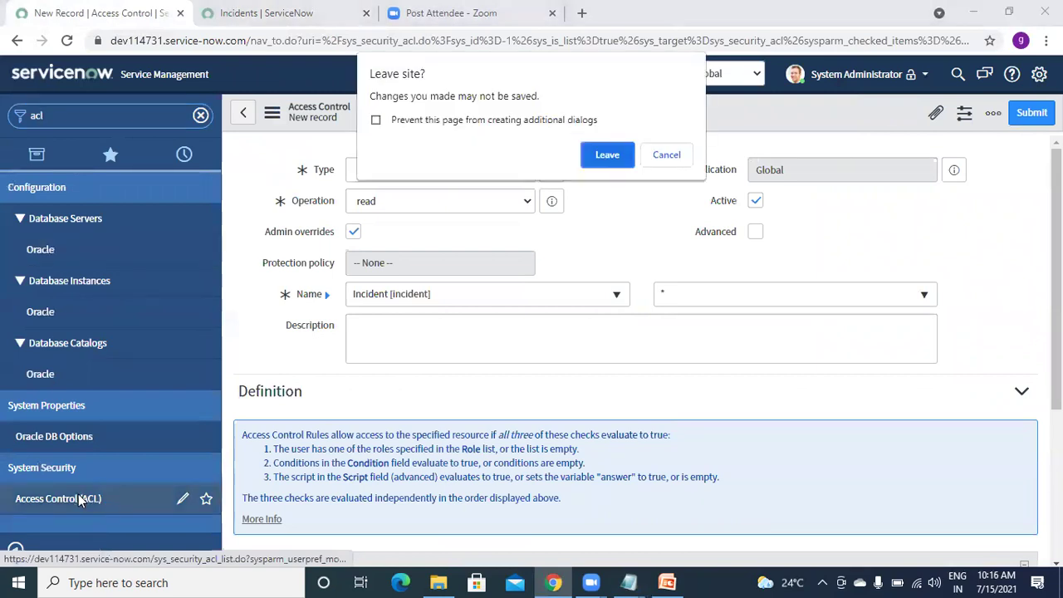
pyautogui.click(612, 157)
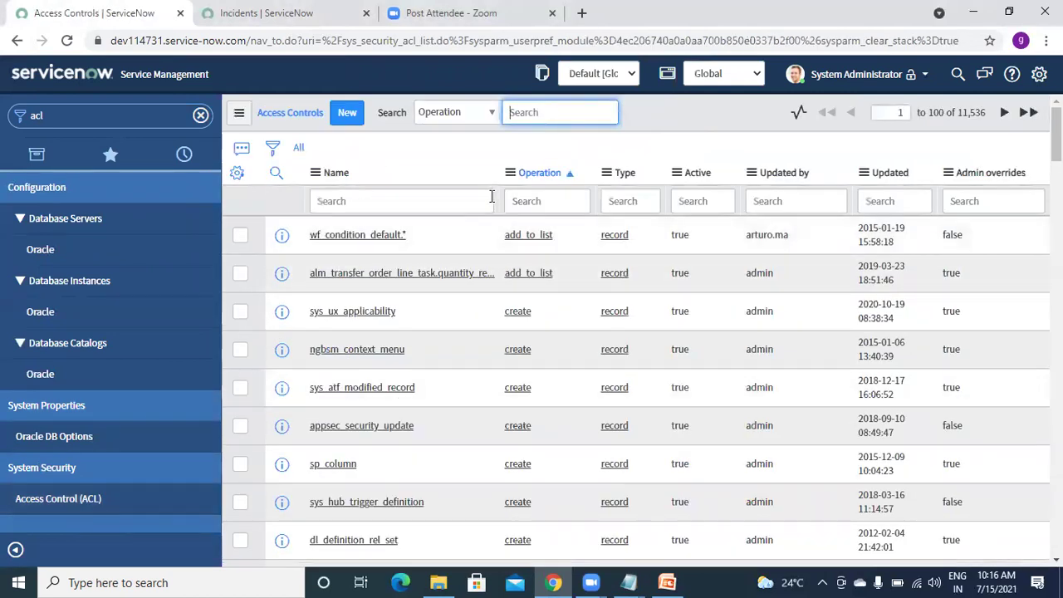
# Filter the Name column to *.*, leaving create, personalize_choices and save_as_template rules
pyautogui.scroll(-5, 913, 222)
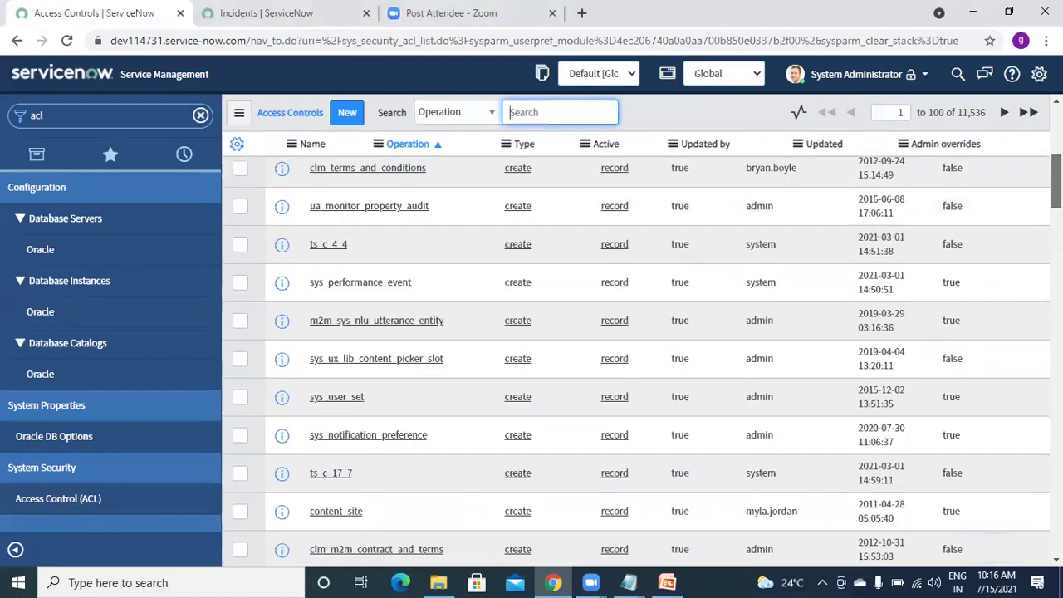
pyautogui.scroll(-10, 635, 364)
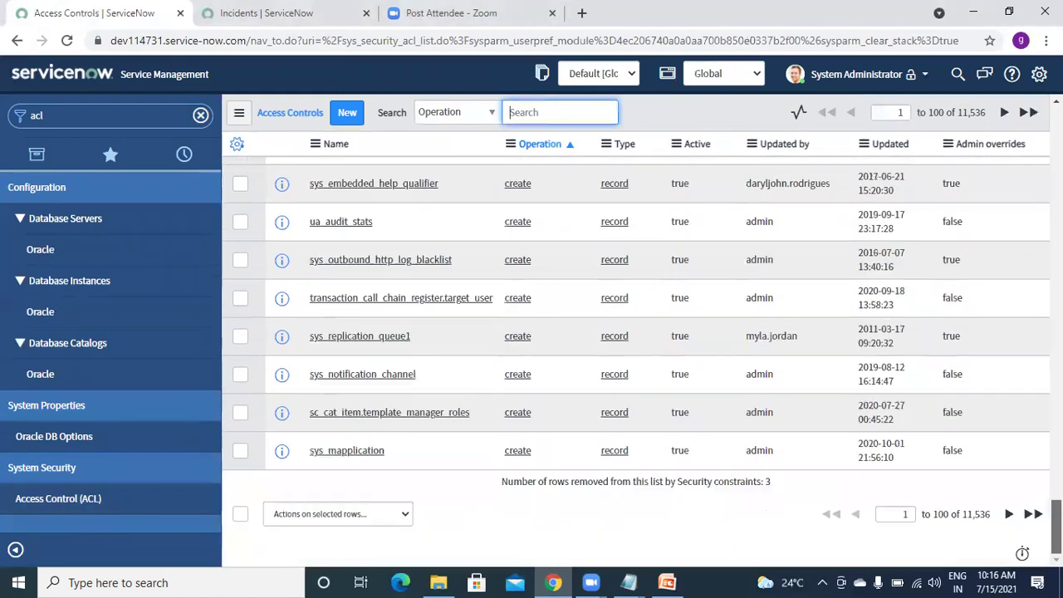
pyautogui.scroll(15, 391, 238)
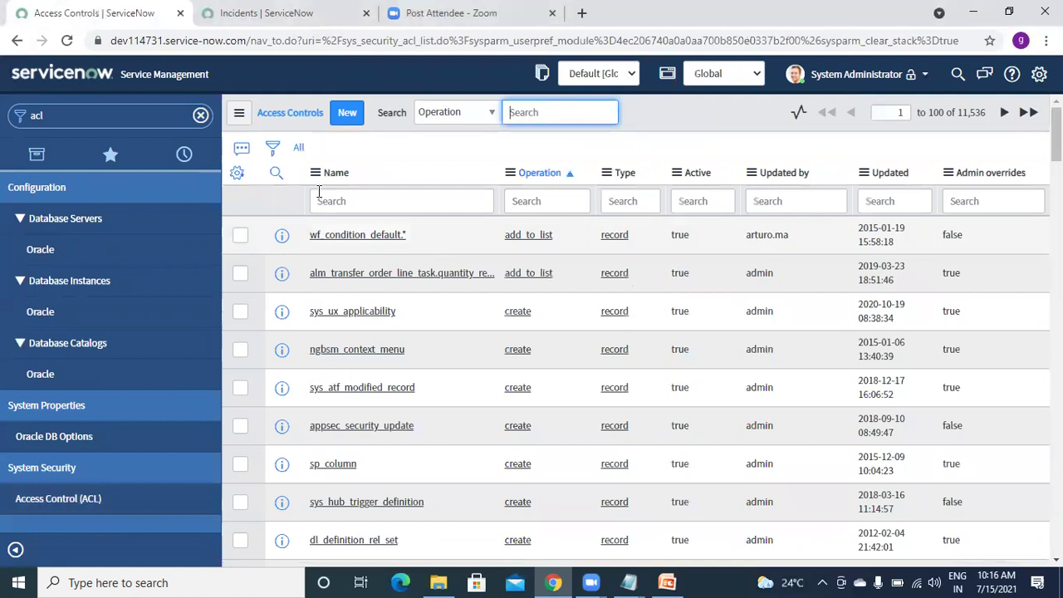
pyautogui.click(392, 200)
pyautogui.write('*')
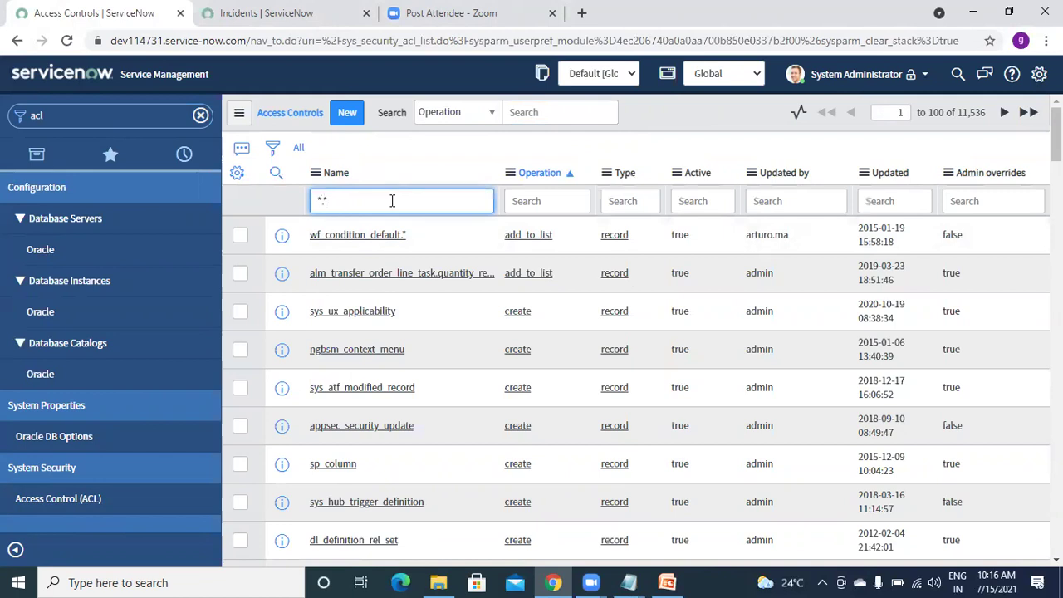
pyautogui.press('Return')
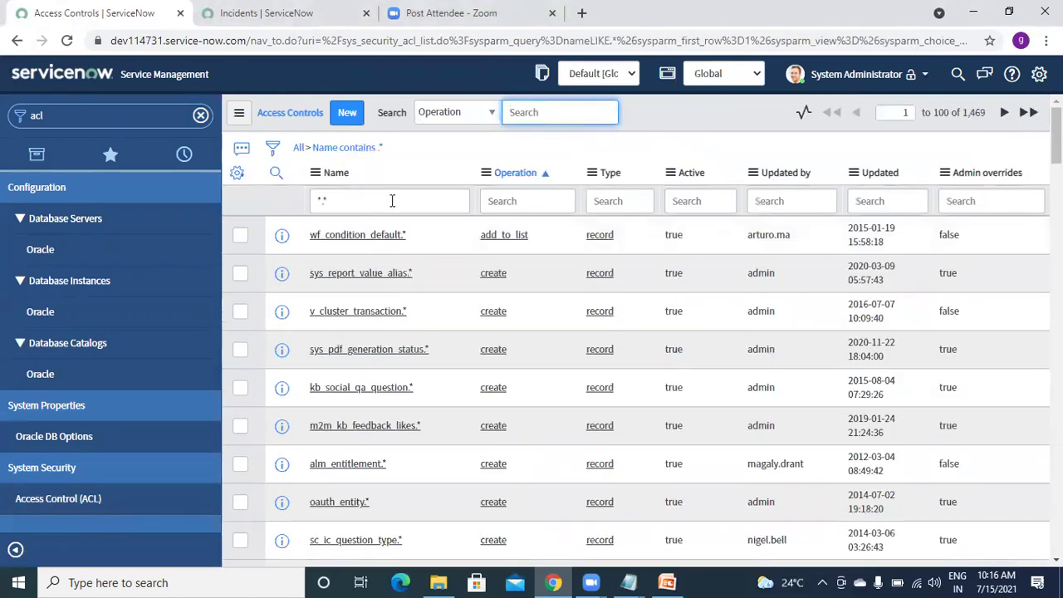
pyautogui.click(315, 202)
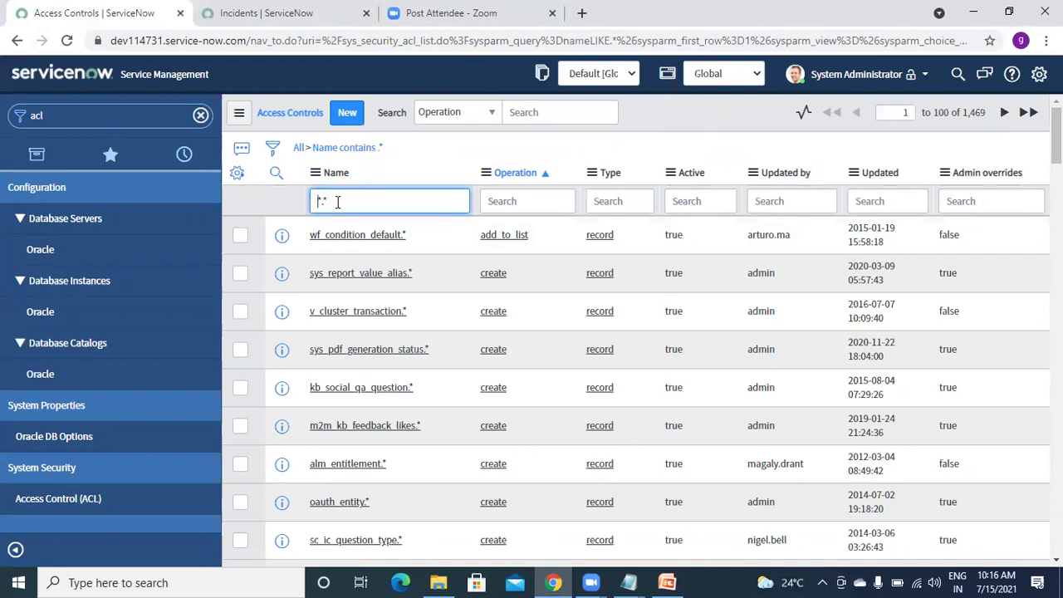
pyautogui.write('*')
pyautogui.press('Return')
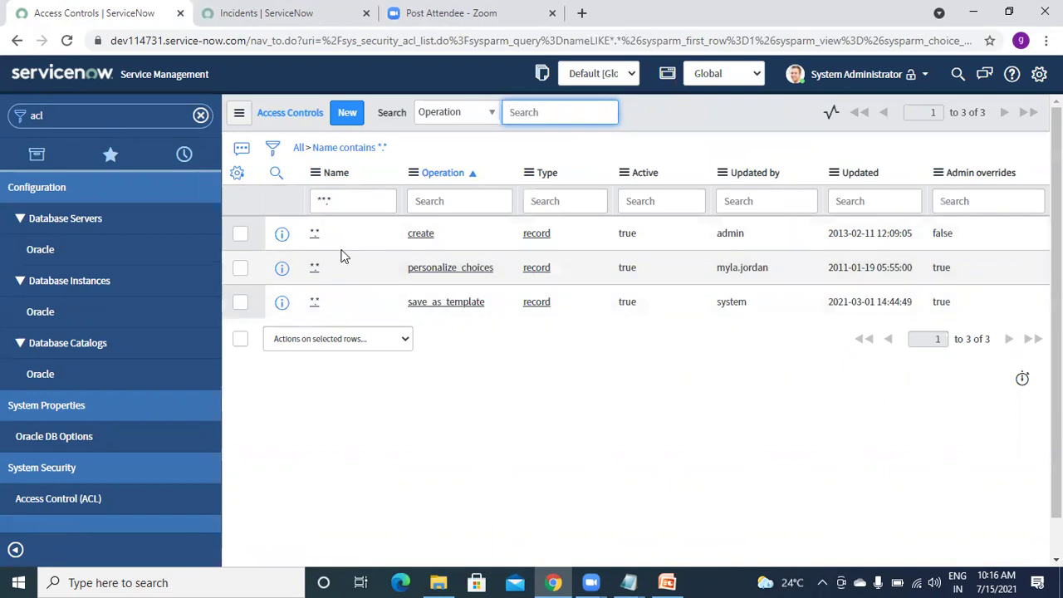
pyautogui.rightClick(281, 236)
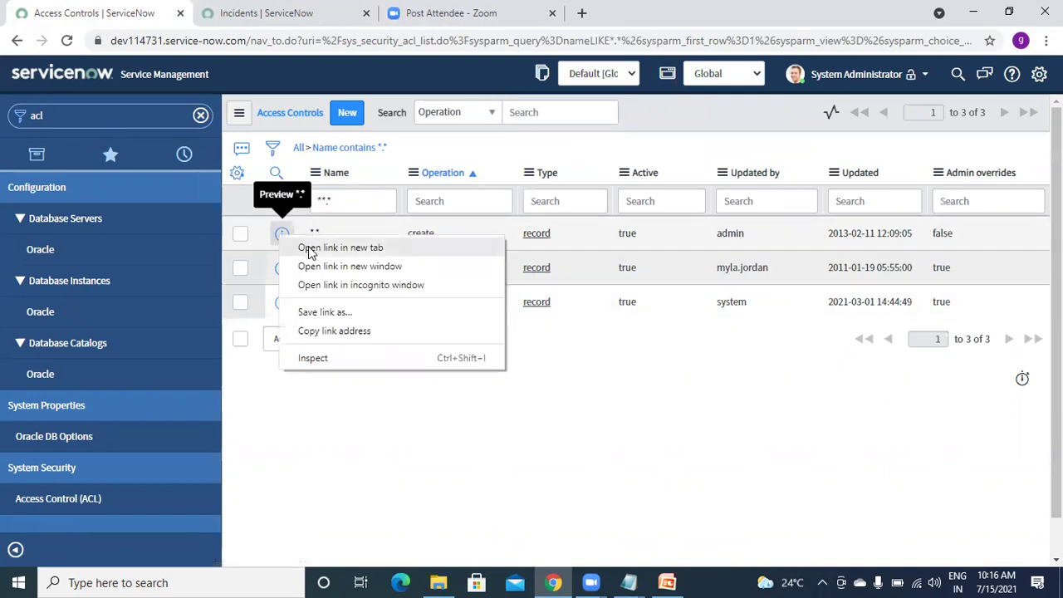
# Open the *.* create access control in its own tab and review its description
pyautogui.click(312, 247)
pyautogui.click(382, 23)
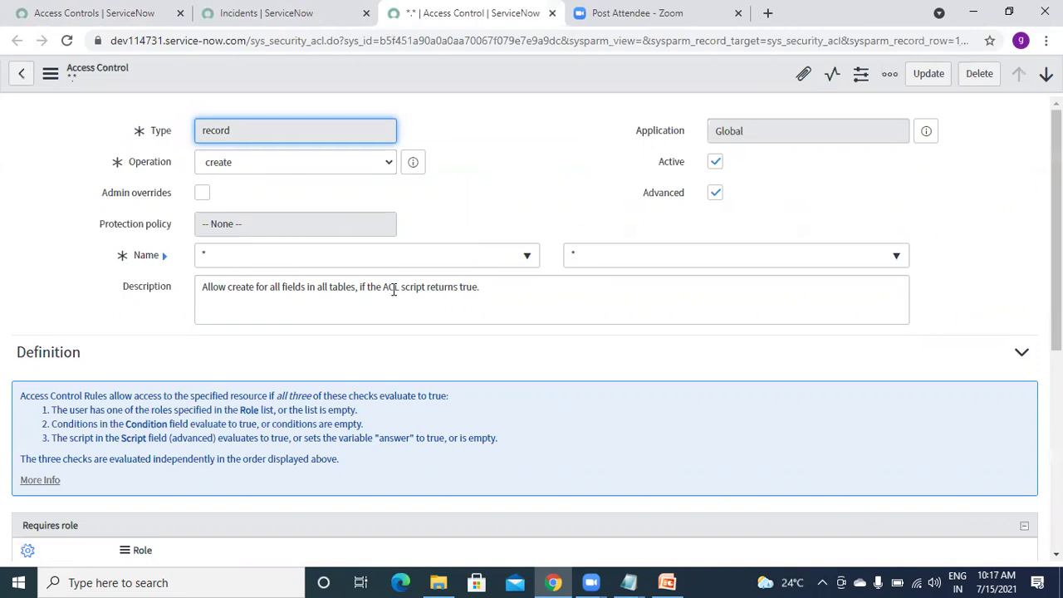
pyautogui.click(496, 296)
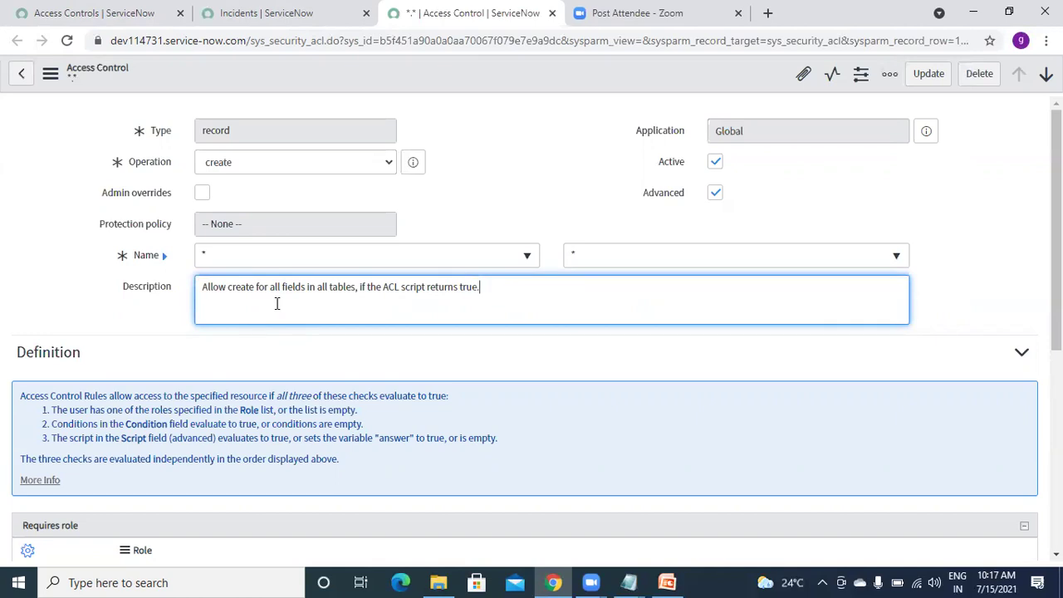
pyautogui.moveTo(269, 287); pyautogui.dragTo(352, 290)
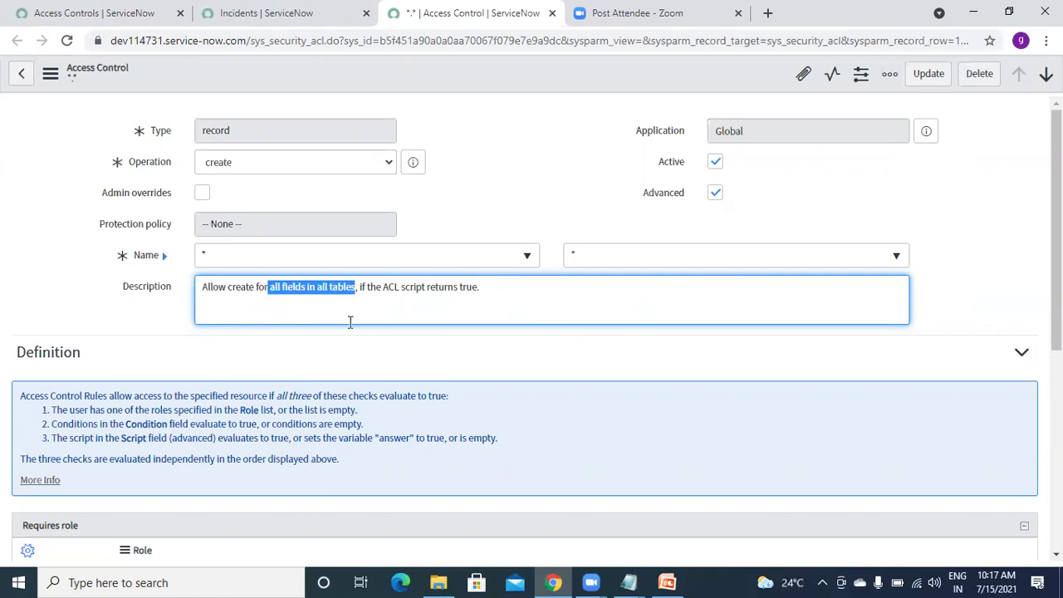
pyautogui.click(349, 321)
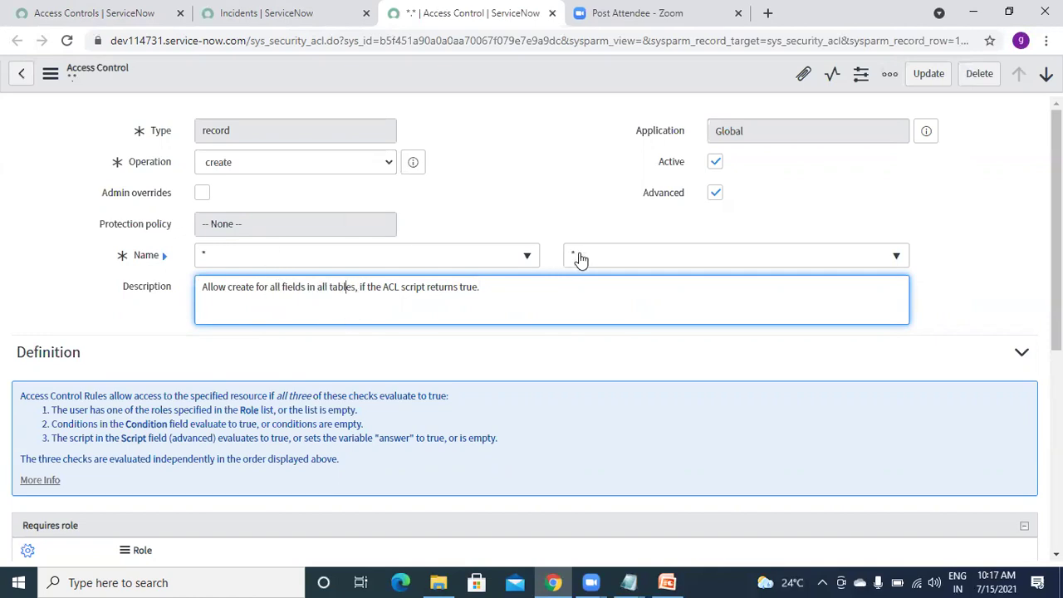
# Review the rule's GlideSecurityManager script with its hasRightsTo write check
pyautogui.scroll(-3, 1056, 250)
pyautogui.scroll(-1, 536, 425)
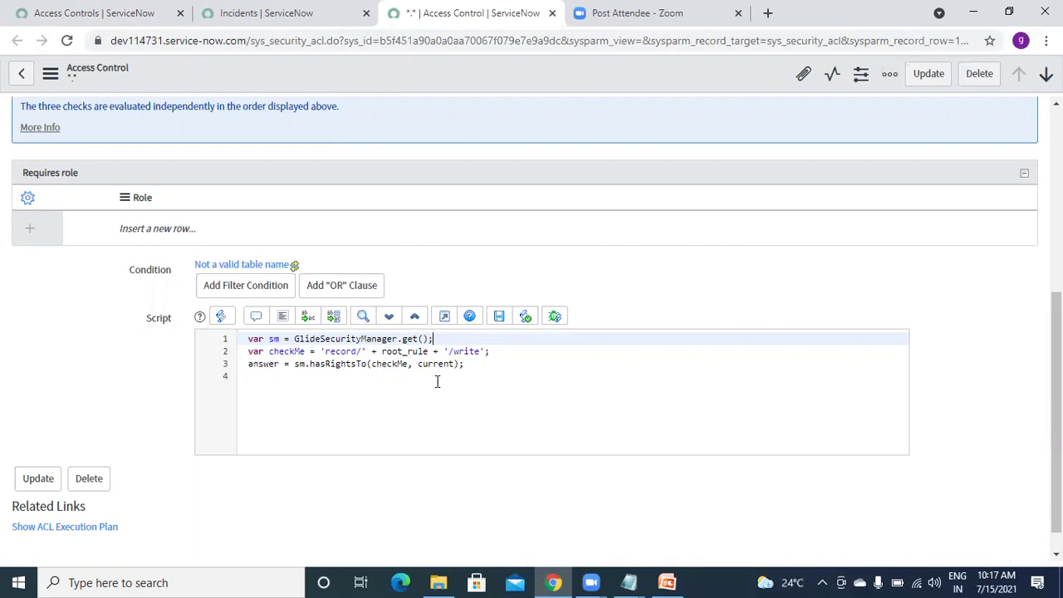
pyautogui.click(383, 404)
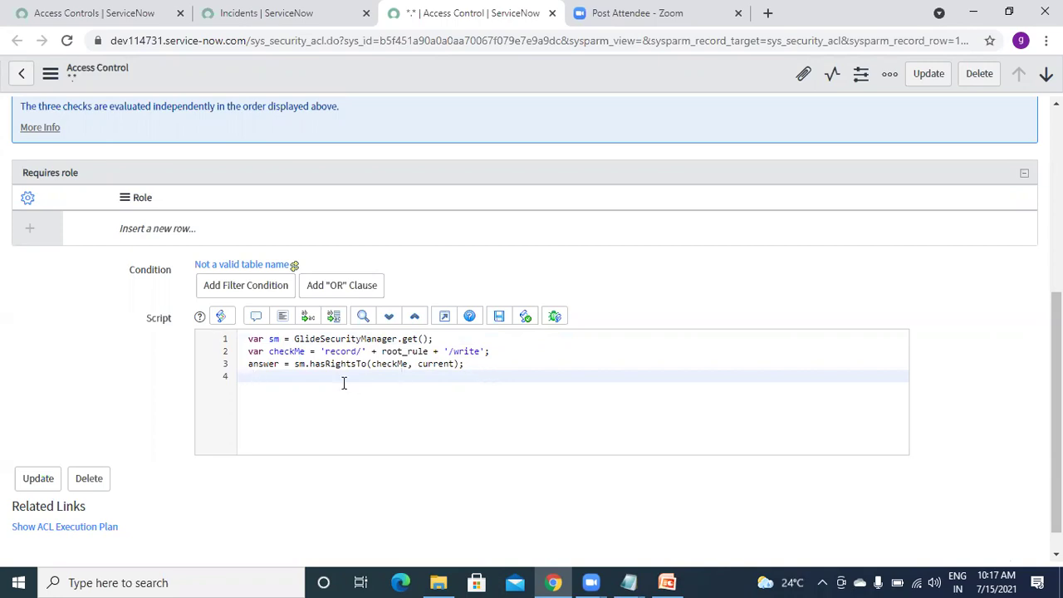
pyautogui.click(446, 338)
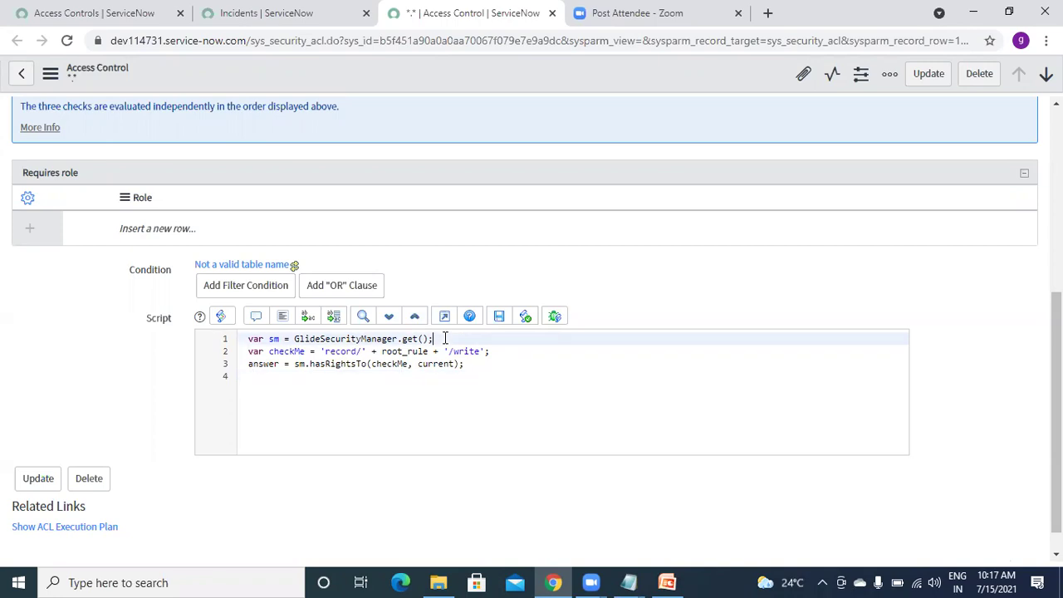
pyautogui.click(324, 366)
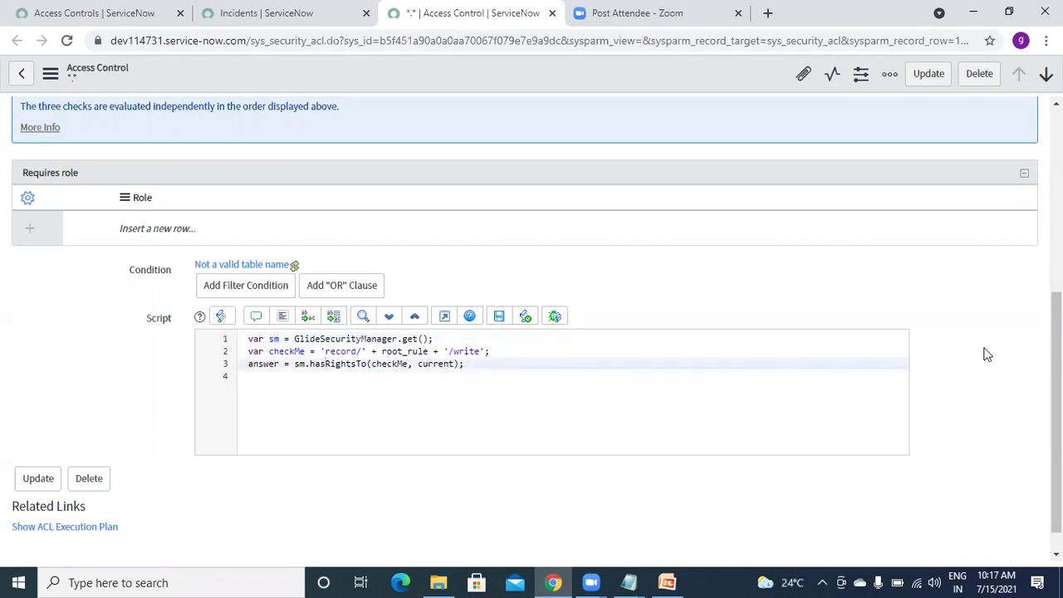
pyautogui.scroll(-1, 1056, 374)
pyautogui.scroll(5, 1056, 374)
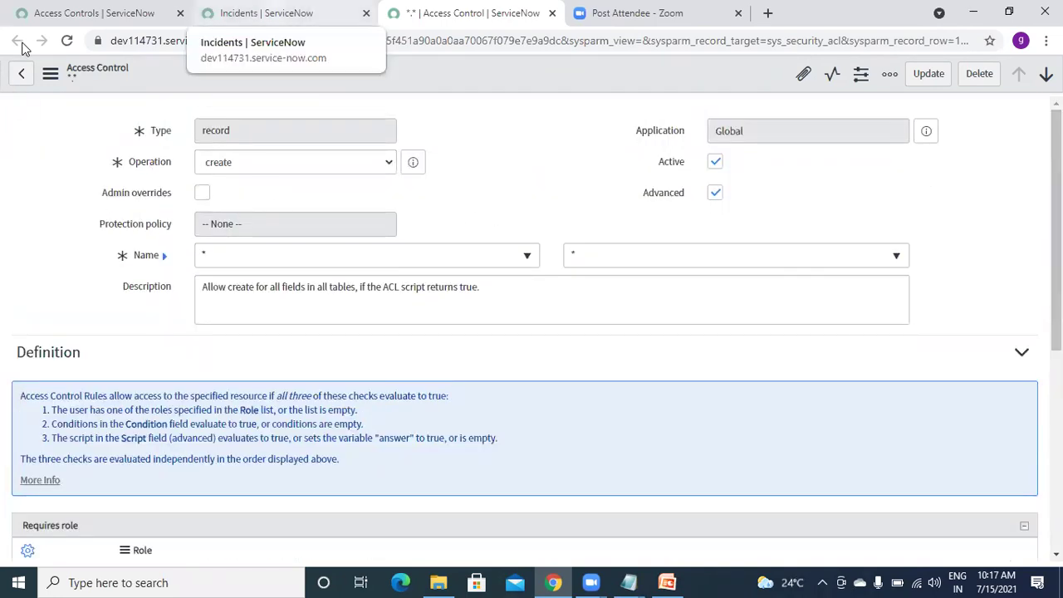
pyautogui.click(266, 13)
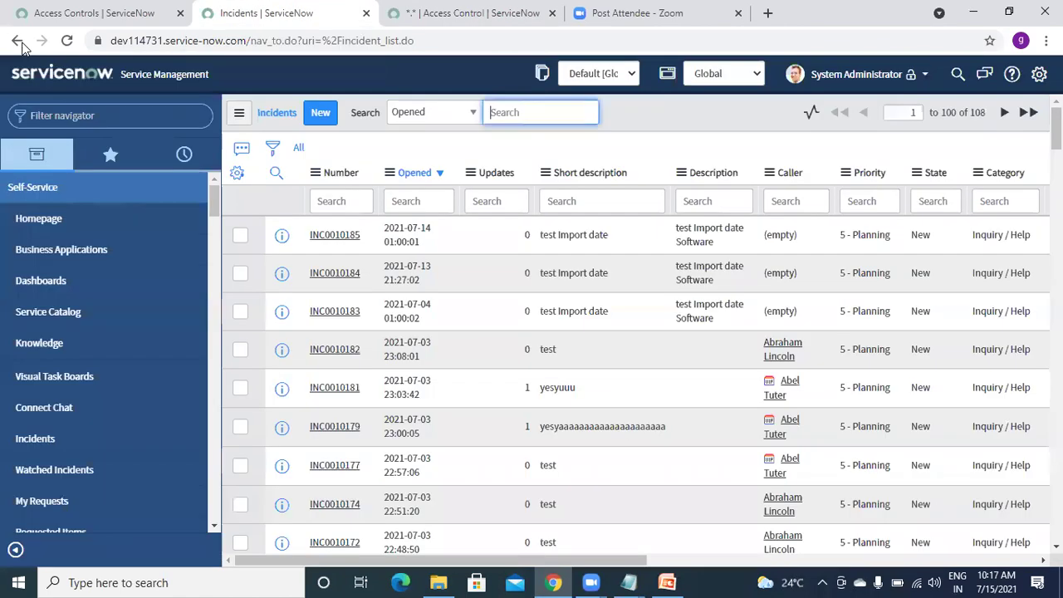
pyautogui.click(129, 13)
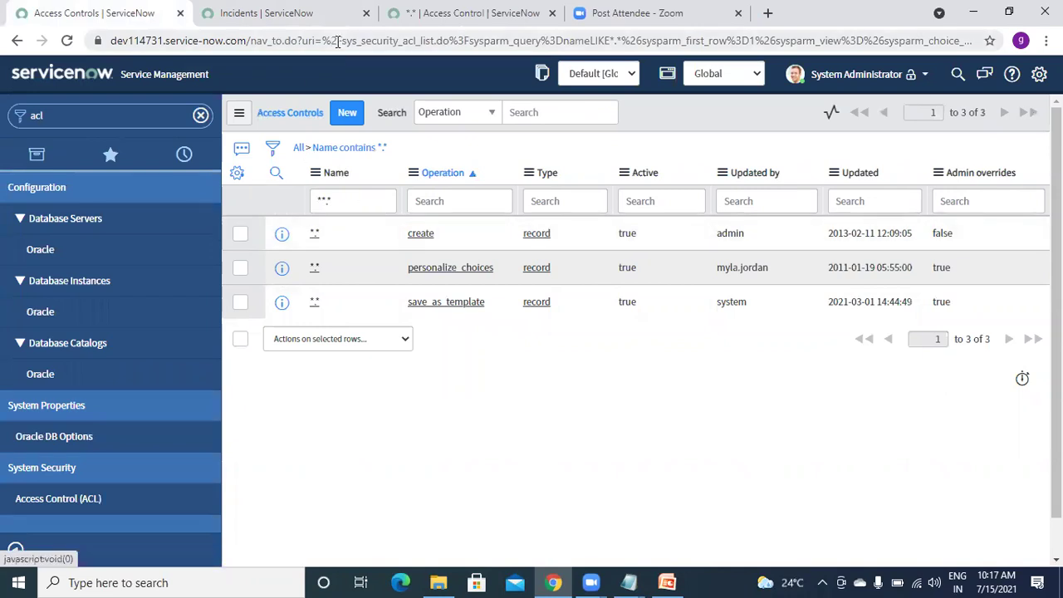
pyautogui.click(254, 25)
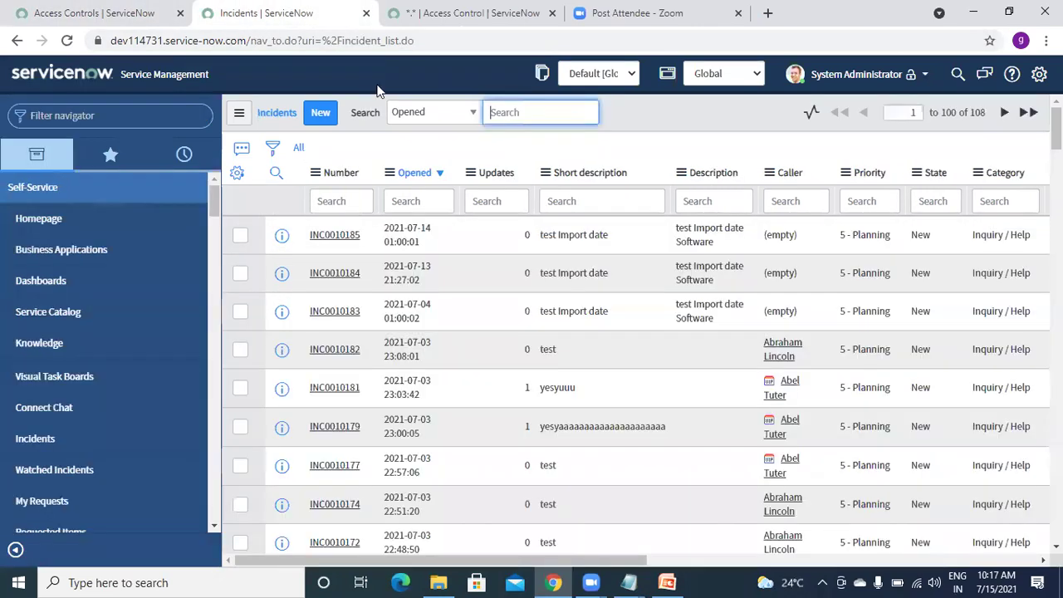
pyautogui.click(411, 20)
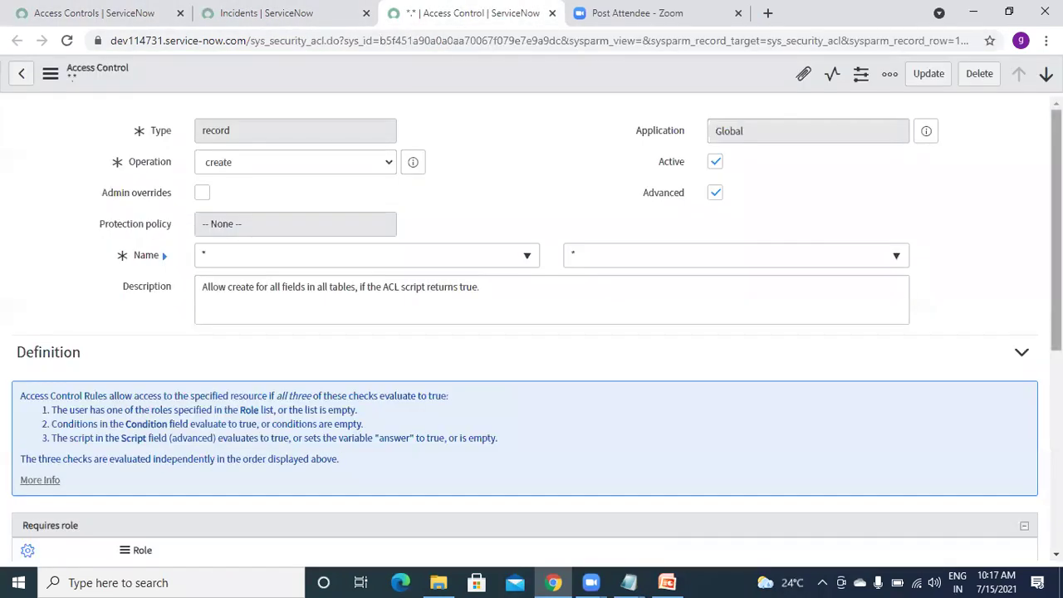
pyautogui.scroll(-5, 470, 424)
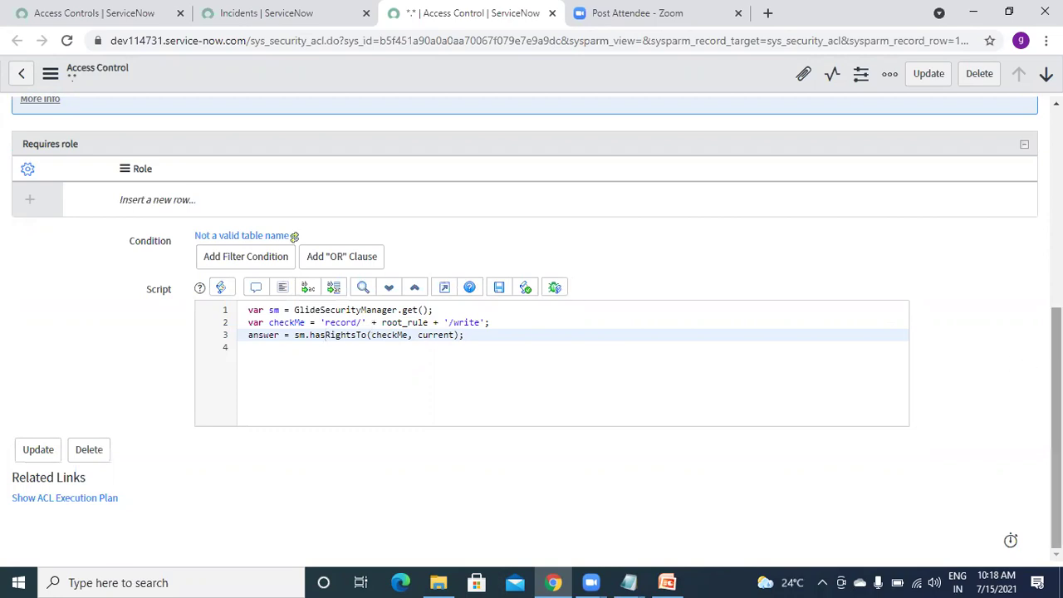
pyautogui.scroll(5, 333, 308)
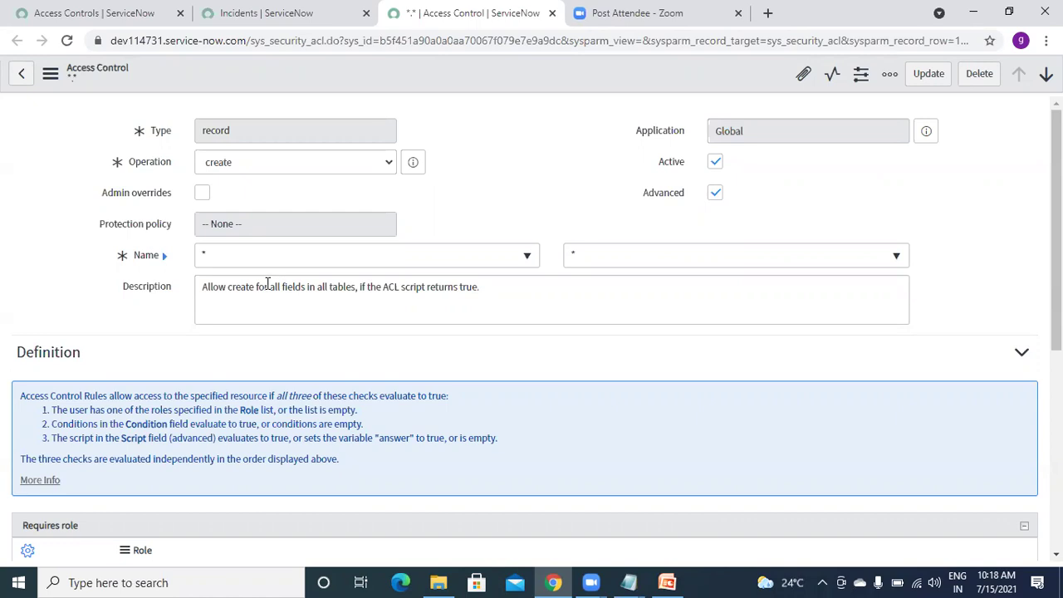
# Change the Access Controls Name column filter to *.none
pyautogui.click(83, 23)
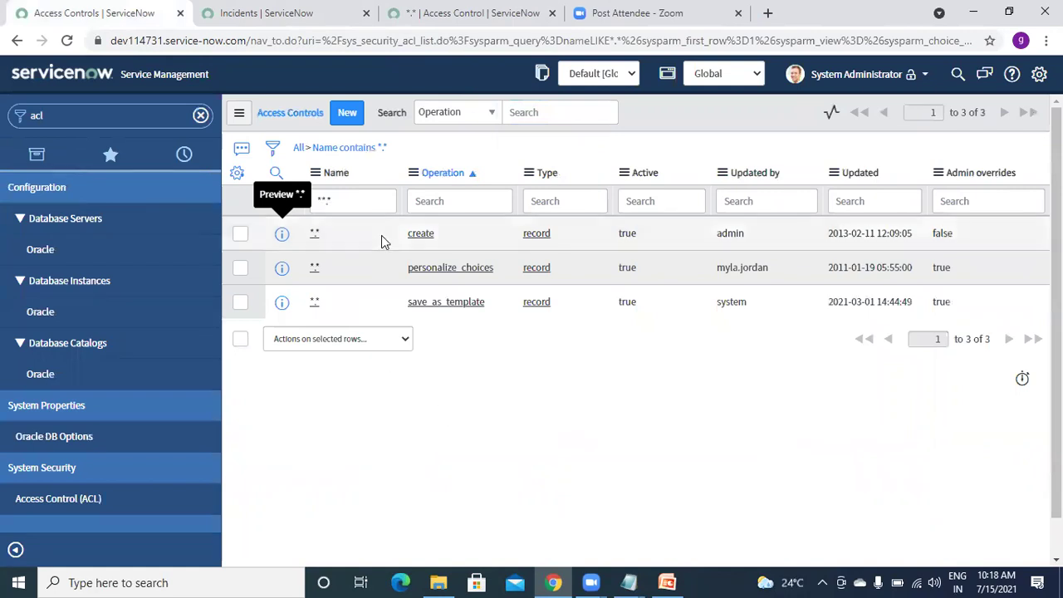
pyautogui.click(362, 201)
pyautogui.press('BackSpace')
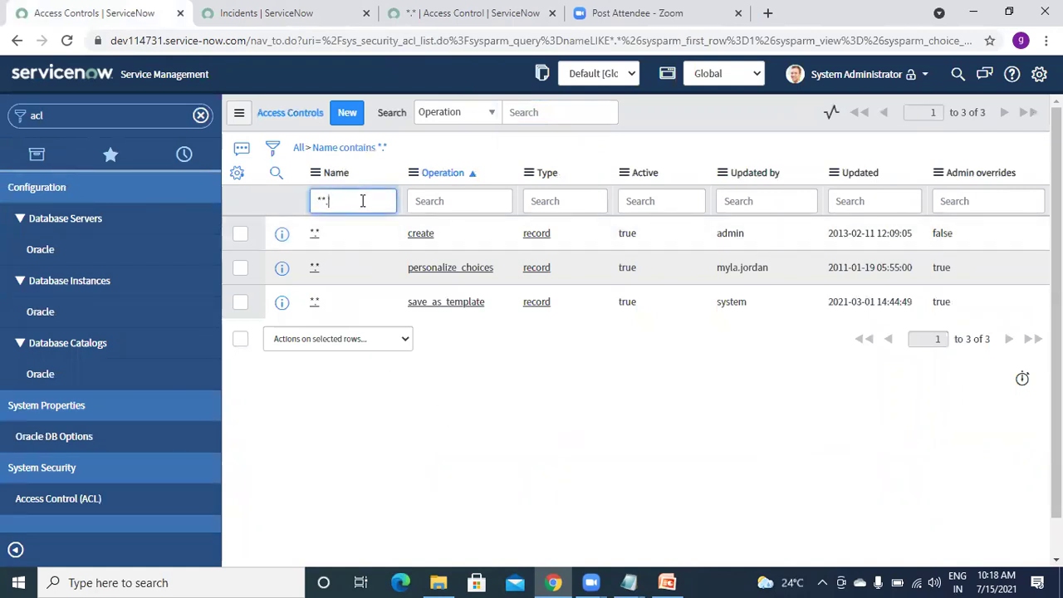
pyautogui.write('none')
pyautogui.press('Return')
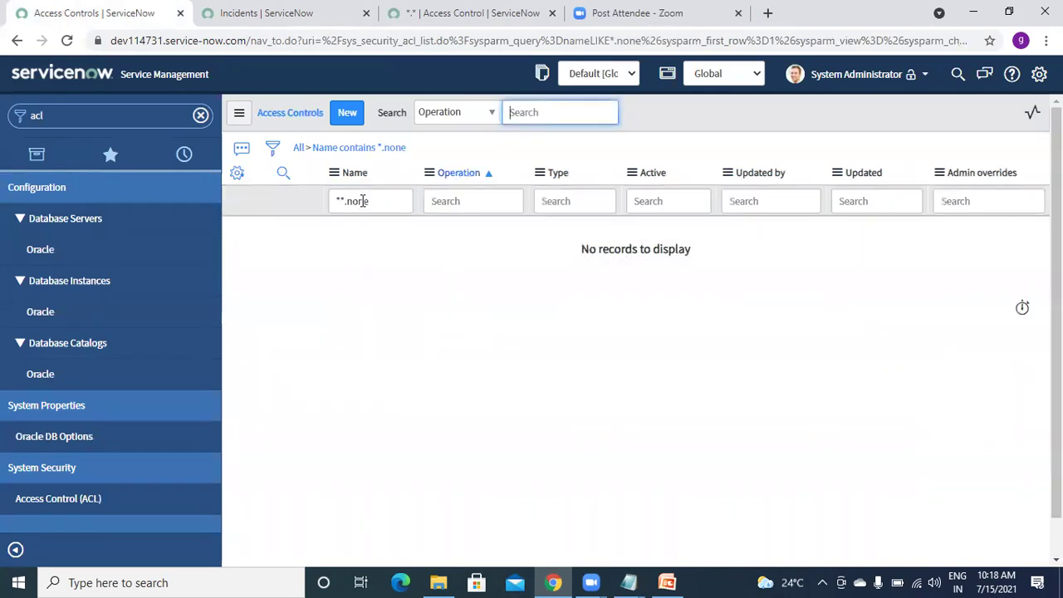
# Return to the All breadcrumb, listing 11,536 rules sorted by Operation
pyautogui.click(382, 201)
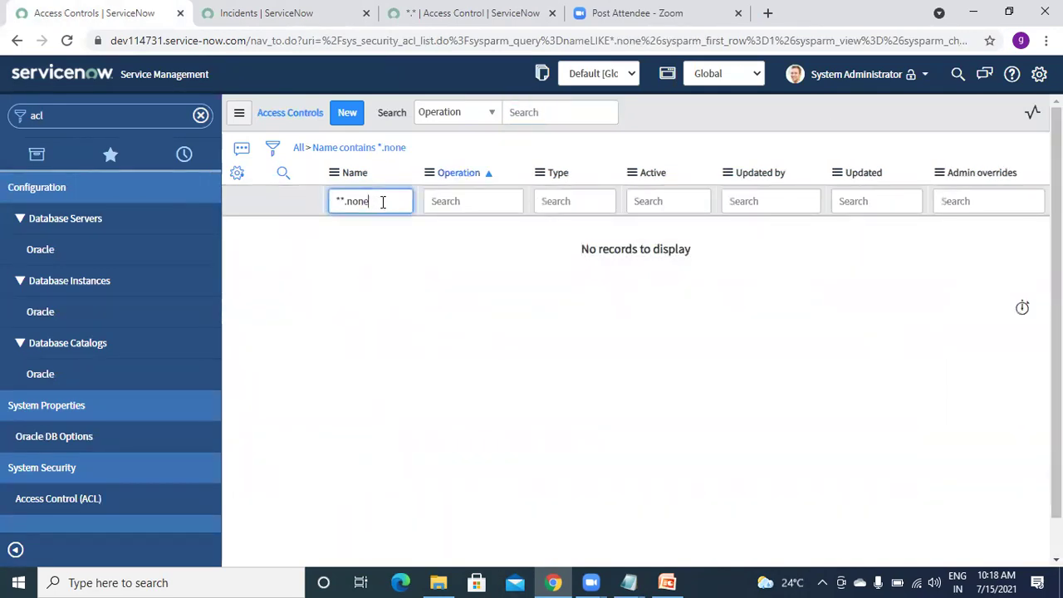
pyautogui.click(299, 147)
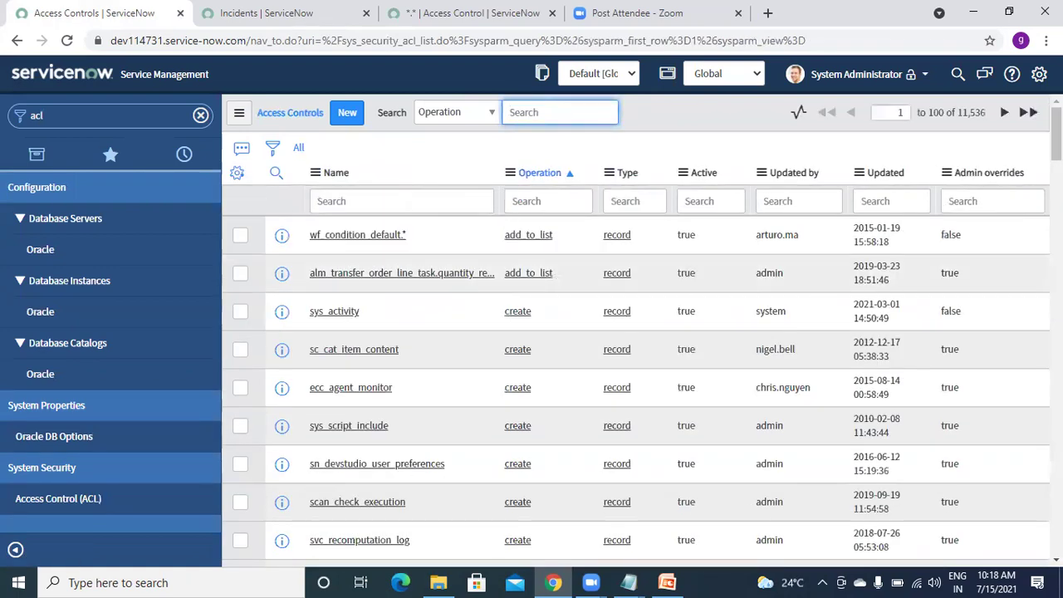
pyautogui.scroll(-6, 636, 349)
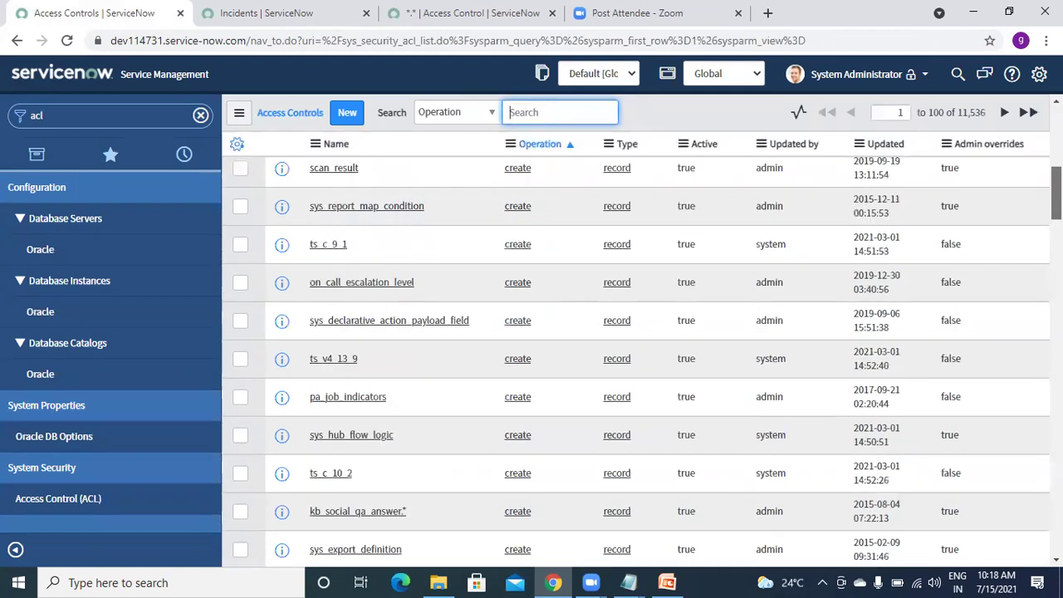
pyautogui.scroll(5, 654, 144)
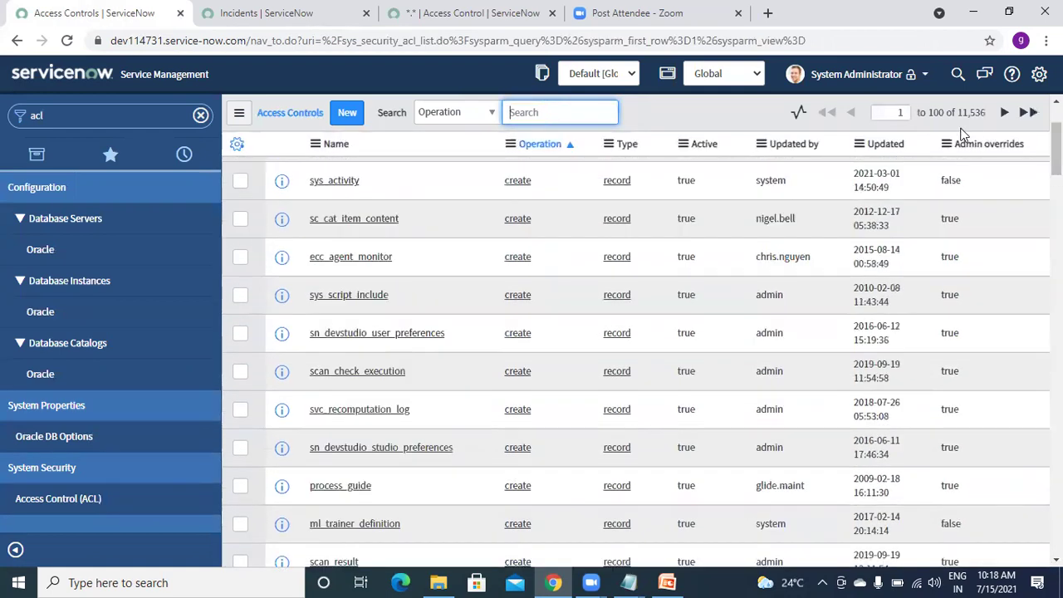
pyautogui.click(653, 144)
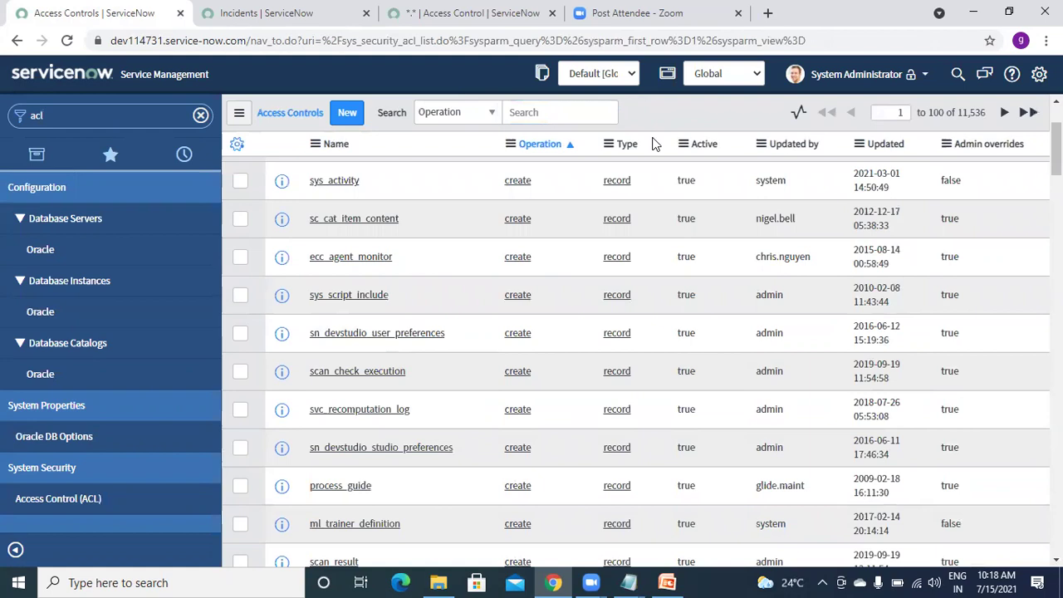
pyautogui.click(135, 116)
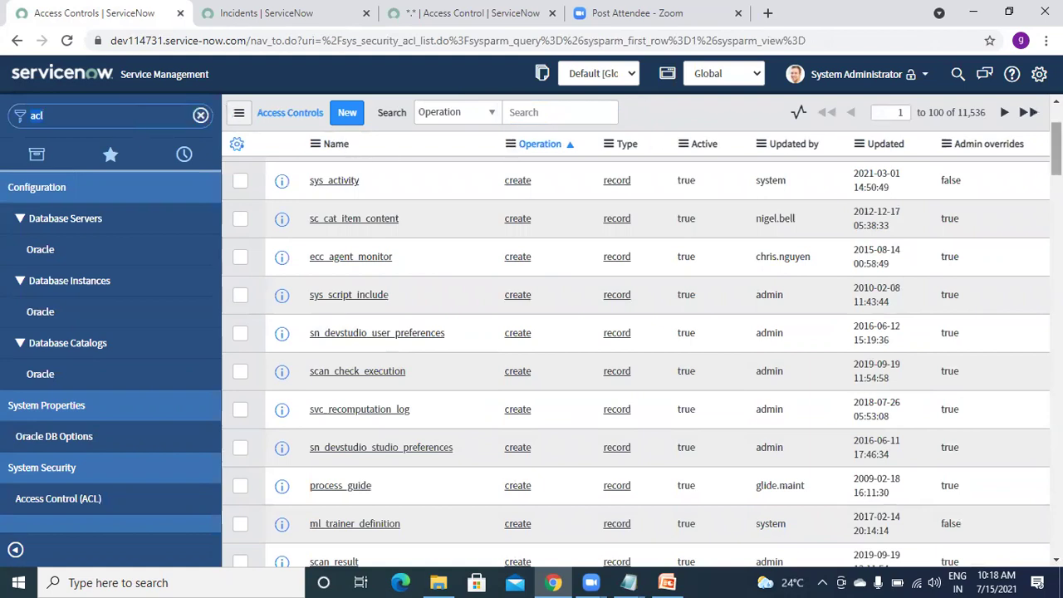
pyautogui.scroll(2, 635, 349)
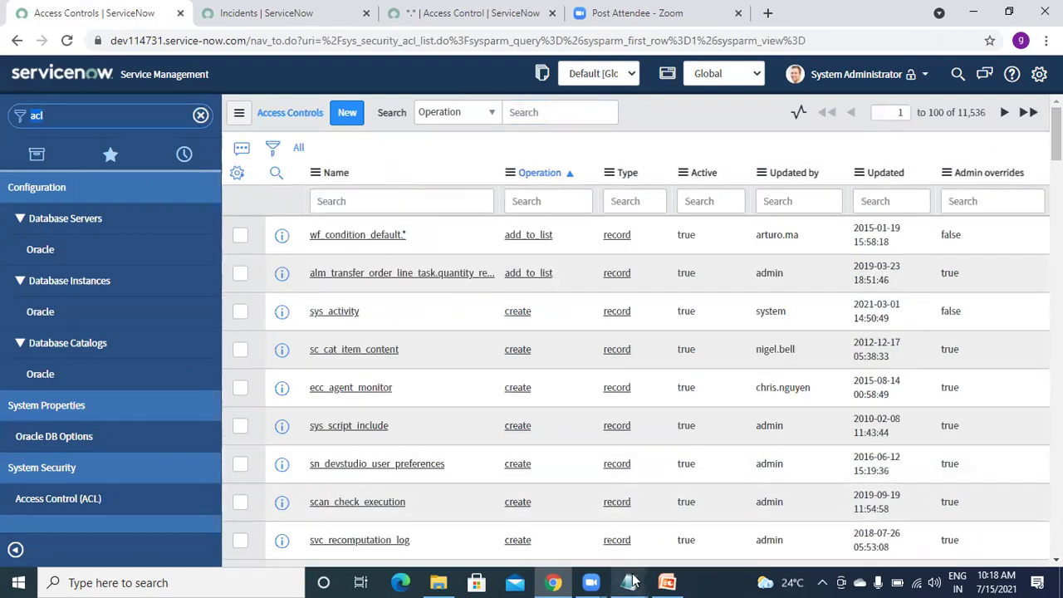
# Bring the Untitled notes forward and add blank lines above item 4
pyautogui.moveTo(633, 581)
pyautogui.click(510, 558)
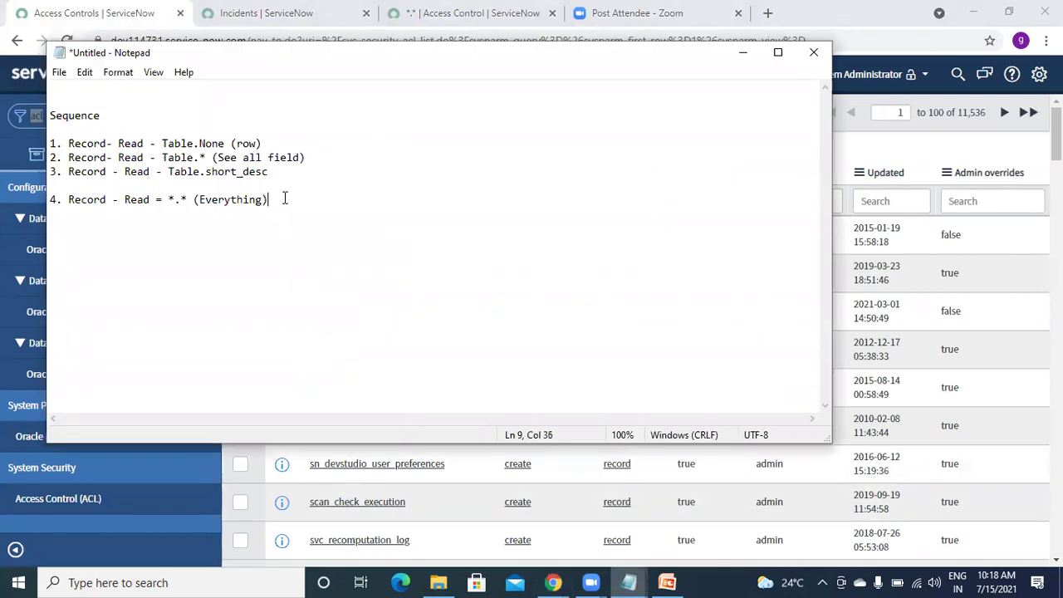
pyautogui.click(260, 185)
pyautogui.press('Return')
pyautogui.press('Return')
pyautogui.press('Return')
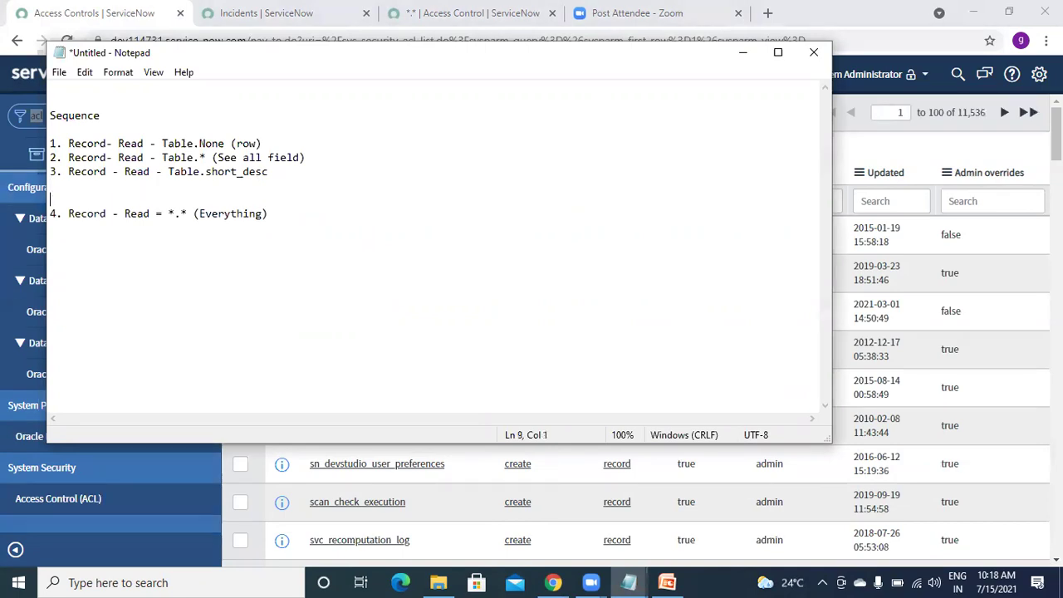
pyautogui.press('Up')
pyautogui.press('Up')
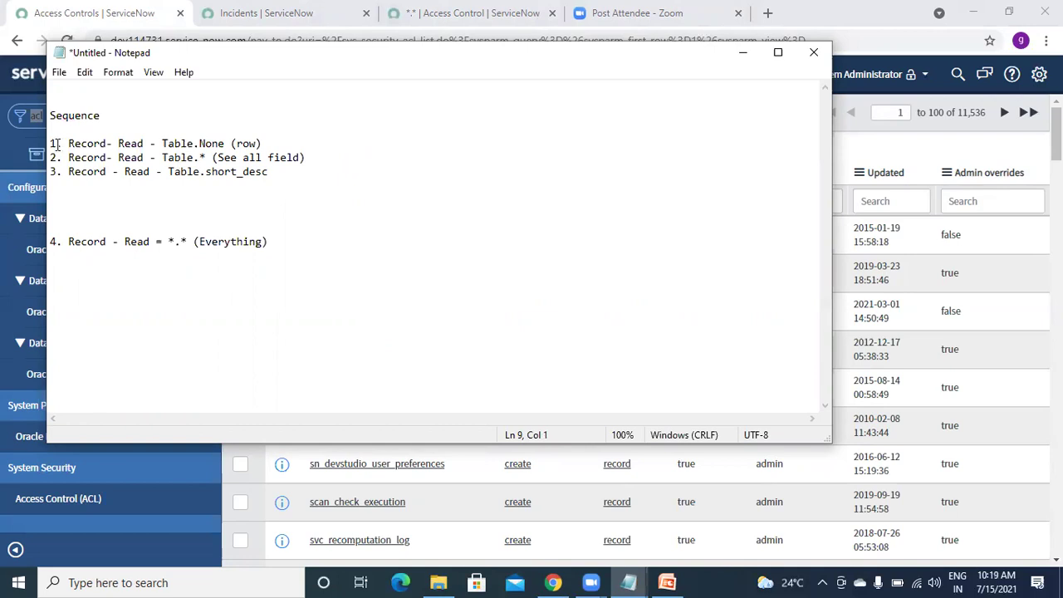
# Select items 1 to 3 to review the existing read entries
pyautogui.click(285, 143)
pyautogui.moveTo(186, 146); pyautogui.dragTo(56, 143)
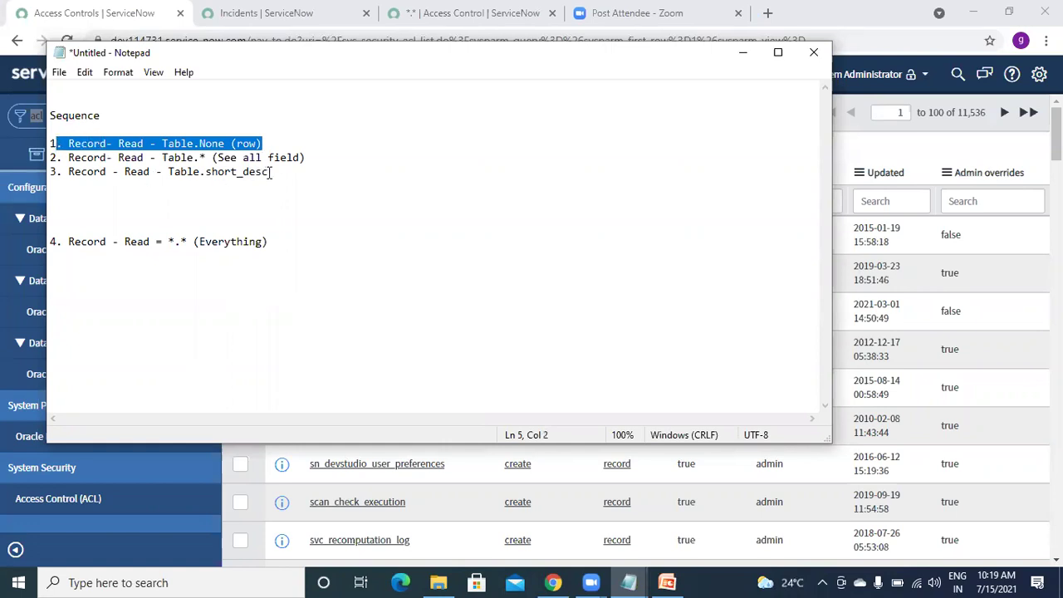
pyautogui.moveTo(271, 172); pyautogui.dragTo(29, 157)
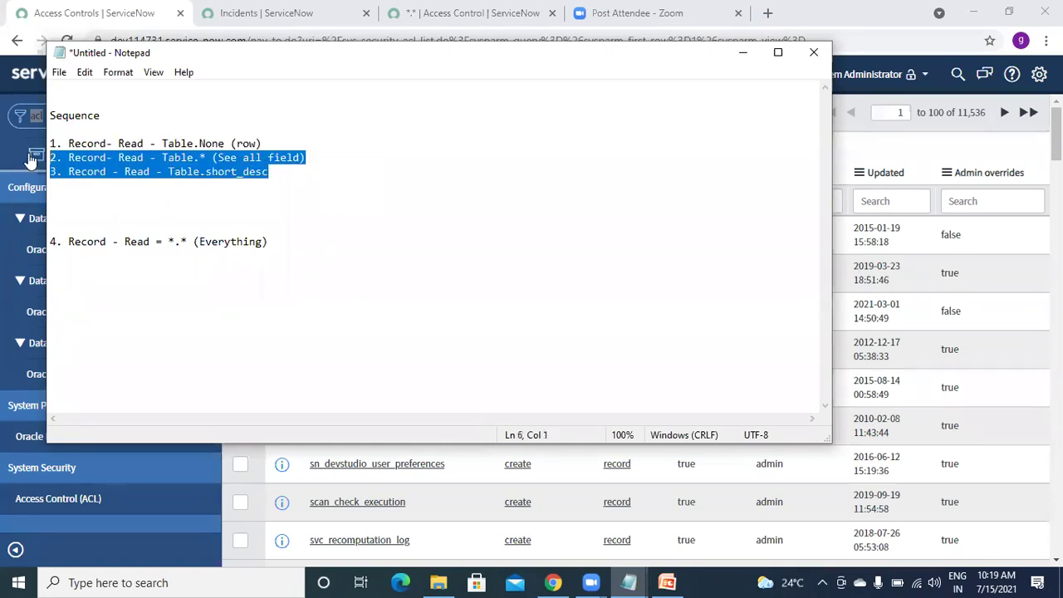
pyautogui.click(264, 147)
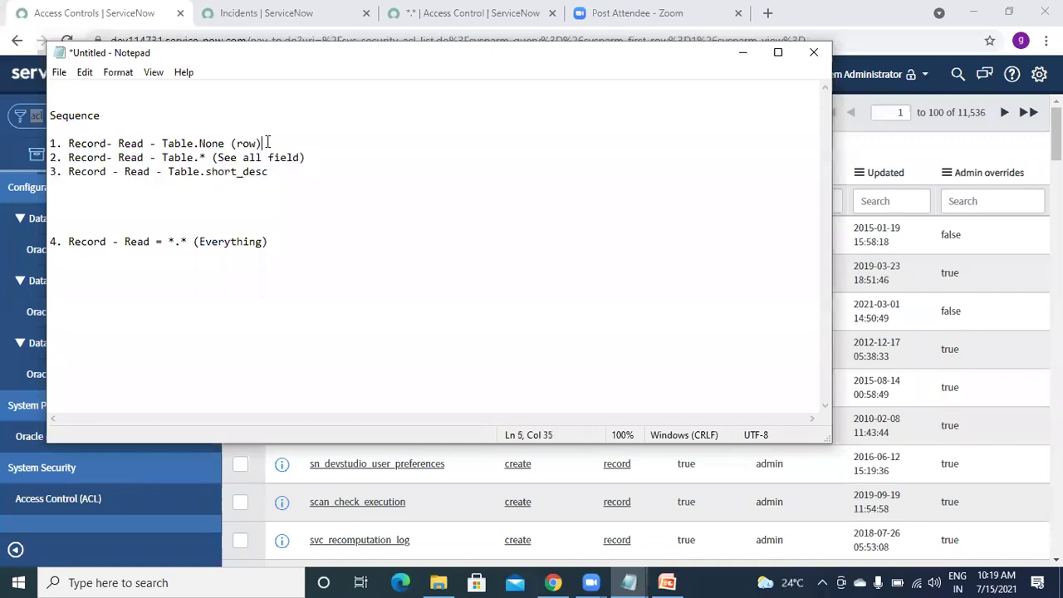
pyautogui.moveTo(280, 170); pyautogui.dragTo(37, 154)
pyautogui.click(269, 142)
# Paste a copy of the Table.short_desc read line onto a blank line below item 1
pyautogui.press('Return')
pyautogui.press('Right')
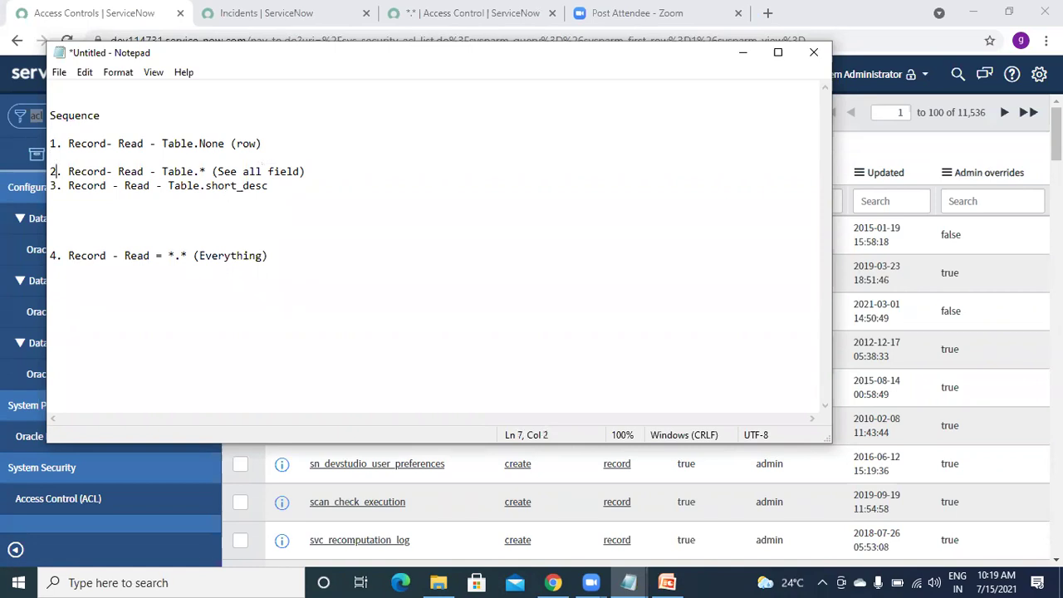
pyautogui.press('Up')
pyautogui.press('Return')
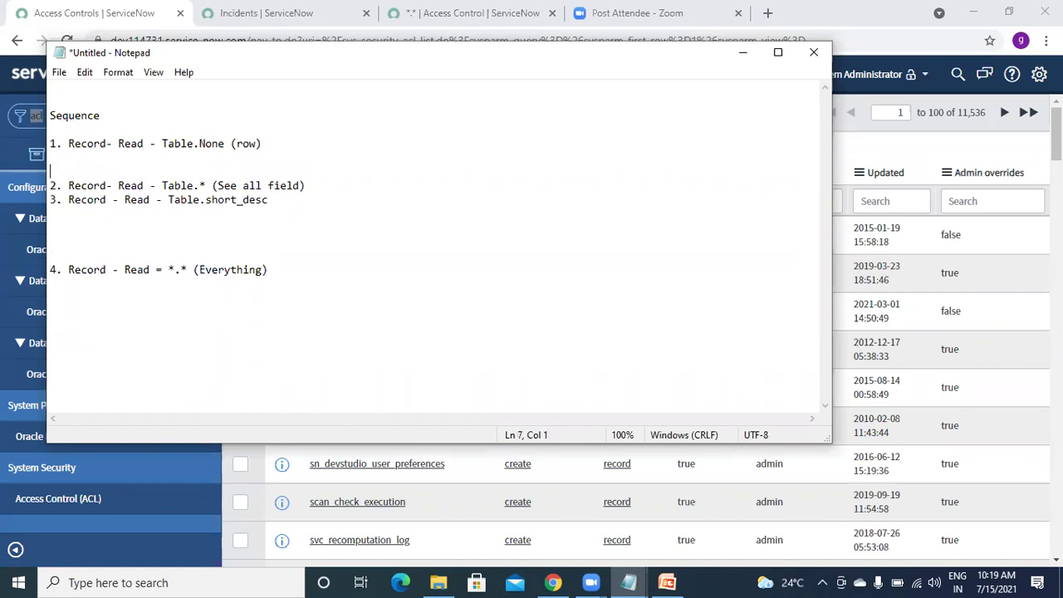
pyautogui.press('Up')
pyautogui.moveTo(270, 200); pyautogui.dragTo(53, 194)
pyautogui.hotkey('ctrl', 'c')
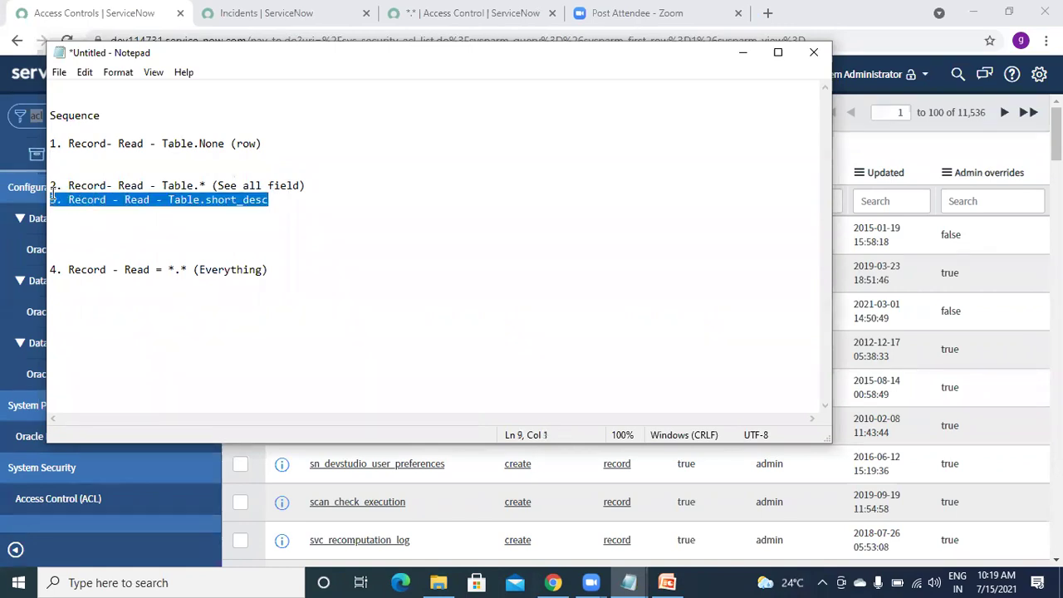
pyautogui.click(54, 157)
pyautogui.hotkey('ctrl', 'v')
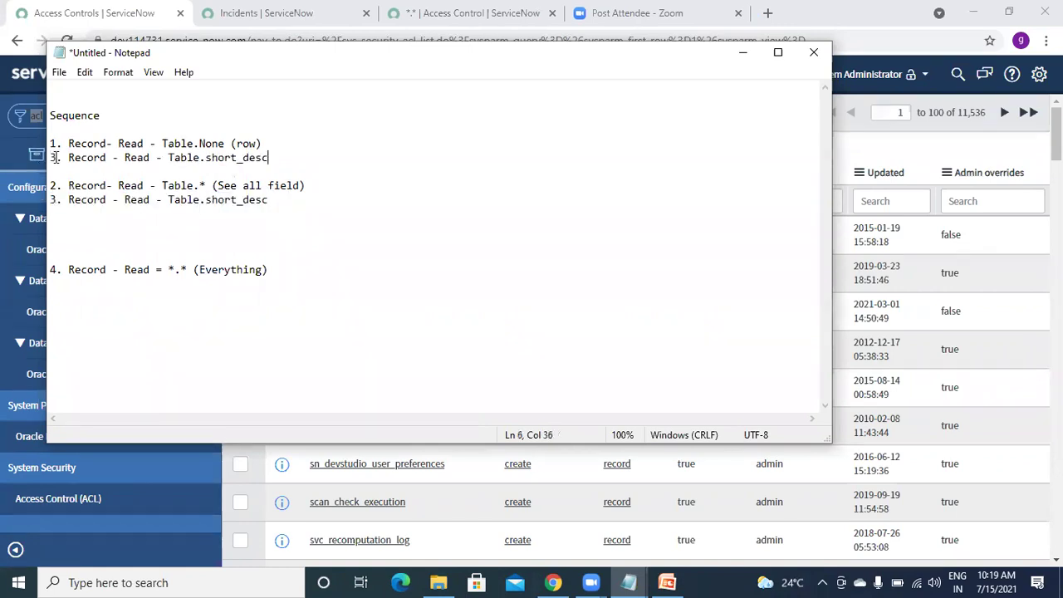
# Renumber the pasted line to 2, annotate step 1 '(ALL row)' and step 2 '(field)'
pyautogui.click(55, 157)
pyautogui.press('BackSpace')
pyautogui.write('2')
pyautogui.click(239, 157)
pyautogui.click(240, 151)
pyautogui.write('ALL')
pyautogui.write('()')
pyautogui.press('Left')
pyautogui.write('field')
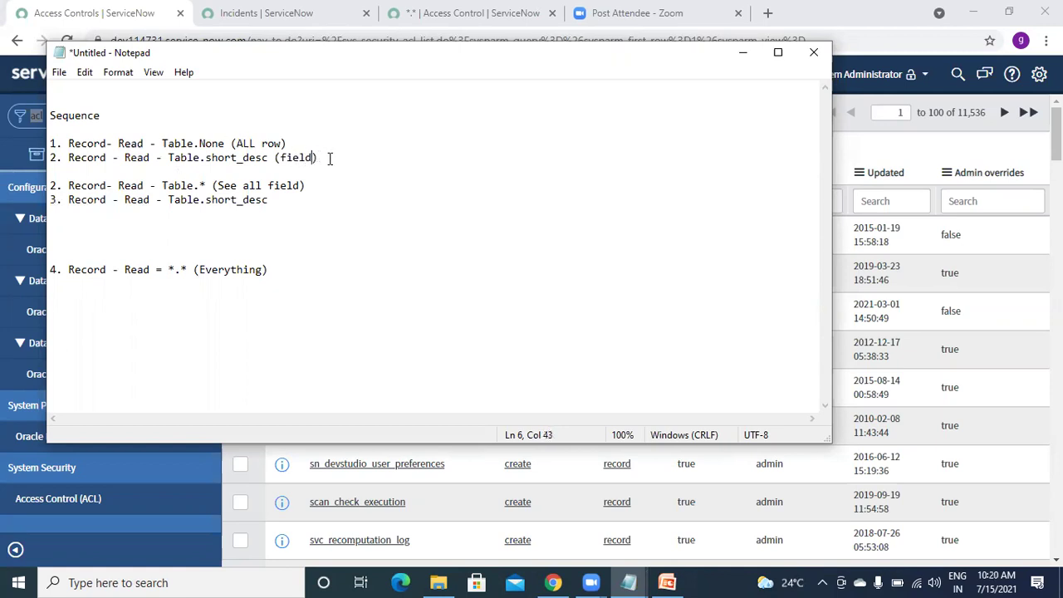
# Review the two read steps and insert blank lines after the field step
pyautogui.moveTo(328, 158); pyautogui.dragTo(199, 158)
pyautogui.moveTo(95, 158); pyautogui.dragTo(44, 144)
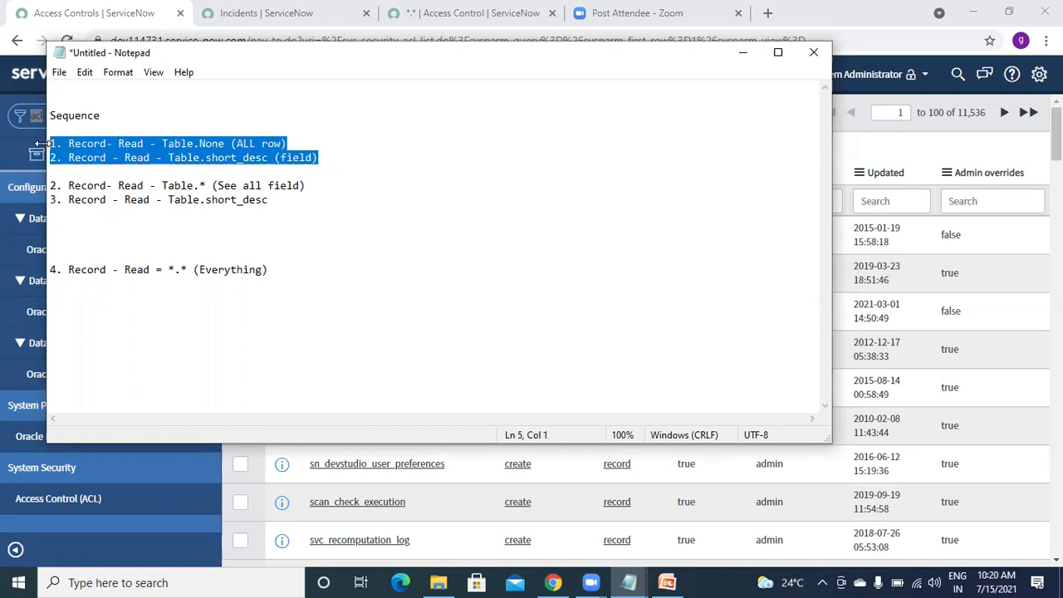
pyautogui.click(96, 170)
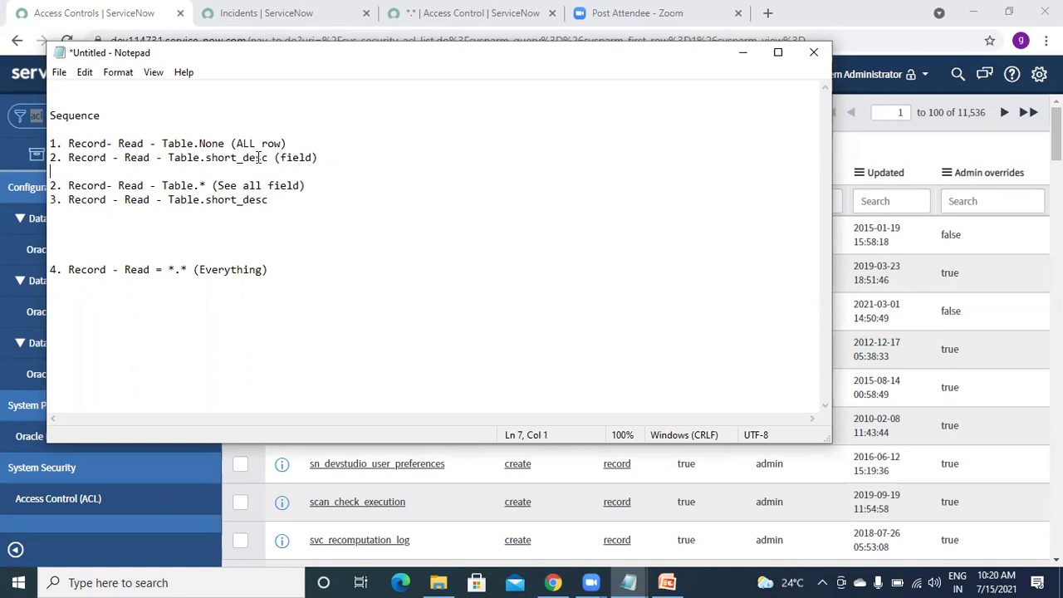
pyautogui.click(333, 158)
pyautogui.press('Return')
pyautogui.press('Return')
pyautogui.press('Return')
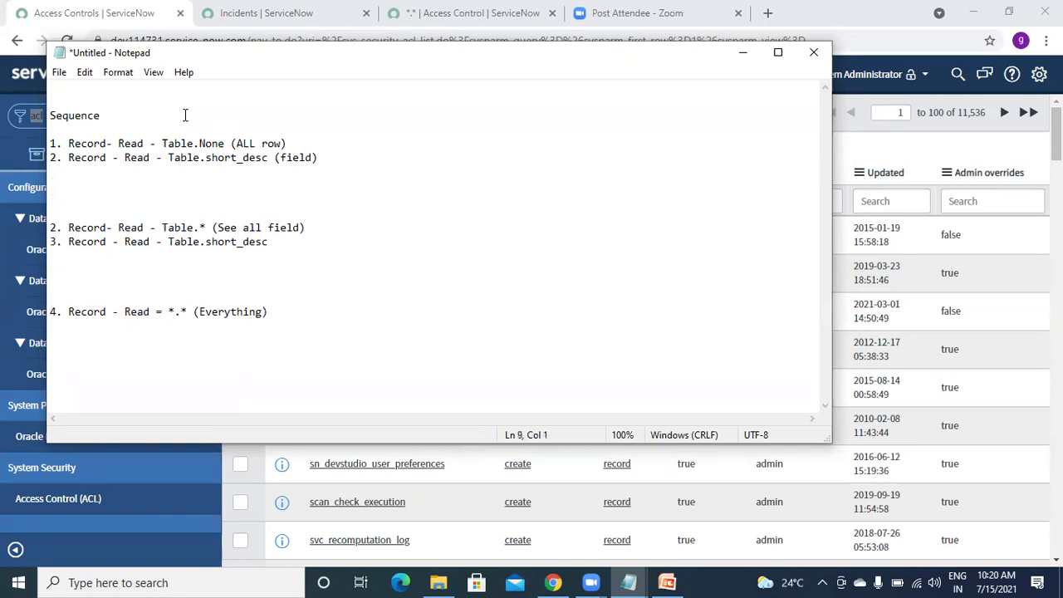
pyautogui.click(330, 155)
pyautogui.click(157, 157)
pyautogui.click(318, 161)
# Type step '3. Create - table.short_desc' followed by blank lines
pyautogui.press('Return')
pyautogui.press('Return')
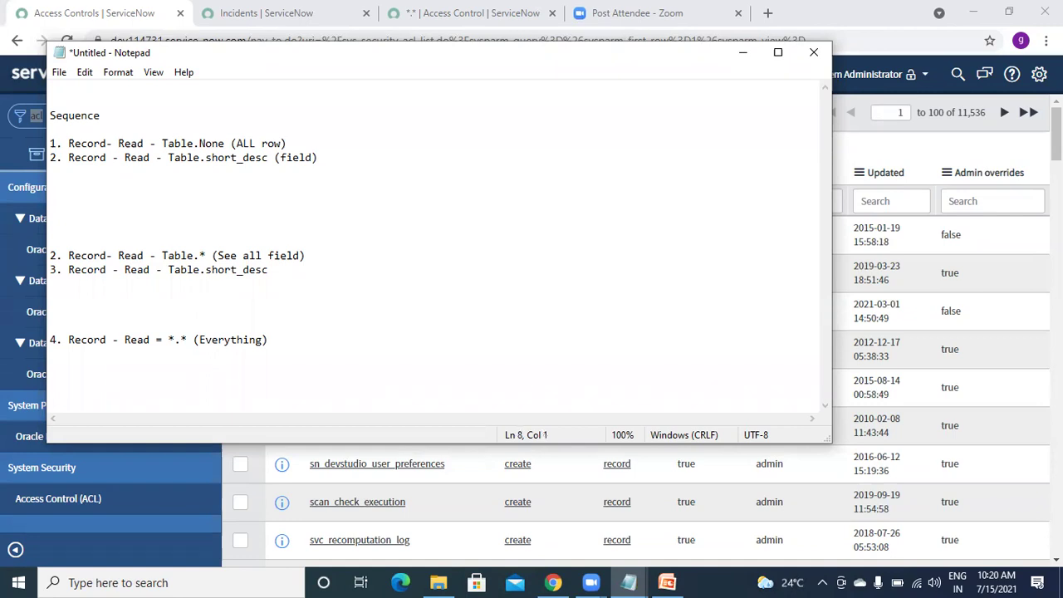
pyautogui.write('.')
pyautogui.write('3. ')
pyautogui.write('Create ')
pyautogui.write('- ')
pyautogui.write('T')
pyautogui.press('BackSpace')
pyautogui.write('tab')
pyautogui.write('le.*')
pyautogui.press('BackSpace')
pyautogui.write('short_desc')
pyautogui.press('Return')
pyautogui.press('Return')
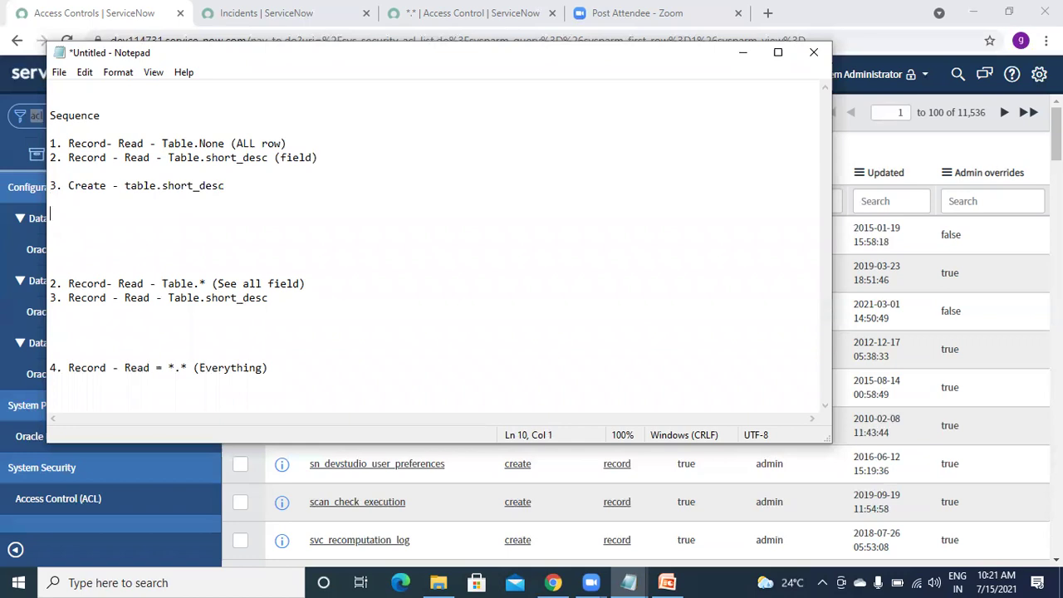
# Cut table.short_desc from the Create step and add step '4. write - Table.shortz-dec'
pyautogui.click(102, 185)
pyautogui.moveTo(124, 186); pyautogui.dragTo(233, 189)
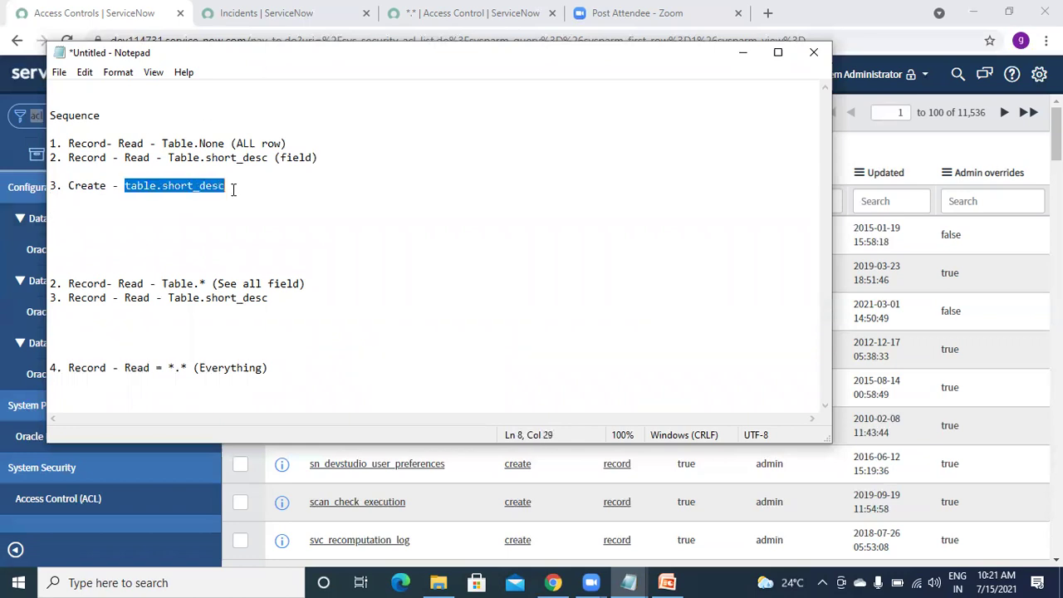
pyautogui.hotkey('ctrl', 'x')
pyautogui.press('Return')
pyautogui.press('Return')
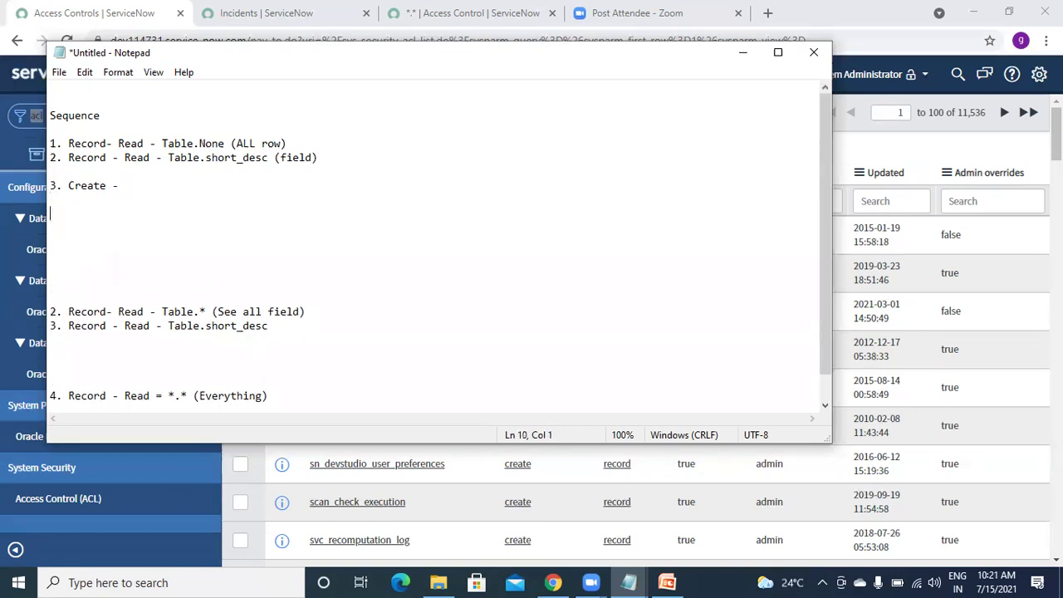
pyautogui.write('3.')
pyautogui.press('BackSpace')
pyautogui.press('BackSpace')
pyautogui.press('BackSpace')
pyautogui.write('4.')
pyautogui.write('write - Table.shortz-')
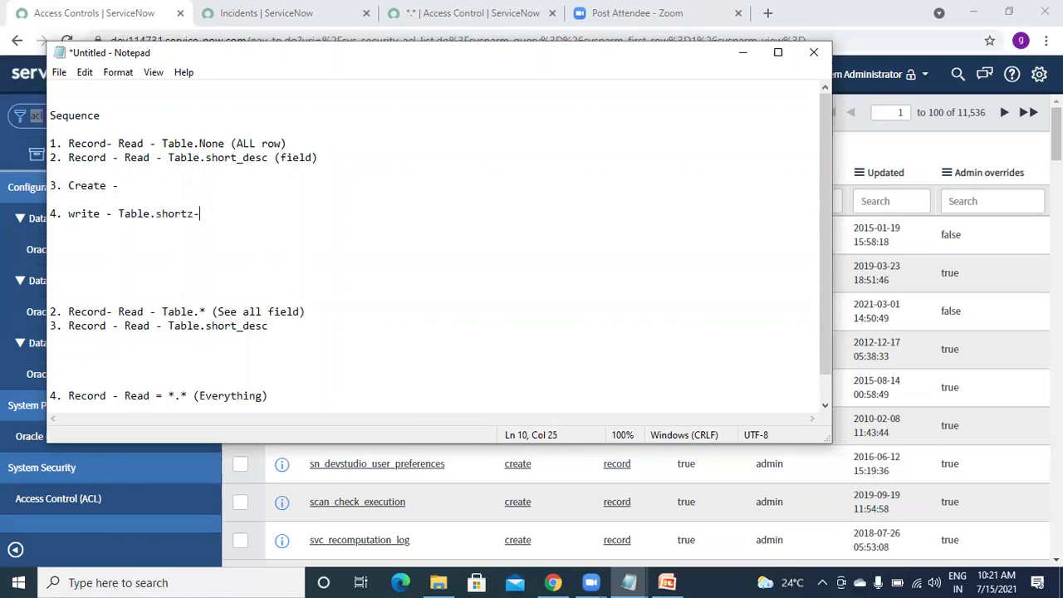
pyautogui.write('dec')
# Add step '5. delete -', correcting the 'deelte' typo
pyautogui.press('Return')
pyautogui.press('Return')
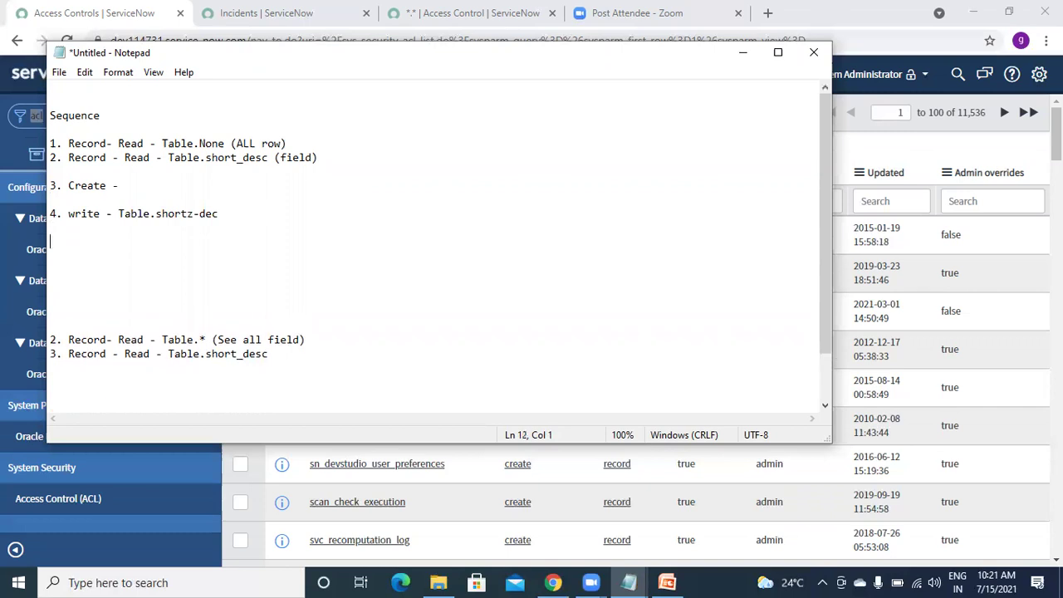
pyautogui.write('4.')
pyautogui.press('BackSpace')
pyautogui.press('BackSpace')
pyautogui.write('5. deelte -')
pyautogui.click(90, 242)
pyautogui.press('BackSpace')
pyautogui.click(90, 242)
pyautogui.write('elete -')
pyautogui.click(211, 246)
# Review steps 2–5 and add step '6. List_edit = table.short_'
pyautogui.click(95, 158)
pyautogui.click(120, 158)
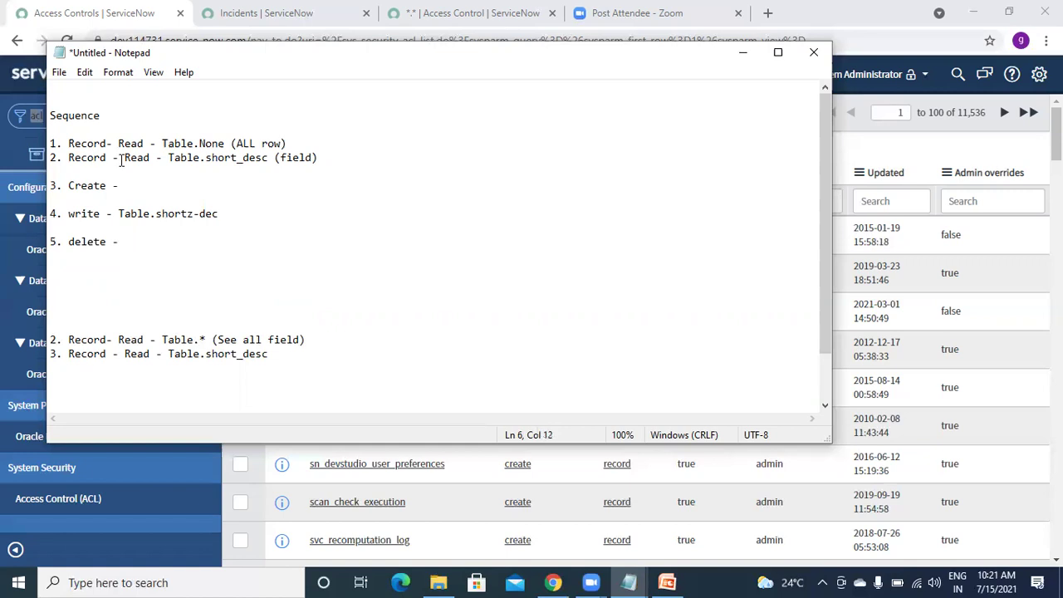
pyautogui.click(105, 213)
pyautogui.click(163, 239)
pyautogui.doubleClick(136, 157)
pyautogui.click(125, 188)
pyautogui.click(105, 213)
pyautogui.click(126, 241)
pyautogui.press('Return')
pyautogui.write('6. ')
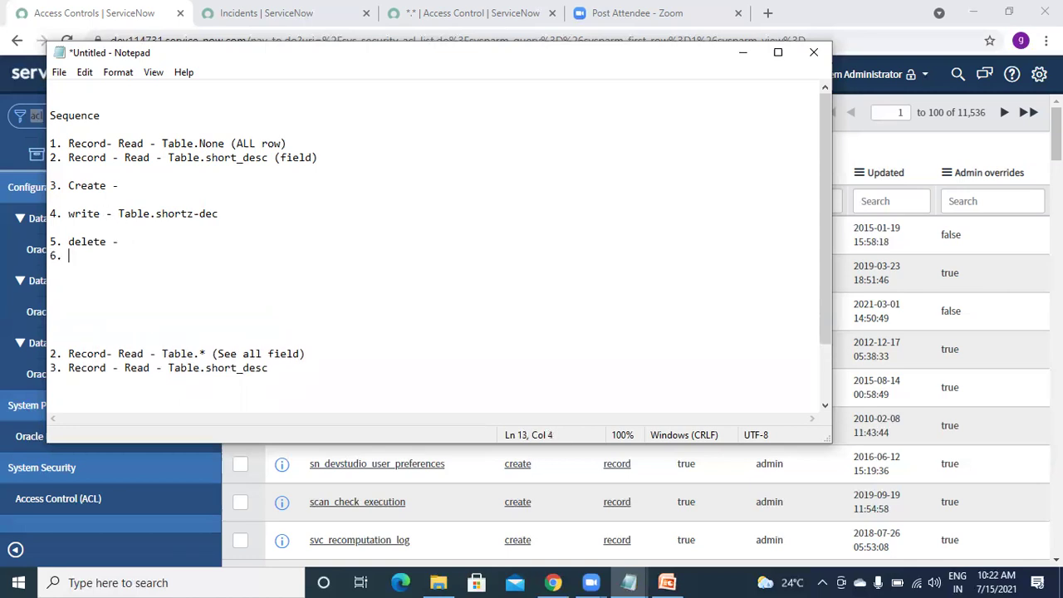
pyautogui.write('List_edit = table.shor')
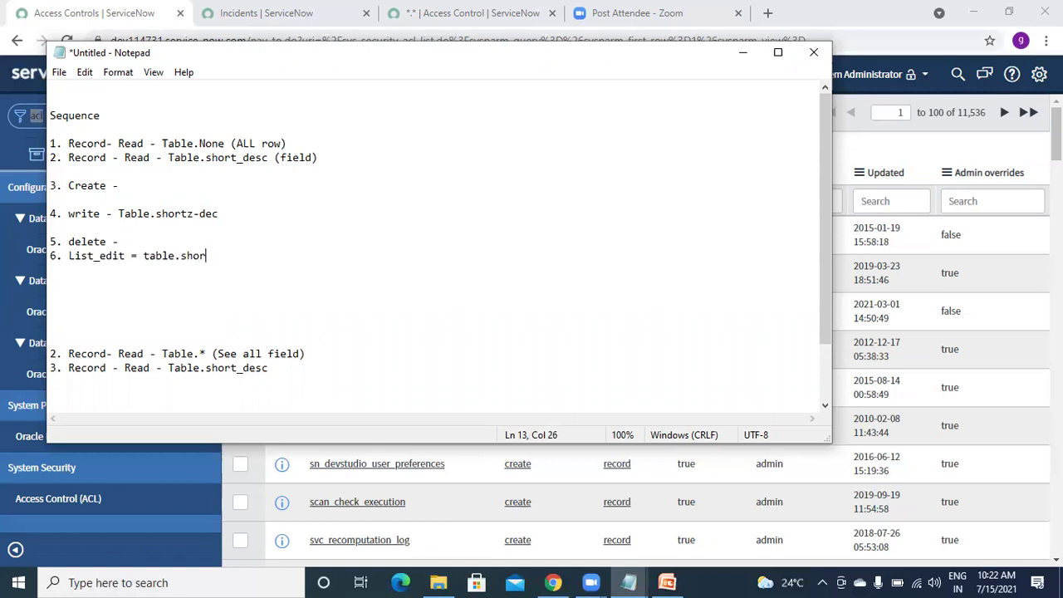
pyautogui.write('t_')
pyautogui.click(233, 135)
pyautogui.click(236, 157)
# Review the create, write and delete ACL steps in the notes, then return to ServiceNow
pyautogui.click(126, 185)
pyautogui.click(113, 212)
pyautogui.click(117, 240)
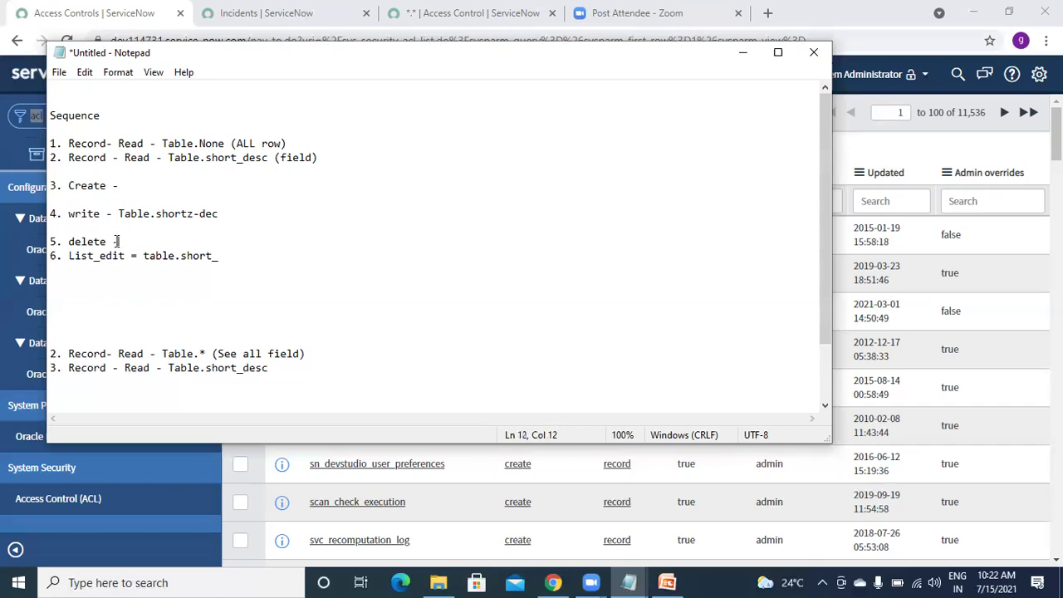
pyautogui.click(742, 52)
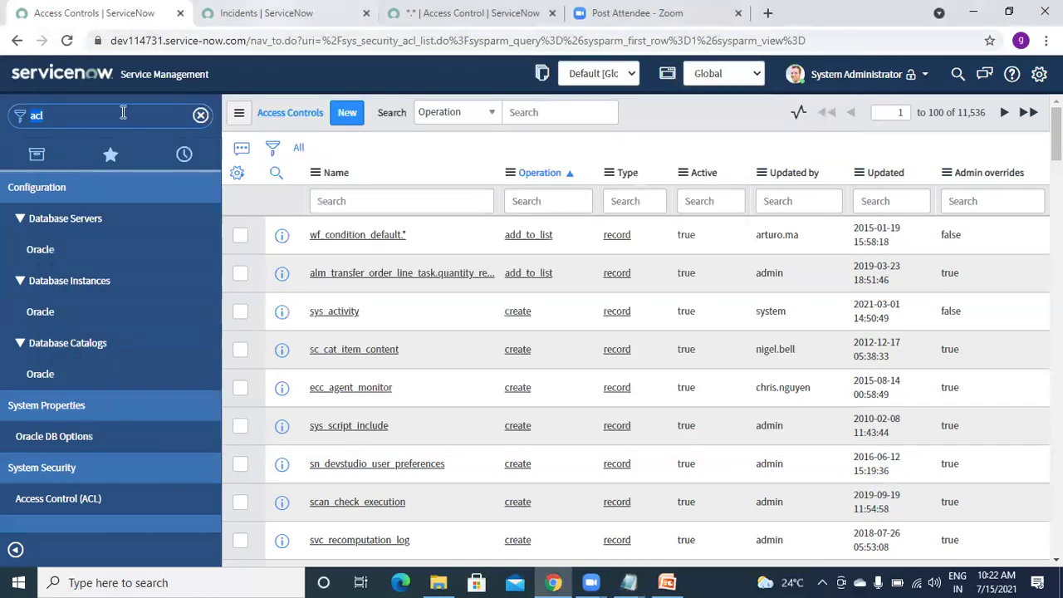
# Open the Demo Goutam (u_demo_goutam) table definition from System Definition > Tables
pyautogui.write('tables')
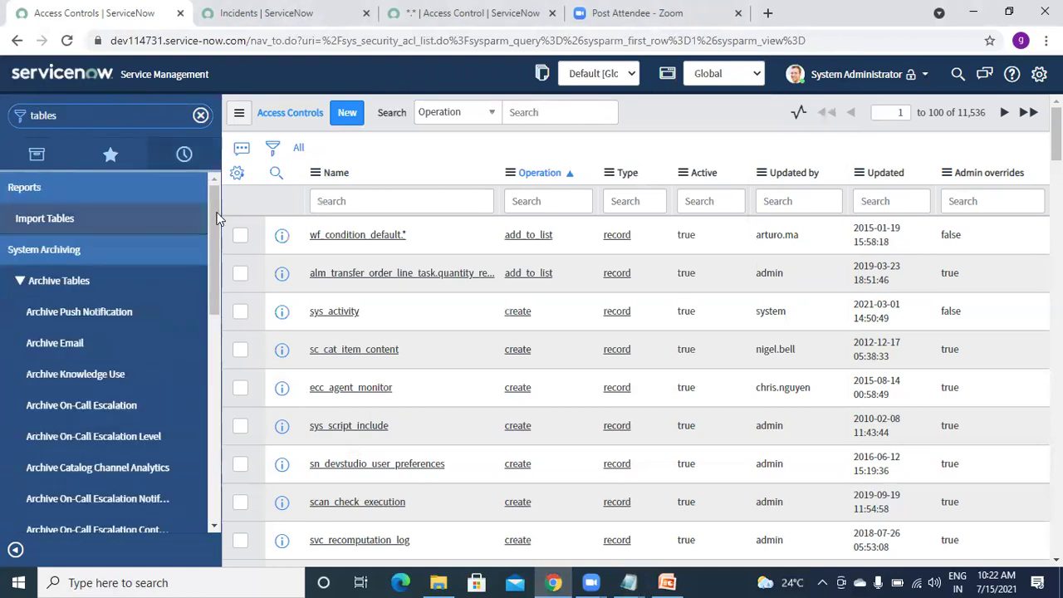
pyautogui.moveTo(218, 225)
pyautogui.mouseDown()
pyautogui.moveTo(219, 435)
pyautogui.moveTo(224, 369)
pyautogui.mouseUp()
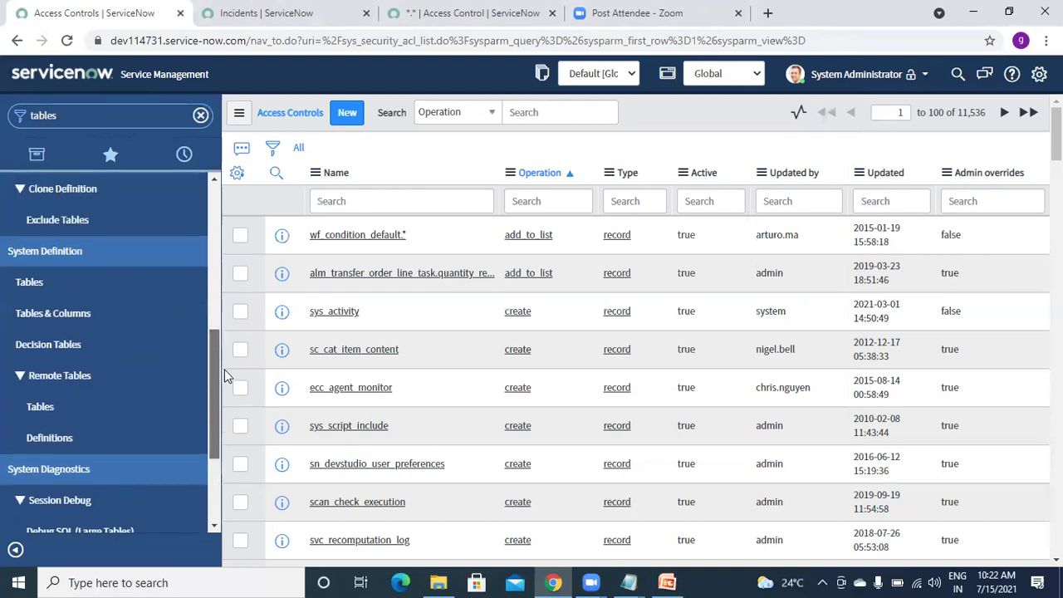
pyautogui.click(37, 281)
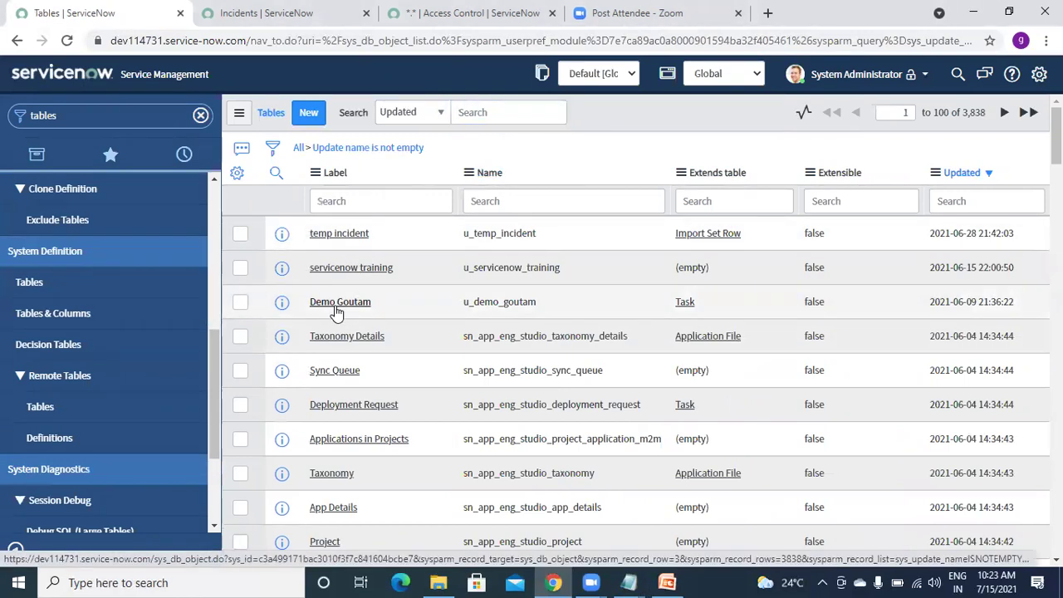
pyautogui.click(336, 309)
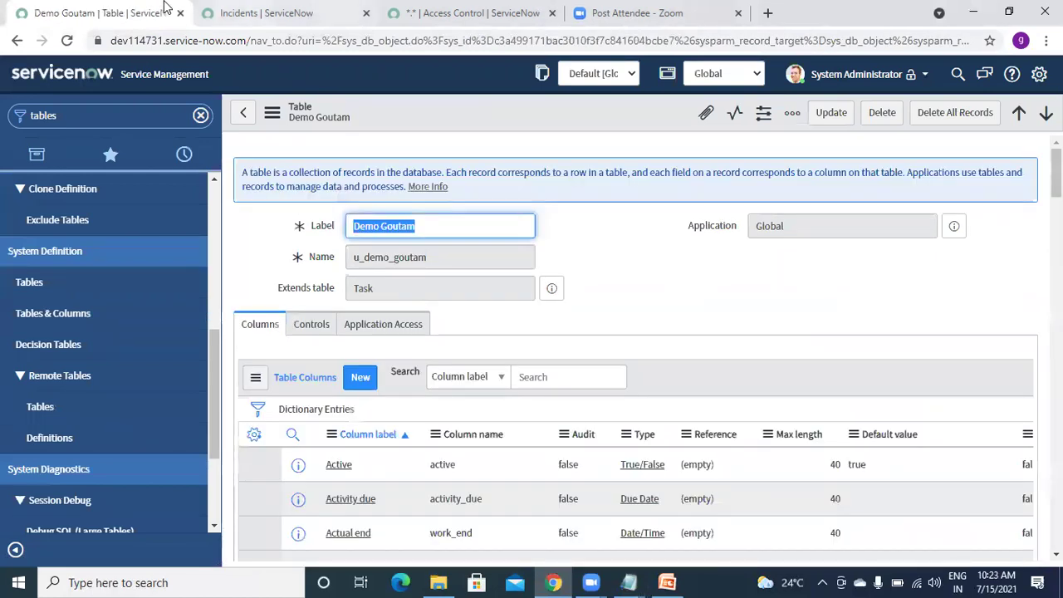
pyautogui.click(265, 13)
# Open the Roles list through the navigator filter
pyautogui.click(114, 117)
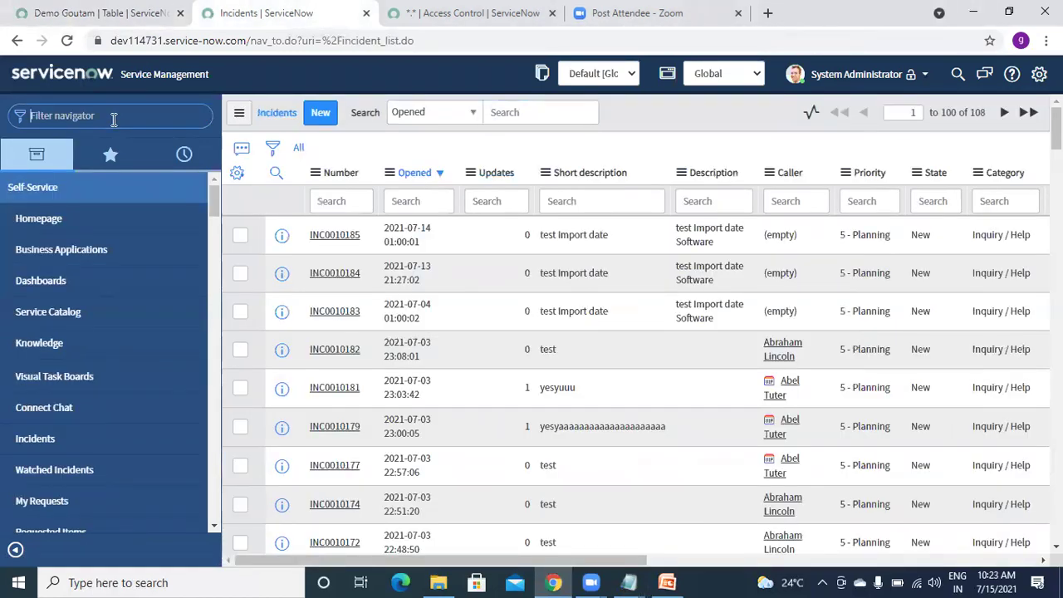
pyautogui.write('roles')
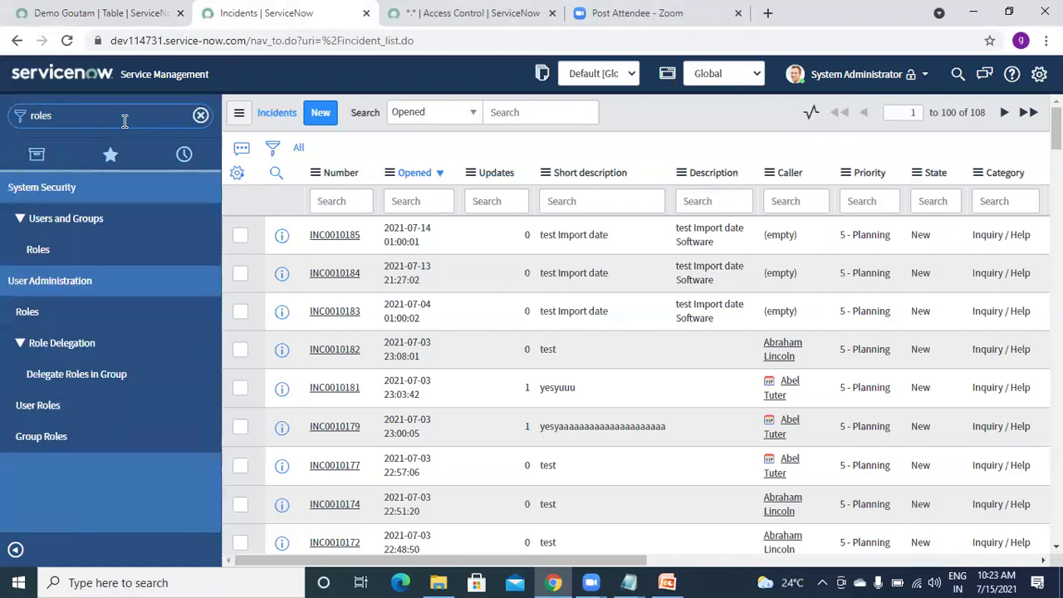
pyautogui.click(52, 251)
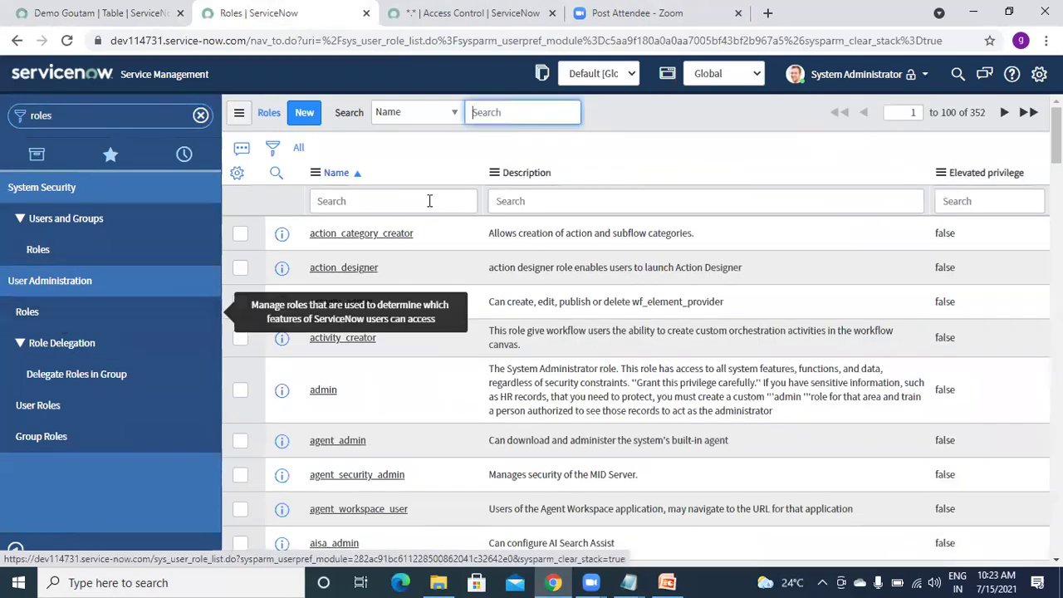
# Filter role names by *demo and open the Demo Role record
pyautogui.click(423, 199)
pyautogui.write('*demo')
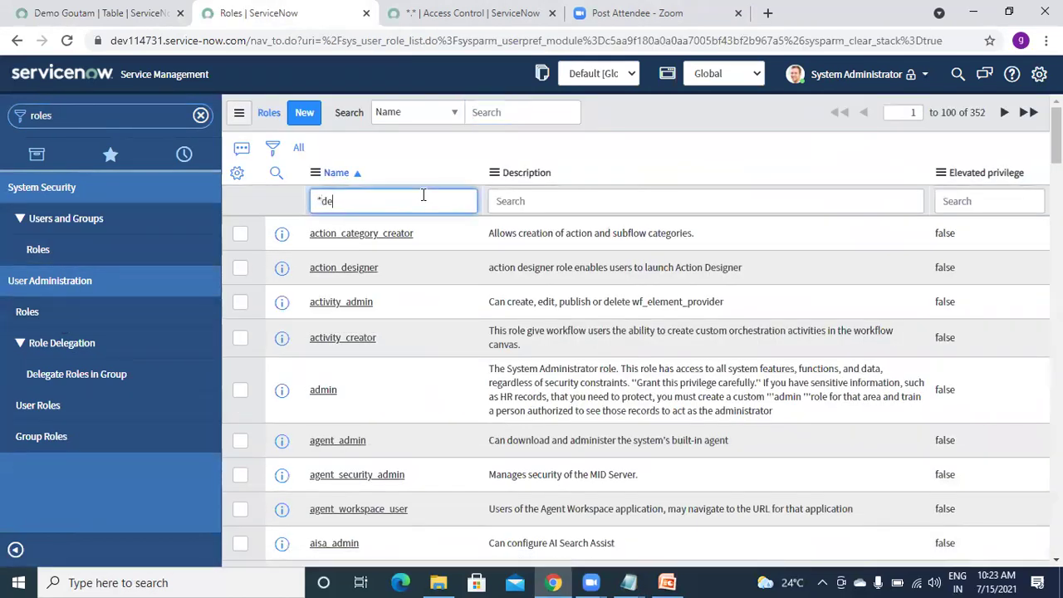
pyautogui.press('Return')
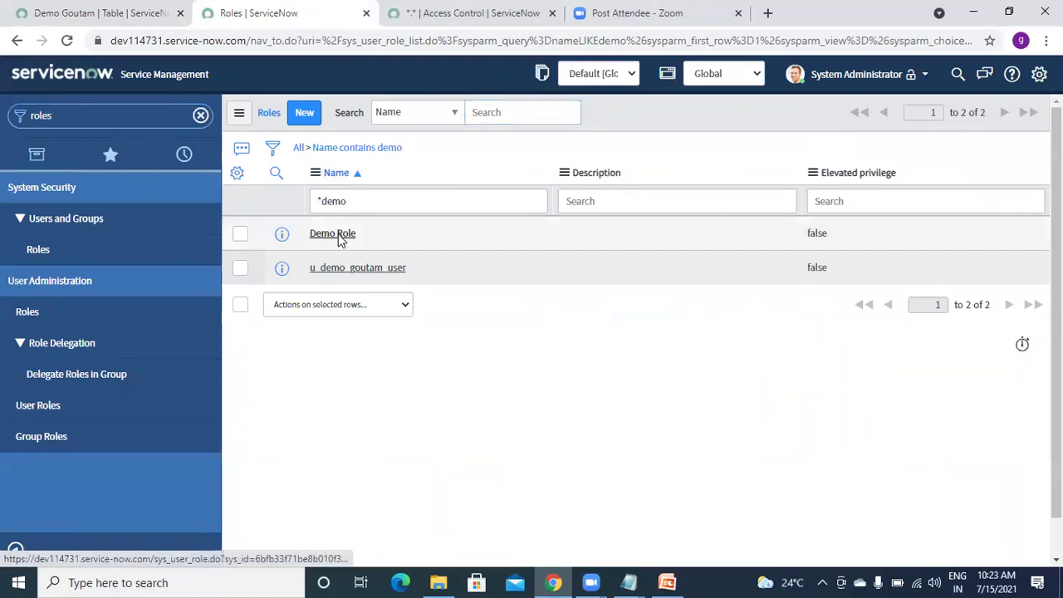
pyautogui.click(336, 235)
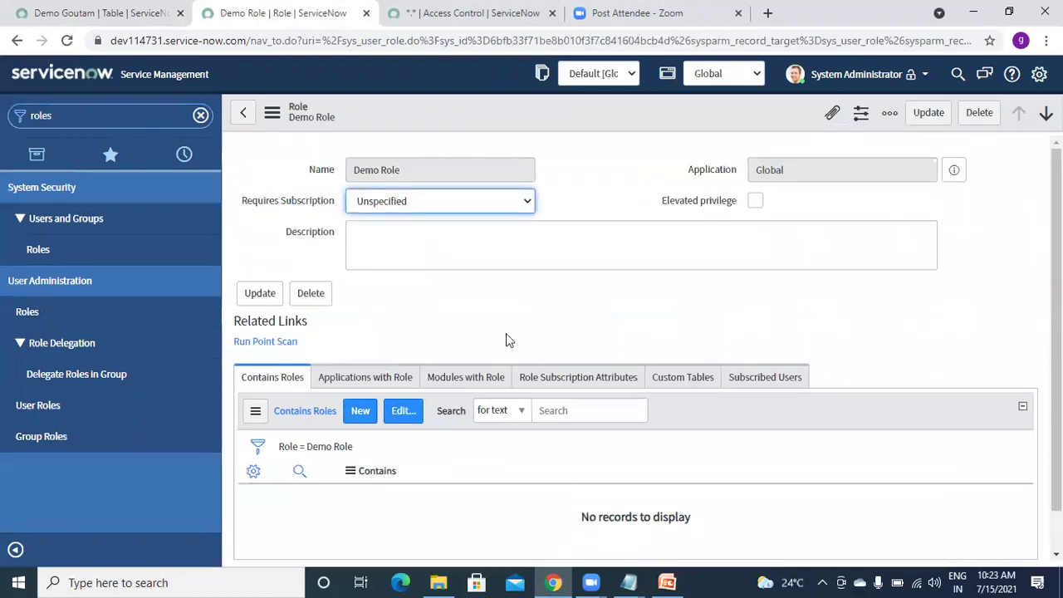
pyautogui.scroll(-1, 432, 322)
pyautogui.scroll(1, 525, 244)
pyautogui.click(399, 323)
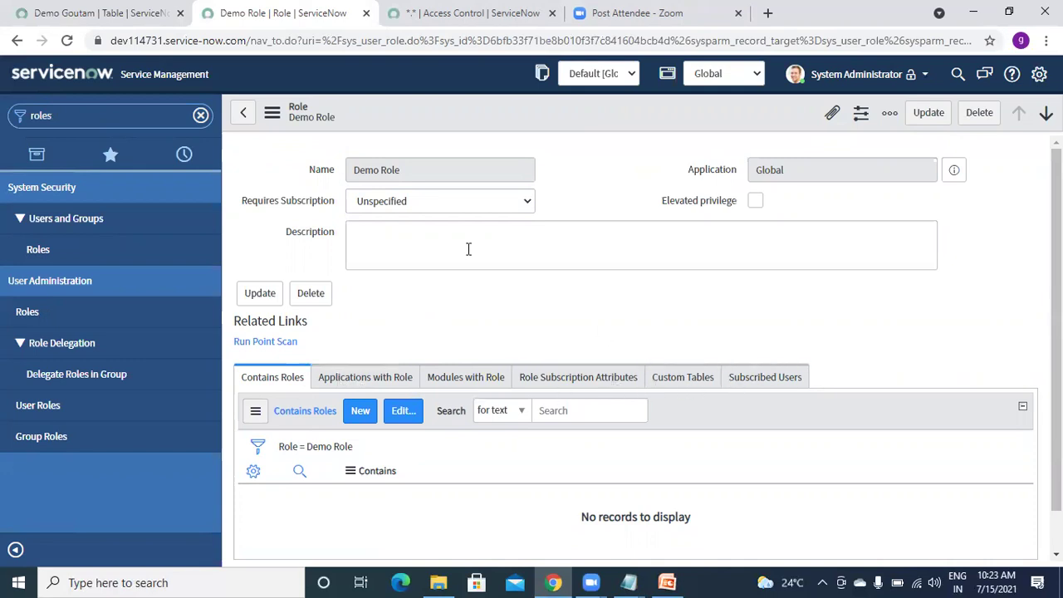
# Return to the Demo Goutam table record and look over its columns
pyautogui.click(98, 10)
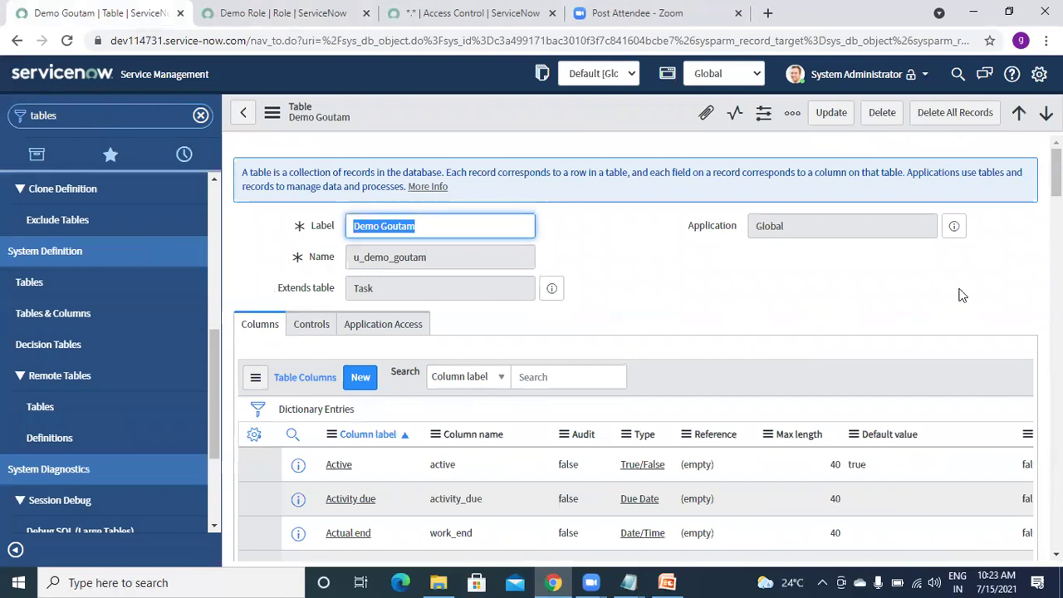
pyautogui.moveTo(1056, 173); pyautogui.dragTo(1056, 521)
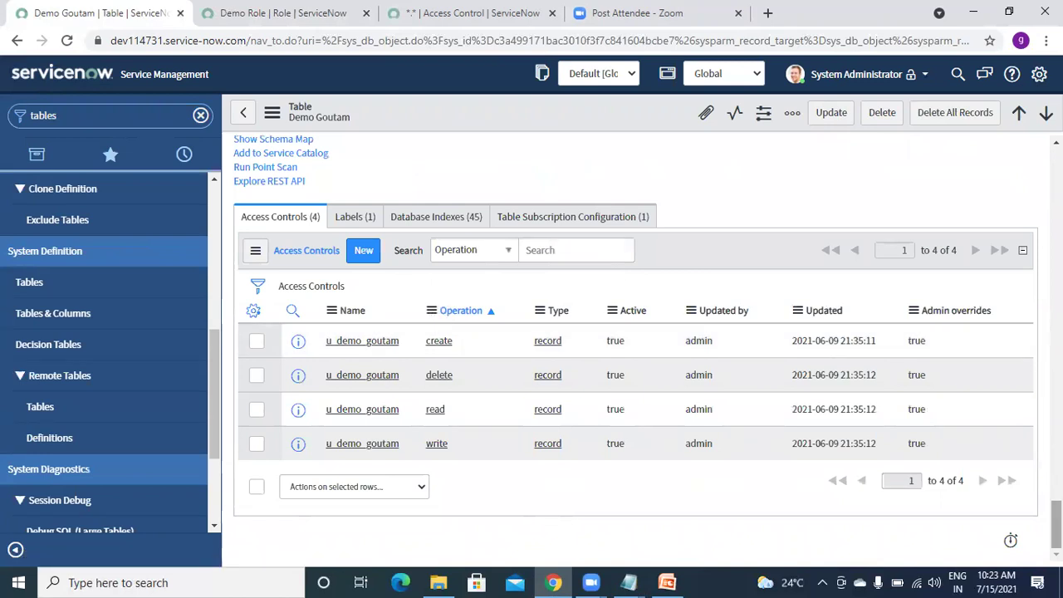
pyautogui.scroll(10, 636, 340)
pyautogui.scroll(14, 635, 348)
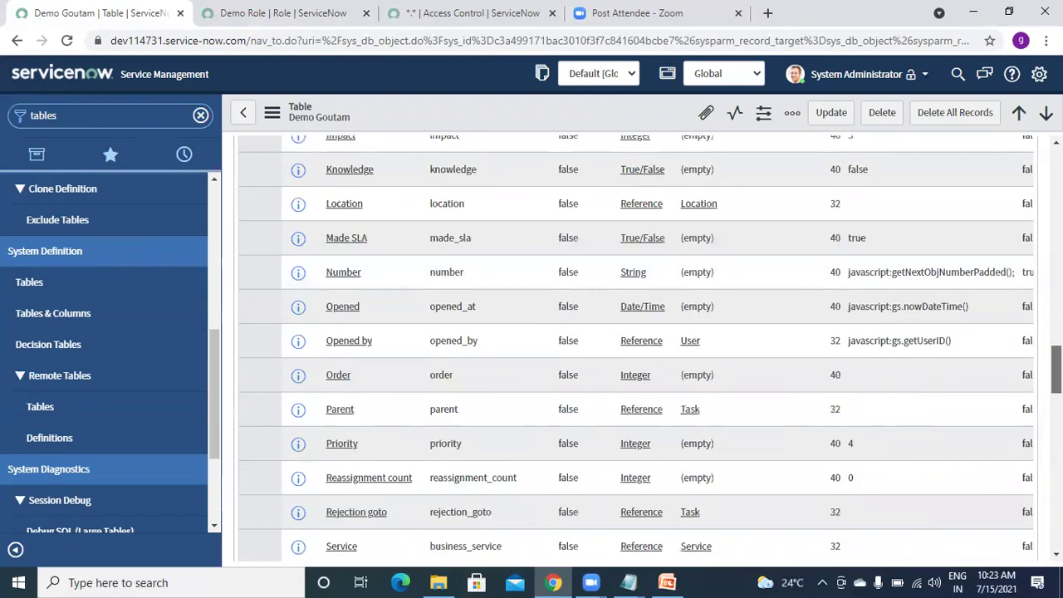
pyautogui.scroll(10, 635, 348)
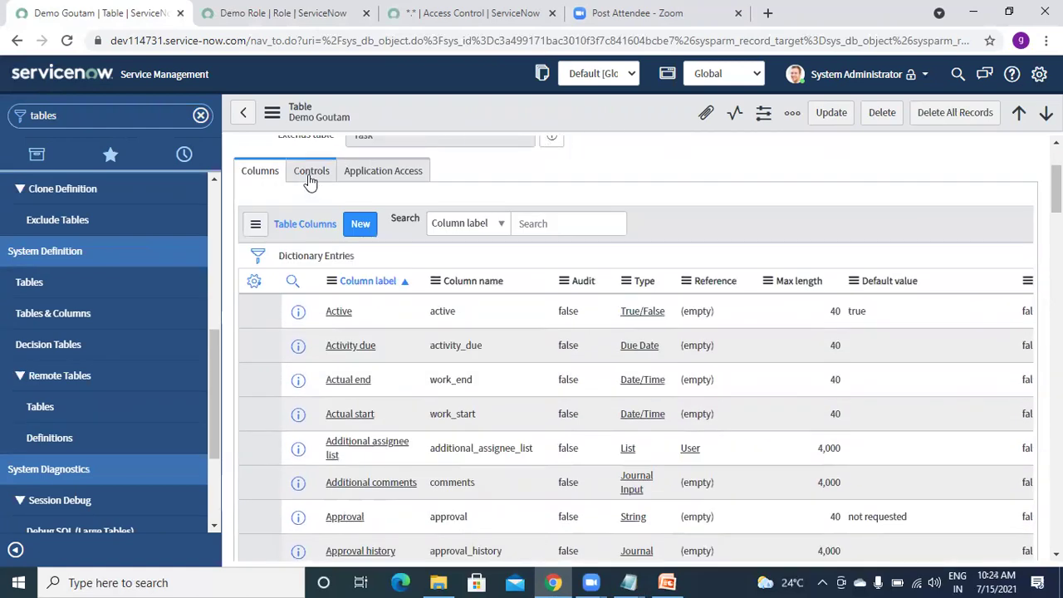
# Check the Controls user role u_demo_goutam_user, then create a new access control from the related list
pyautogui.click(309, 172)
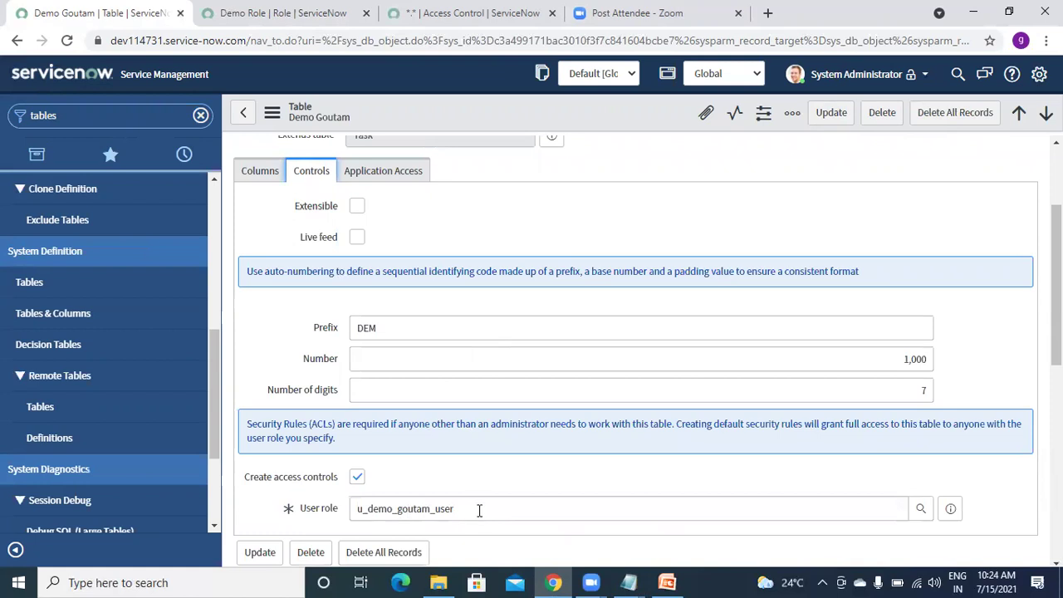
pyautogui.moveTo(482, 512); pyautogui.dragTo(244, 508)
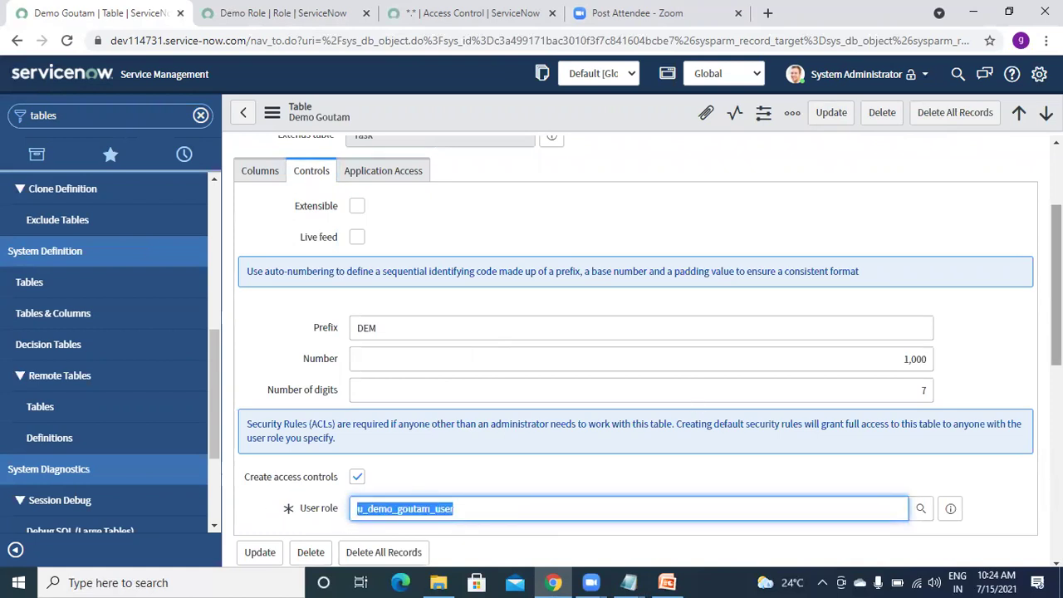
pyautogui.scroll(-10, 553, 457)
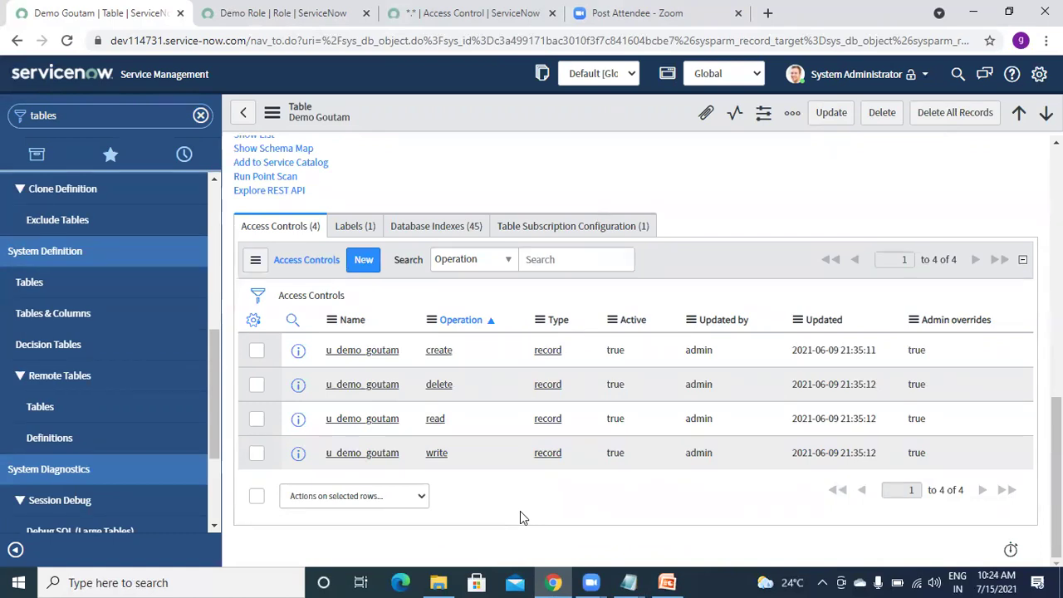
pyautogui.click(355, 263)
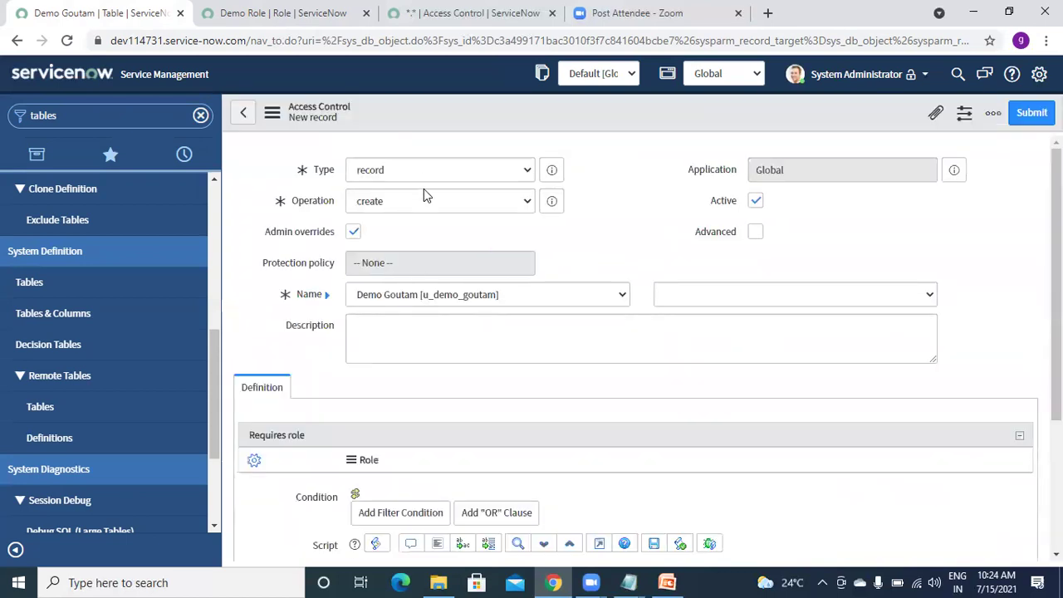
# Set the new access control's operation to read, then go back to the Demo Role tab
pyautogui.click(413, 209)
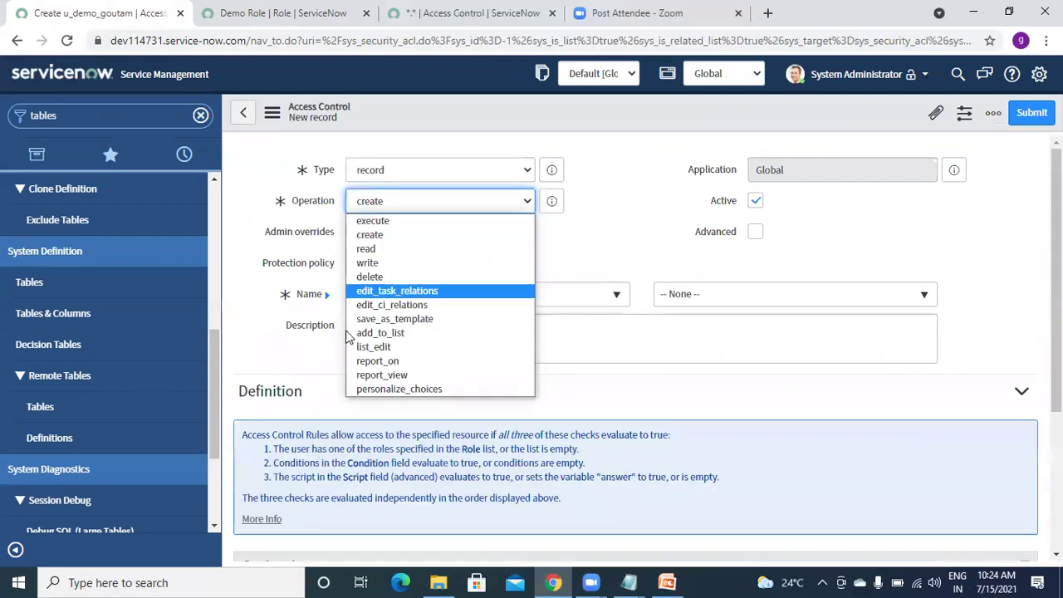
pyautogui.click(366, 249)
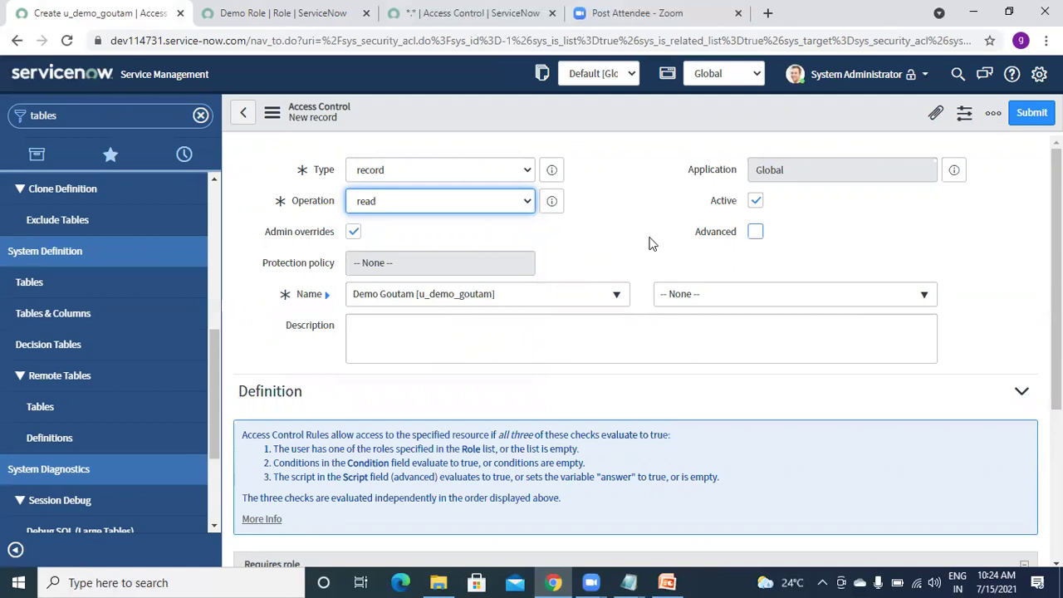
pyautogui.hotkey('ctrl', 'Tab')
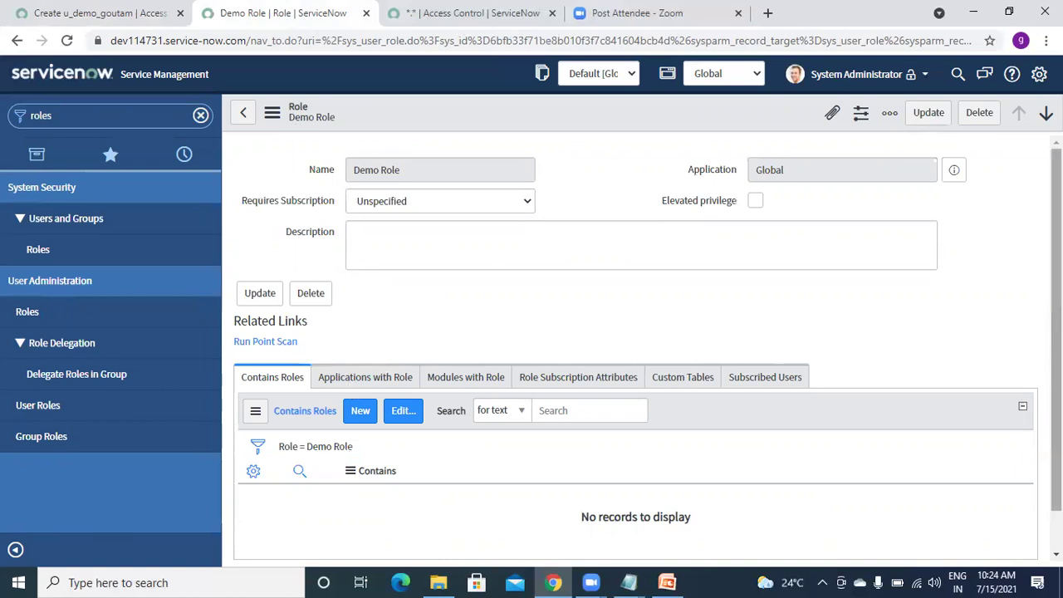
pyautogui.scroll(-1, 853, 371)
pyautogui.scroll(1, 1033, 176)
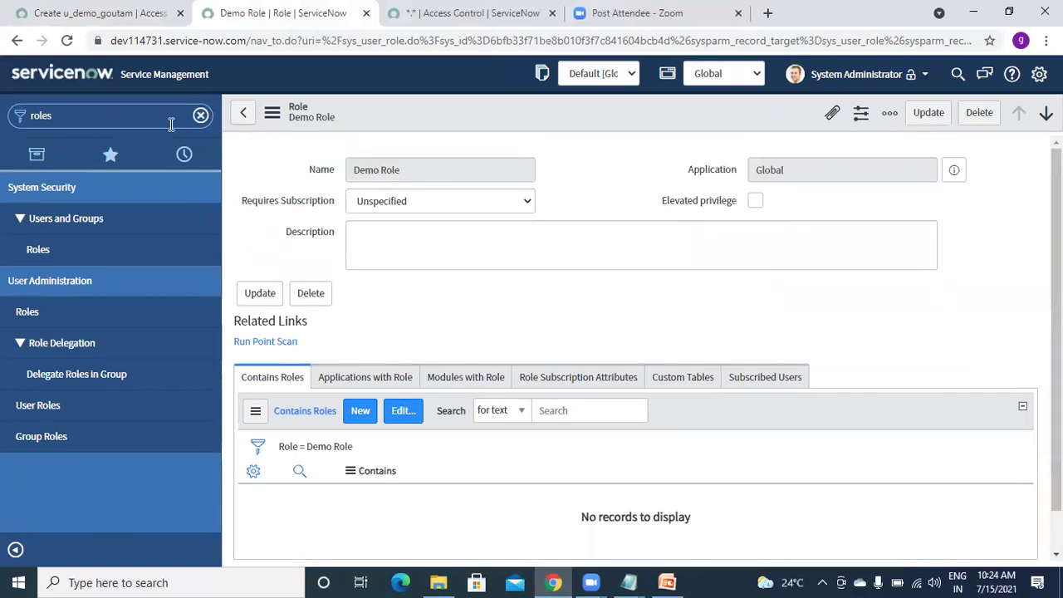
# Open the Customer Support user from sys_user.list and review their five roles
pyautogui.click(145, 113)
pyautogui.write('sys_user.list')
pyautogui.press('Return')
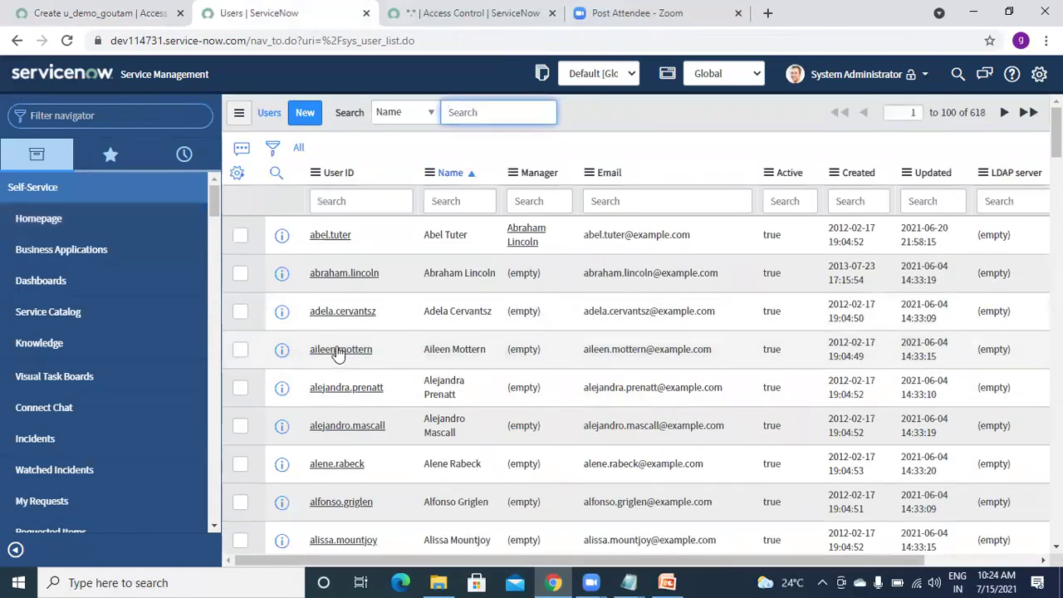
pyautogui.click(338, 351)
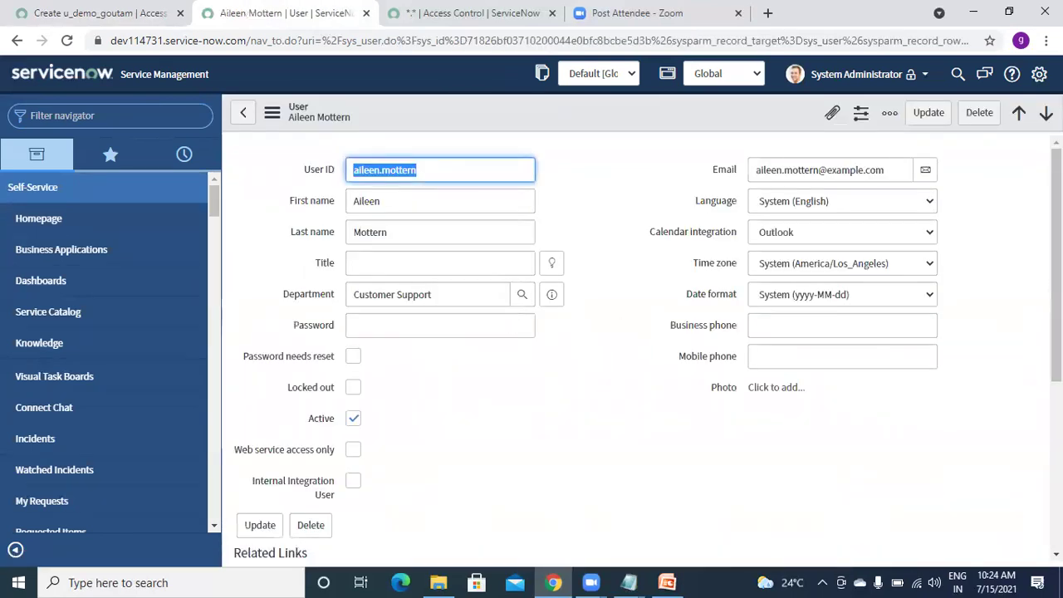
pyautogui.scroll(-4, 635, 332)
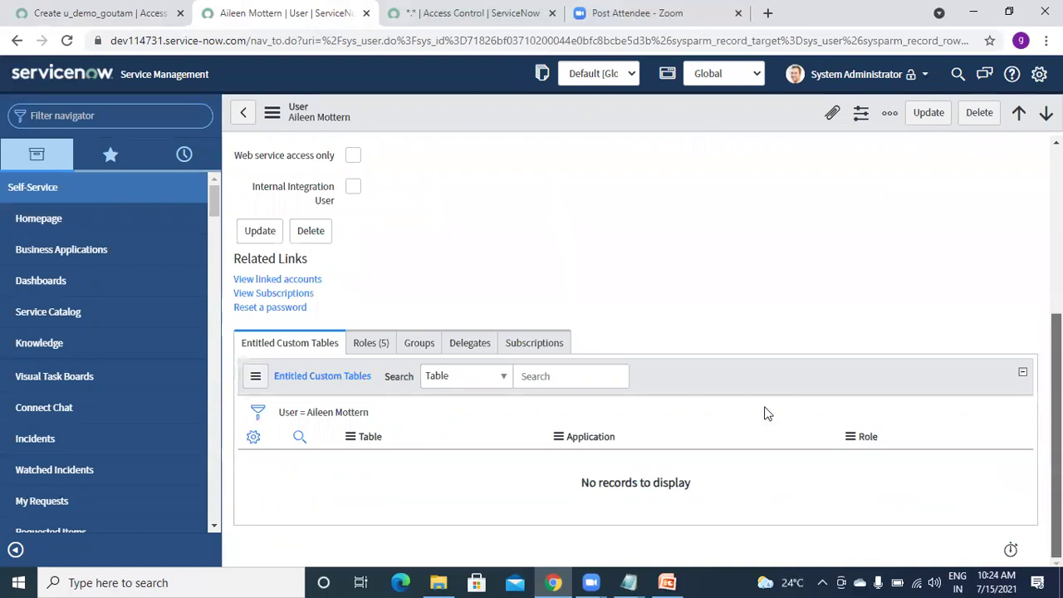
pyautogui.click(364, 348)
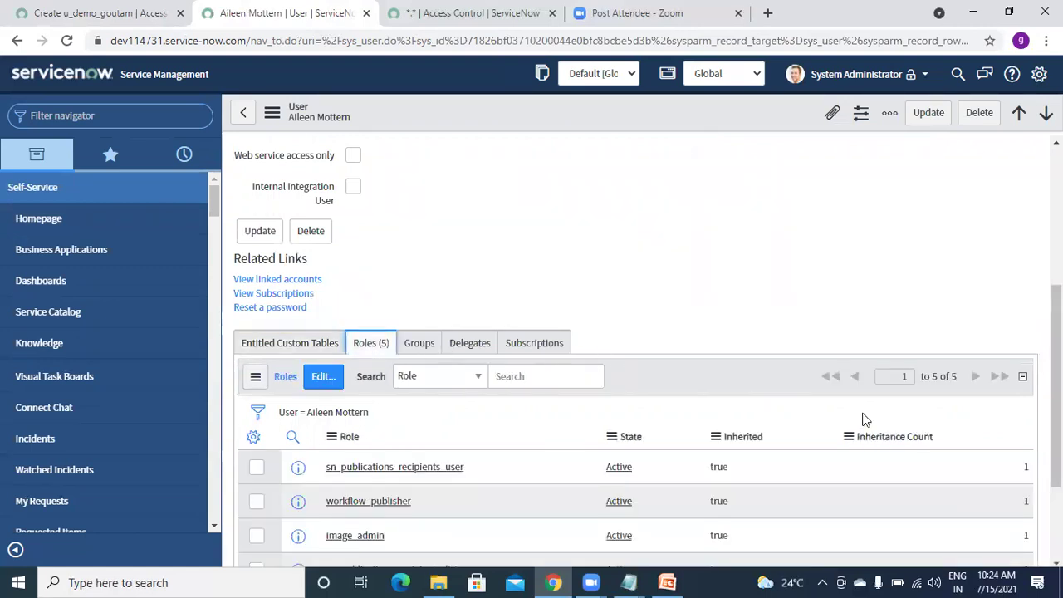
pyautogui.scroll(-3, 636, 349)
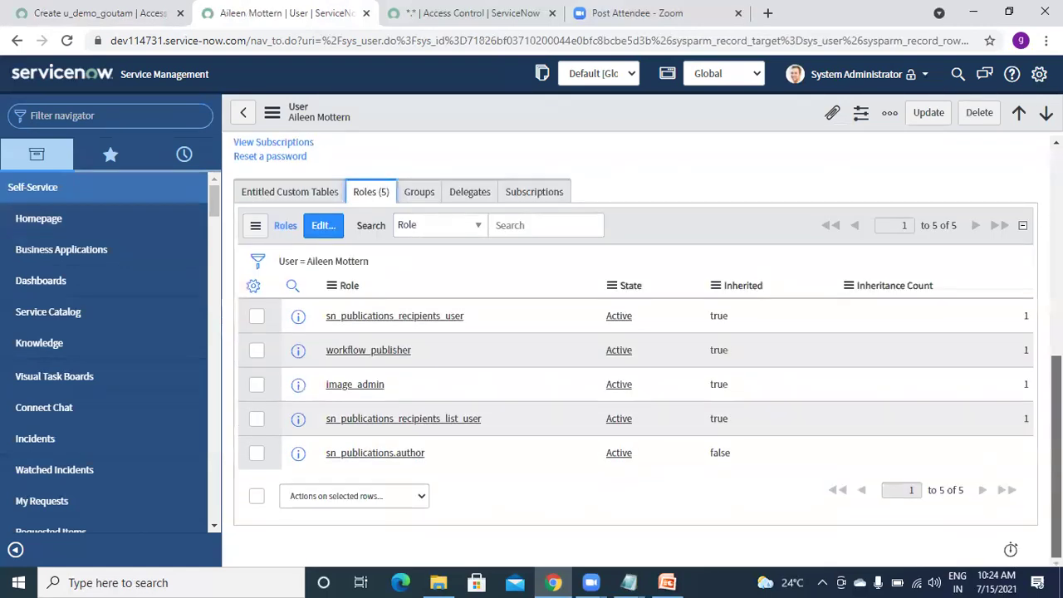
pyautogui.scroll(10, 568, 131)
# Copy the user's ID into the untitled ACL notes in Notepad
pyautogui.click(439, 174)
pyautogui.doubleClick(379, 172)
pyautogui.hotkey('ctrl', 'c')
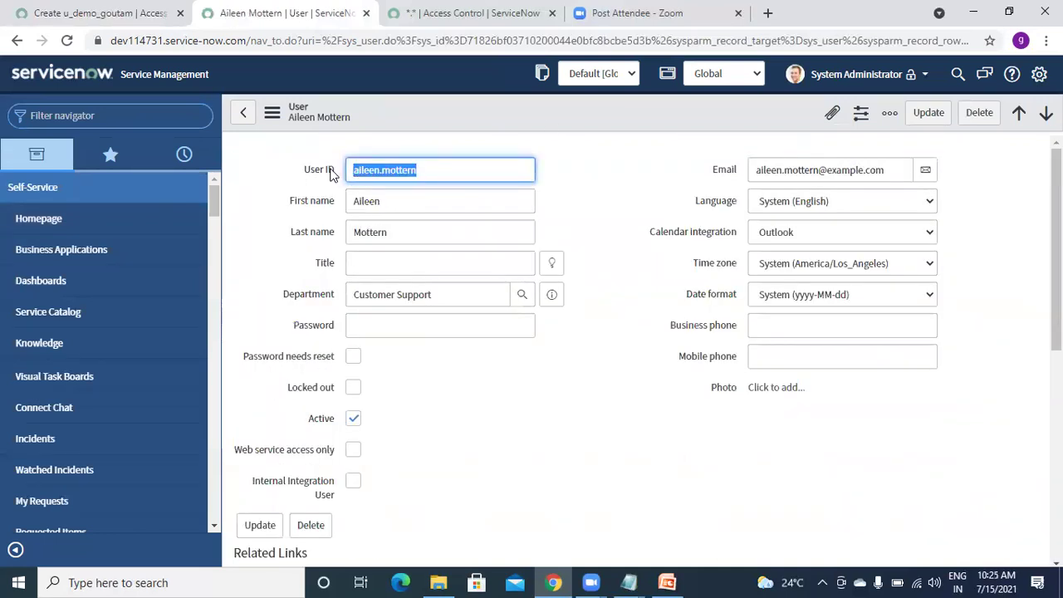
pyautogui.click(629, 582)
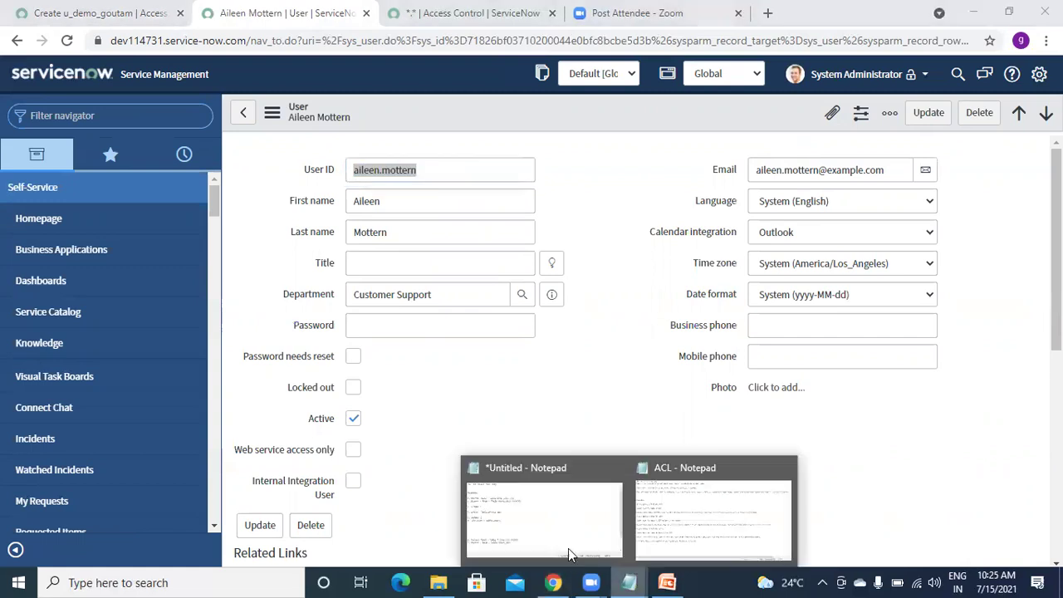
pyautogui.click(571, 507)
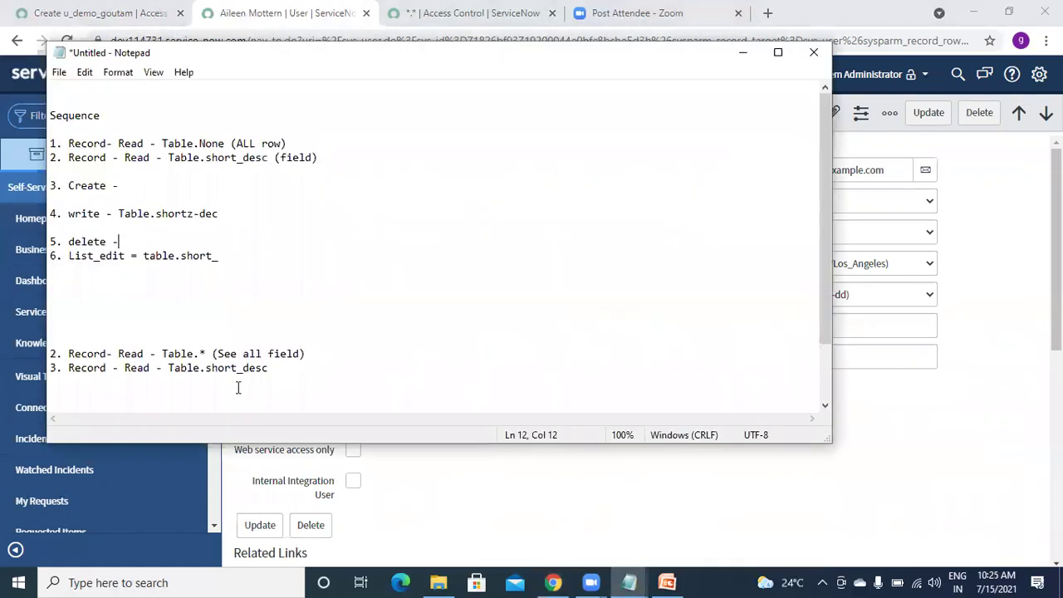
pyautogui.click(291, 370)
pyautogui.press('Return')
pyautogui.press('Return')
pyautogui.press('Return')
pyautogui.write('aileen.mottern')
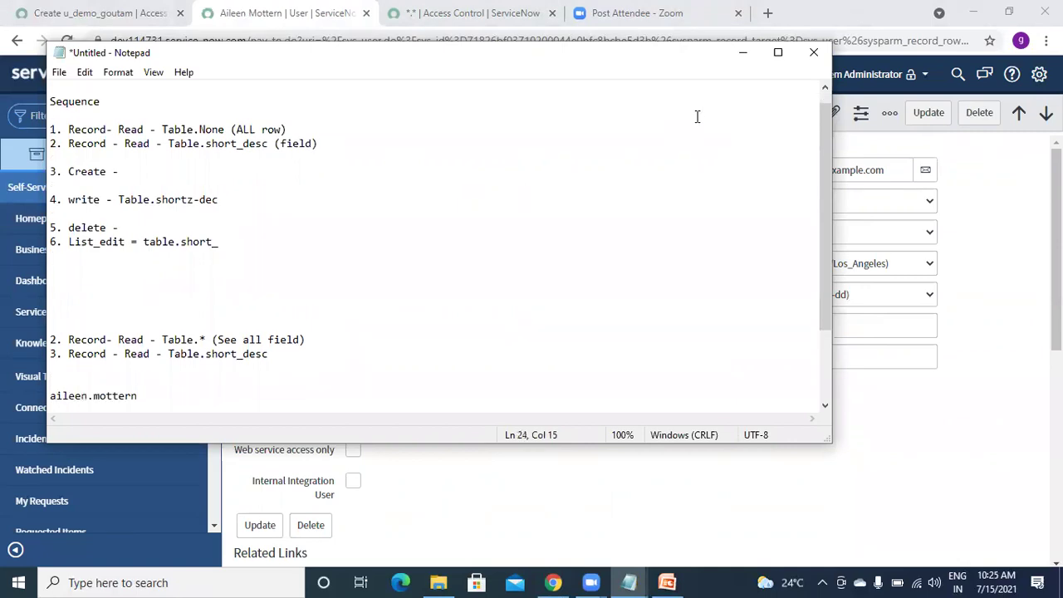
pyautogui.click(743, 52)
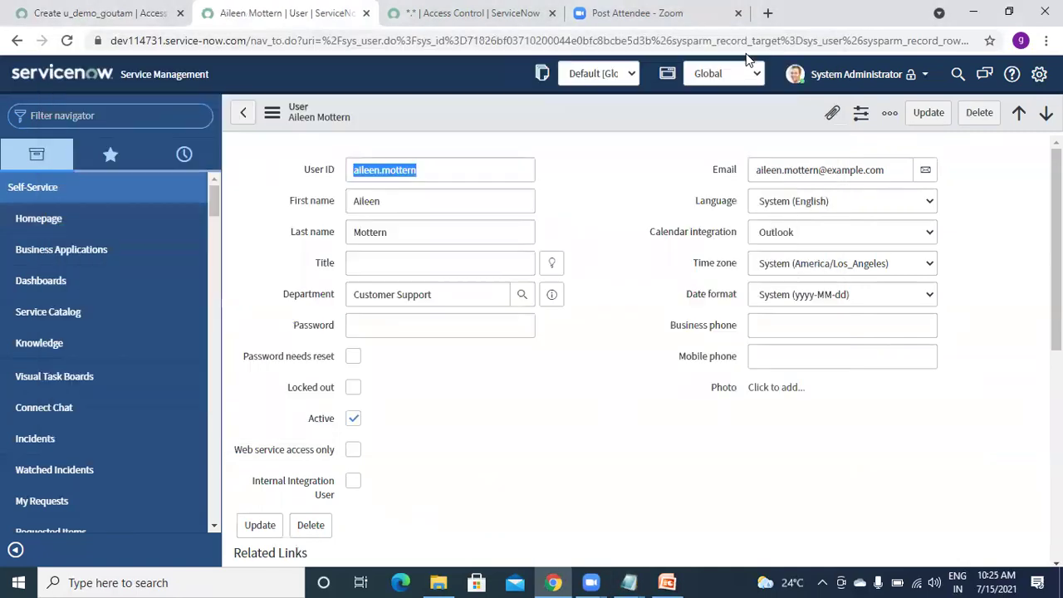
# Impersonate the Customer Support user by pasting their user ID
pyautogui.click(874, 74)
pyautogui.click(866, 119)
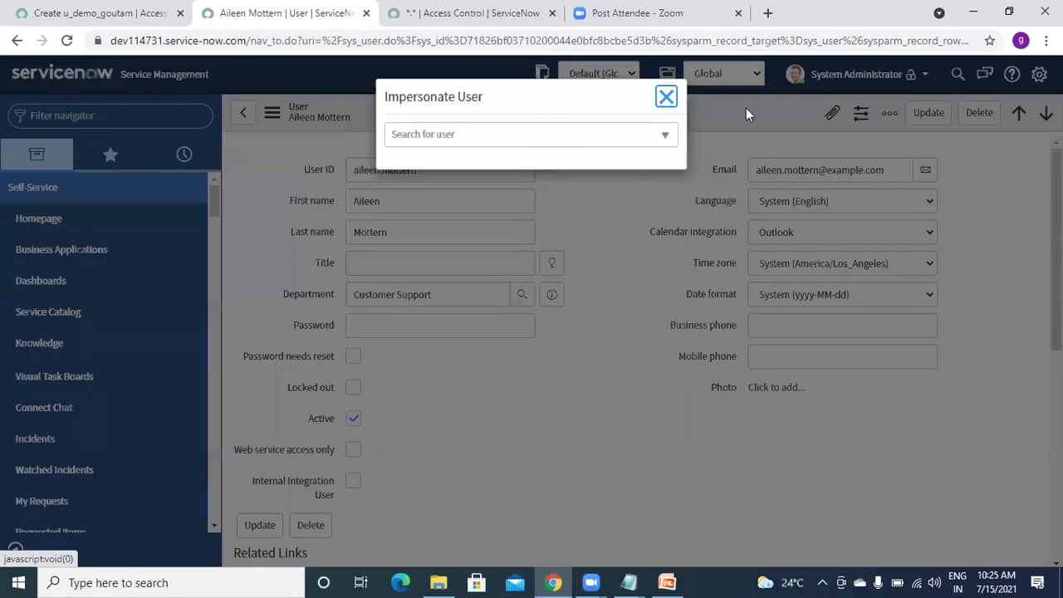
pyautogui.click(418, 136)
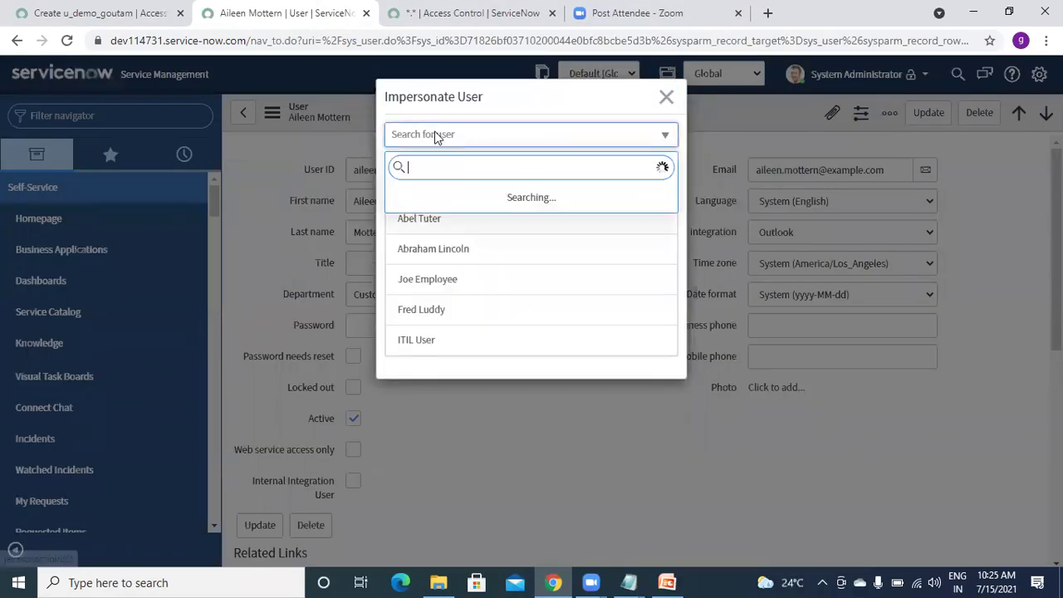
pyautogui.hotkey('ctrl', 'v')
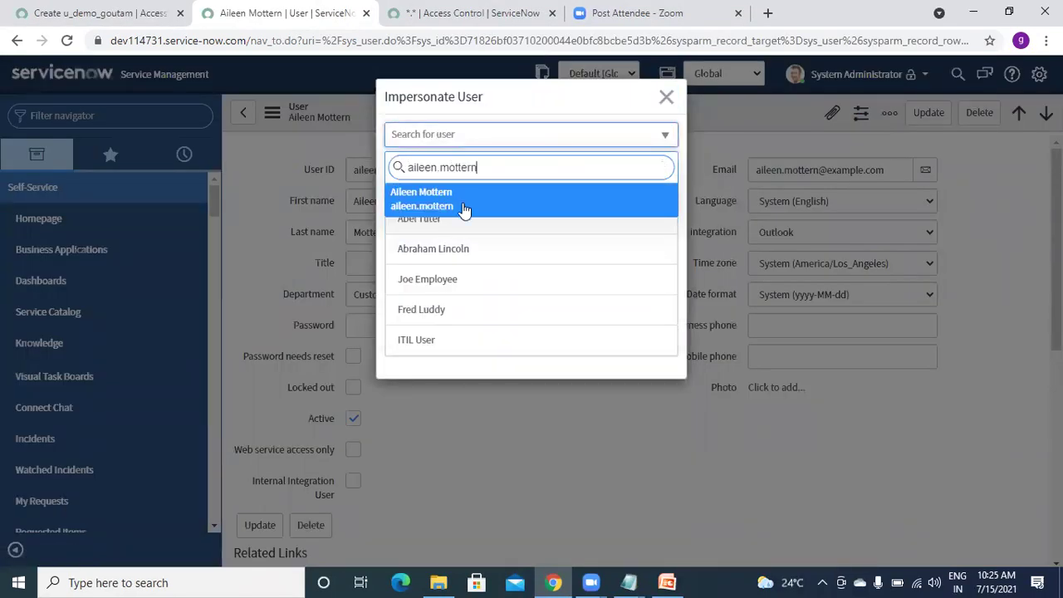
pyautogui.click(464, 208)
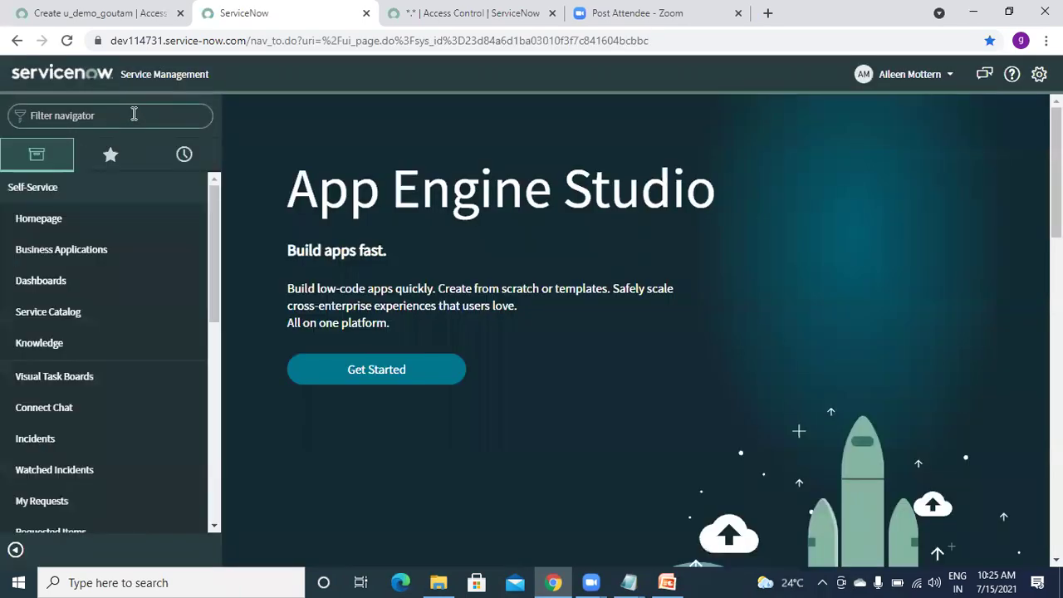
pyautogui.write('demo')
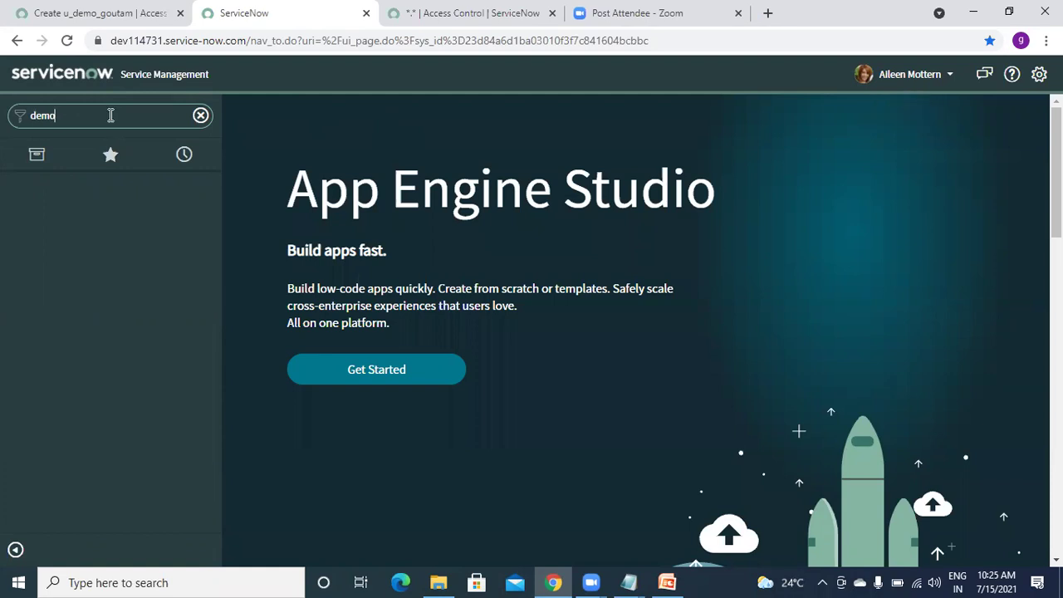
# As the impersonated user, open u_demo_goutam.list from the navigator
pyautogui.click(87, 12)
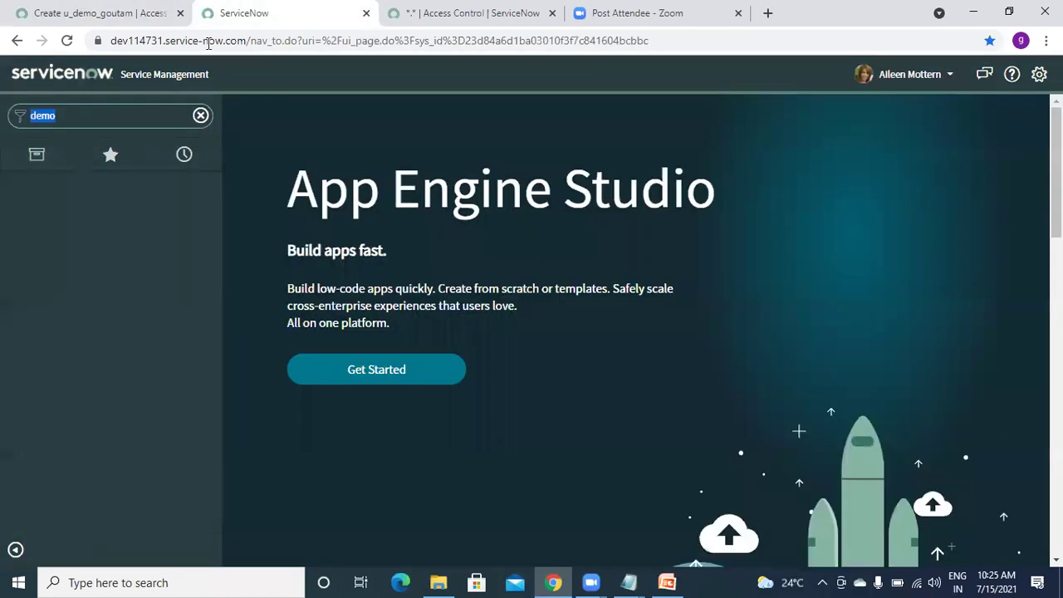
pyautogui.click(265, 25)
pyautogui.write('u_dem')
pyautogui.write('m')
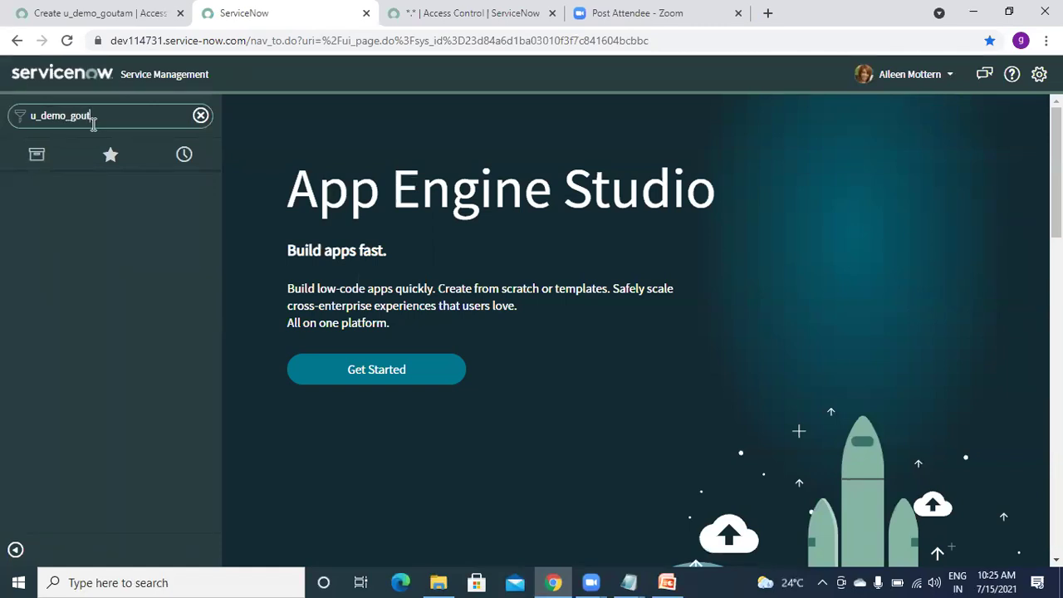
pyautogui.write('o_goutam.list')
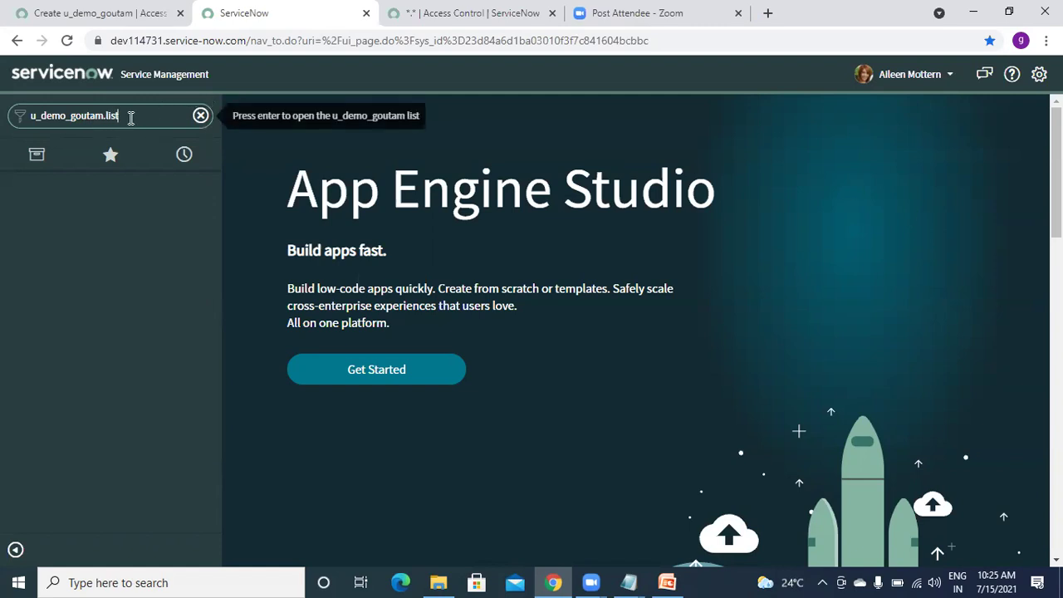
pyautogui.press('Return')
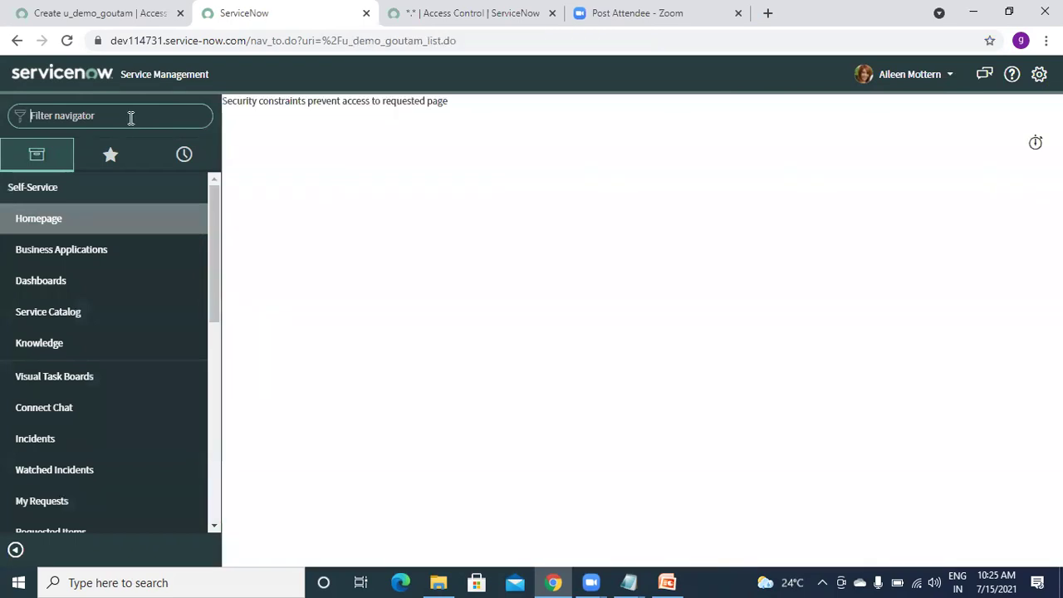
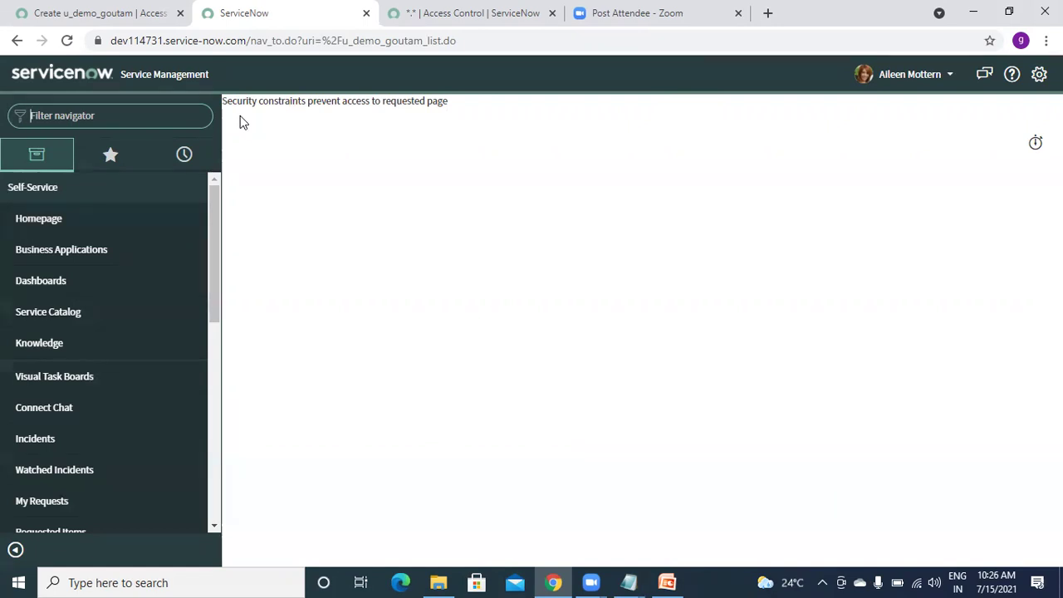
# End the impersonation and open the full user list with sys_user.list
pyautogui.click(905, 79)
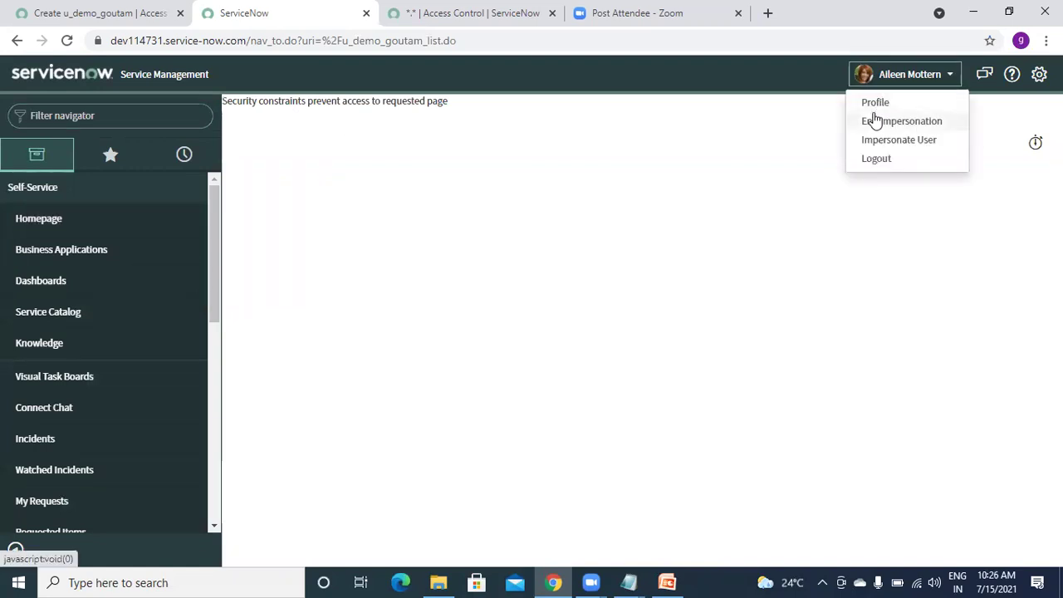
pyautogui.click(873, 120)
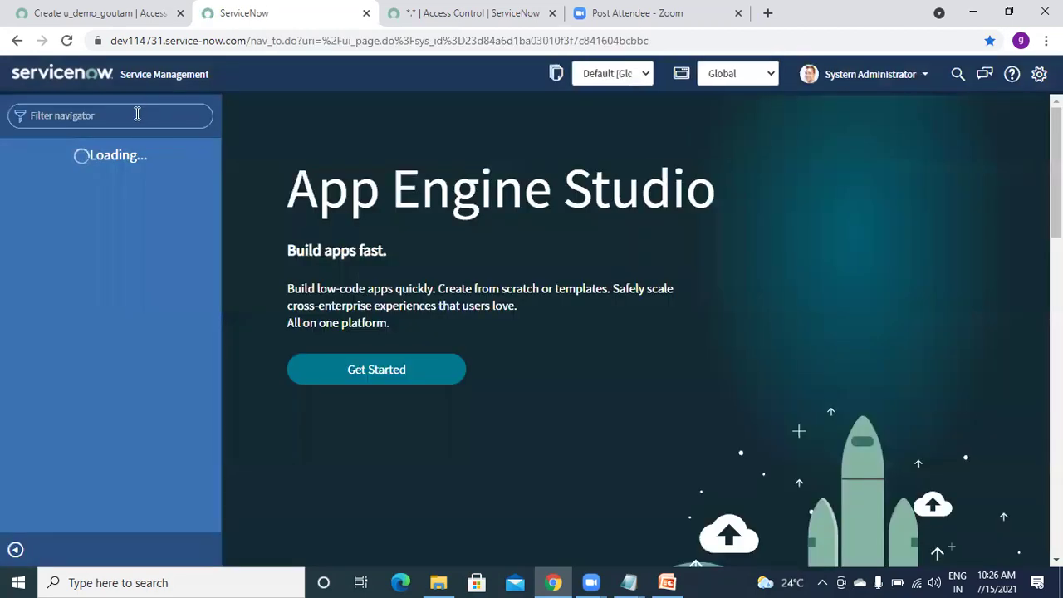
pyautogui.write('sys')
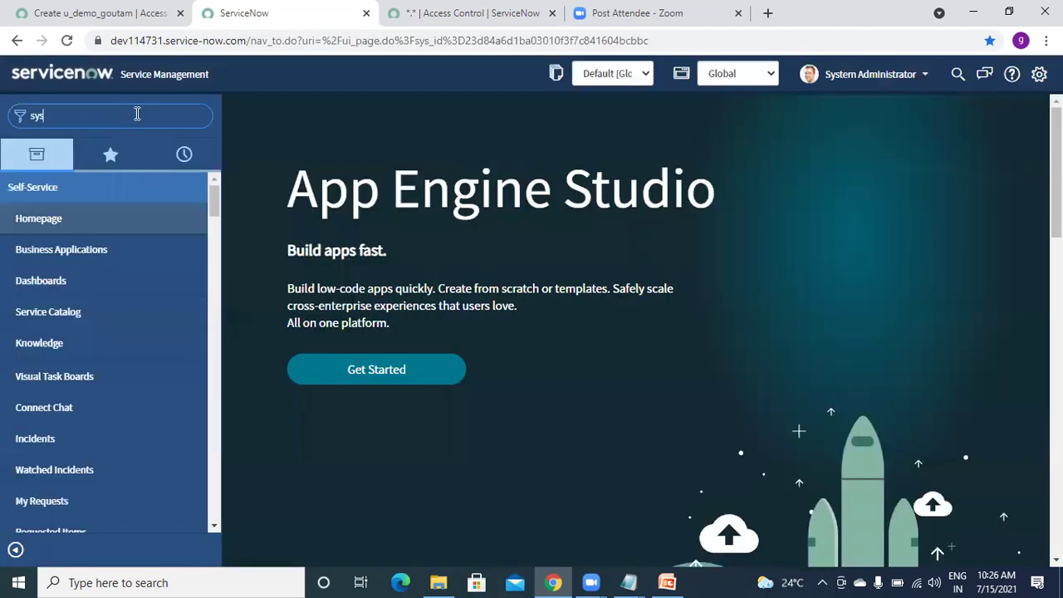
pyautogui.write('_user.list')
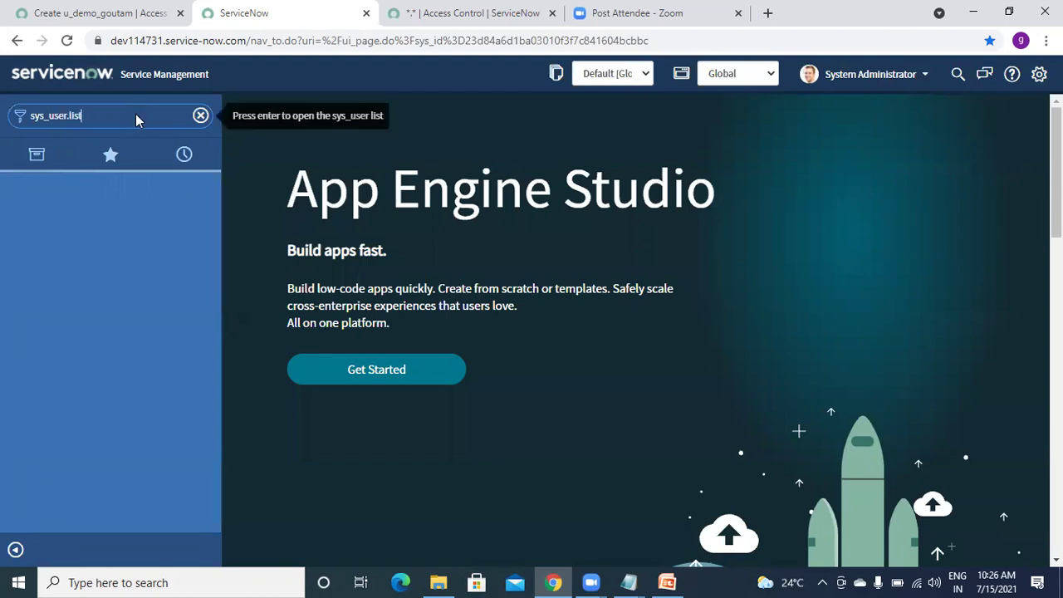
pyautogui.press('Return')
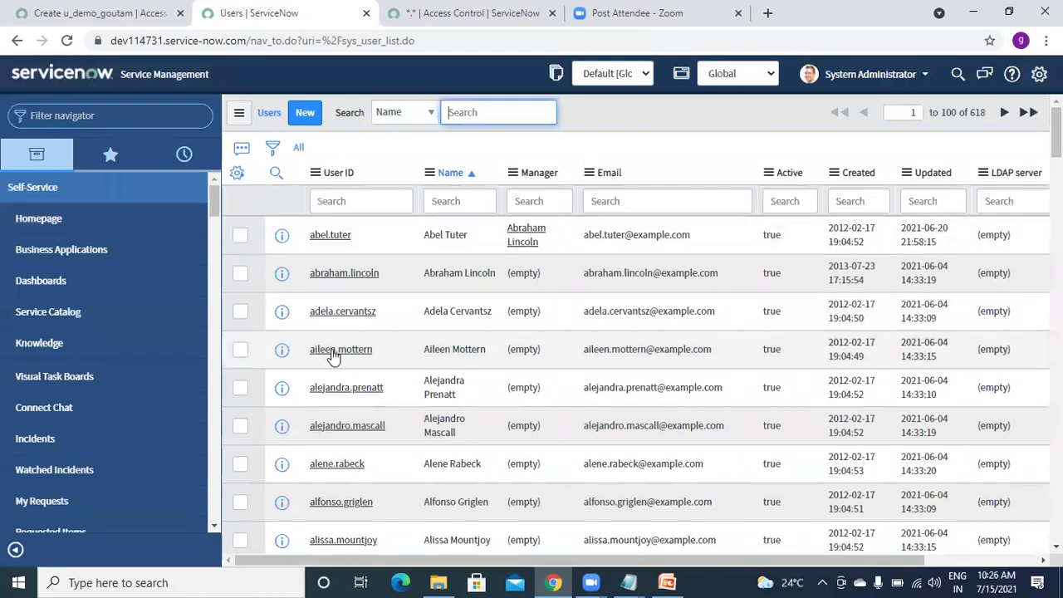
# Add Demo Role to the test user's roles alongside sn_publications.author, and save the record
pyautogui.click(332, 352)
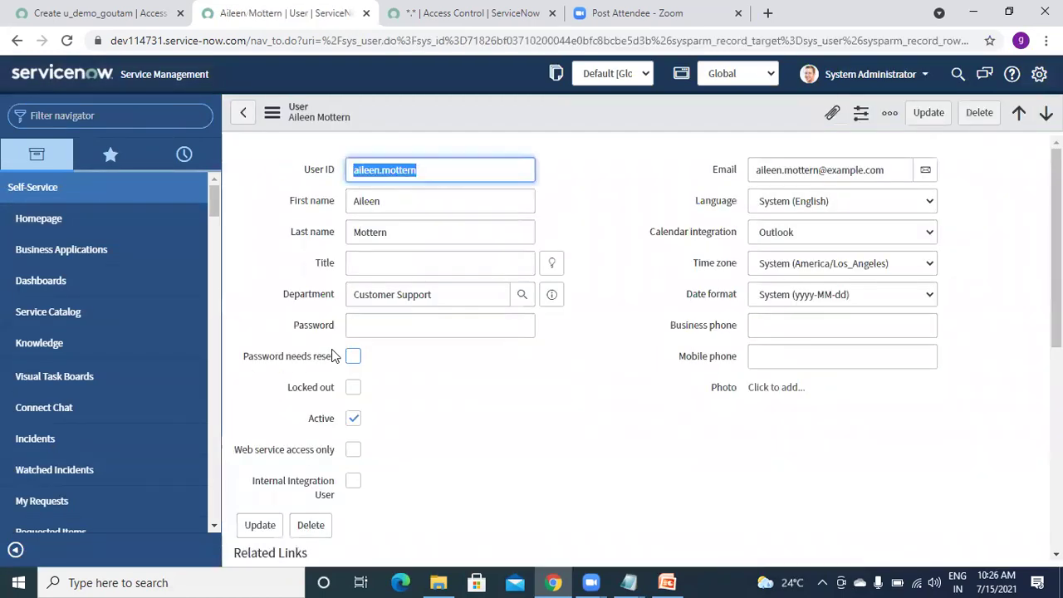
pyautogui.scroll(-5, 333, 356)
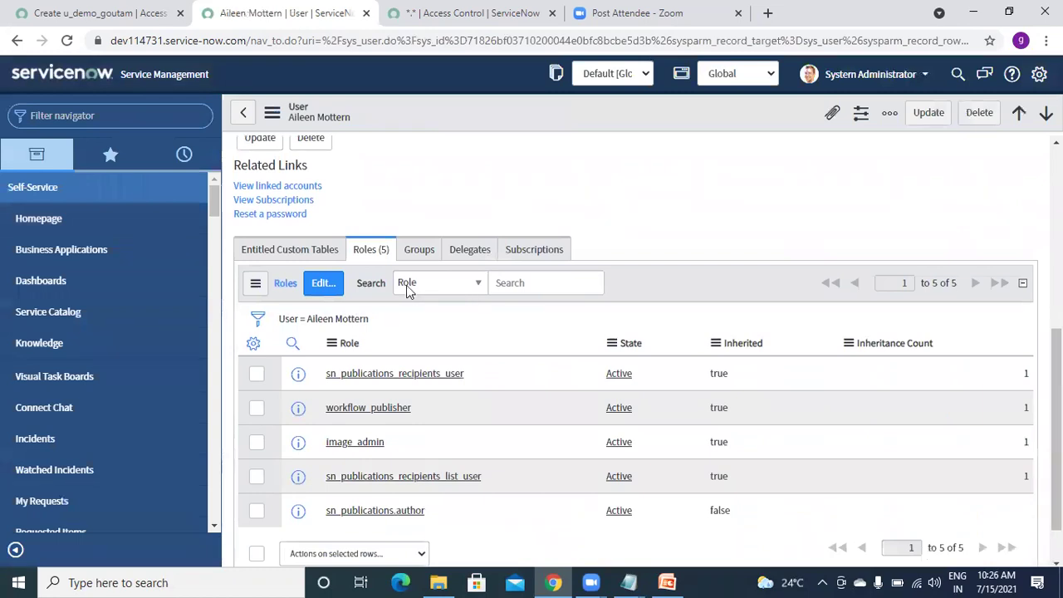
pyautogui.click(320, 287)
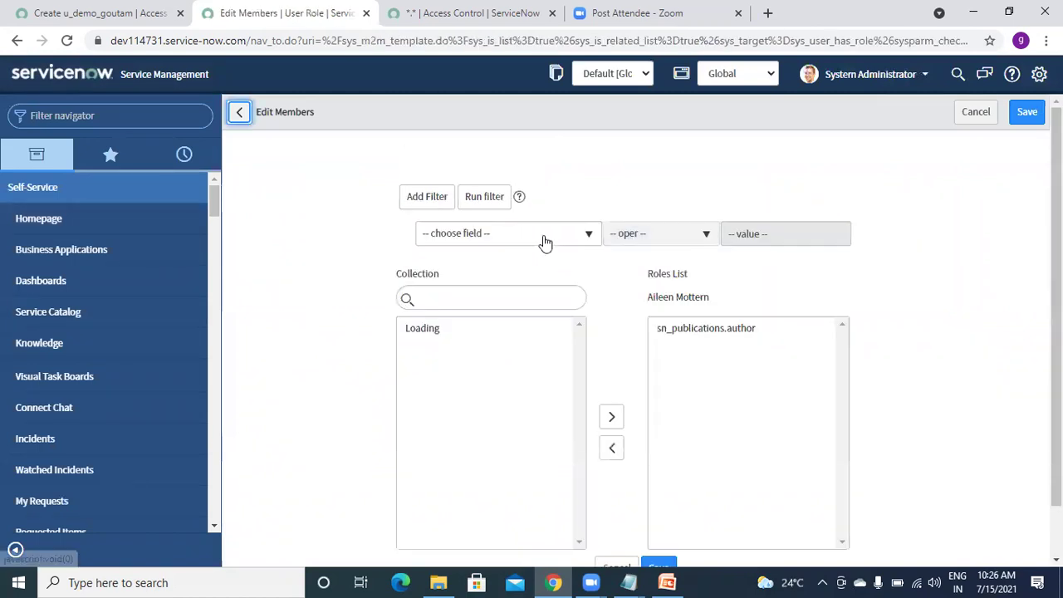
pyautogui.click(456, 298)
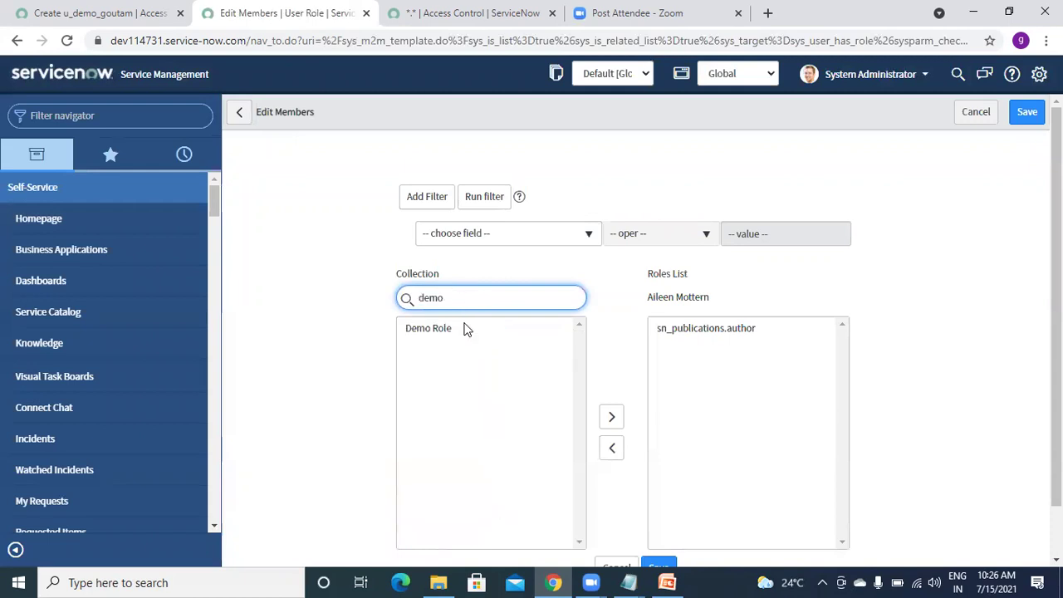
pyautogui.click(433, 328)
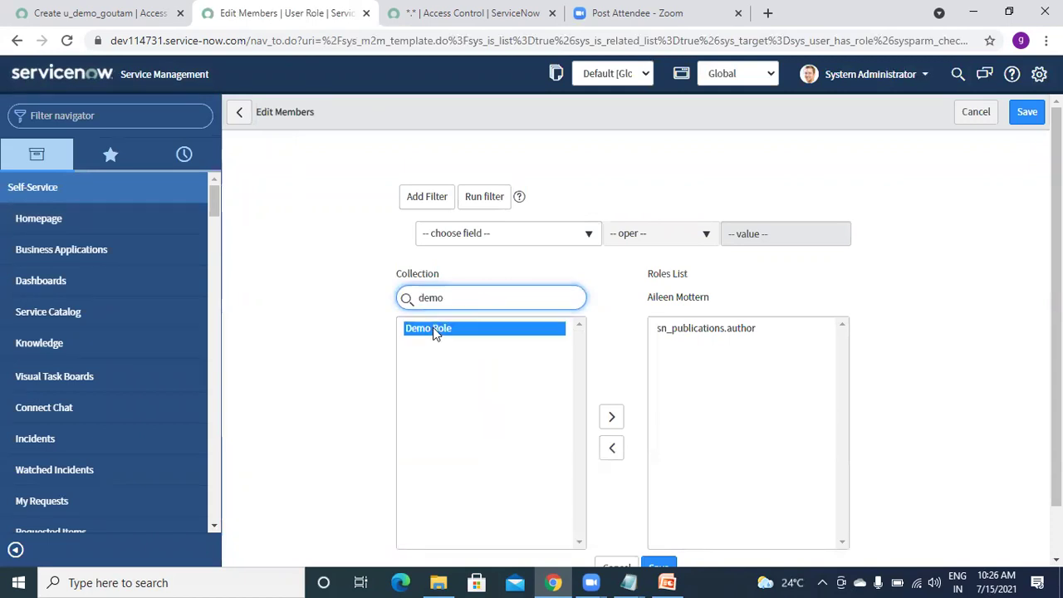
pyautogui.click(604, 416)
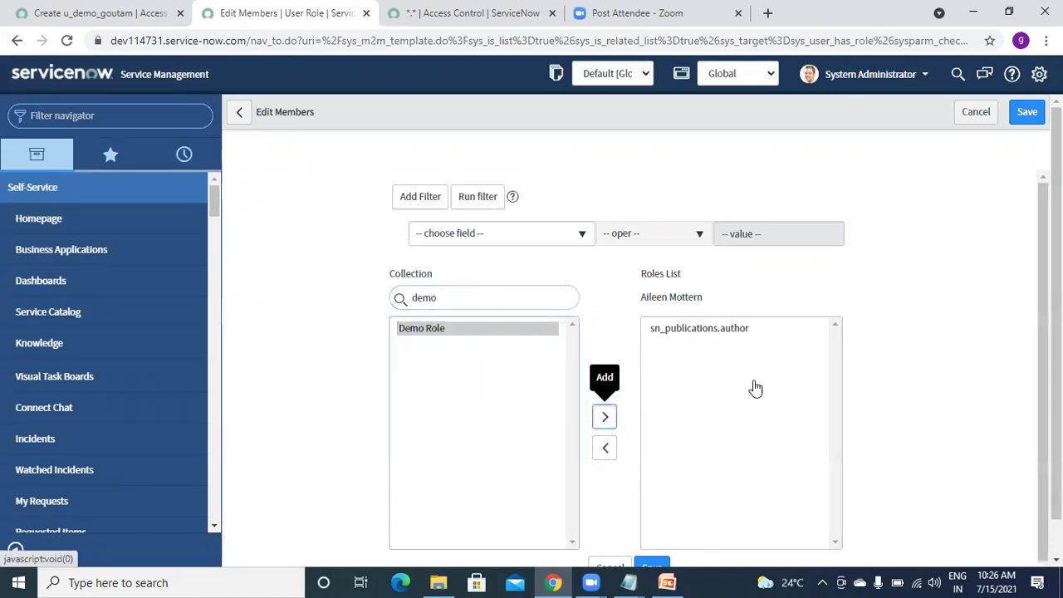
pyautogui.click(1030, 121)
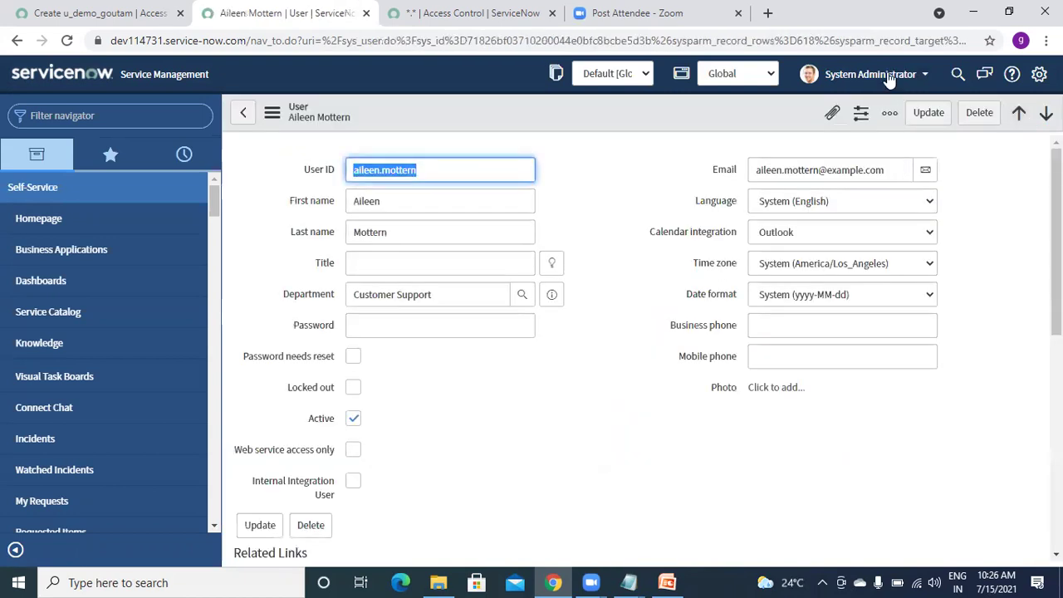
# Impersonate the test user from the user menu
pyautogui.click(887, 76)
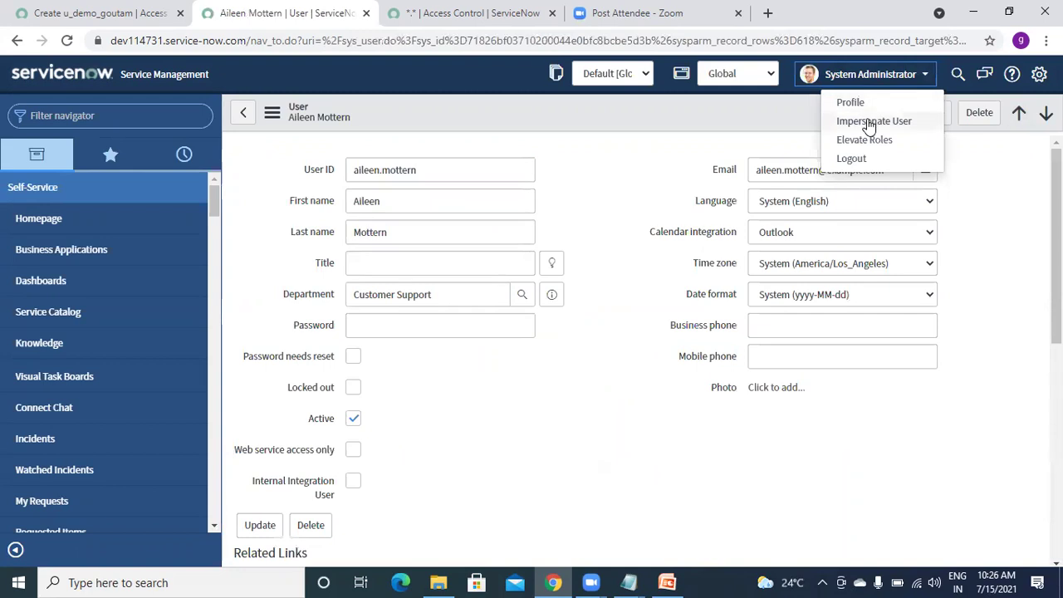
pyautogui.click(871, 123)
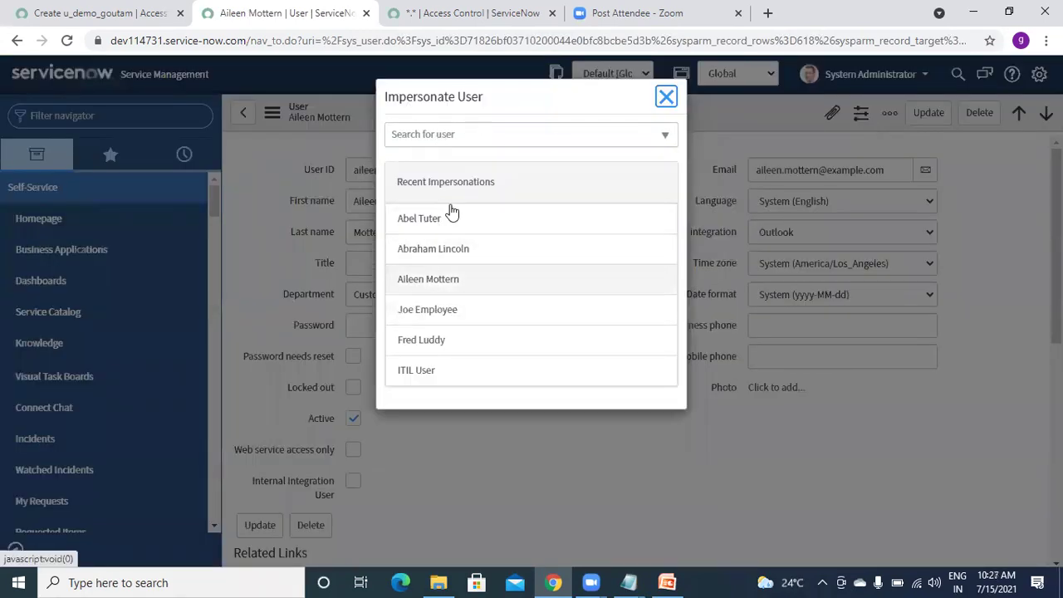
pyautogui.click(412, 285)
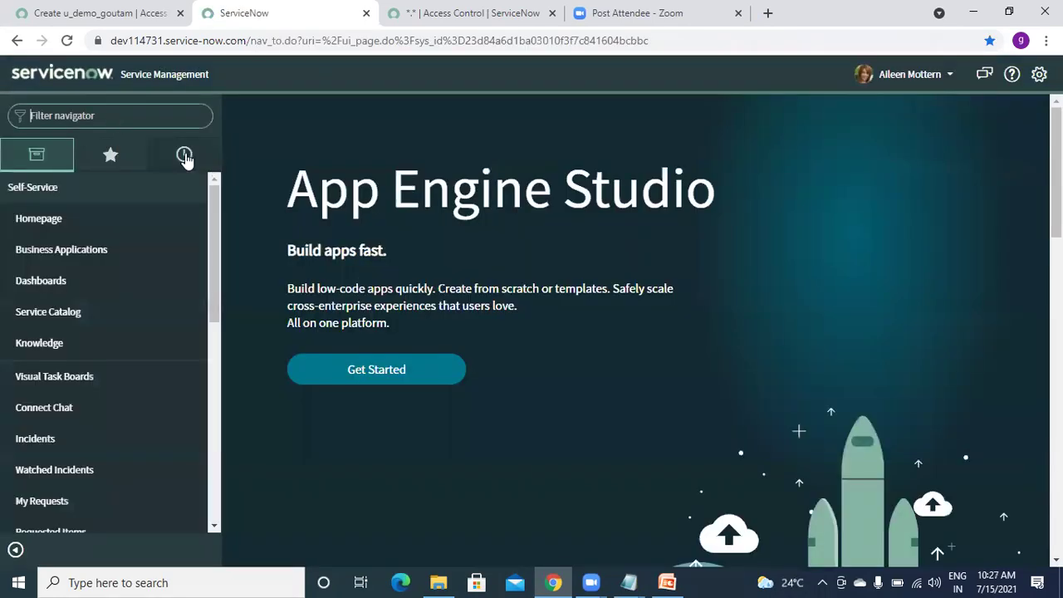
pyautogui.click(184, 157)
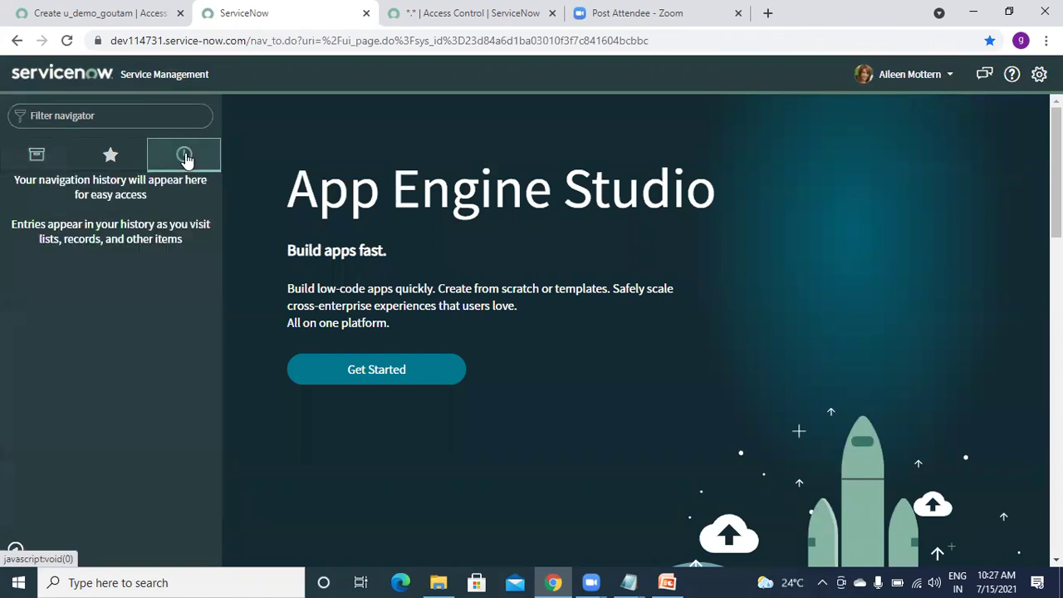
pyautogui.click(98, 159)
# Open the u_demo_goutam list as the test user; security constraints block access
pyautogui.click(66, 106)
pyautogui.write('u_demo+goutam.list')
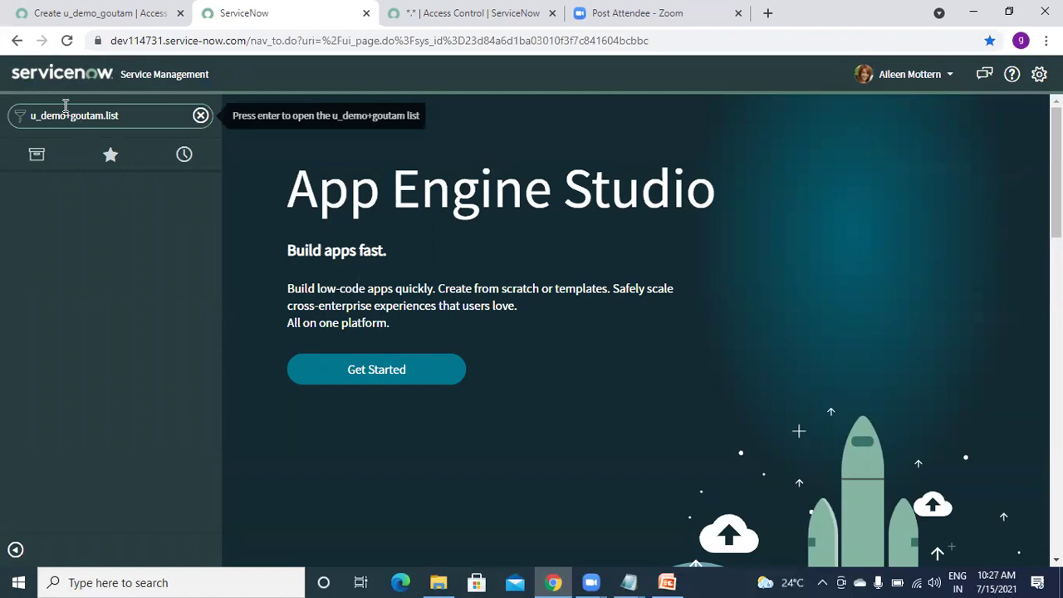
pyautogui.press('Return')
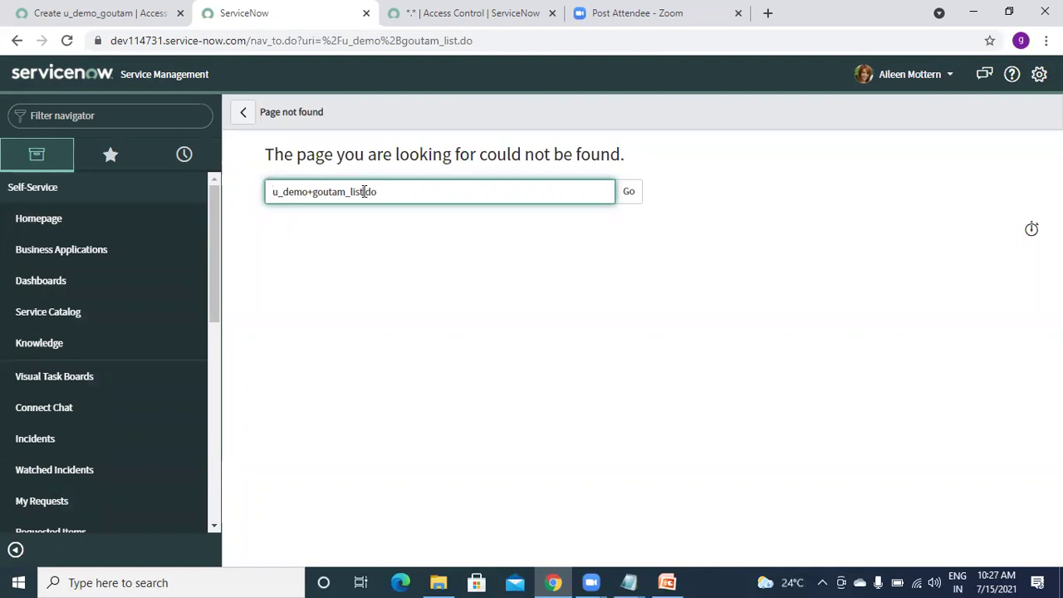
pyautogui.click(149, 115)
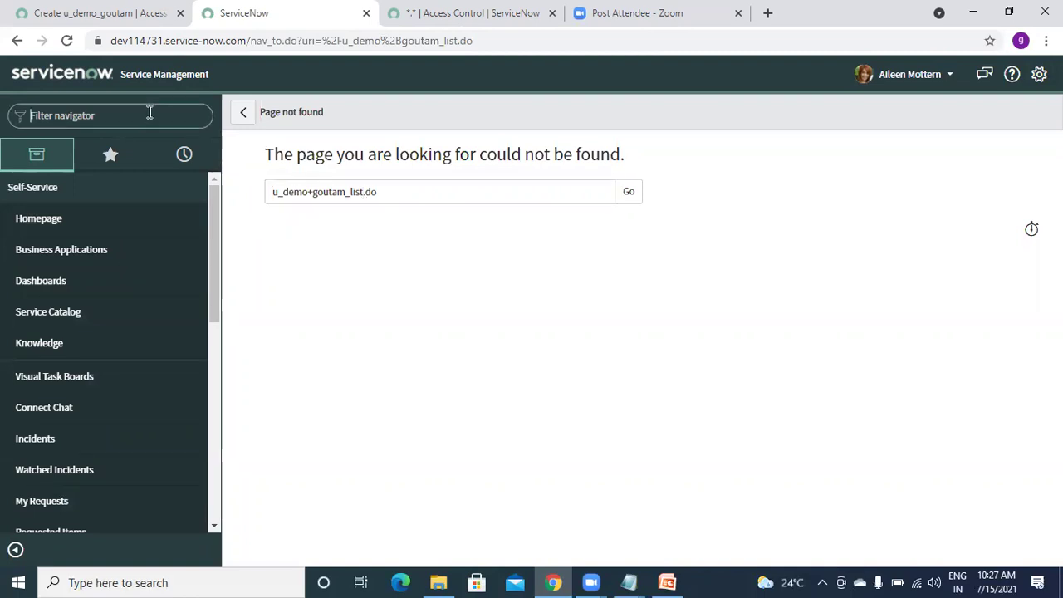
pyautogui.write('u')
pyautogui.press('BackSpace')
pyautogui.write('u_demo_')
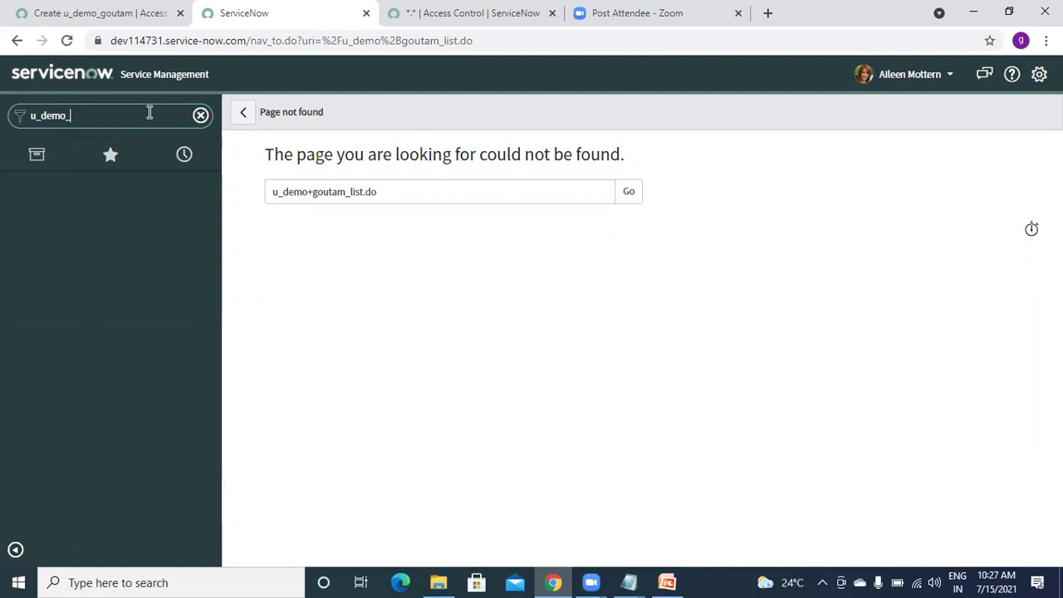
pyautogui.write('goutam.list')
pyautogui.press('Return')
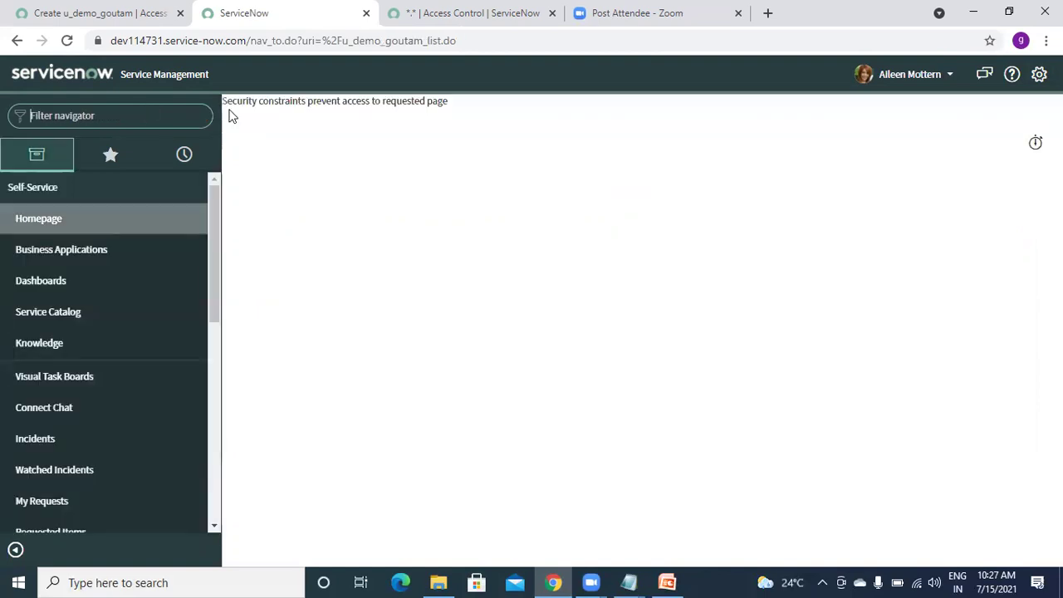
# End the impersonation, elevate the admin session to security_admin, and return to the new ACL record
pyautogui.click(893, 79)
pyautogui.click(885, 122)
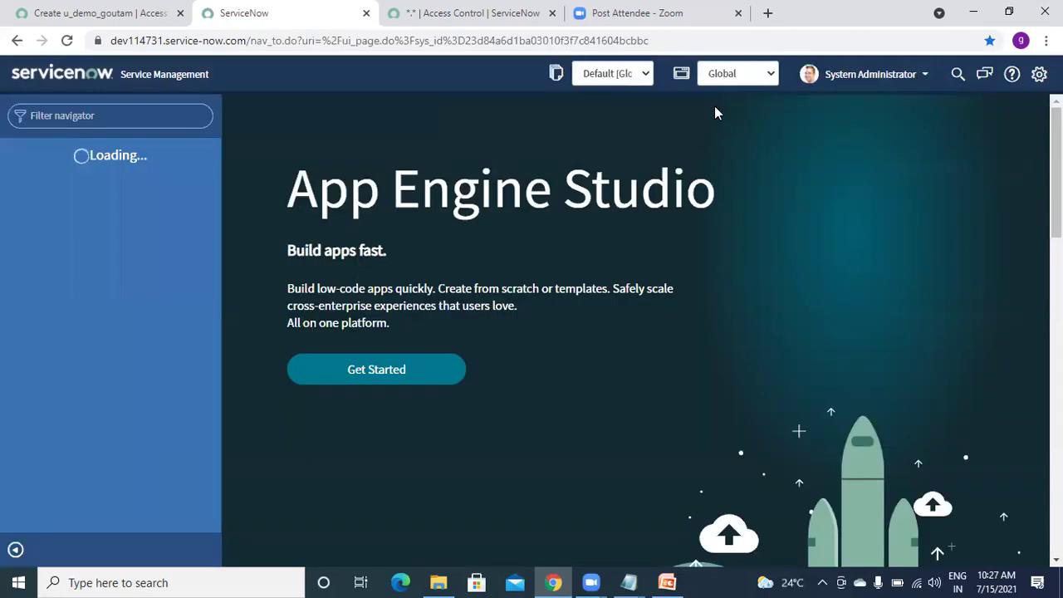
pyautogui.click(864, 79)
pyautogui.click(865, 140)
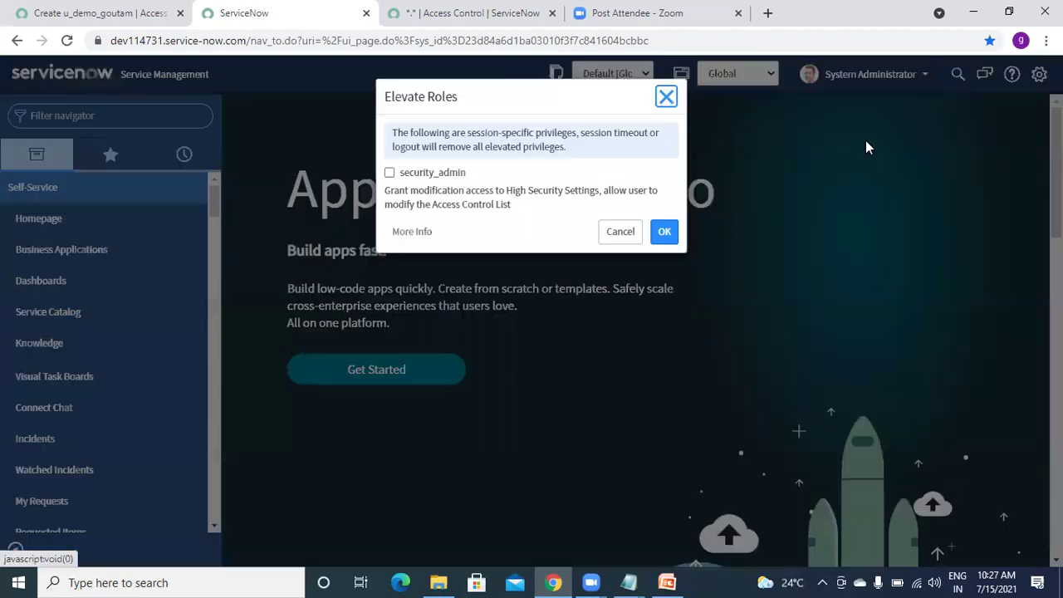
pyautogui.click(420, 176)
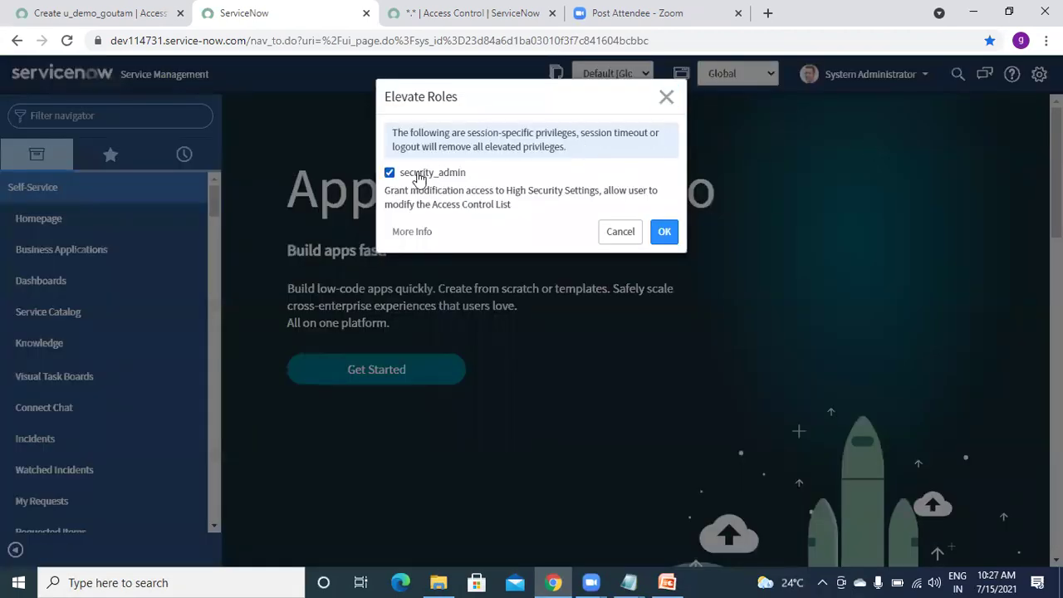
pyautogui.click(662, 235)
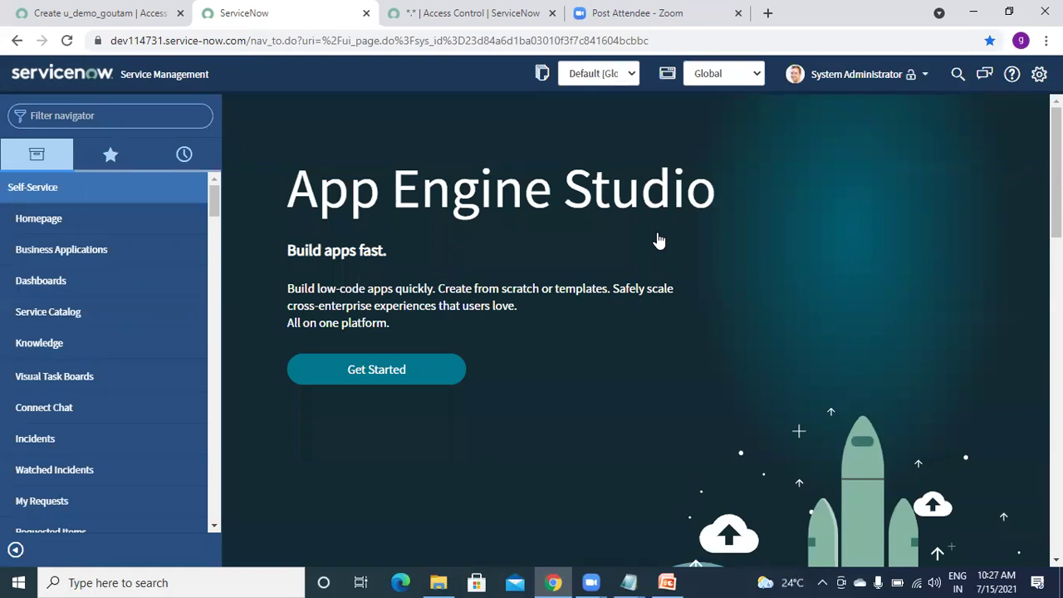
pyautogui.click(96, 13)
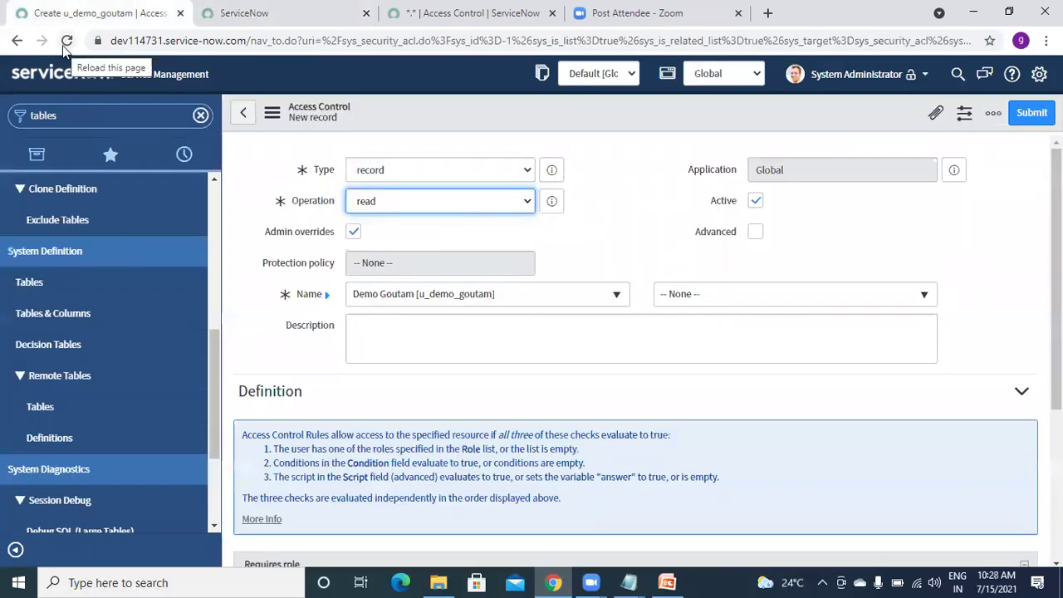
# Reload the access control form, discarding unsaved changes, and set its operation to read
pyautogui.click(66, 40)
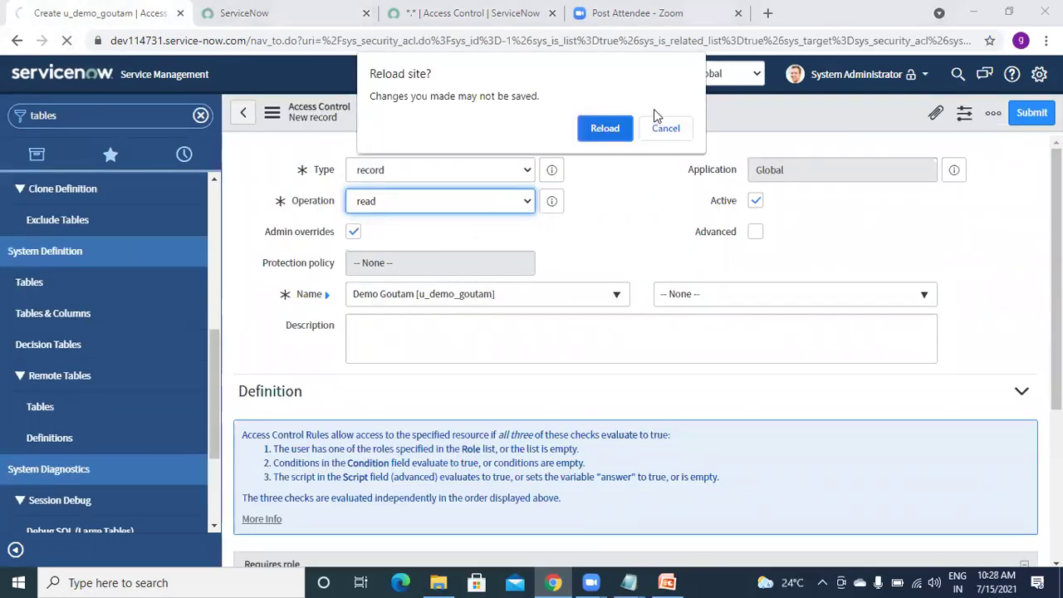
pyautogui.click(606, 120)
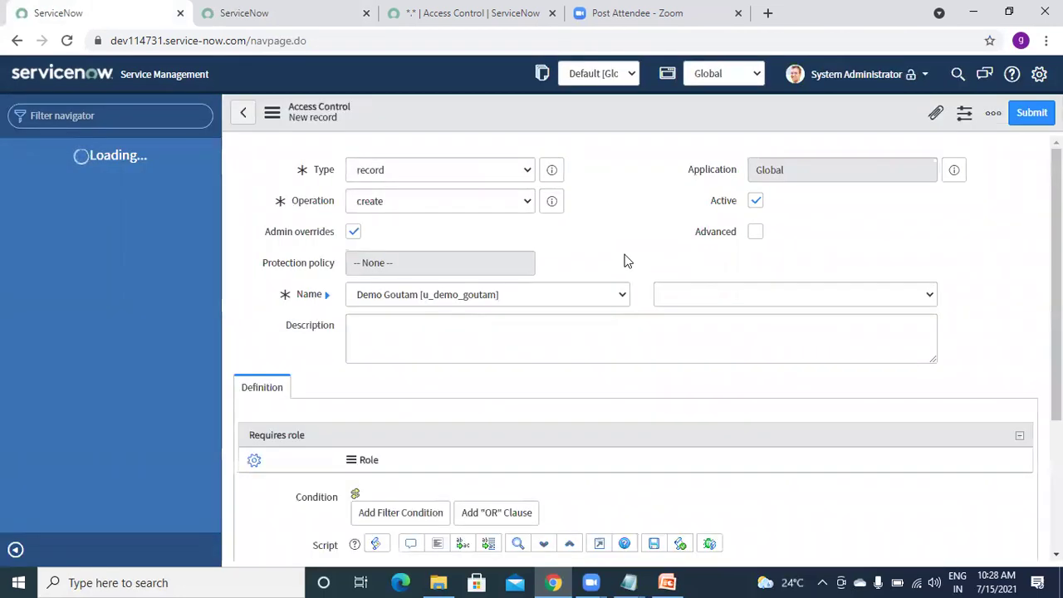
pyautogui.click(470, 203)
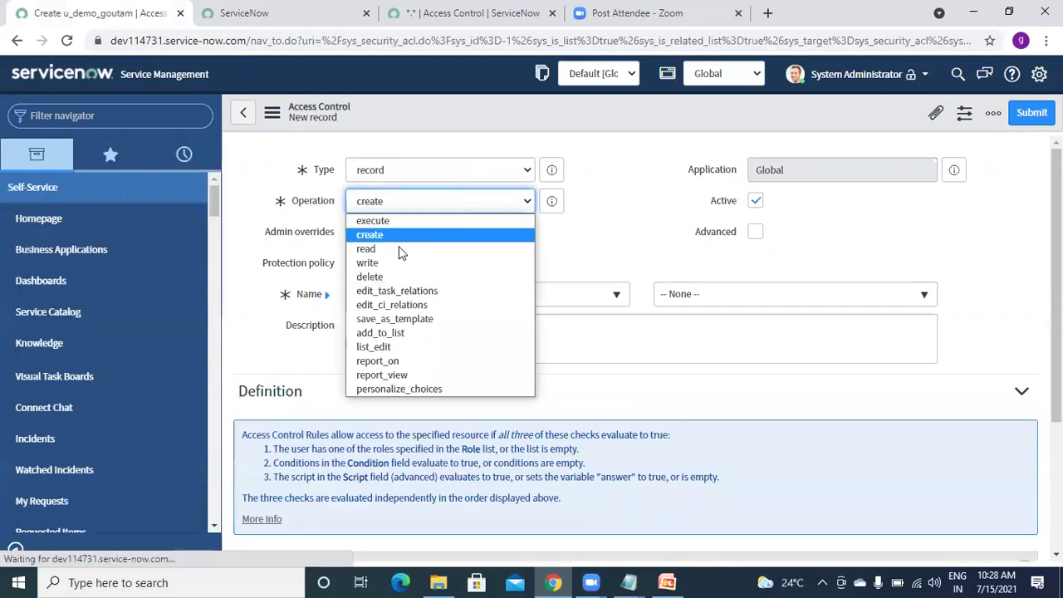
pyautogui.click(371, 249)
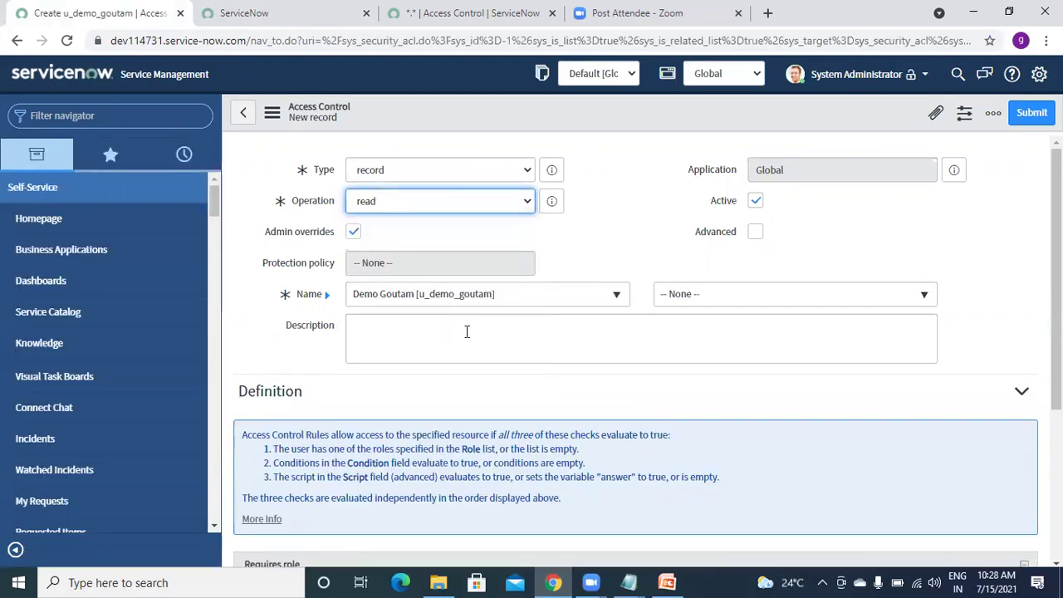
pyautogui.click(615, 257)
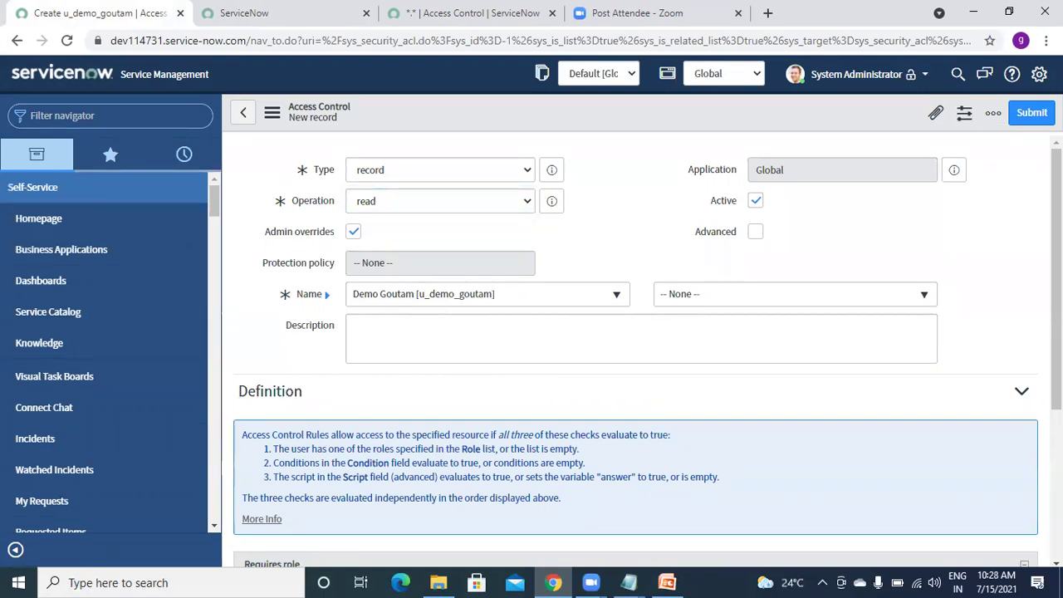
pyautogui.scroll(-3, 375, 408)
# Require Demo Role on the read ACL and save it past the Verify Security Rules check
pyautogui.click(350, 374)
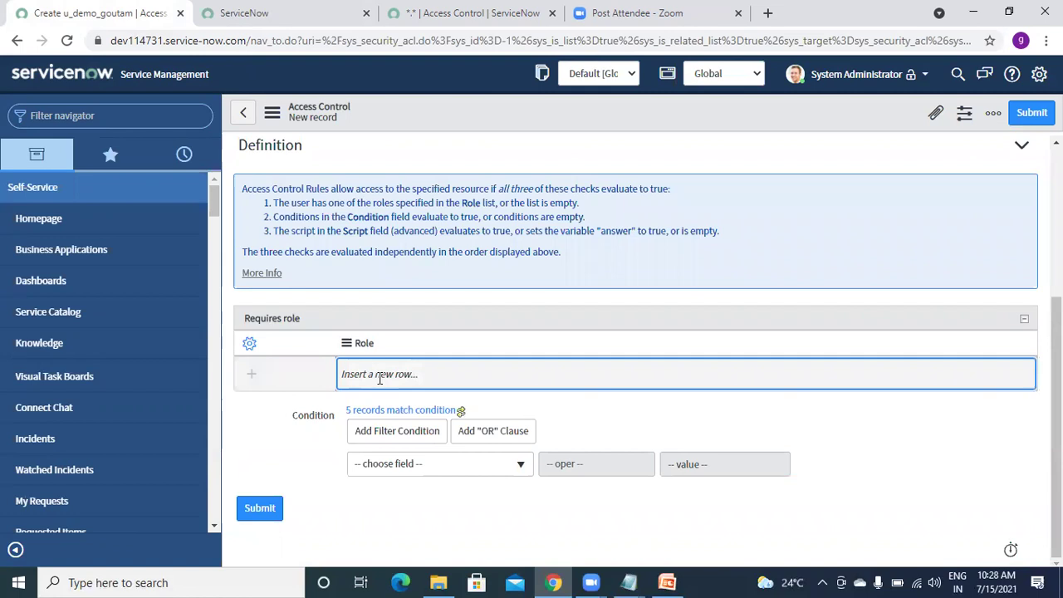
pyautogui.click(380, 377)
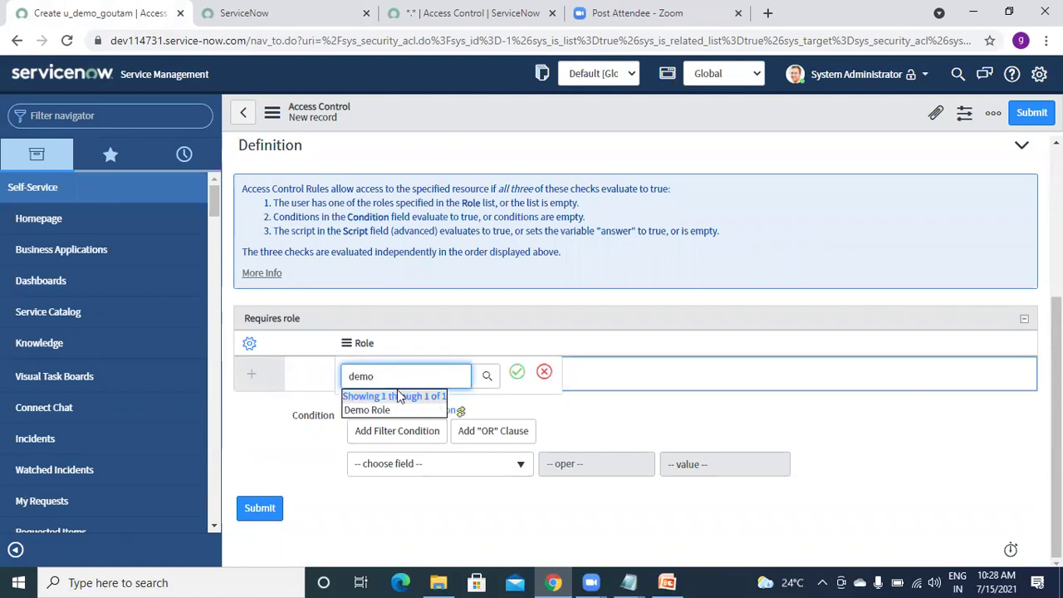
pyautogui.click(383, 406)
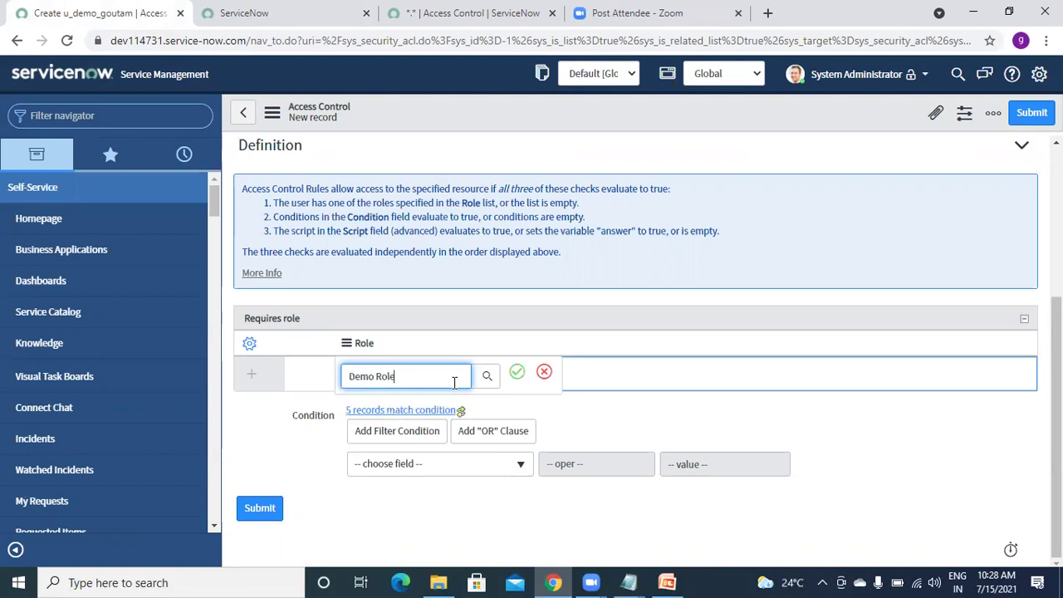
pyautogui.click(516, 372)
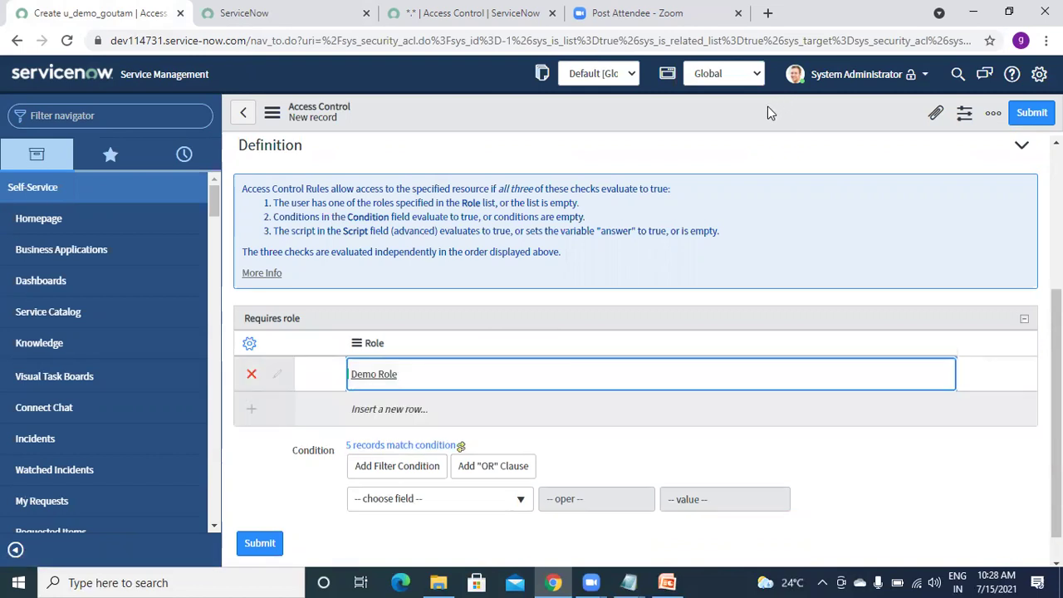
pyautogui.rightClick(718, 131)
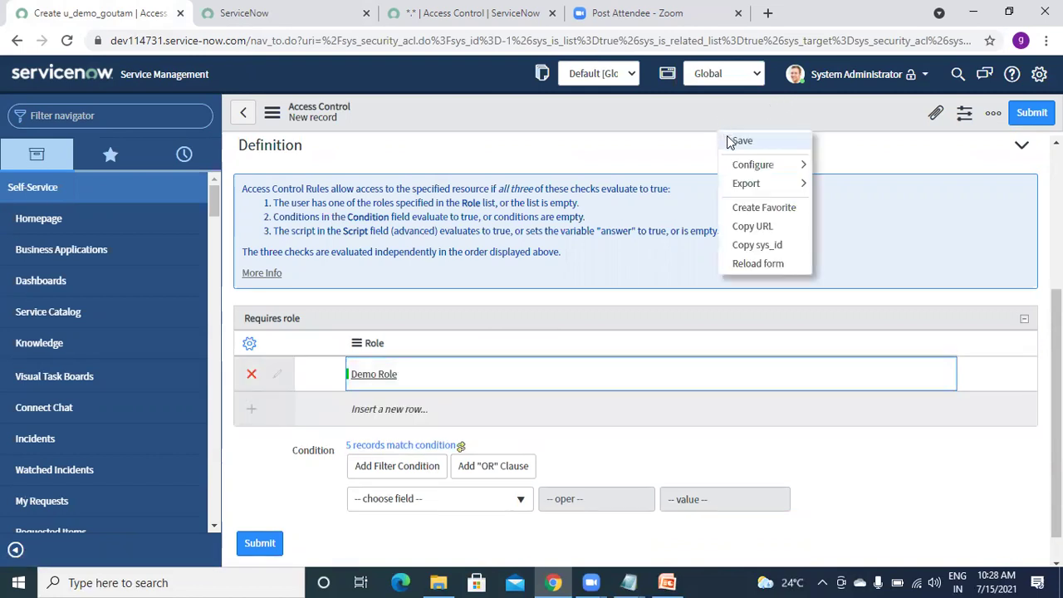
pyautogui.click(739, 141)
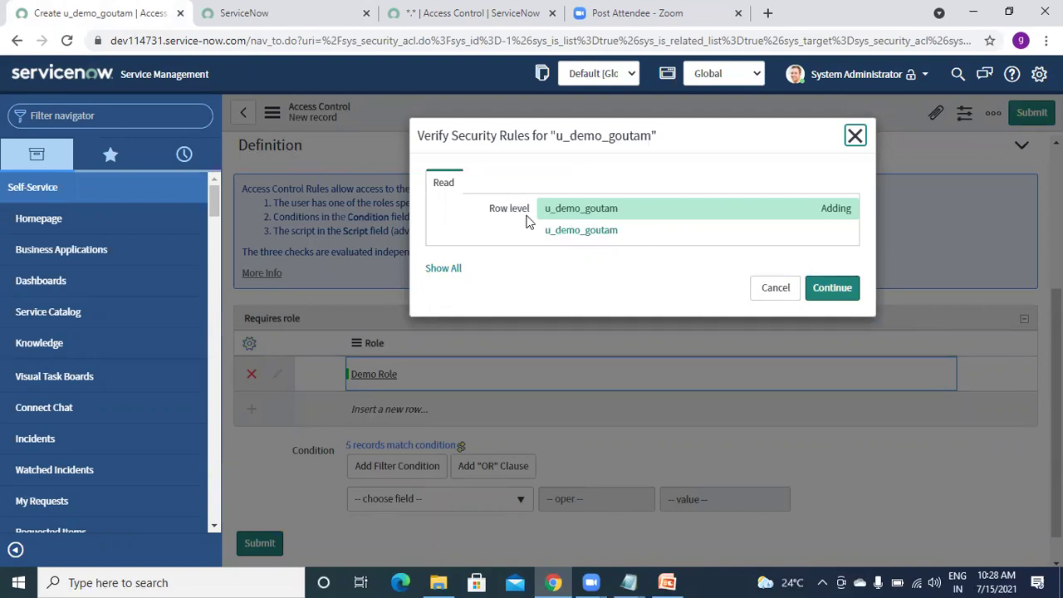
pyautogui.click(443, 268)
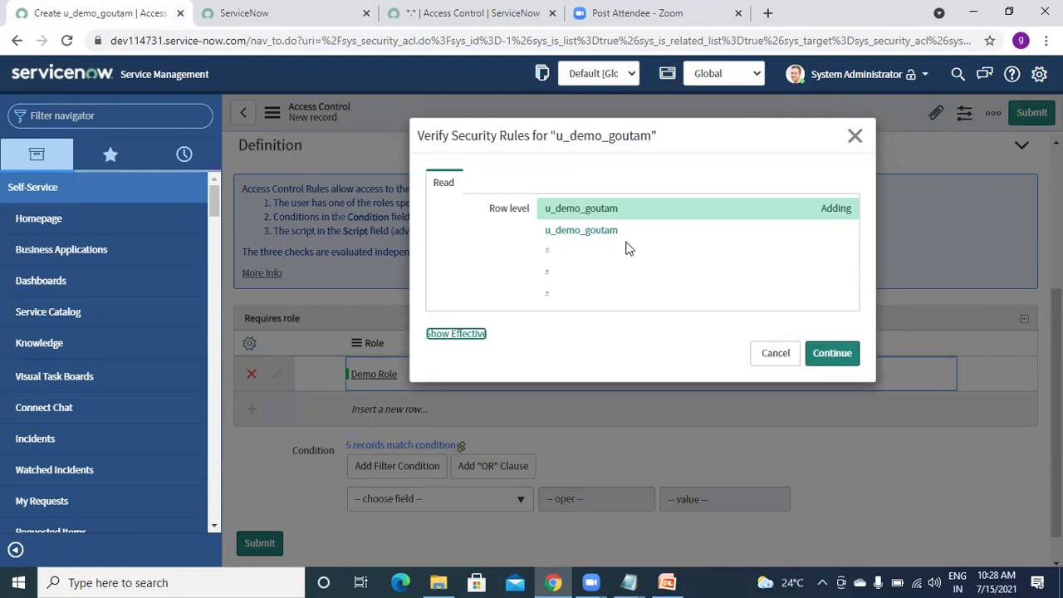
pyautogui.click(835, 357)
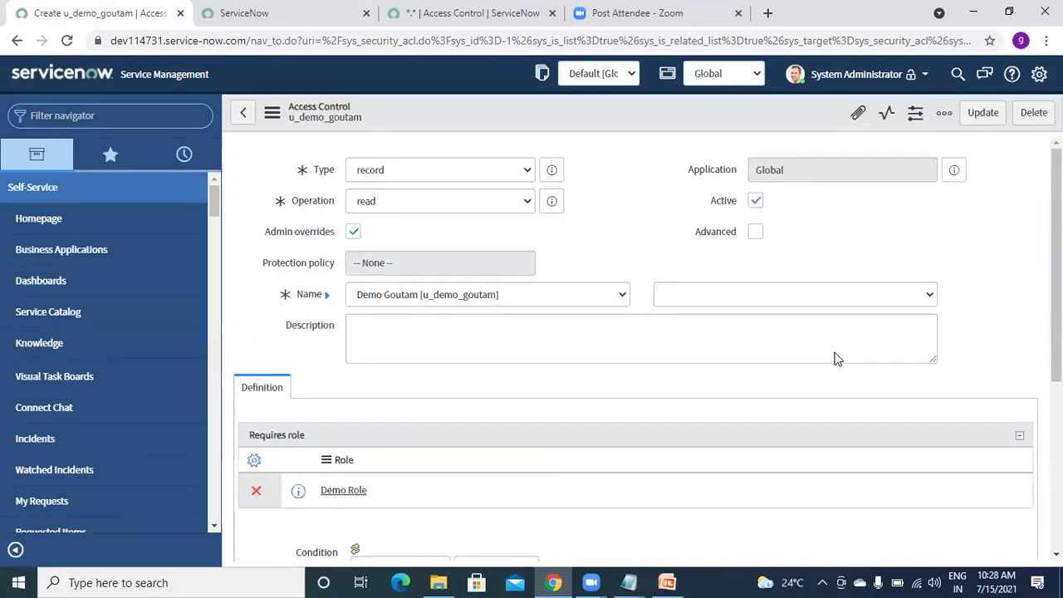
# Impersonate a recently used test user and open the u_demo_goutam list
pyautogui.click(304, 19)
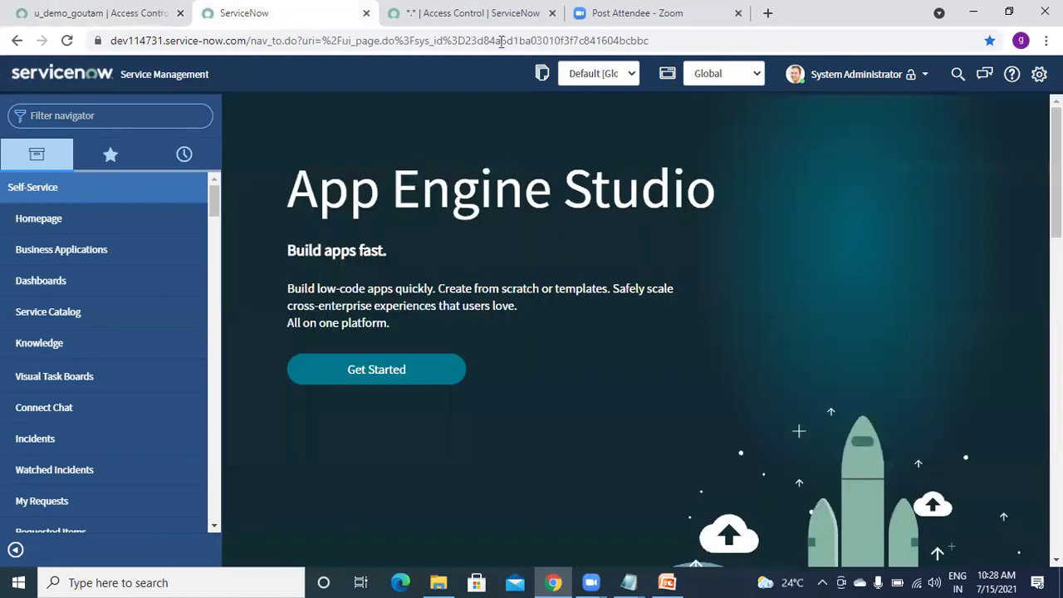
pyautogui.click(836, 79)
pyautogui.click(837, 123)
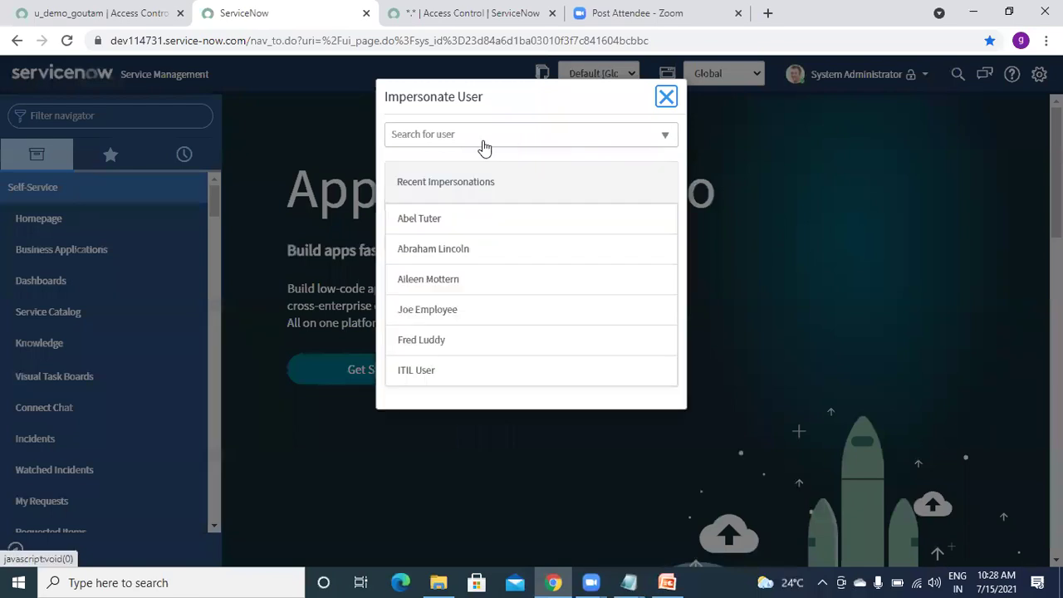
pyautogui.click(418, 283)
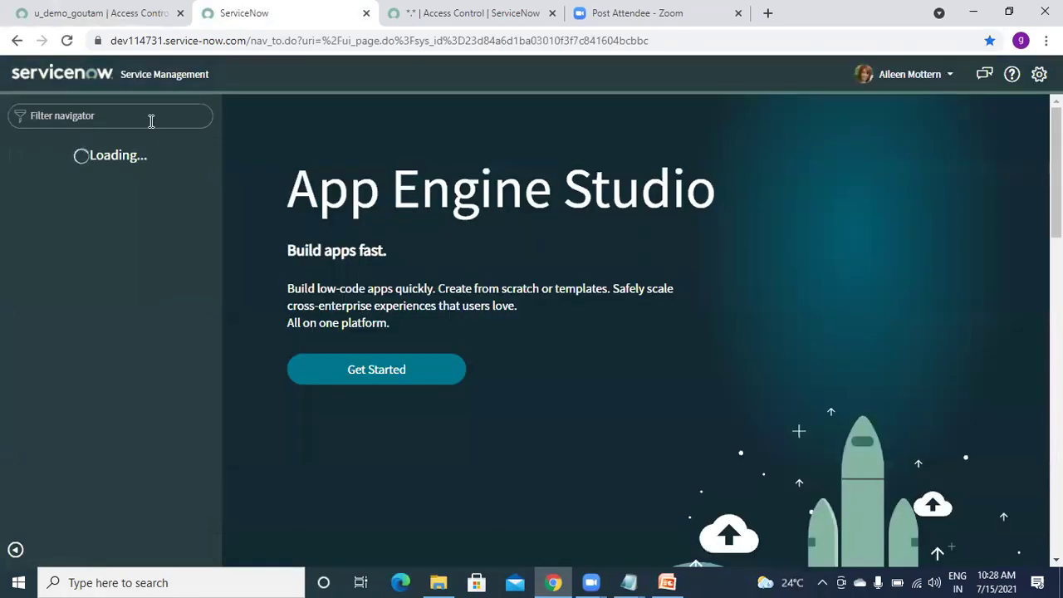
pyautogui.write('u_demo_goutam.list')
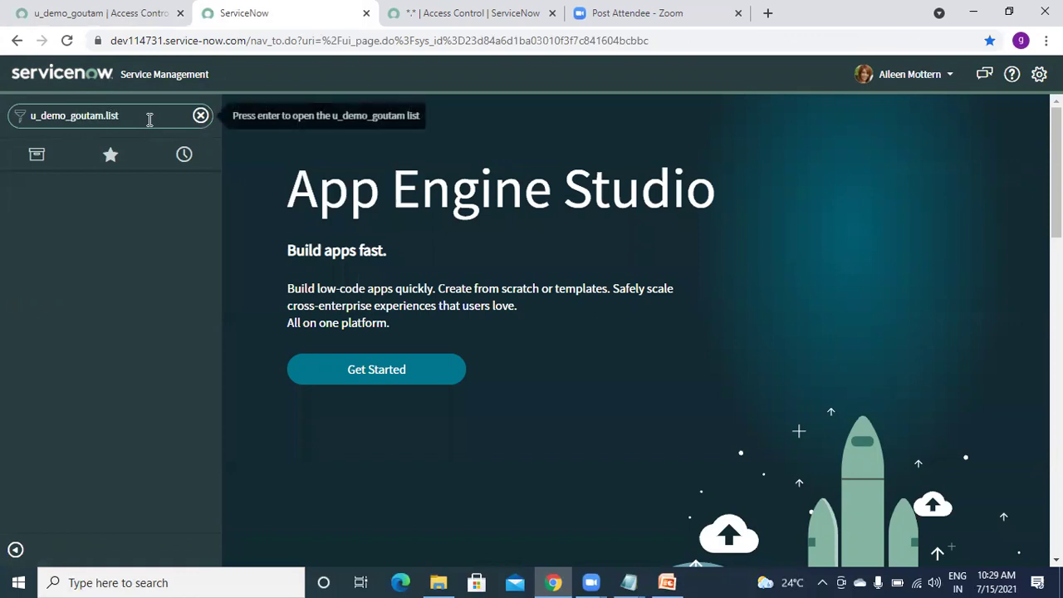
pyautogui.press('Return')
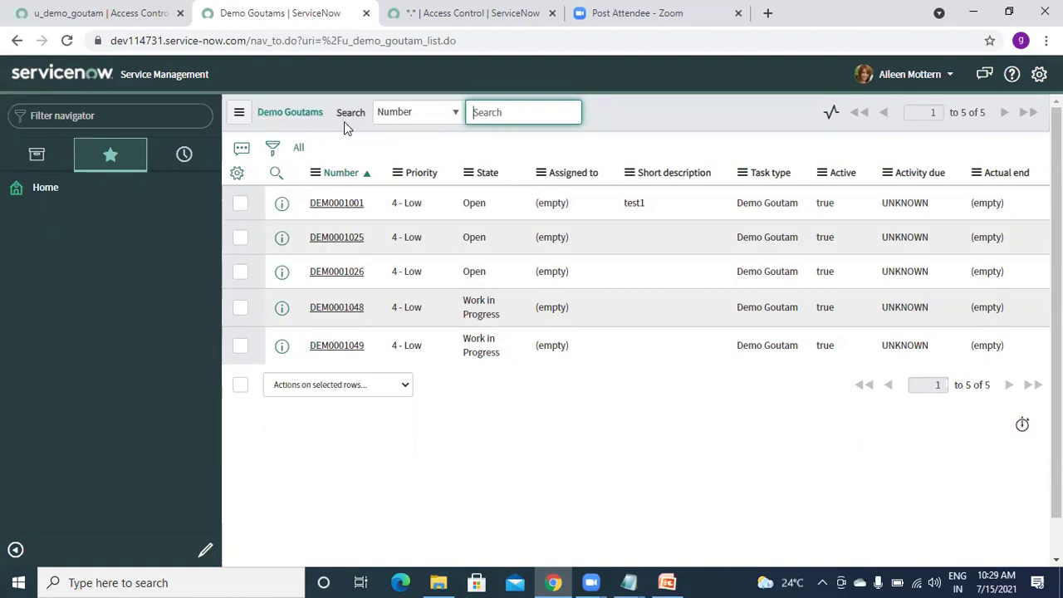
# View record DEM0001001 in a separate tab, then go back to the Demo Goutams list
pyautogui.rightClick(281, 215)
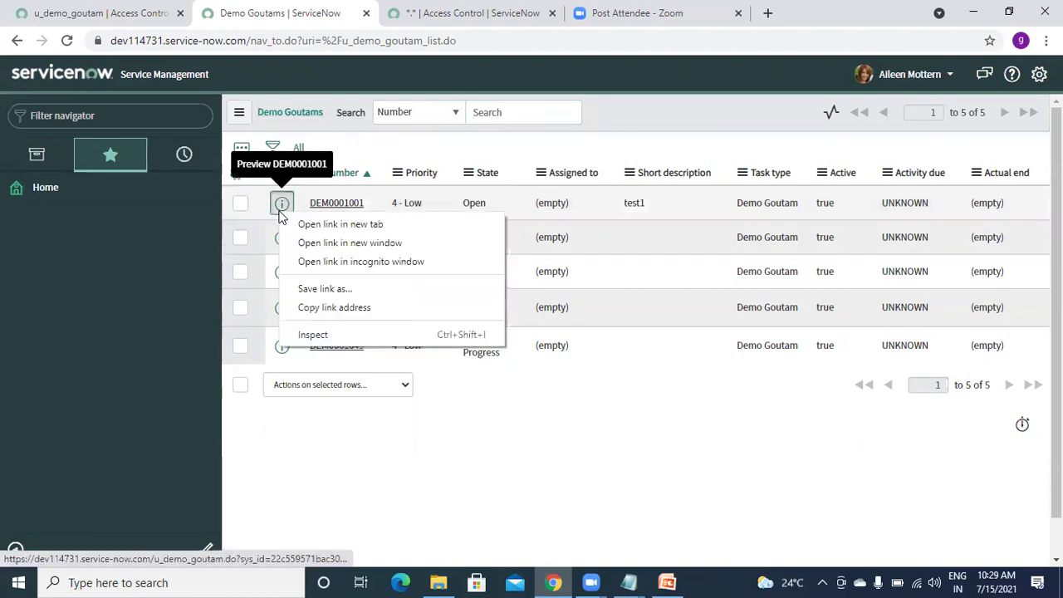
pyautogui.click(304, 226)
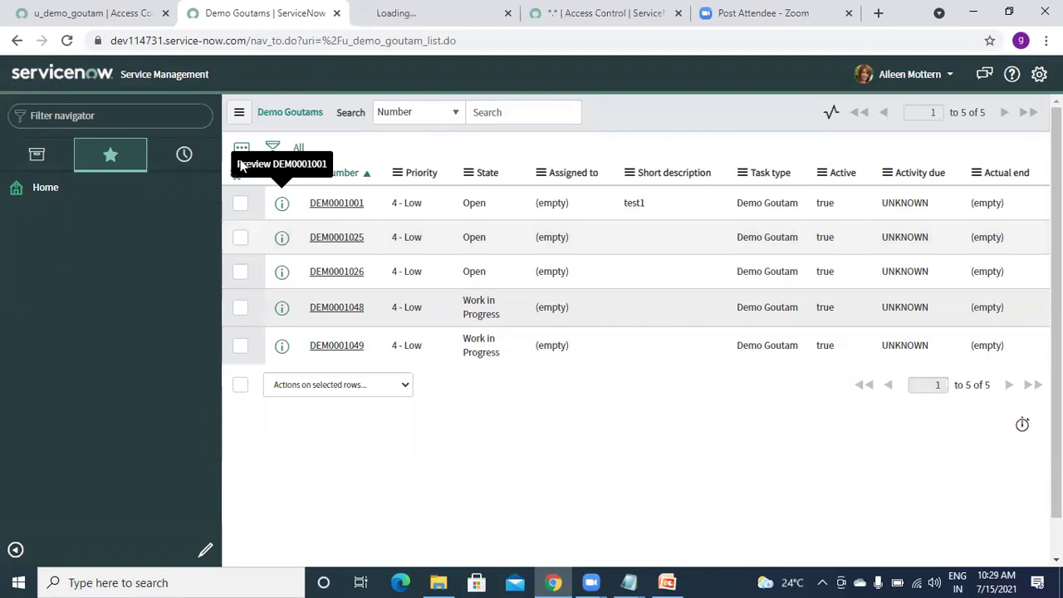
pyautogui.click(355, 23)
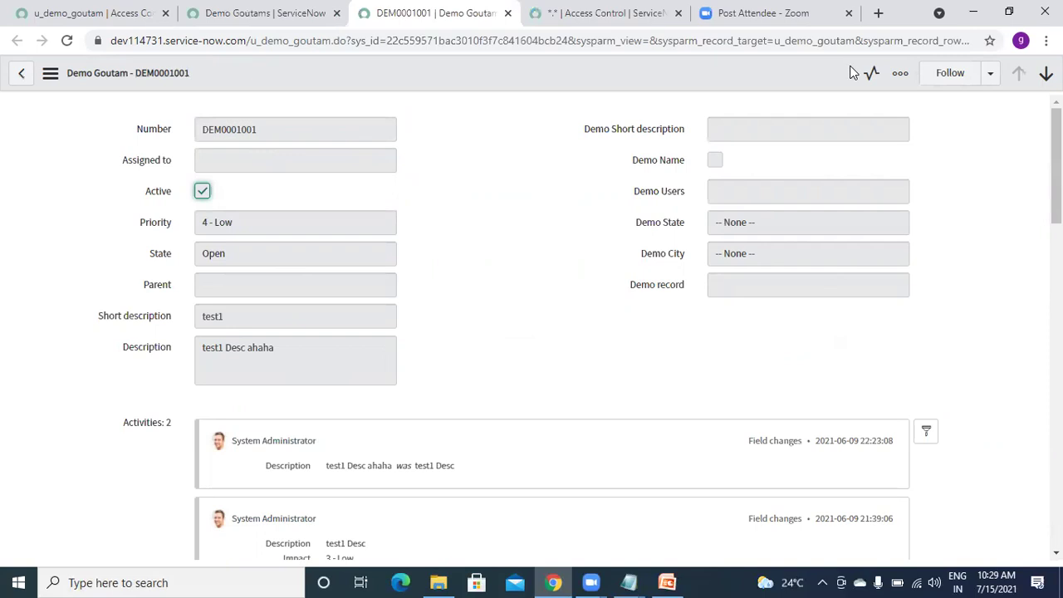
pyautogui.hotkey('ctrl', 'shift', 'Tab')
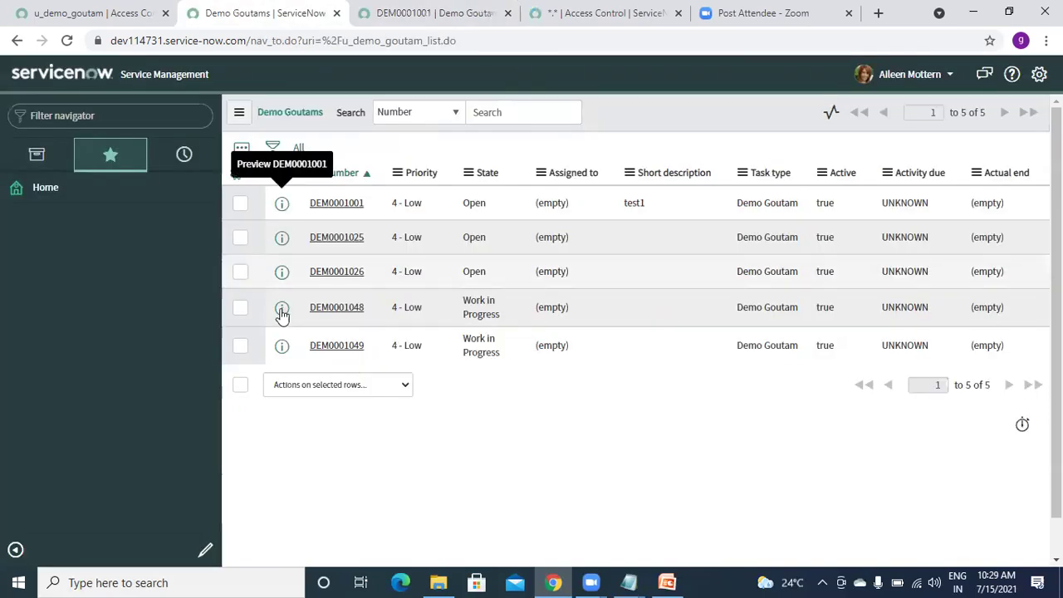
# Select all five Demo Goutam records and review the bulk actions, finding no delete option
pyautogui.click(240, 385)
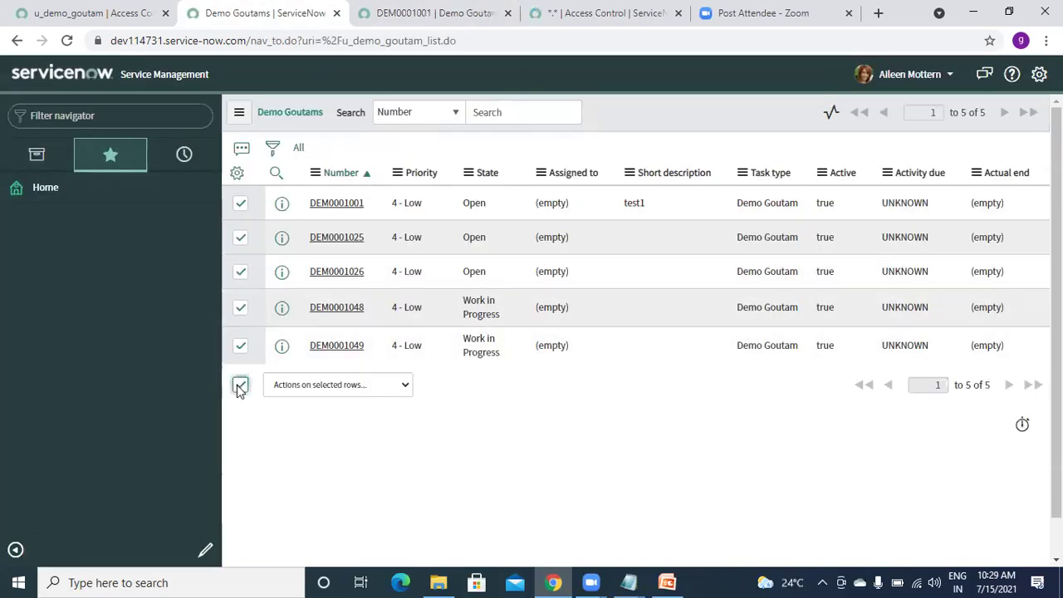
pyautogui.click(406, 386)
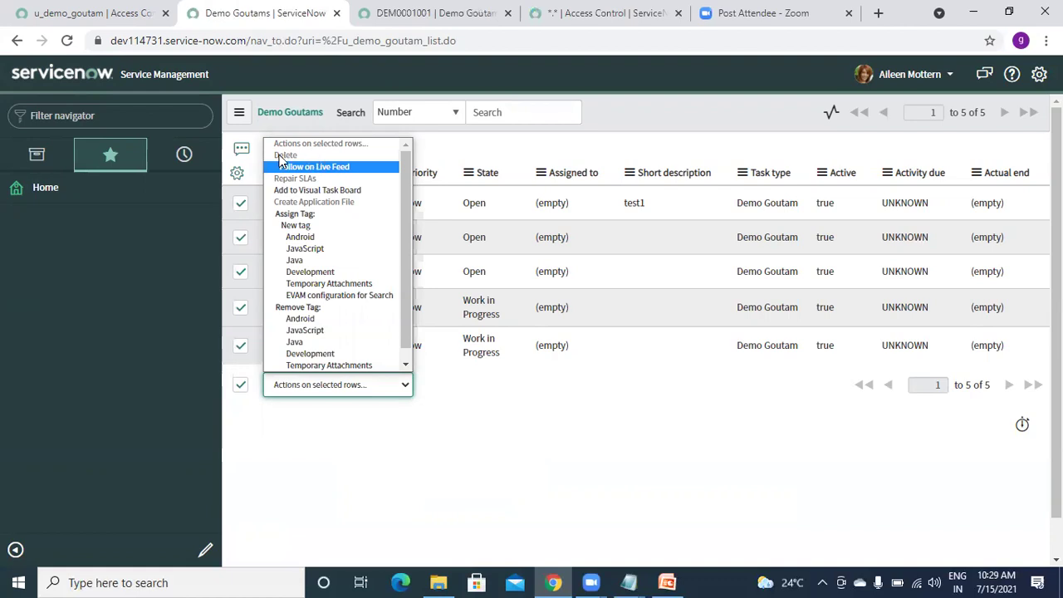
pyautogui.click(536, 429)
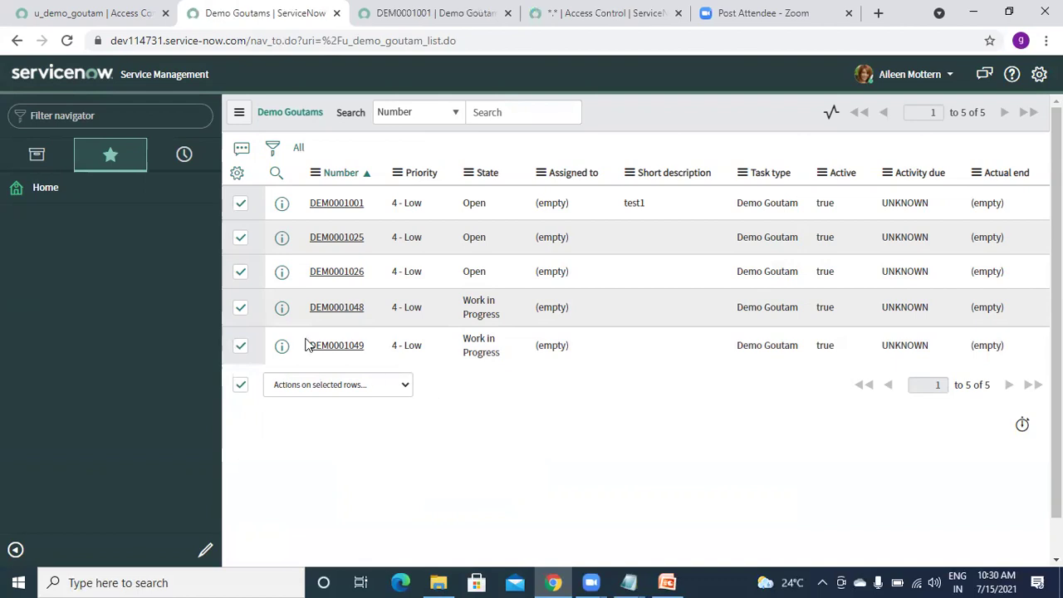
pyautogui.click(892, 80)
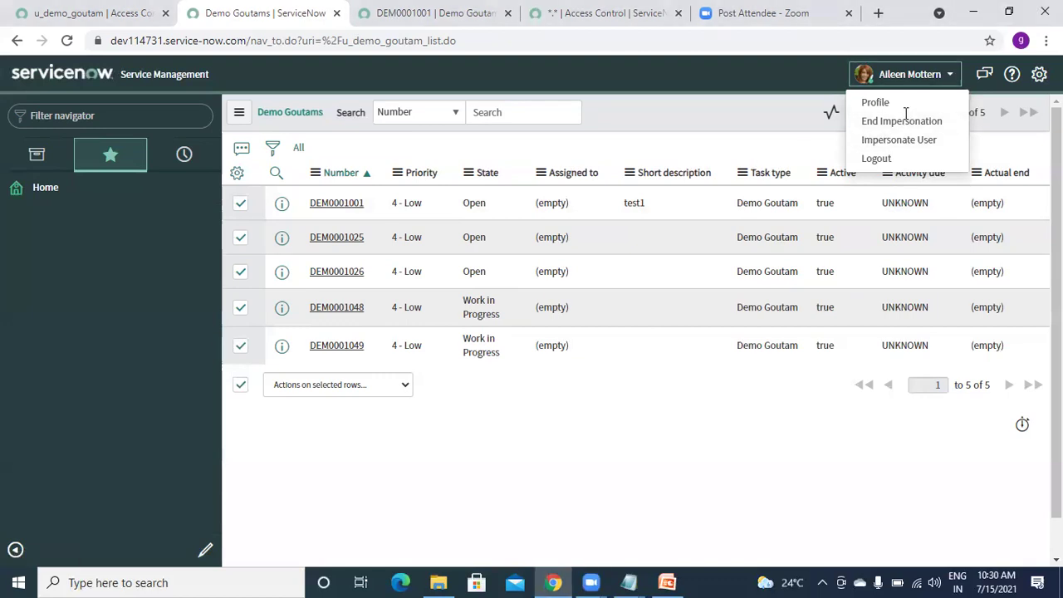
# End the impersonation, then open and cancel the Impersonate User dialog
pyautogui.click(872, 123)
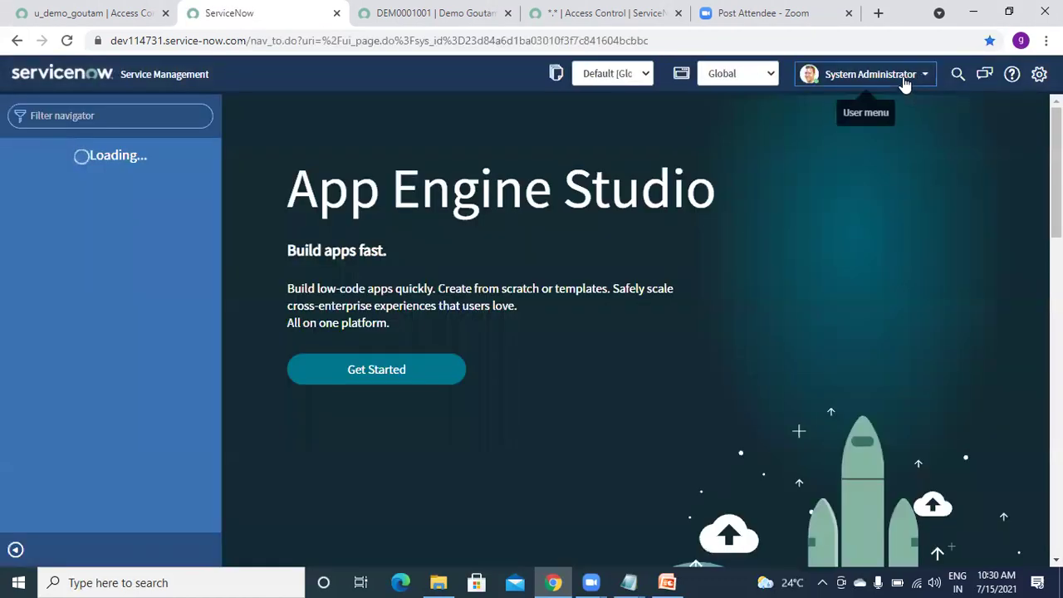
pyautogui.click(902, 81)
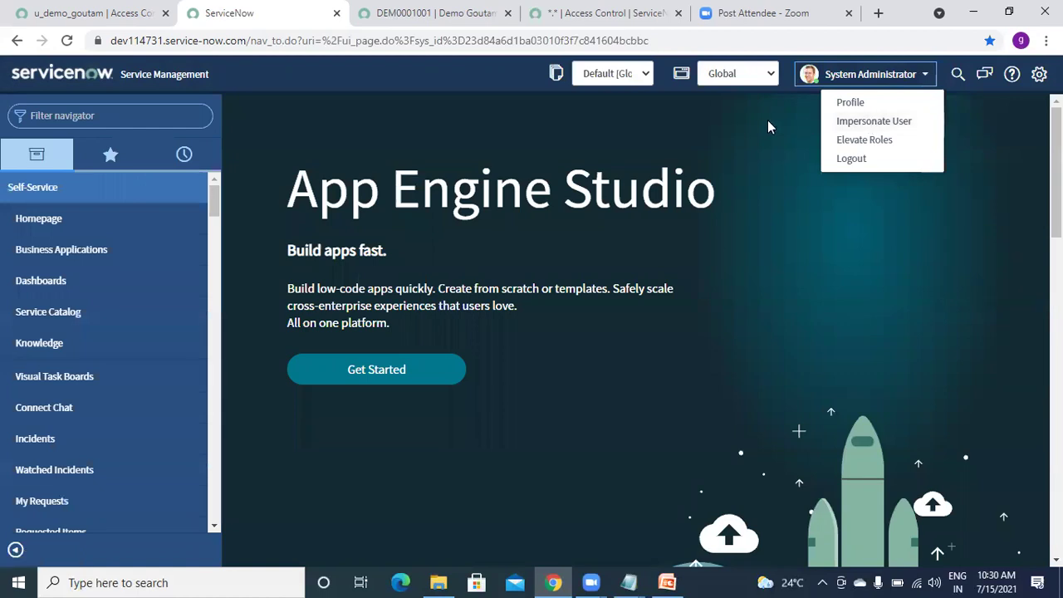
pyautogui.click(842, 126)
pyautogui.click(482, 140)
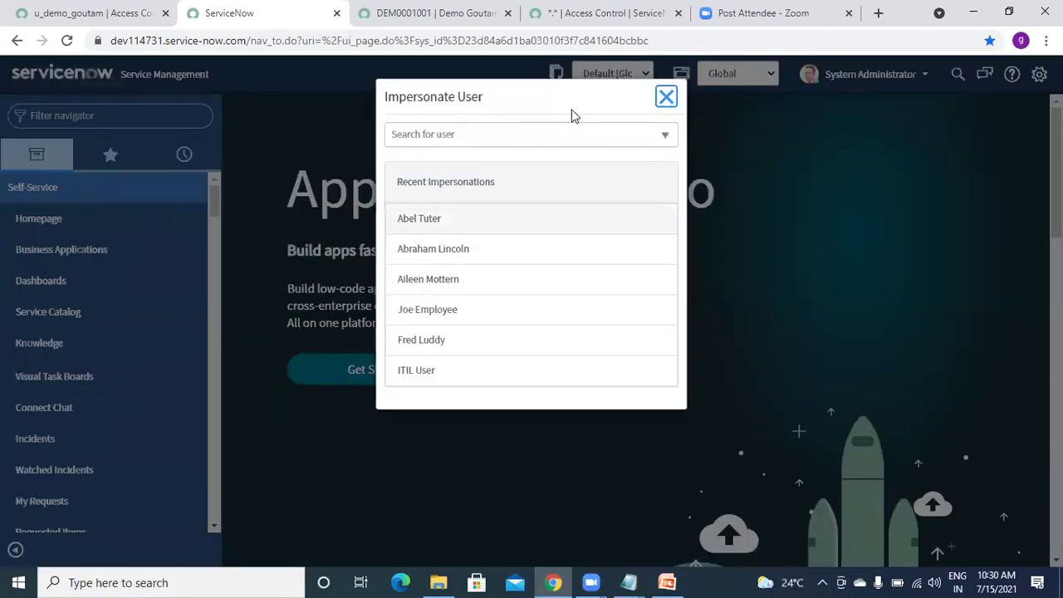
pyautogui.click(667, 98)
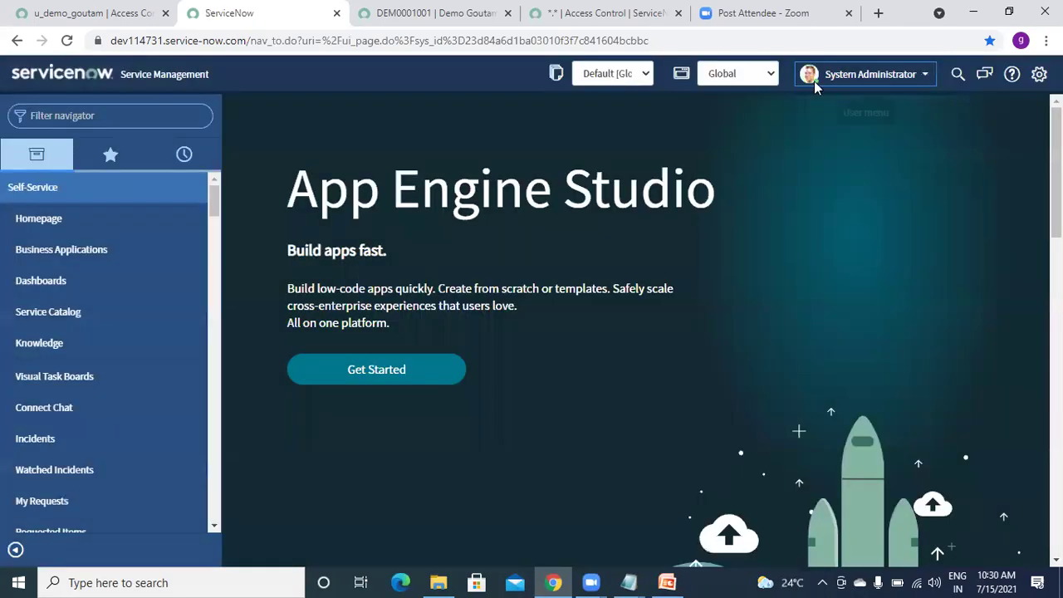
# Re-elevate to security_admin and return to the u_demo_goutam read Access Control tab
pyautogui.click(854, 76)
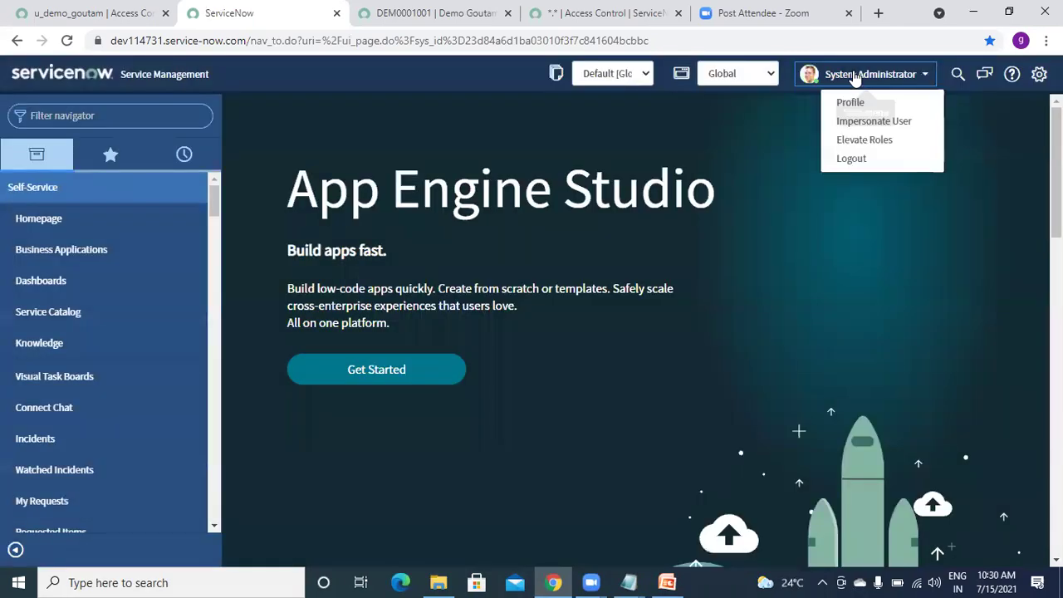
pyautogui.click(847, 139)
pyautogui.click(391, 174)
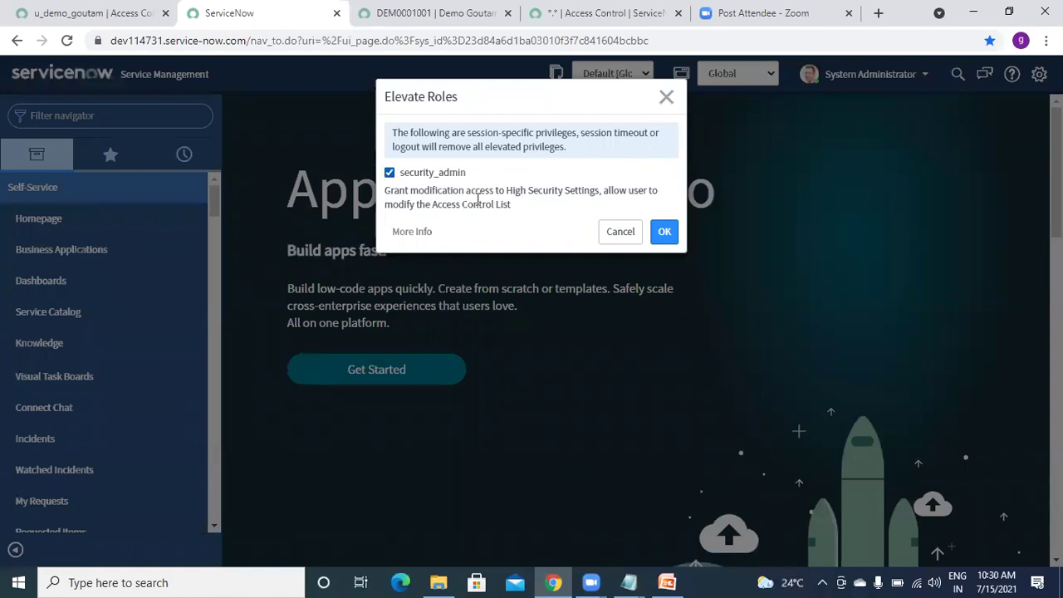
pyautogui.click(666, 240)
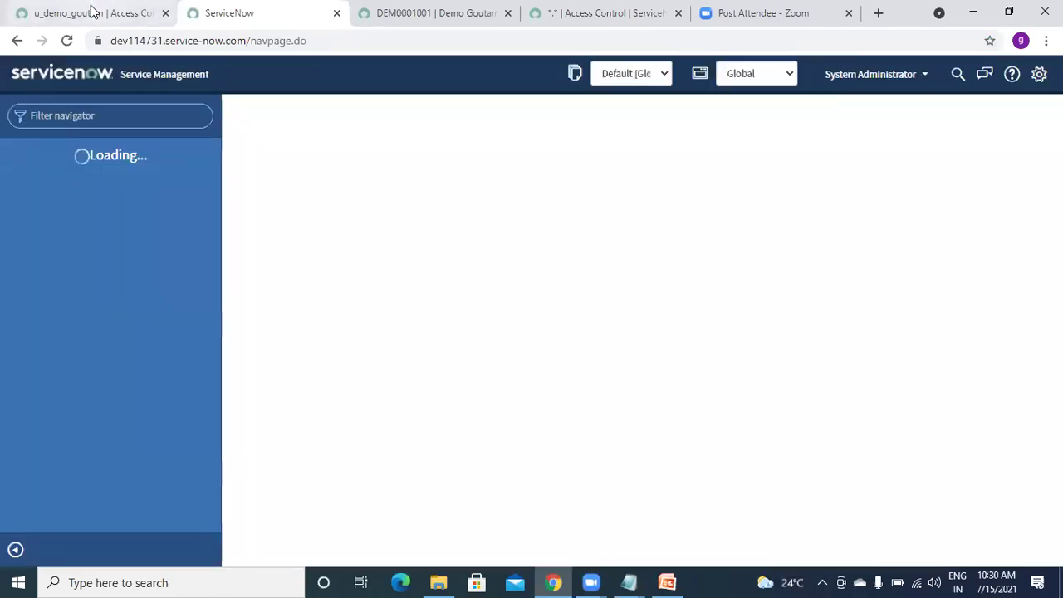
pyautogui.click(93, 12)
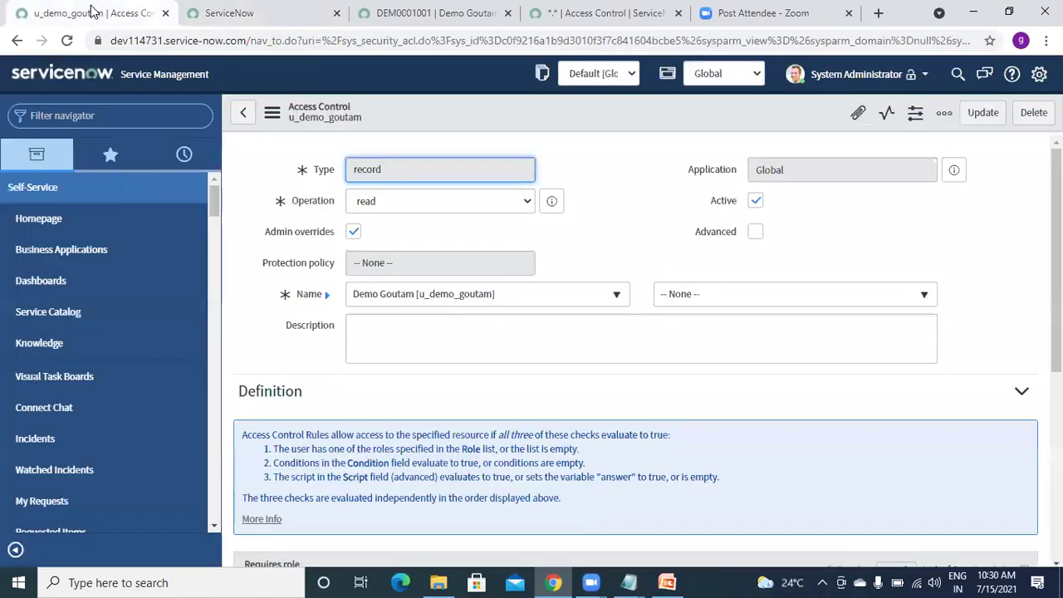
# Filter the navigator for 'acl', open Access Control (ACL), and create a New record
pyautogui.click(118, 115)
pyautogui.write('table')
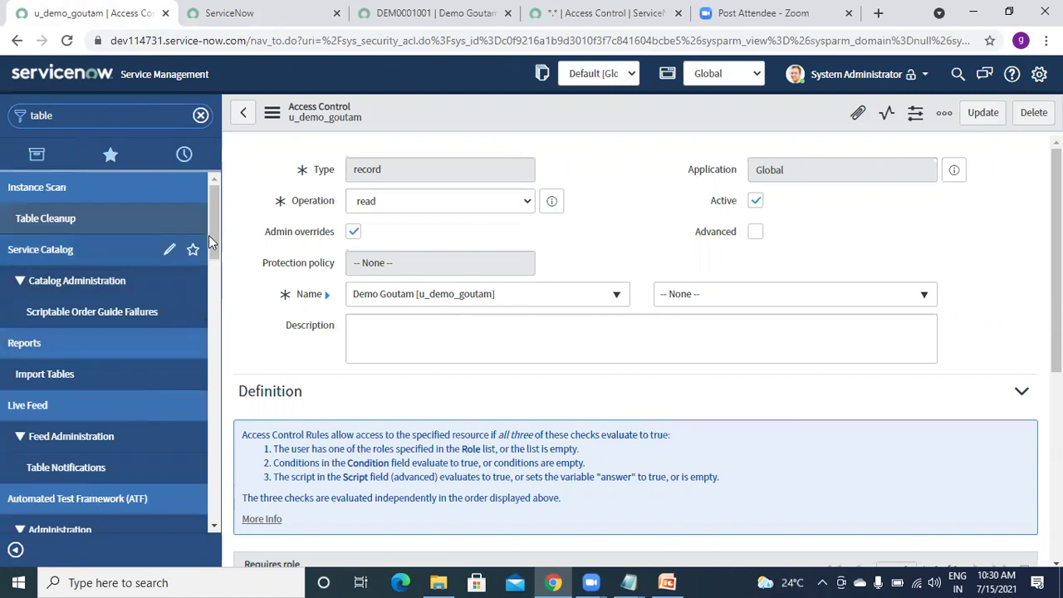
pyautogui.scroll(-3, 212, 244)
pyautogui.scroll(3, 183, 149)
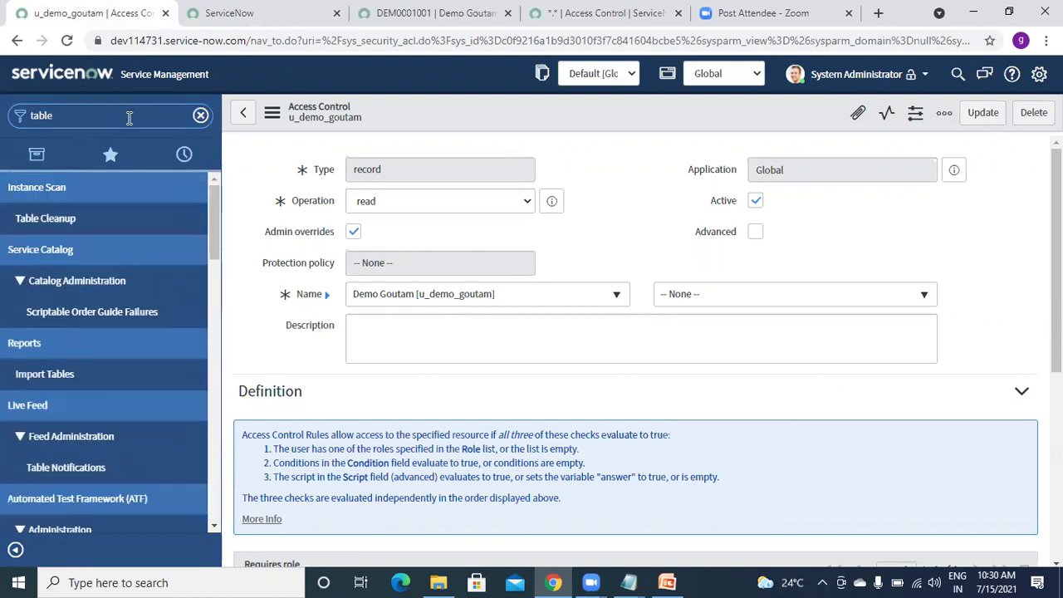
pyautogui.doubleClick(128, 117)
pyautogui.write('acl')
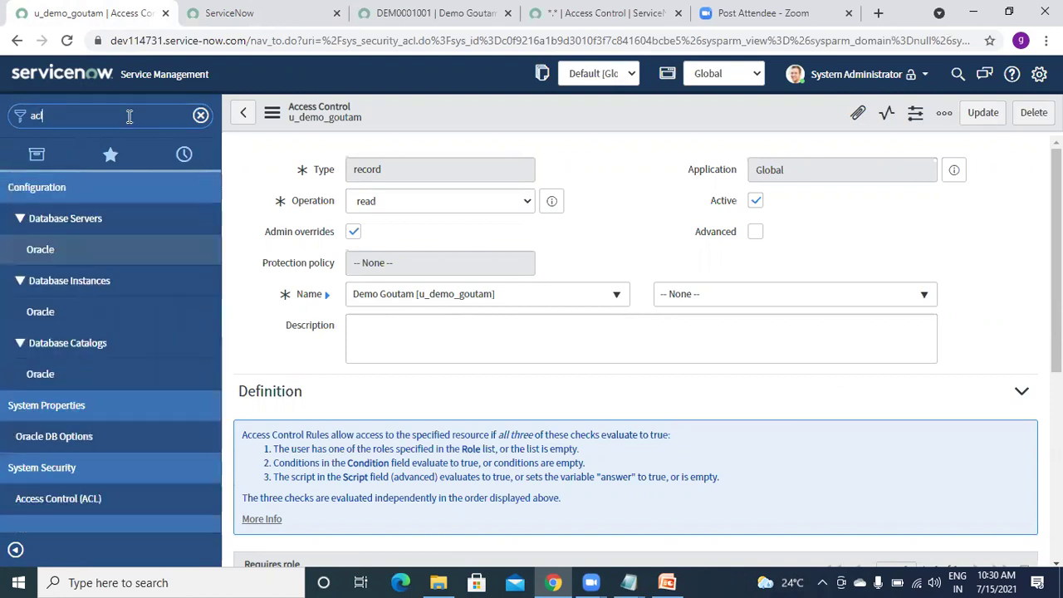
pyautogui.click(53, 499)
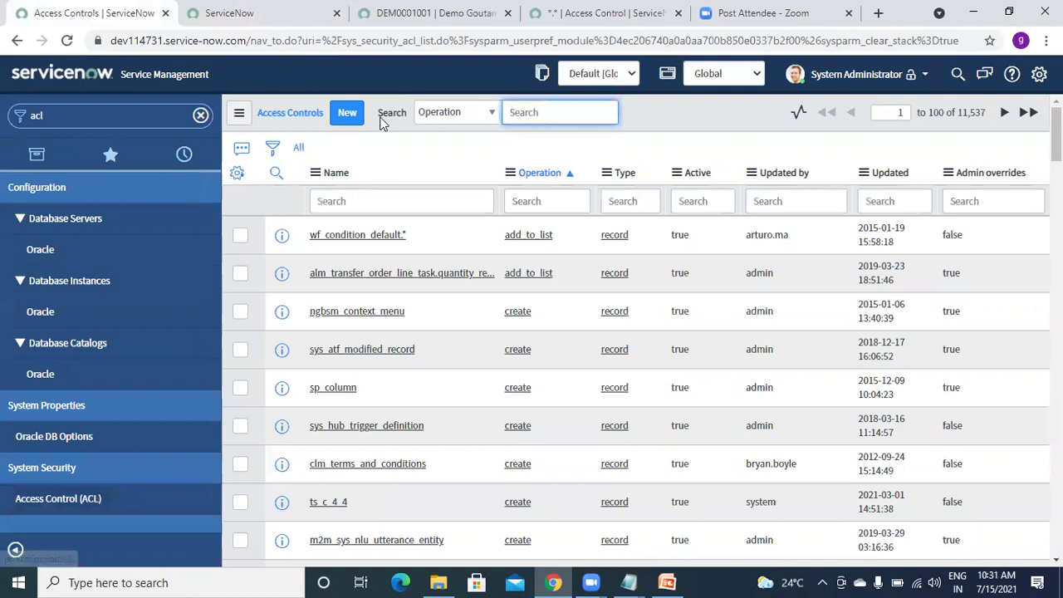
pyautogui.click(347, 113)
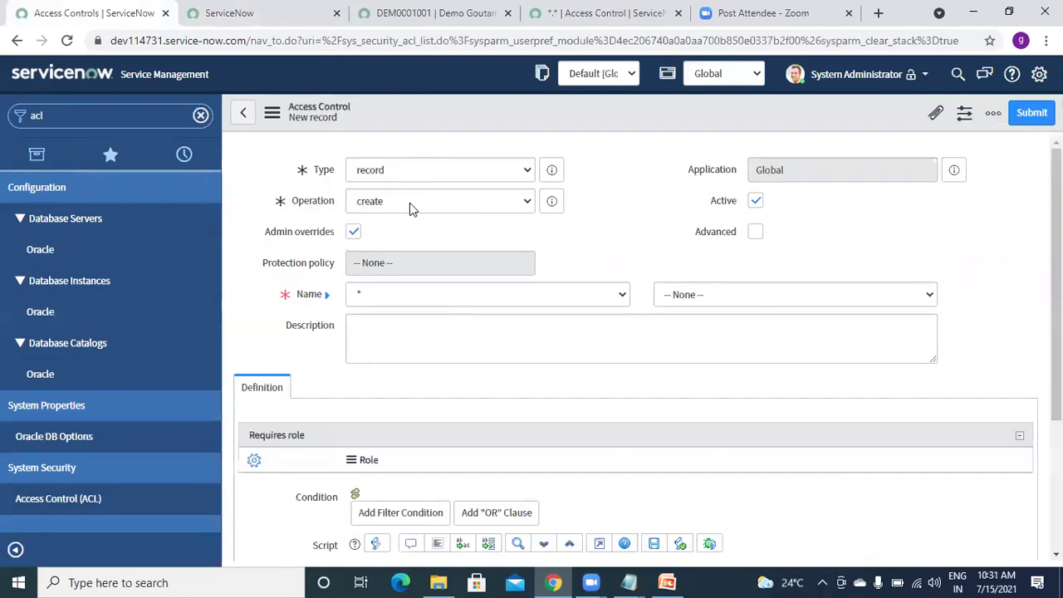
# Make the new ACL a read rule on the Number field of Demo Goutam [u_demo_goutam]
pyautogui.click(409, 202)
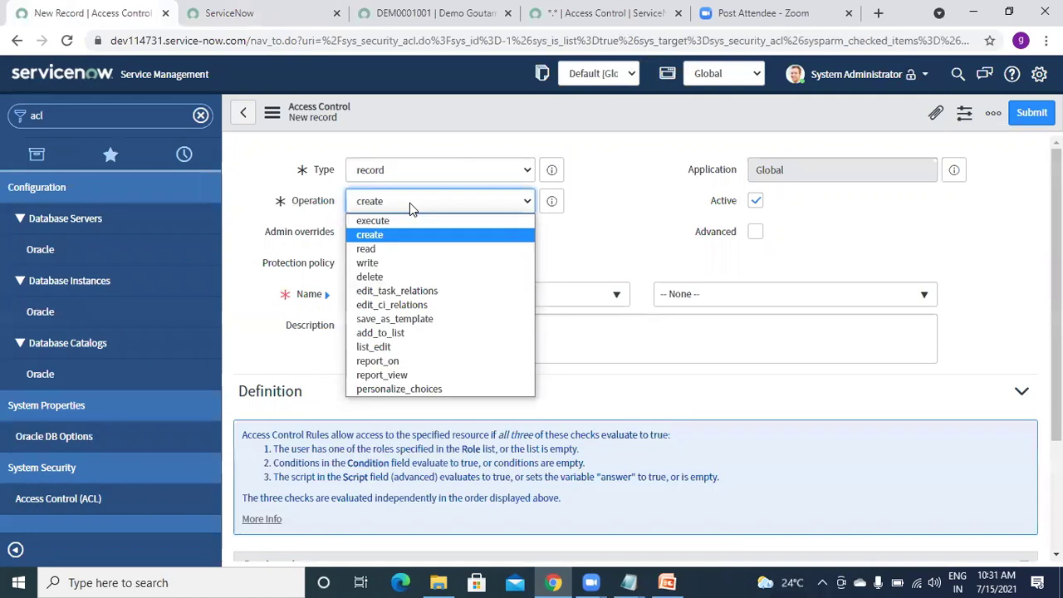
pyautogui.click(376, 251)
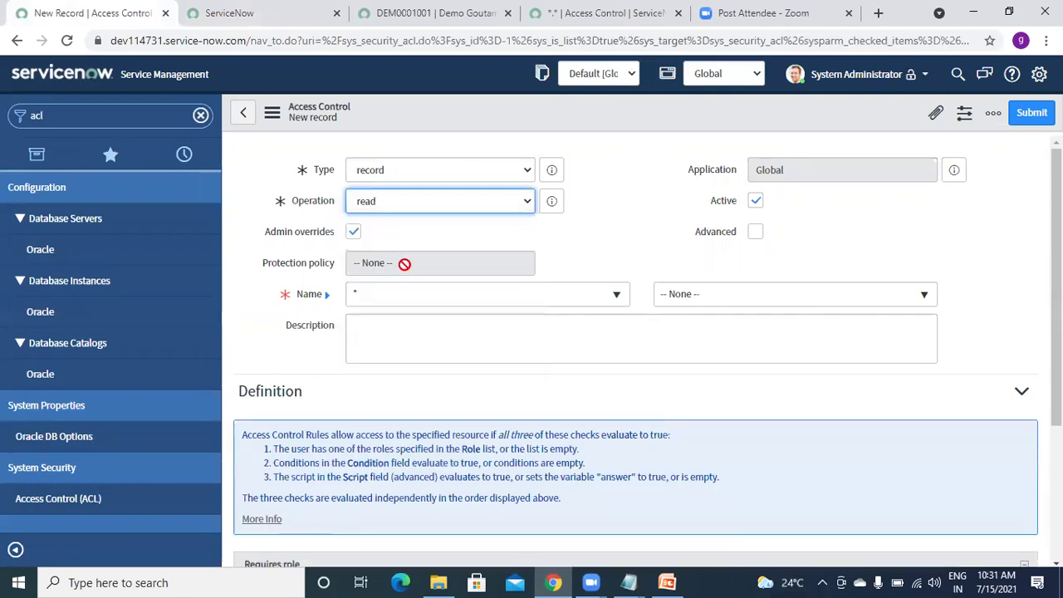
pyautogui.click(424, 301)
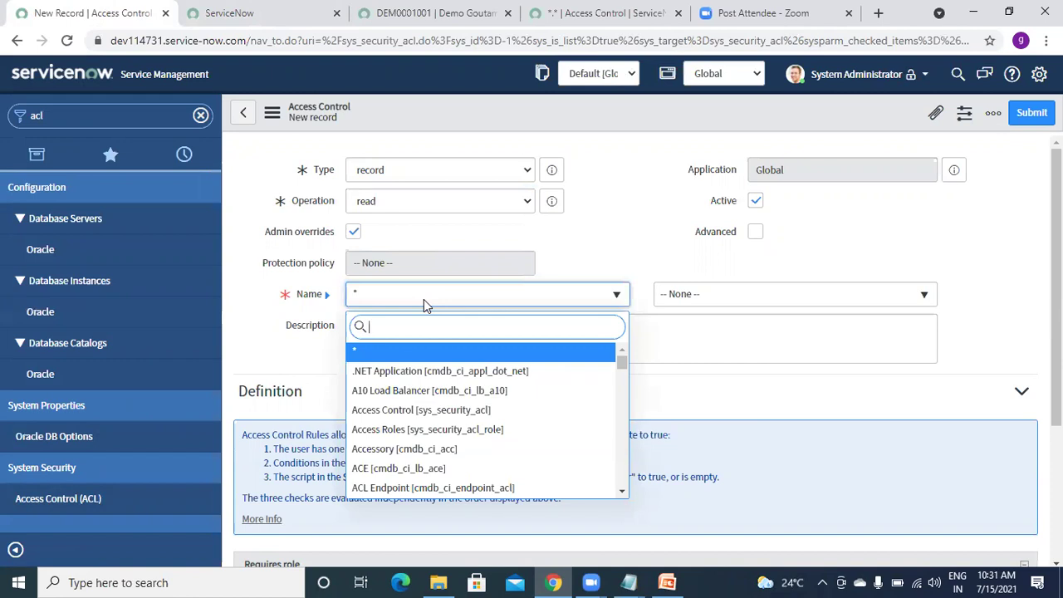
pyautogui.write('u_')
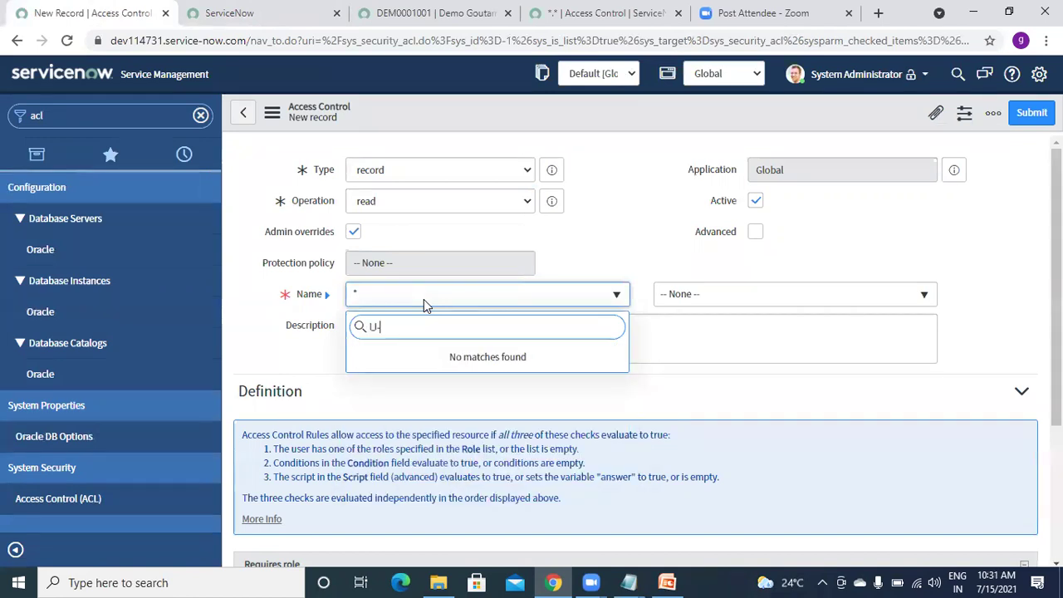
pyautogui.write('demo')
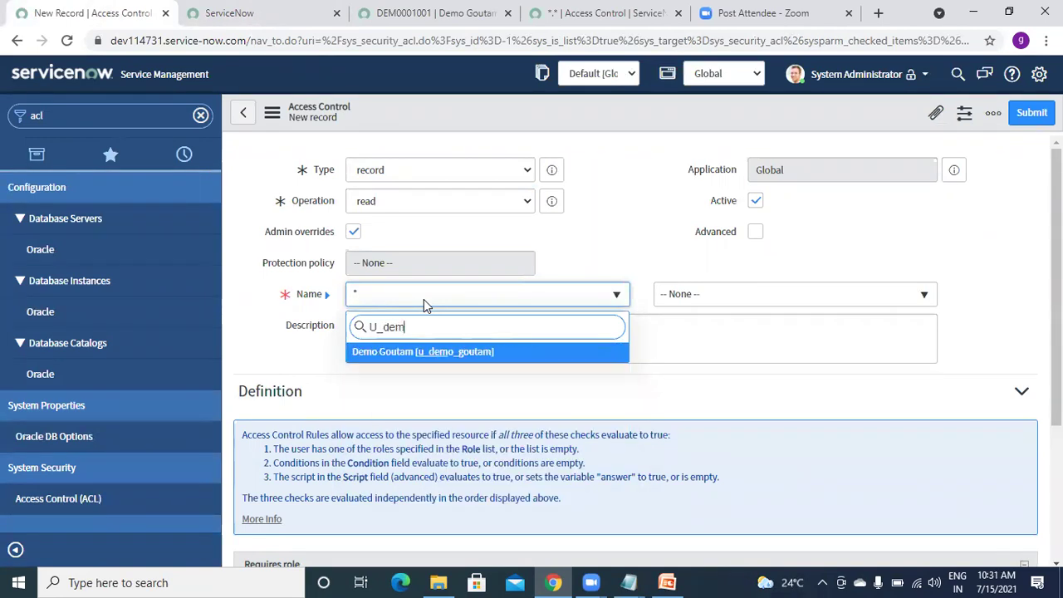
pyautogui.click(450, 351)
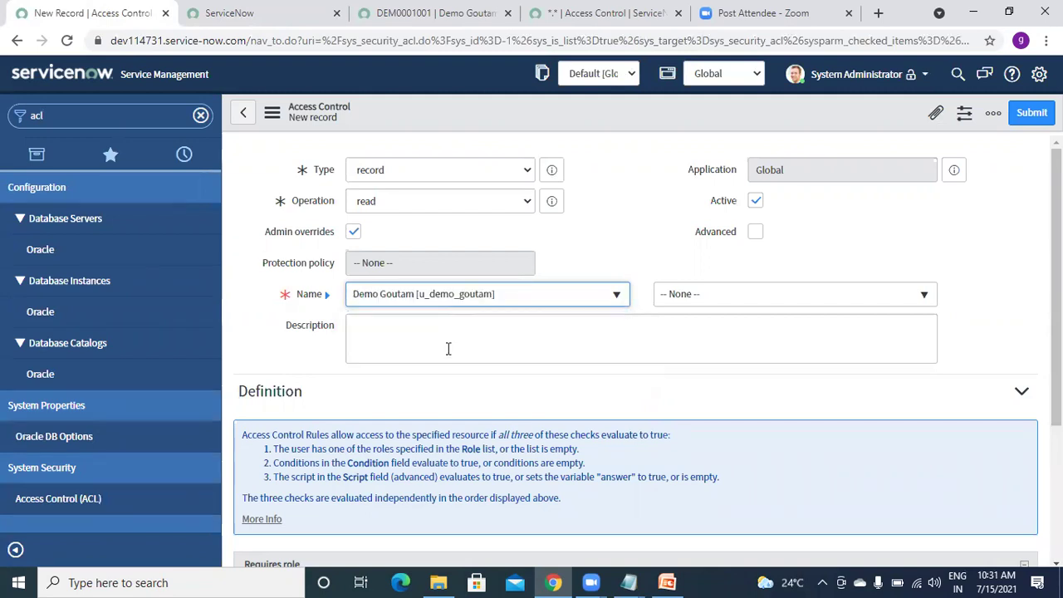
pyautogui.click(700, 298)
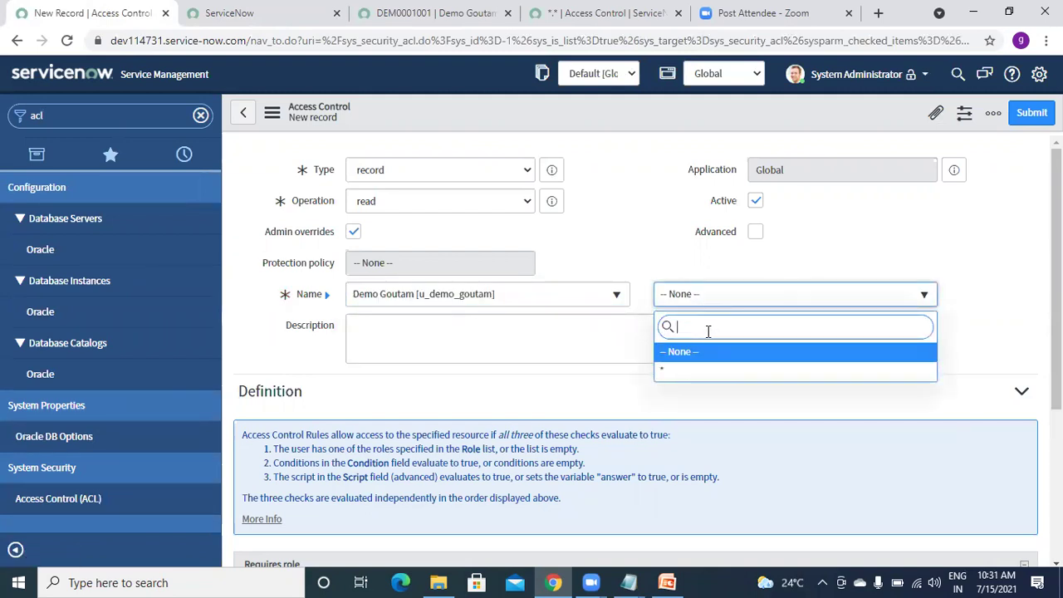
pyautogui.write('num')
pyautogui.click(675, 372)
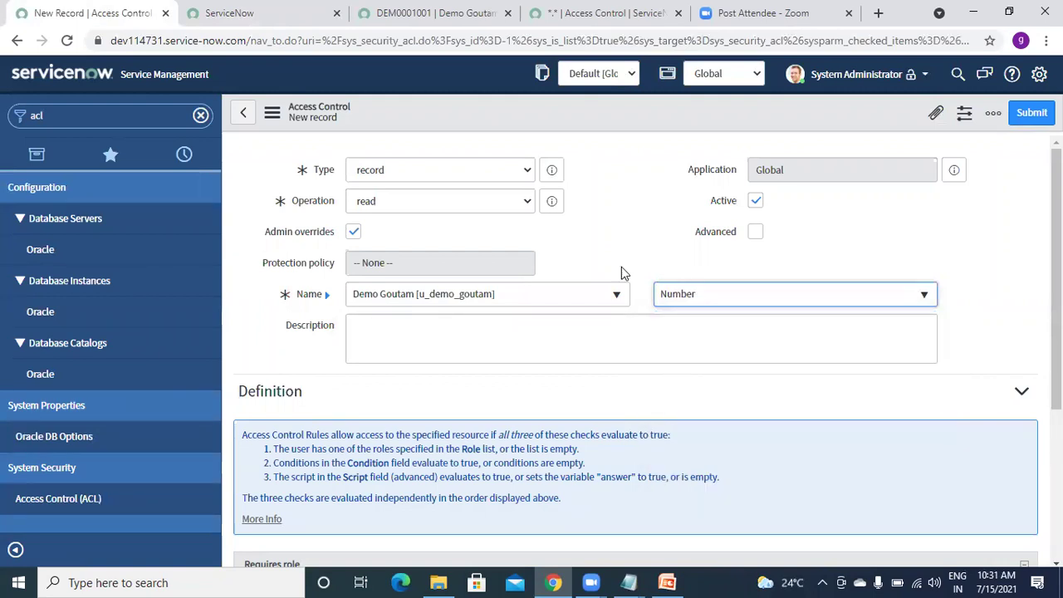
pyautogui.click(613, 237)
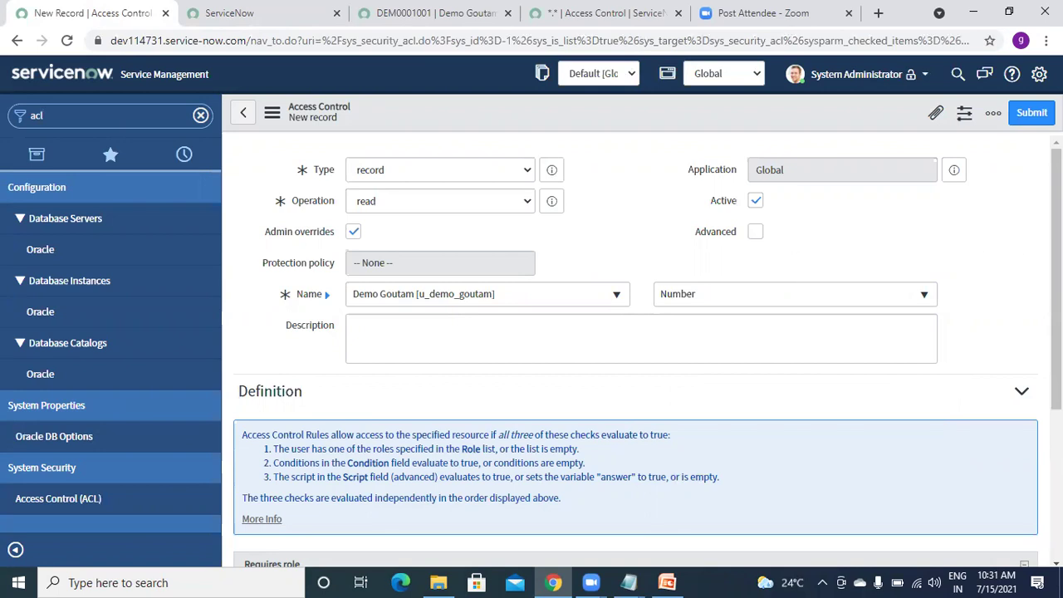
# Add Demo Role as the required role for the ACL
pyautogui.scroll(-3, 407, 374)
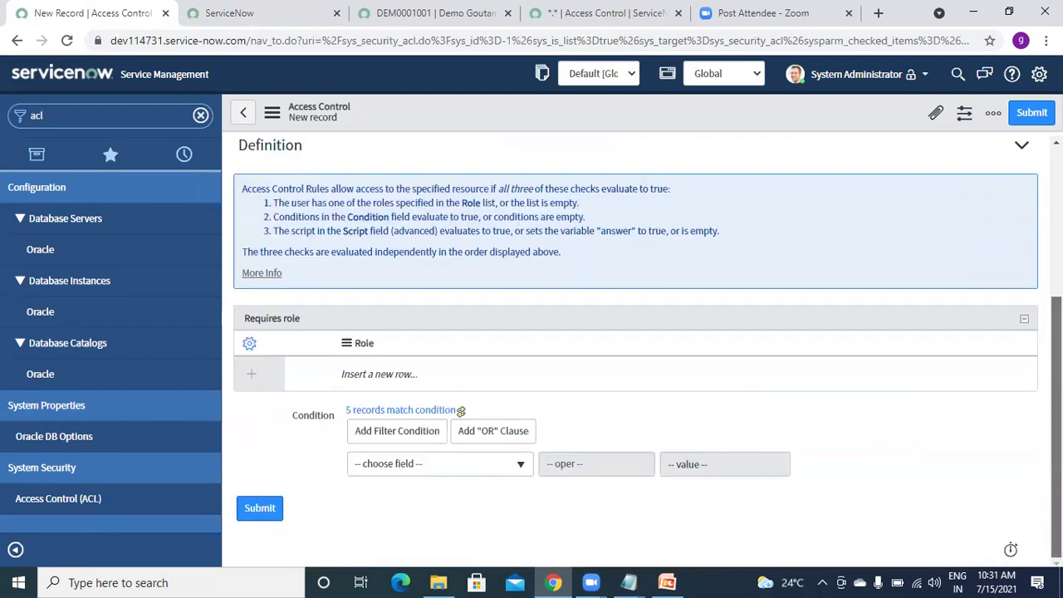
pyautogui.doubleClick(379, 370)
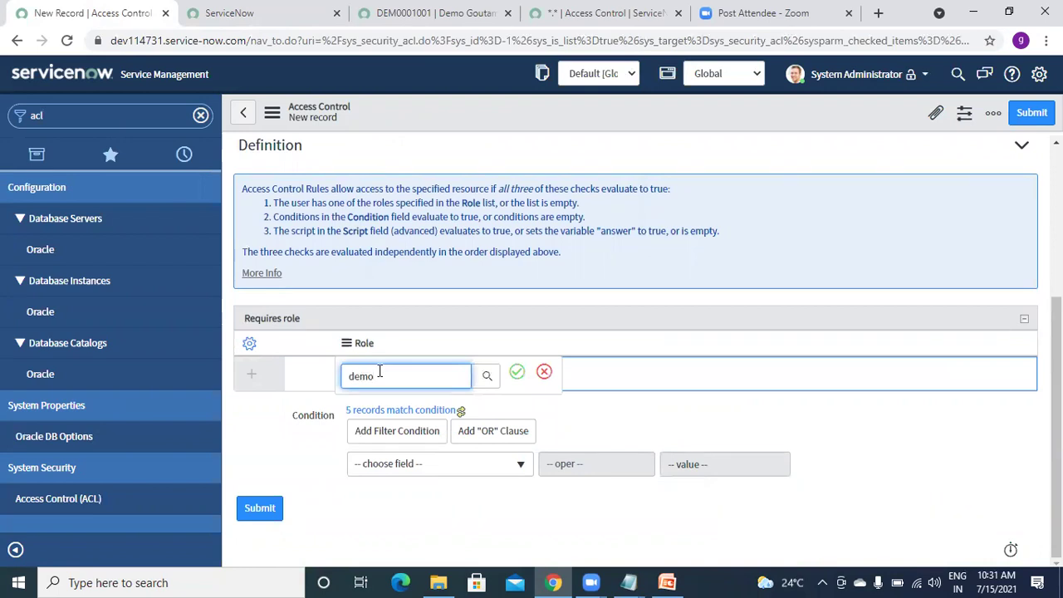
pyautogui.write('demo')
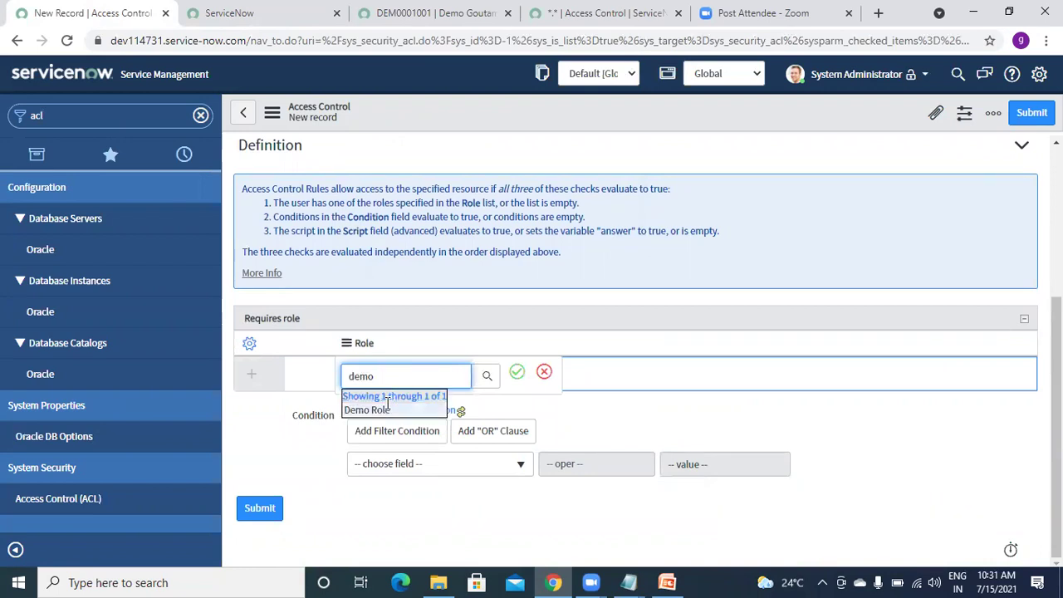
pyautogui.click(382, 404)
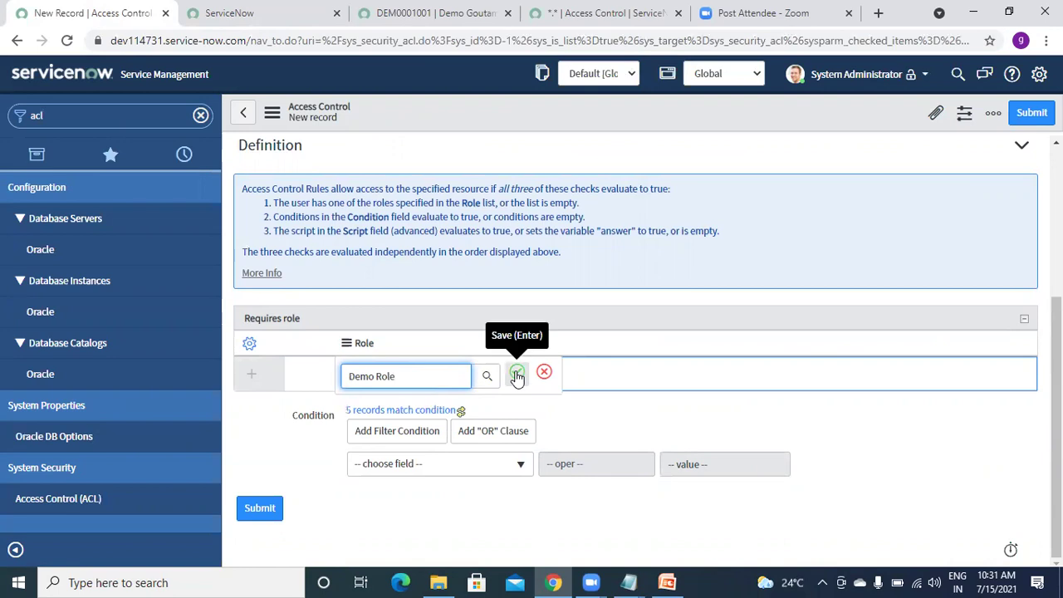
pyautogui.click(517, 375)
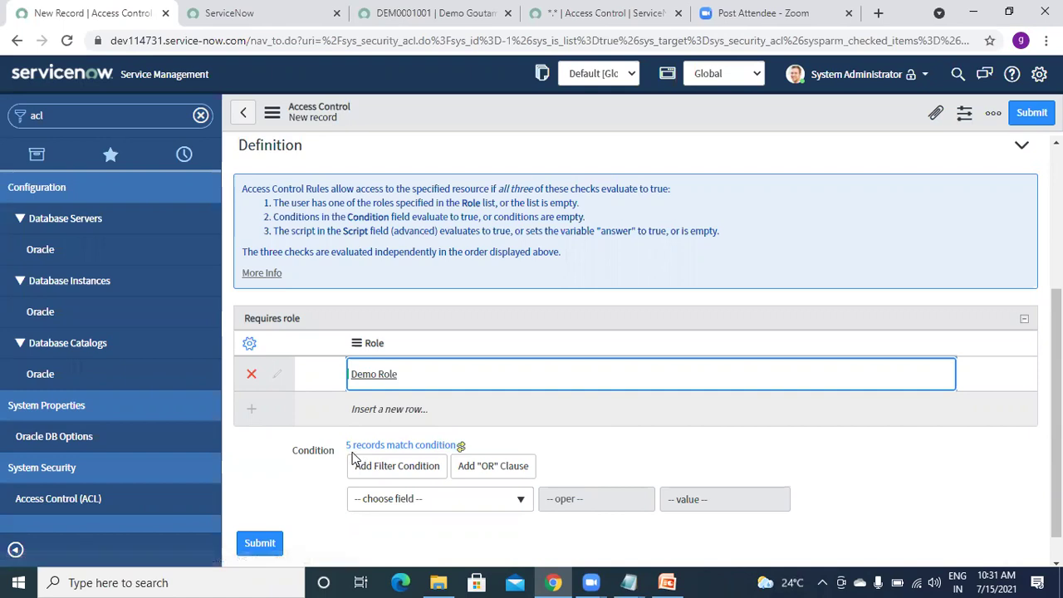
pyautogui.scroll(3, 459, 446)
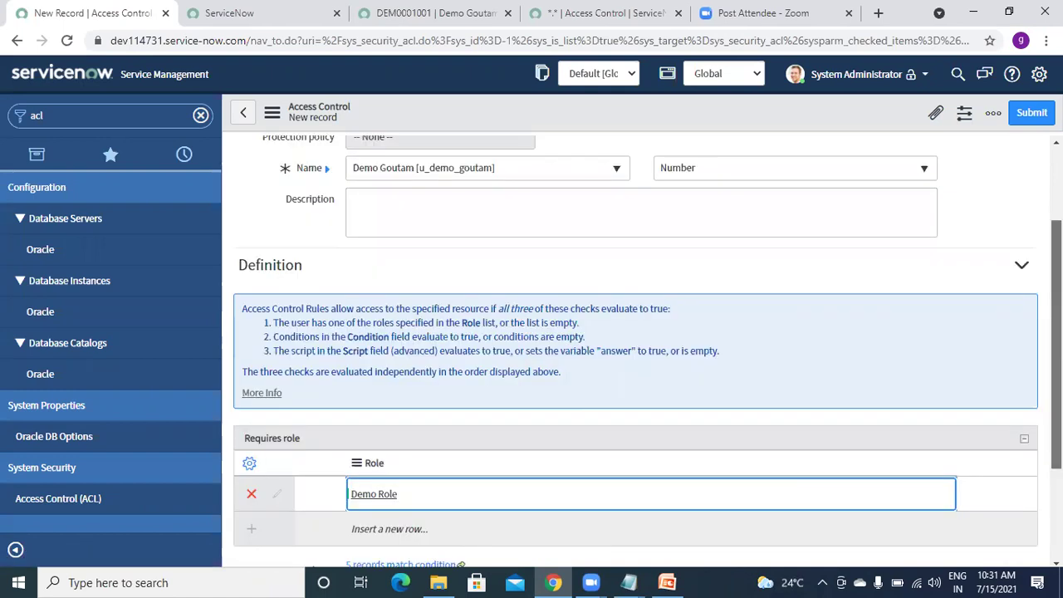
pyautogui.click(1034, 114)
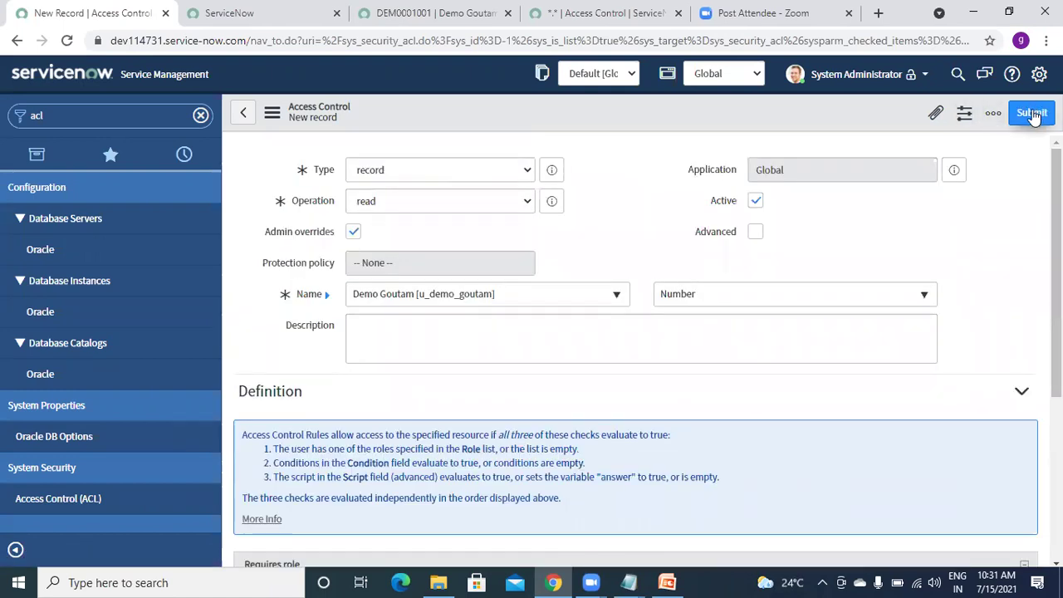
# Submit the Number read ACL past the Verify Security Rules check and switch to the App Engine Studio tab
pyautogui.click(1034, 114)
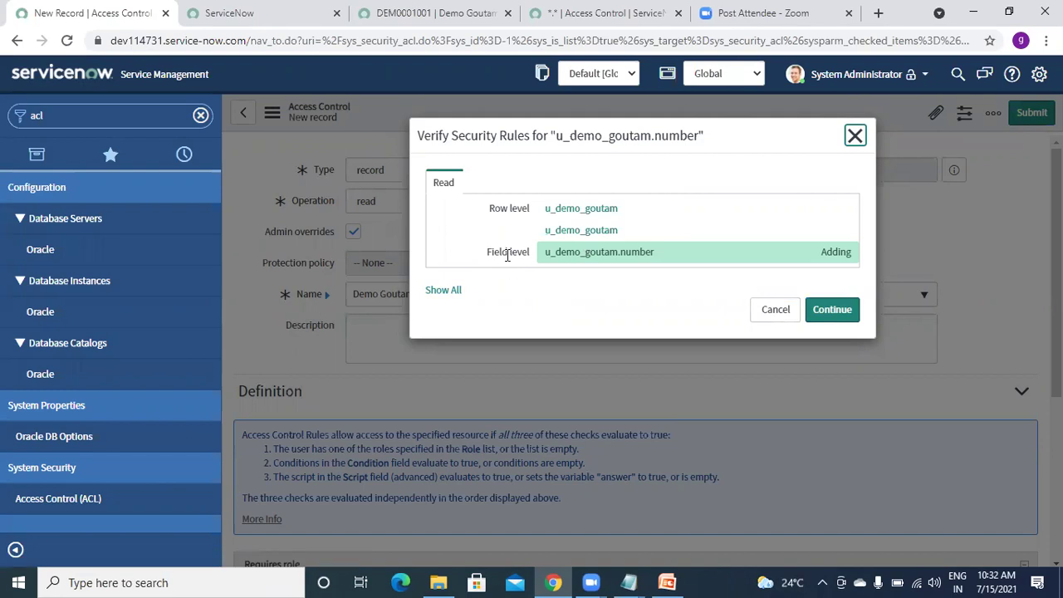
pyautogui.click(432, 293)
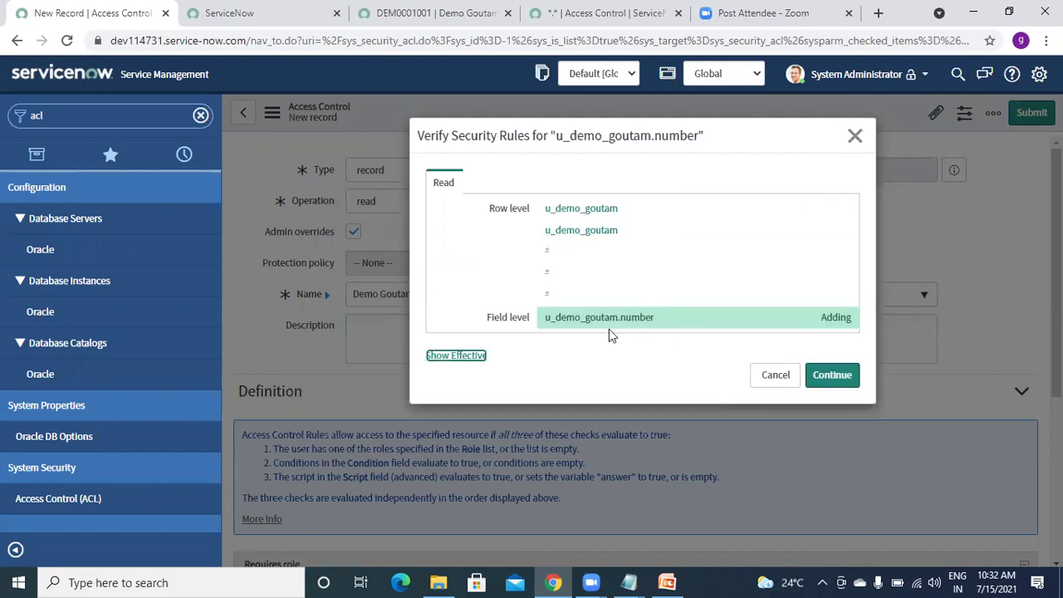
pyautogui.click(835, 382)
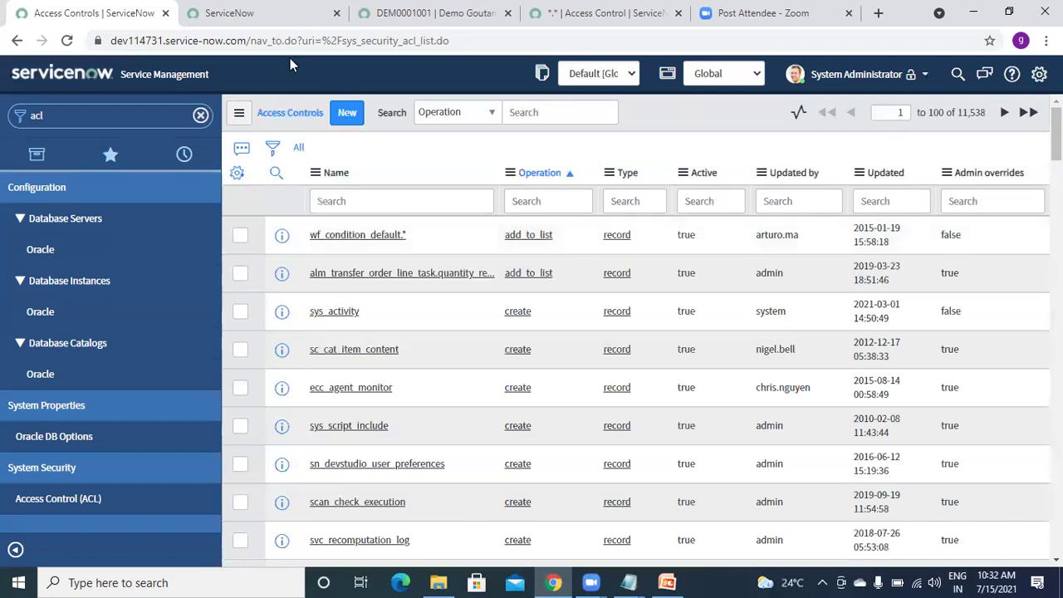
pyautogui.click(271, 18)
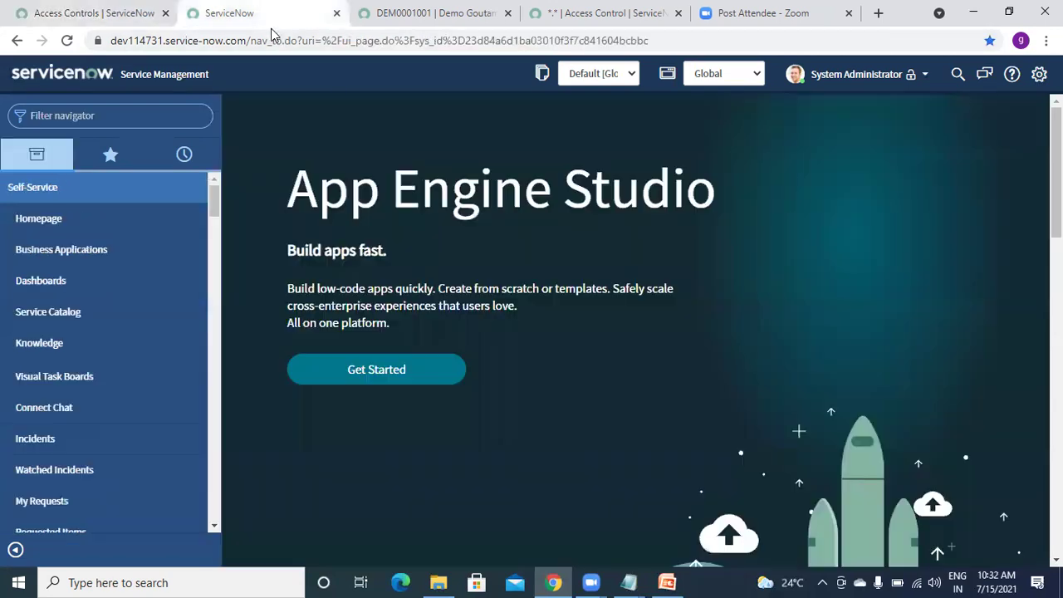
pyautogui.click(840, 74)
# Impersonate the recently used test user
pyautogui.click(872, 121)
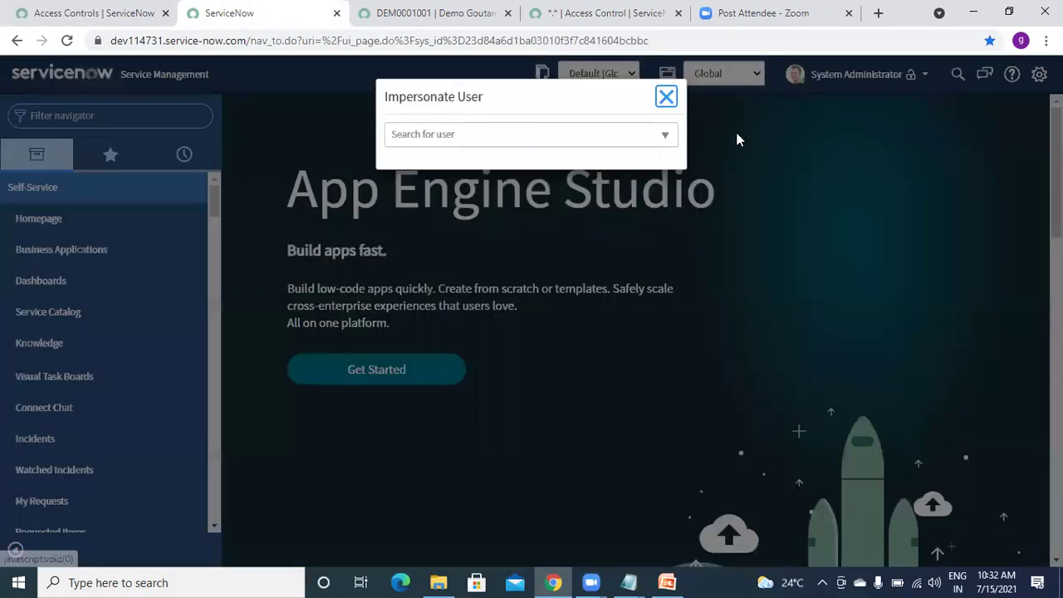
pyautogui.click(470, 138)
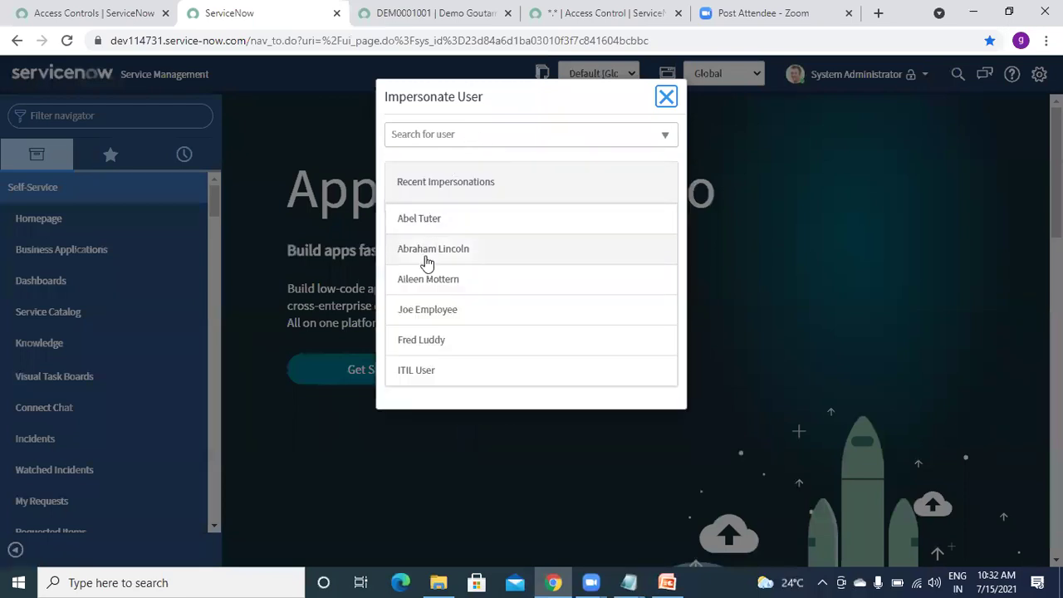
pyautogui.click(428, 283)
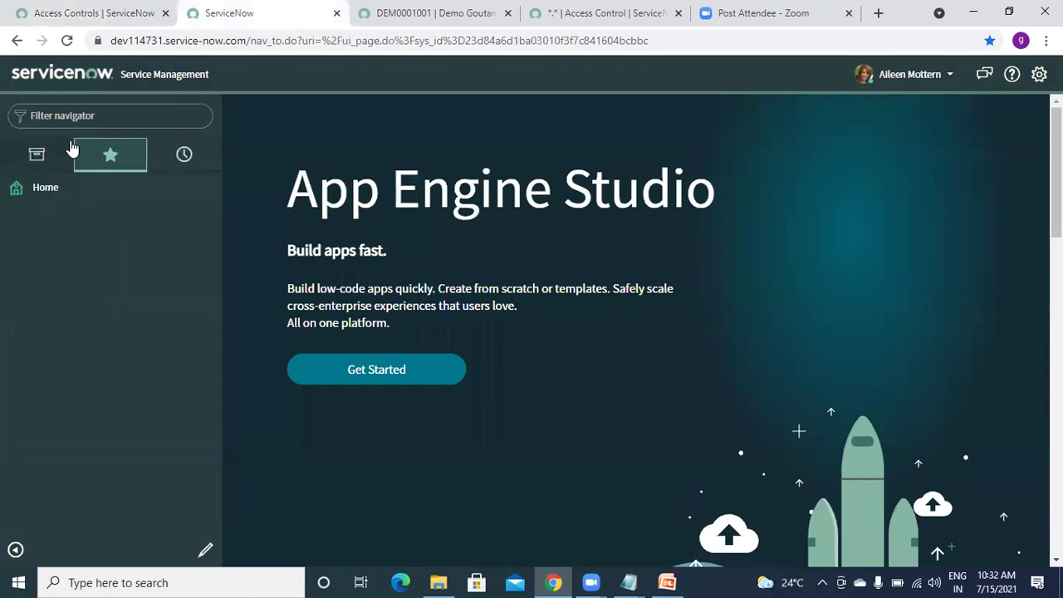
# Open the u_demo_goutam list from the filter navigator to view its five DEM records
pyautogui.click(143, 124)
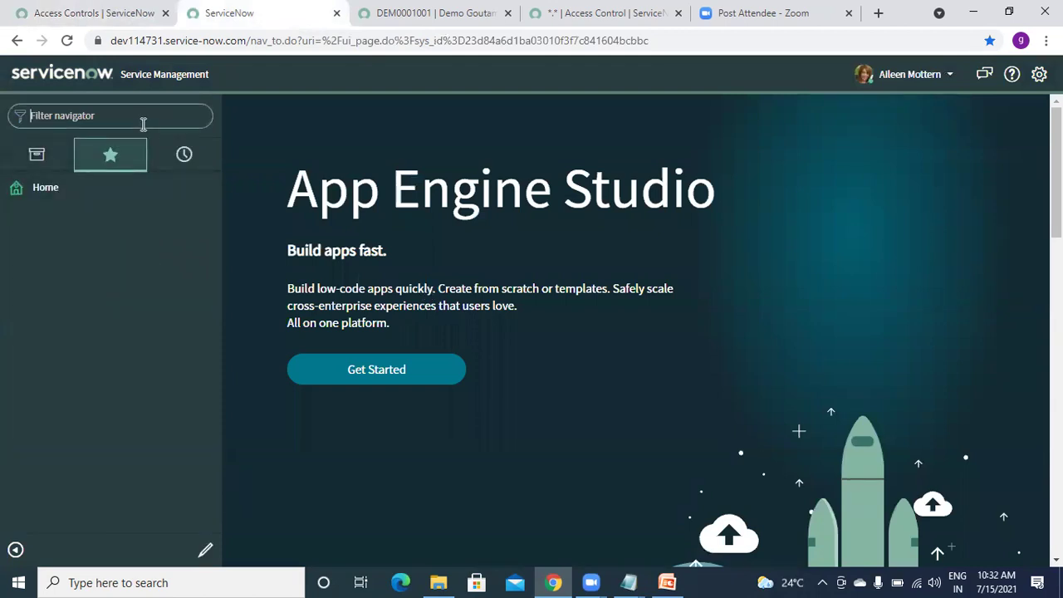
pyautogui.write('u_demo+goutam.')
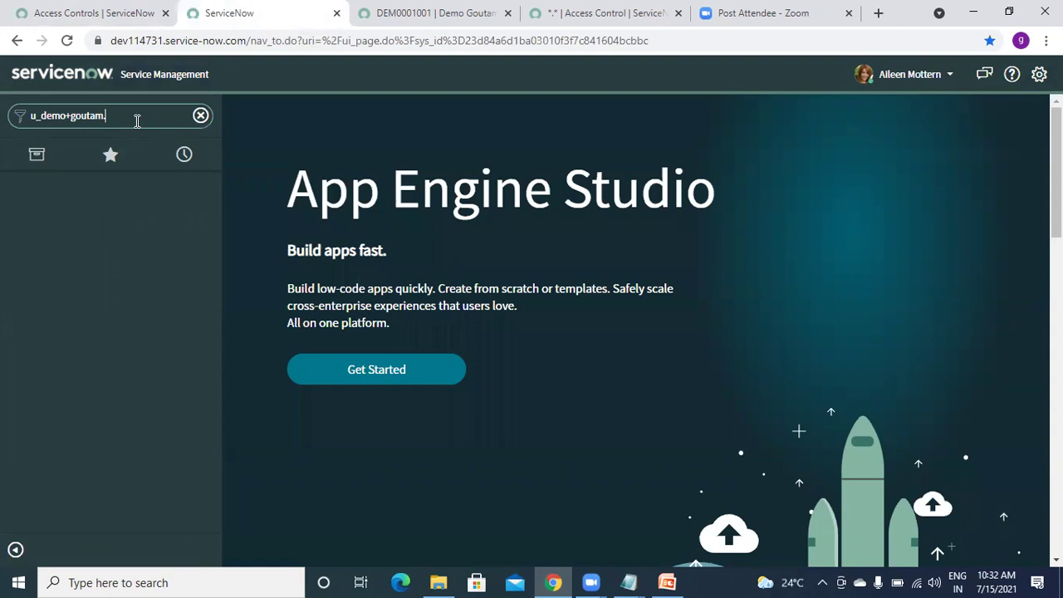
pyautogui.write('list')
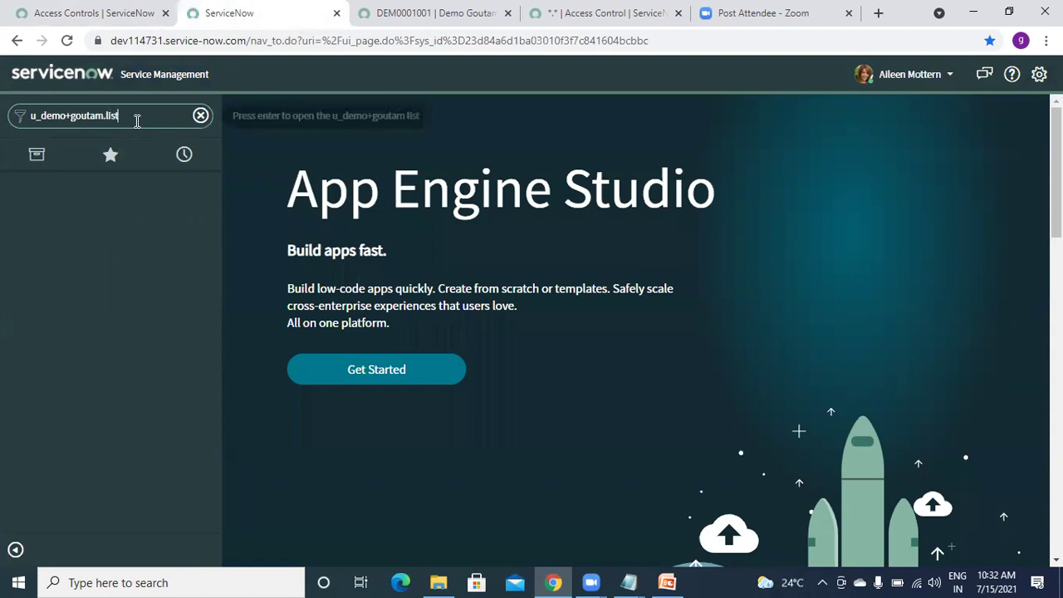
pyautogui.press('Return')
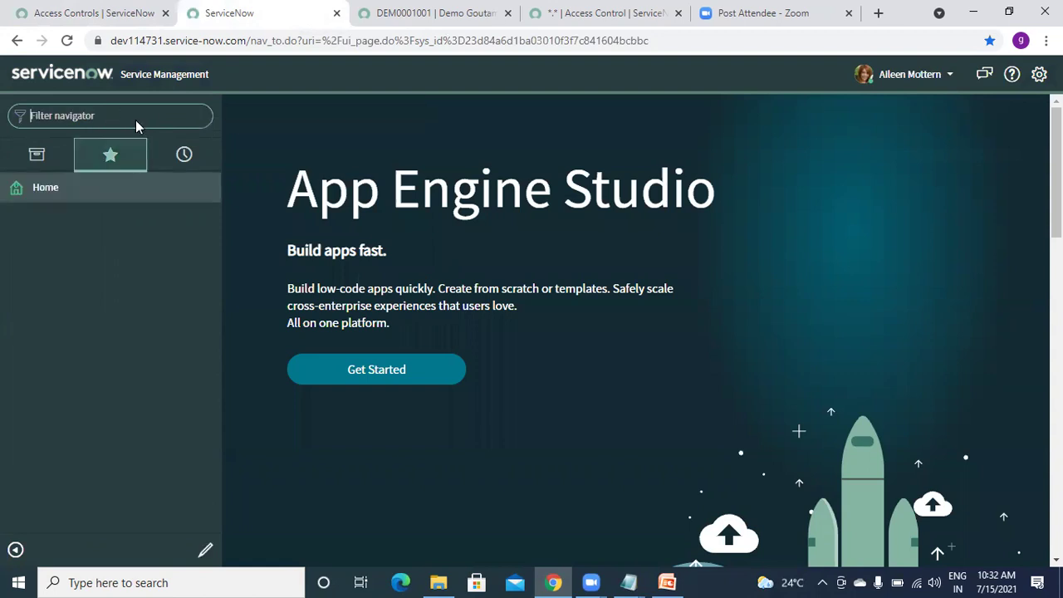
pyautogui.click(137, 121)
pyautogui.write('u_demo_g')
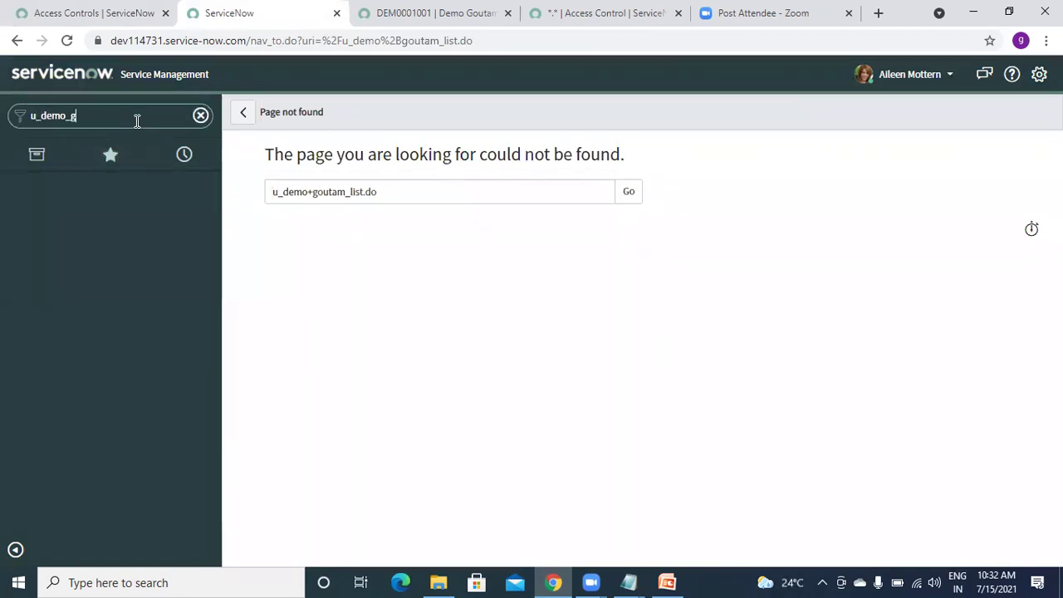
pyautogui.write('outam.list')
pyautogui.hotkey('ctrl', 'a')
pyautogui.press('BackSpace')
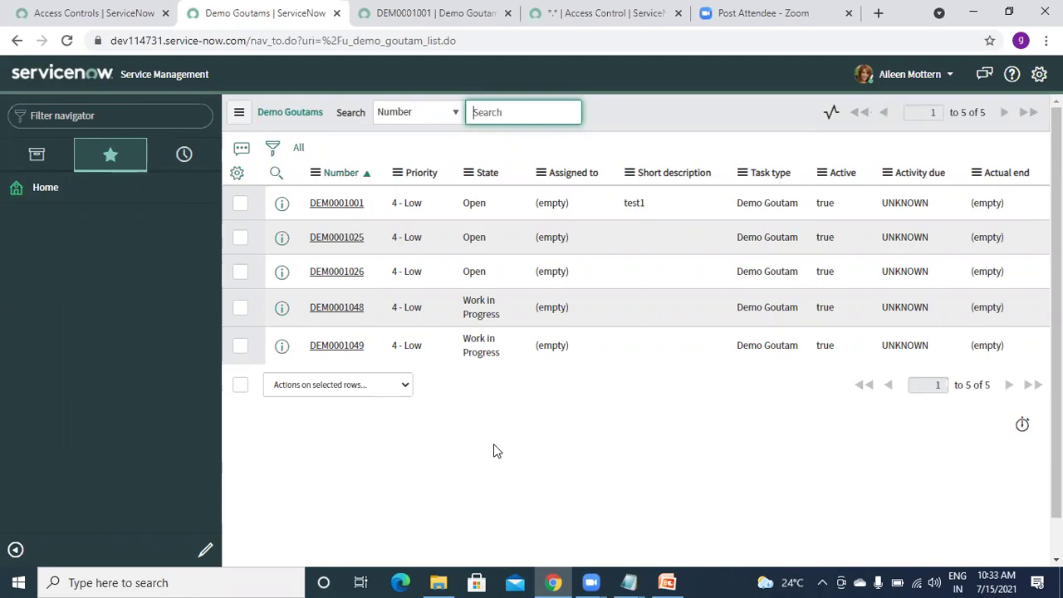
# On the Access Controls list, browse the filter field list without adding any condition
pyautogui.click(105, 15)
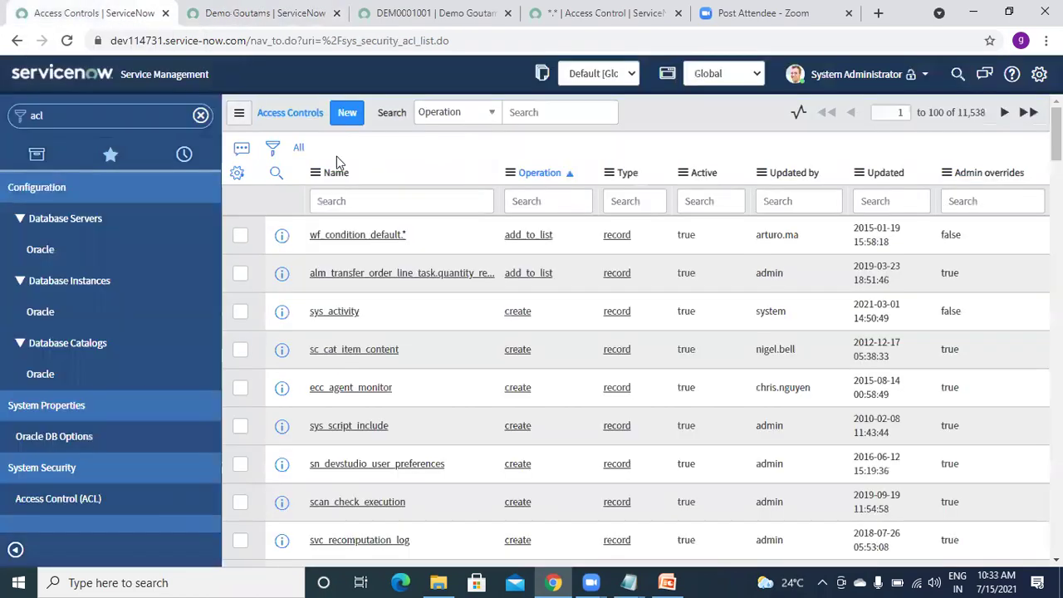
pyautogui.click(271, 150)
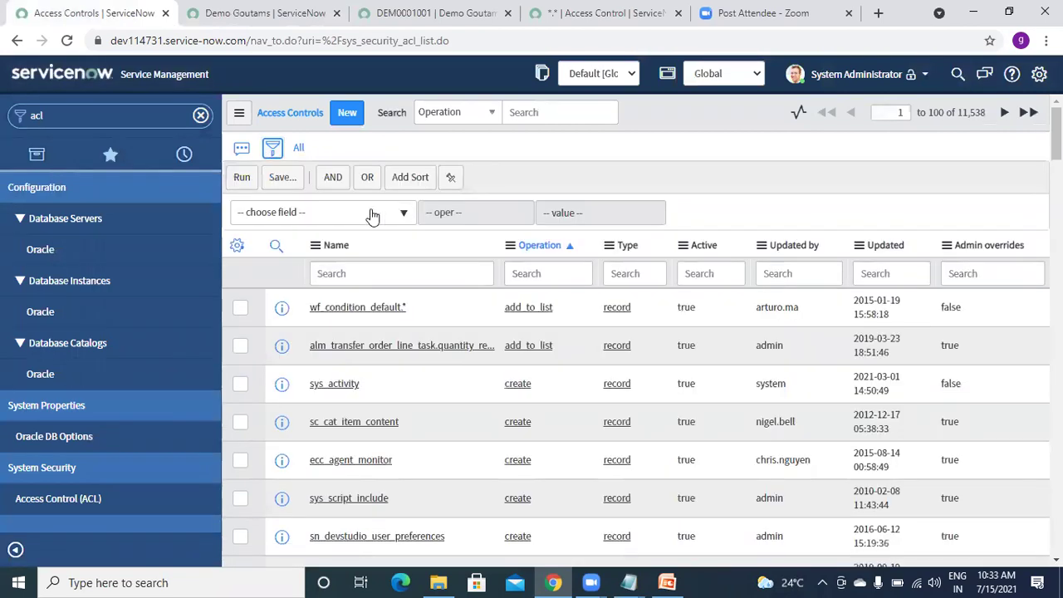
pyautogui.click(370, 214)
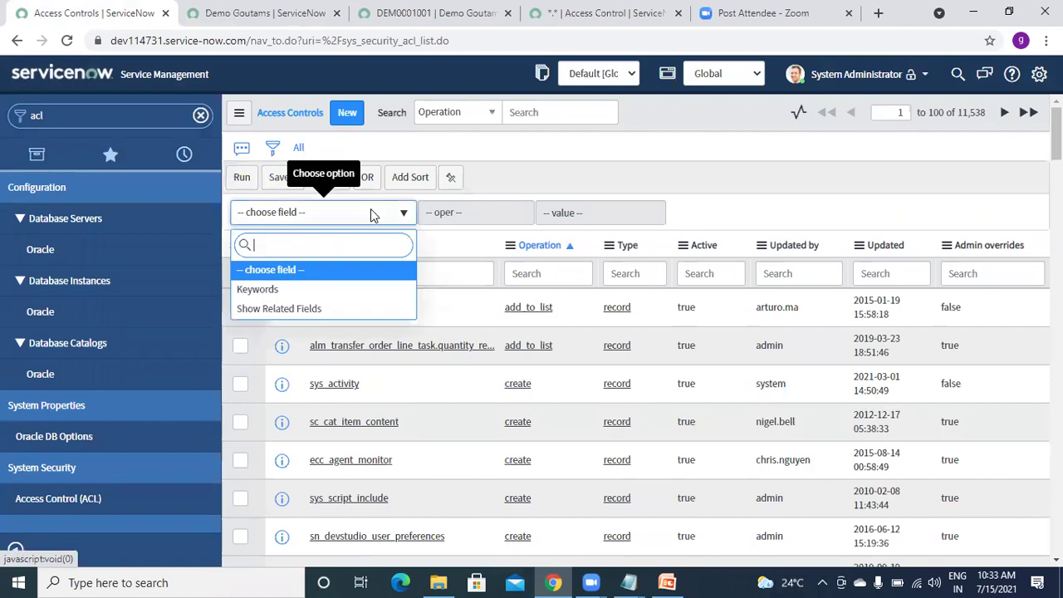
pyautogui.write('cre')
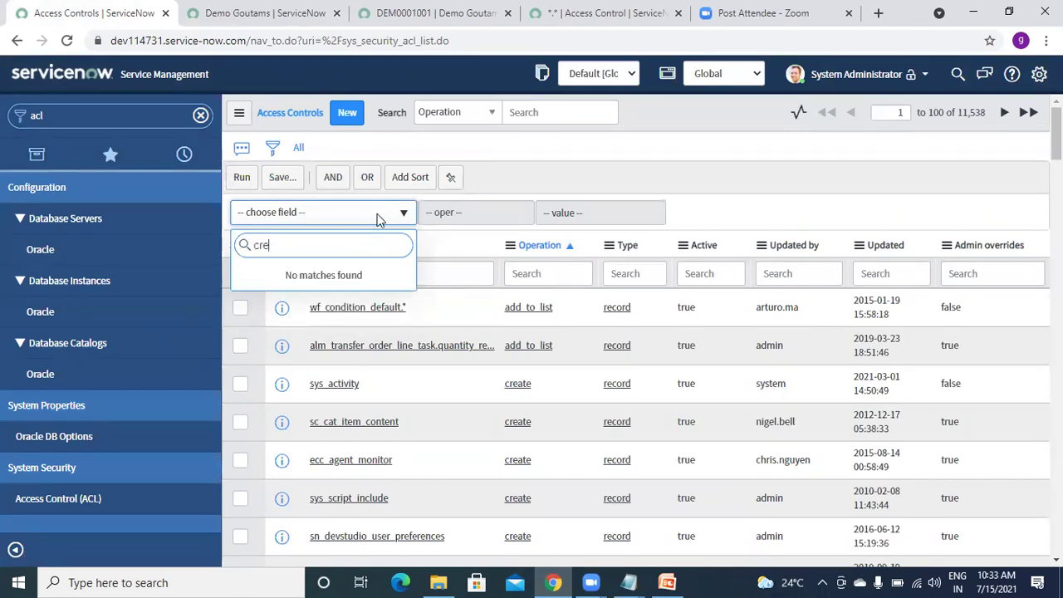
pyautogui.click(542, 172)
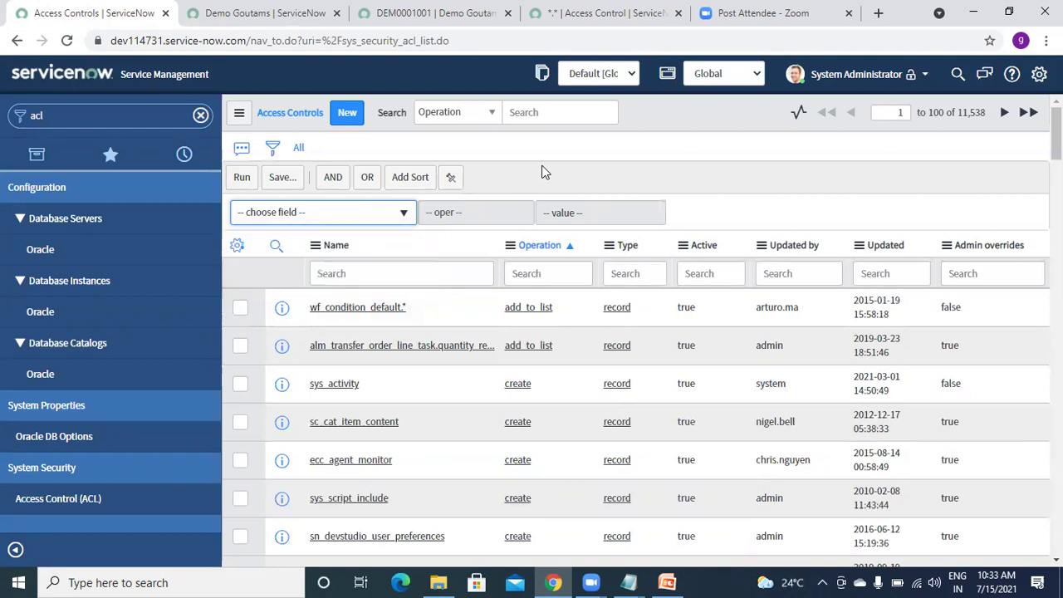
pyautogui.click(289, 219)
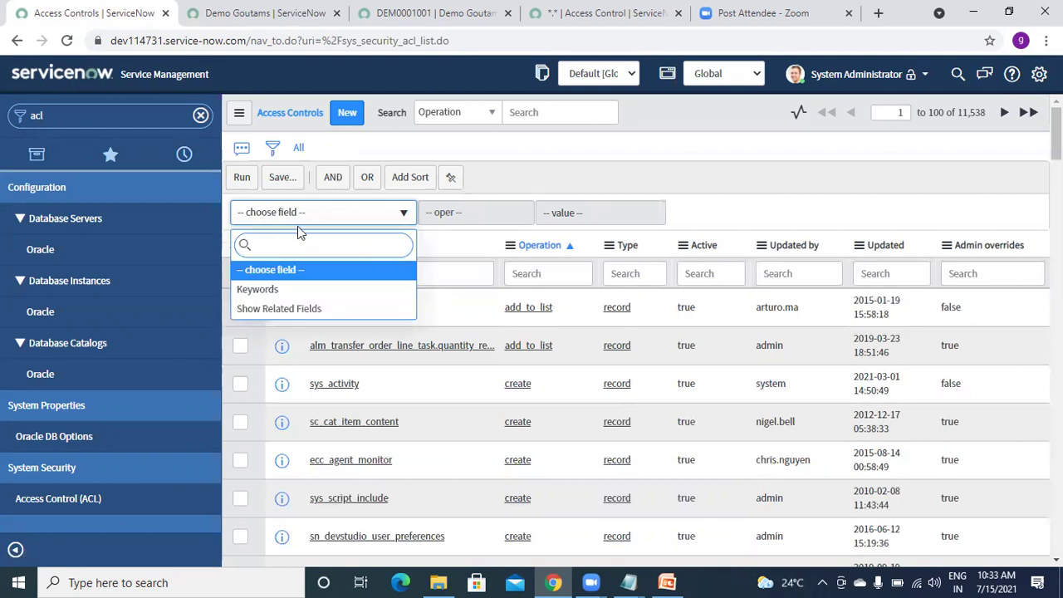
pyautogui.click(507, 173)
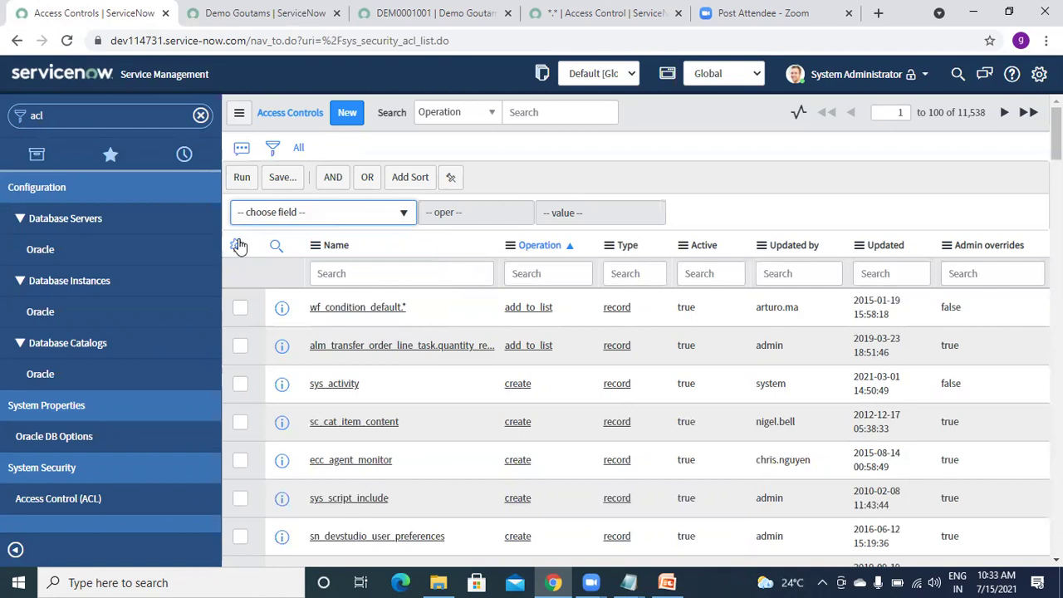
# Close Personalize List Columns unchanged and reload the Access Controls page
pyautogui.click(236, 244)
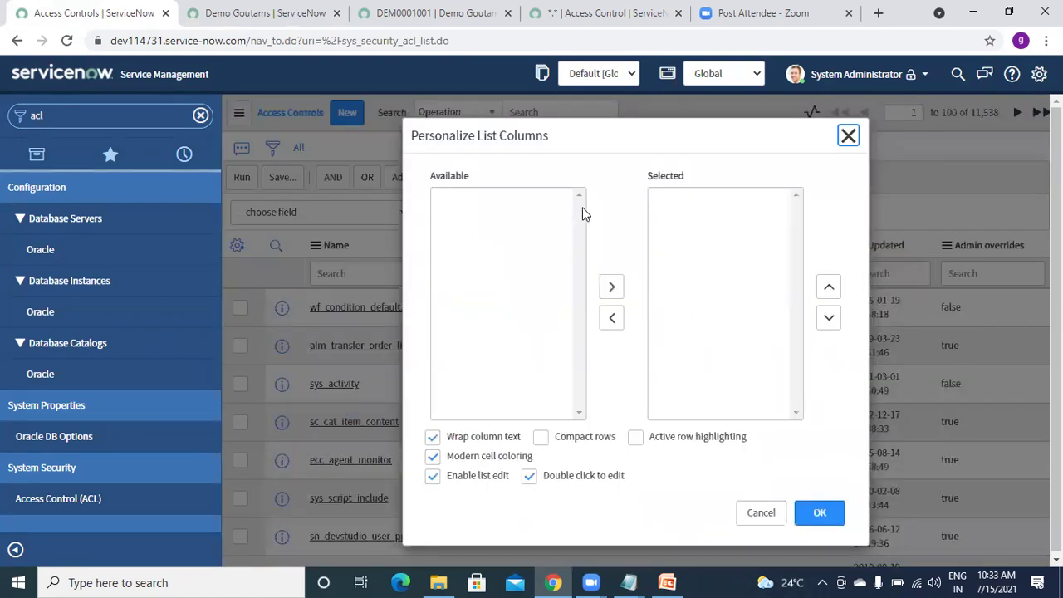
pyautogui.click(848, 136)
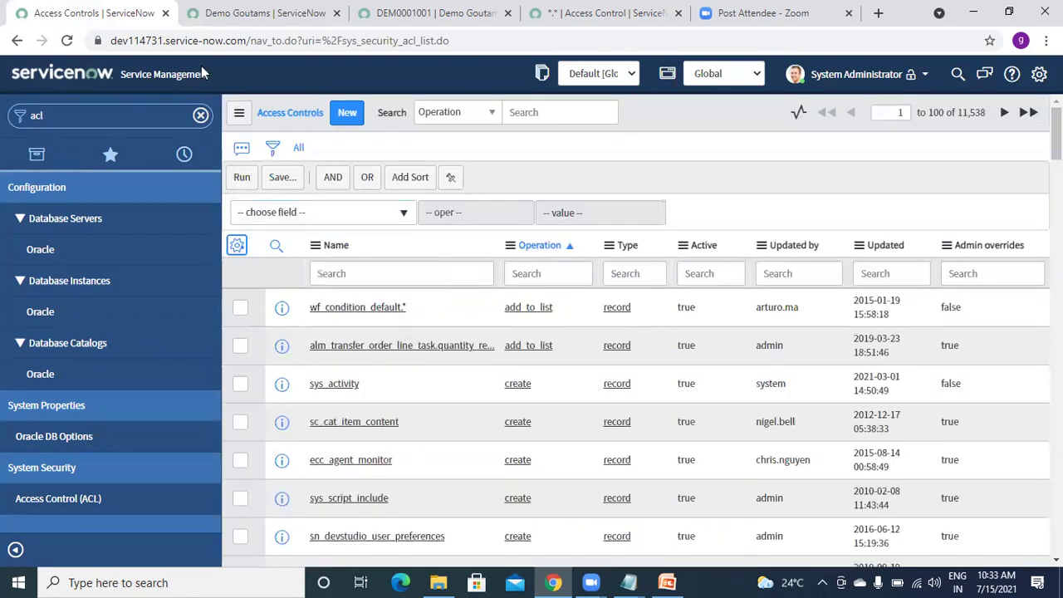
pyautogui.click(65, 42)
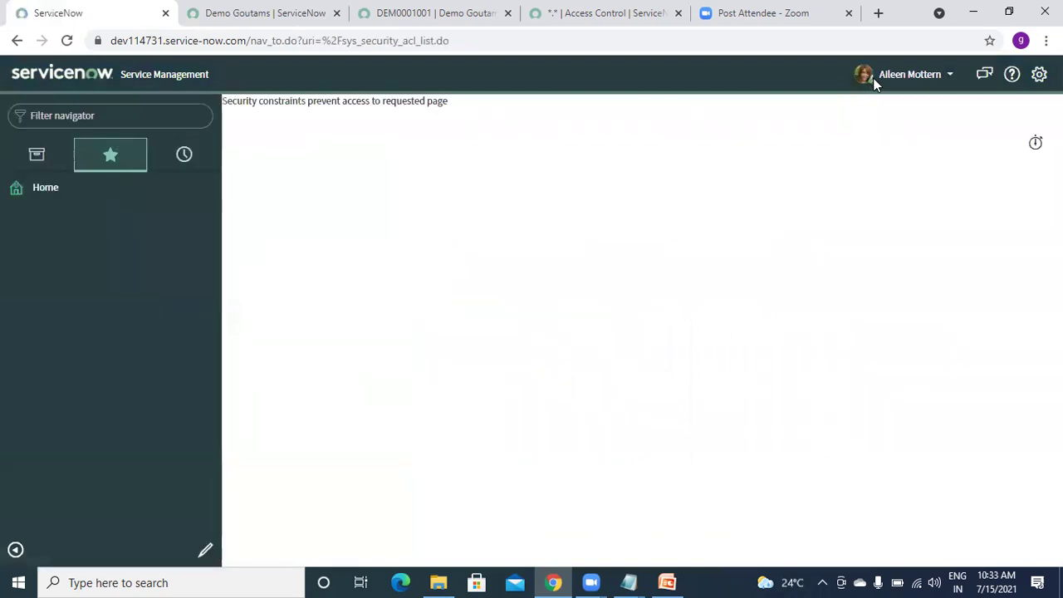
# End the impersonation and elevate the administrator to the security_admin role
pyautogui.click(888, 85)
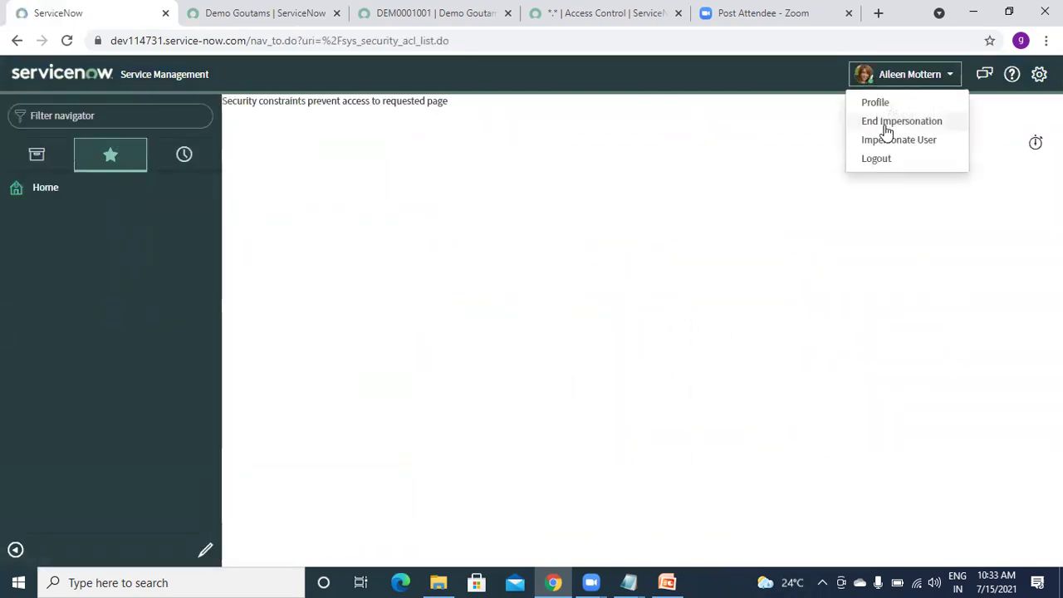
pyautogui.click(886, 124)
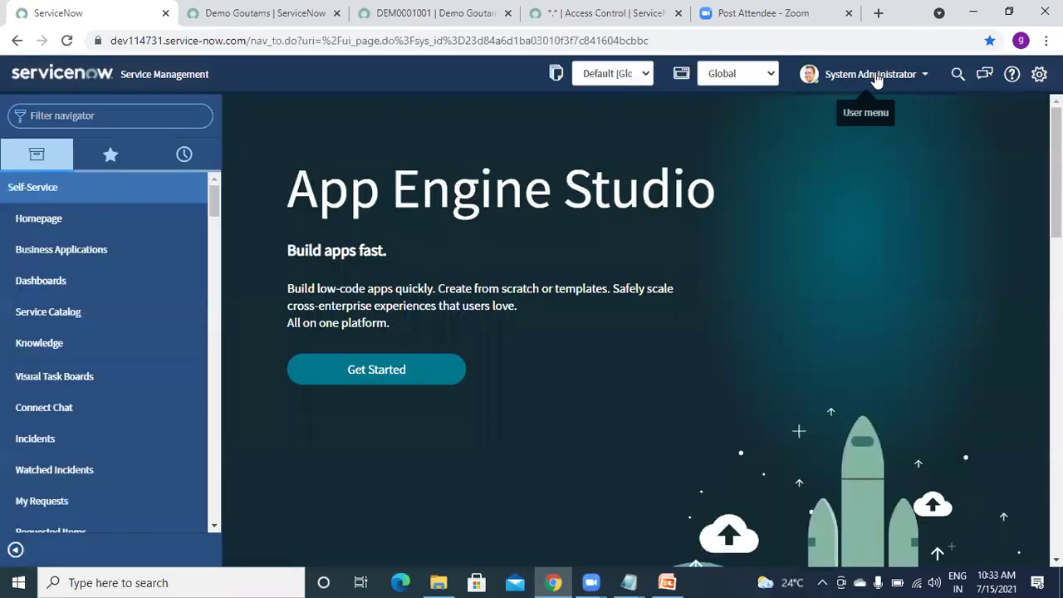
pyautogui.click(877, 80)
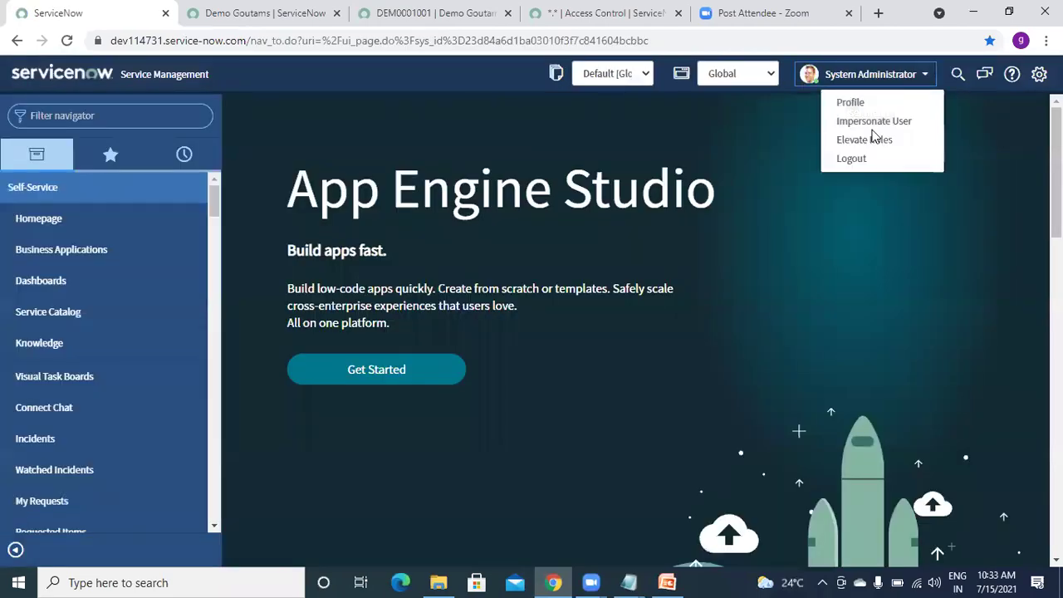
pyautogui.click(872, 139)
pyautogui.click(422, 176)
pyautogui.click(665, 235)
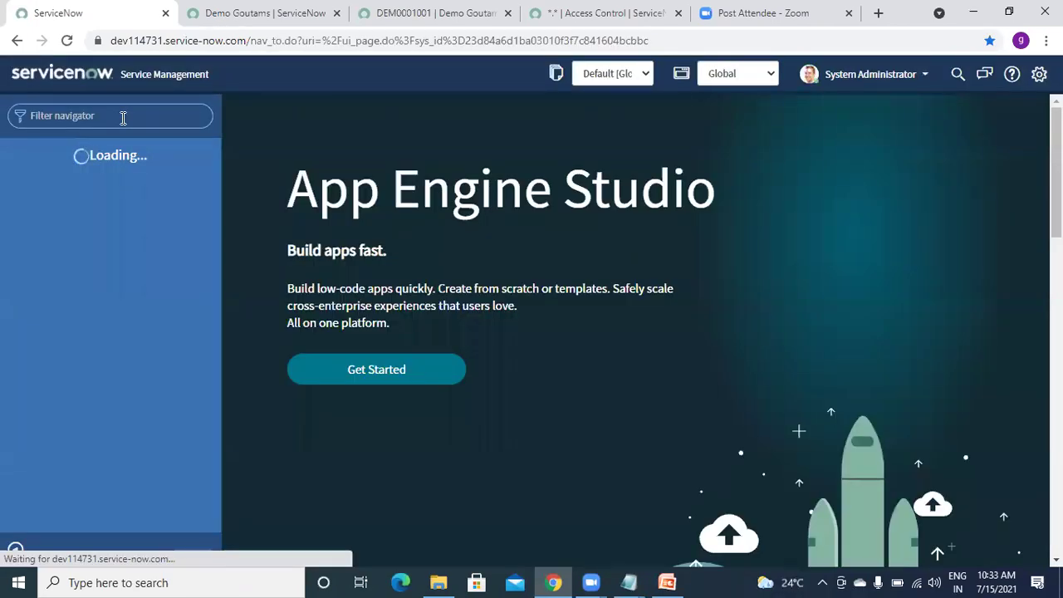
# Open the Access Control (ACL) list filtered to Created on Today
pyautogui.write('acl')
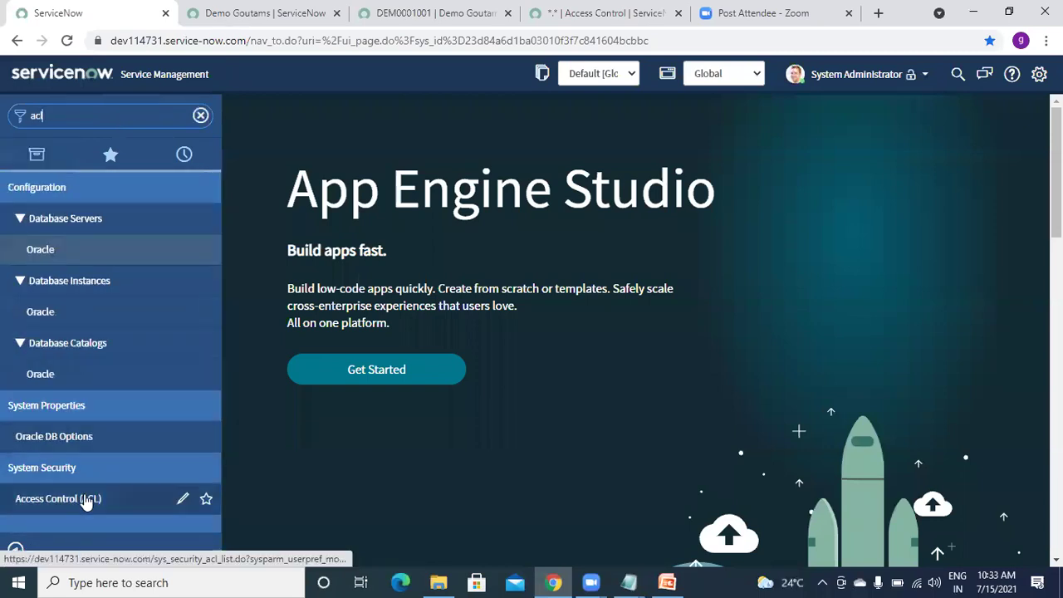
pyautogui.click(89, 496)
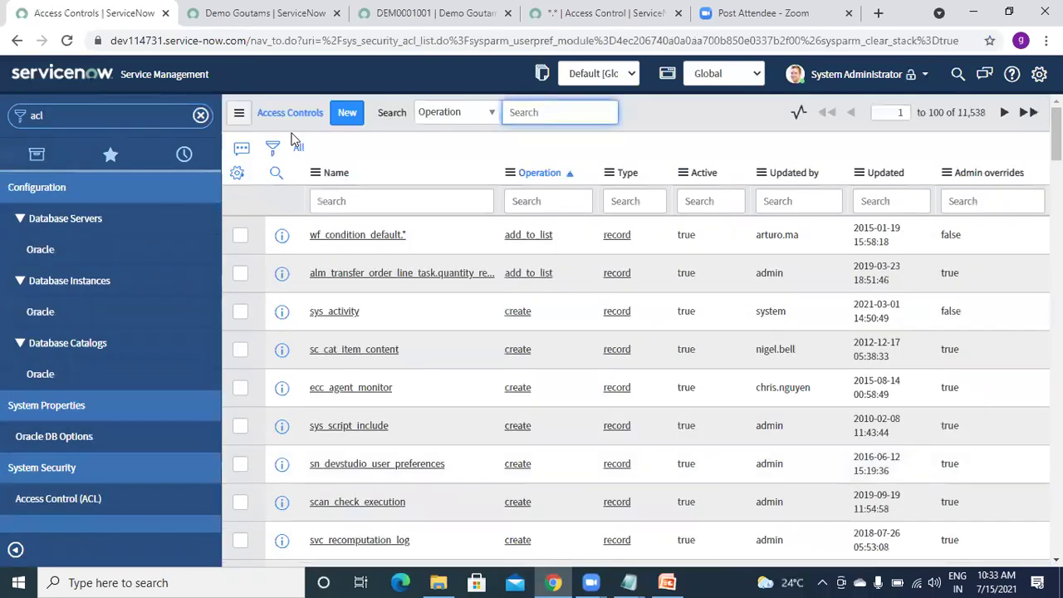
pyautogui.click(267, 154)
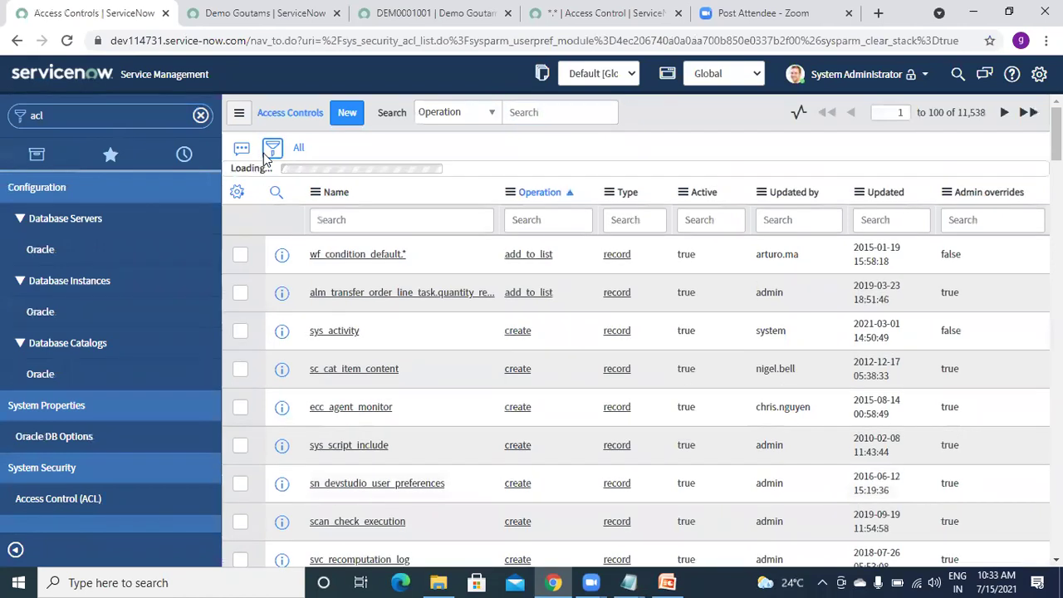
pyautogui.write('cre')
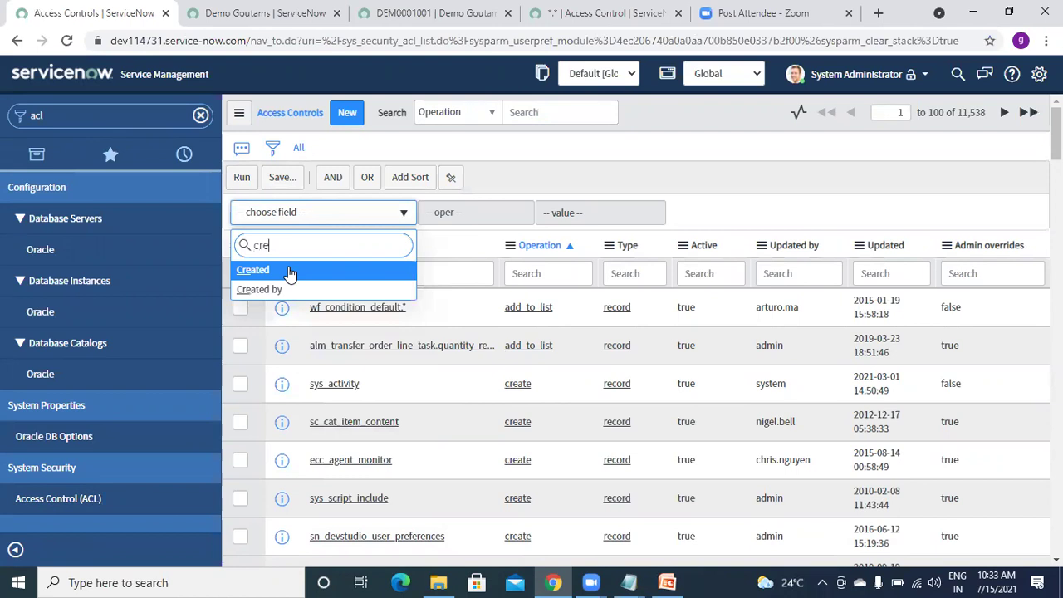
pyautogui.press('Return')
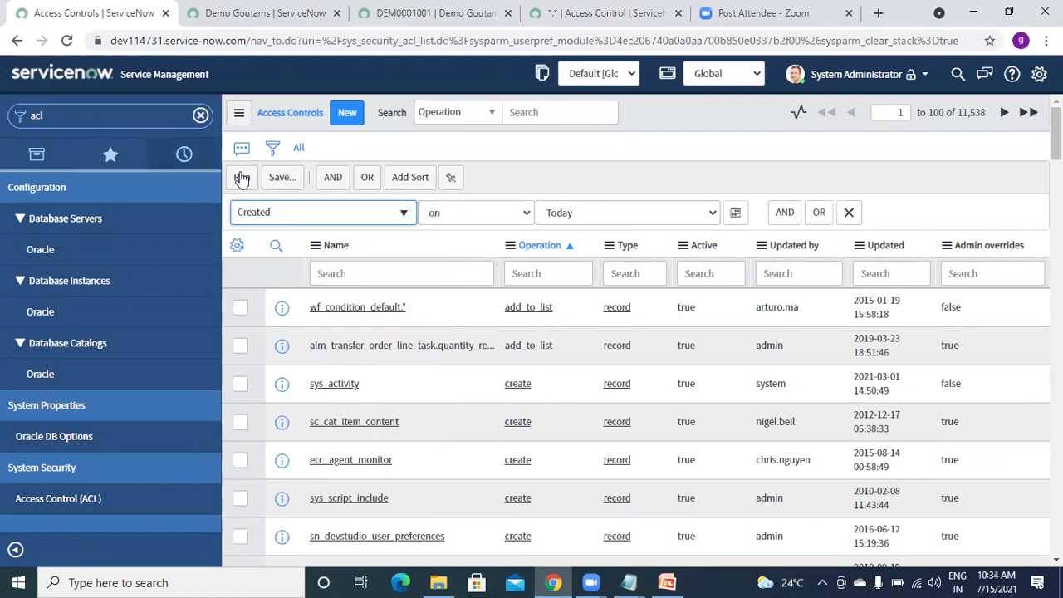
pyautogui.click(248, 179)
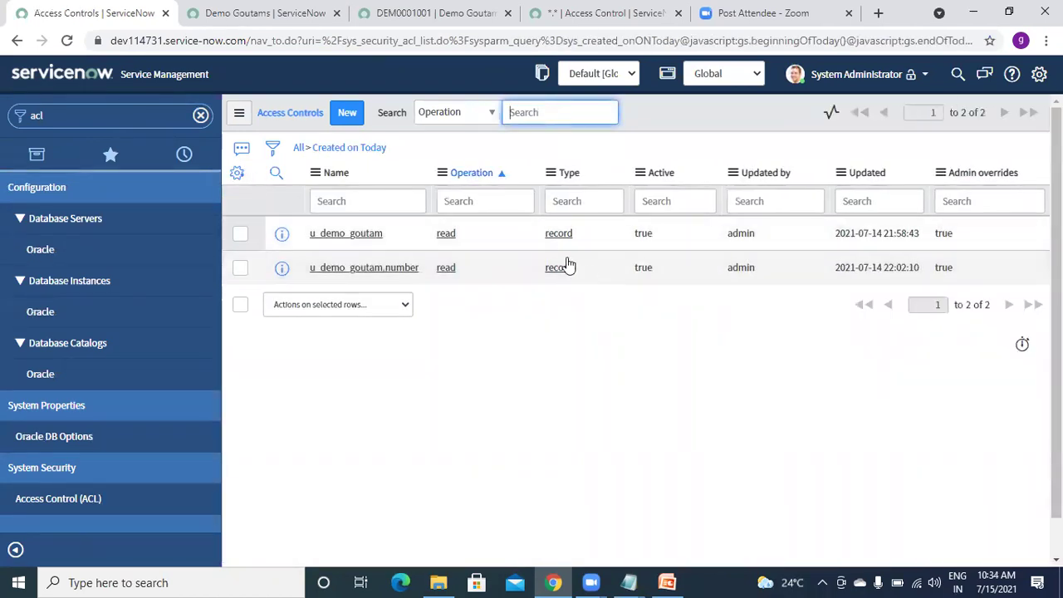
# Set the u_demo_goutam.number read ACL's Active value to false and dismiss the read-only notice
pyautogui.click(560, 232)
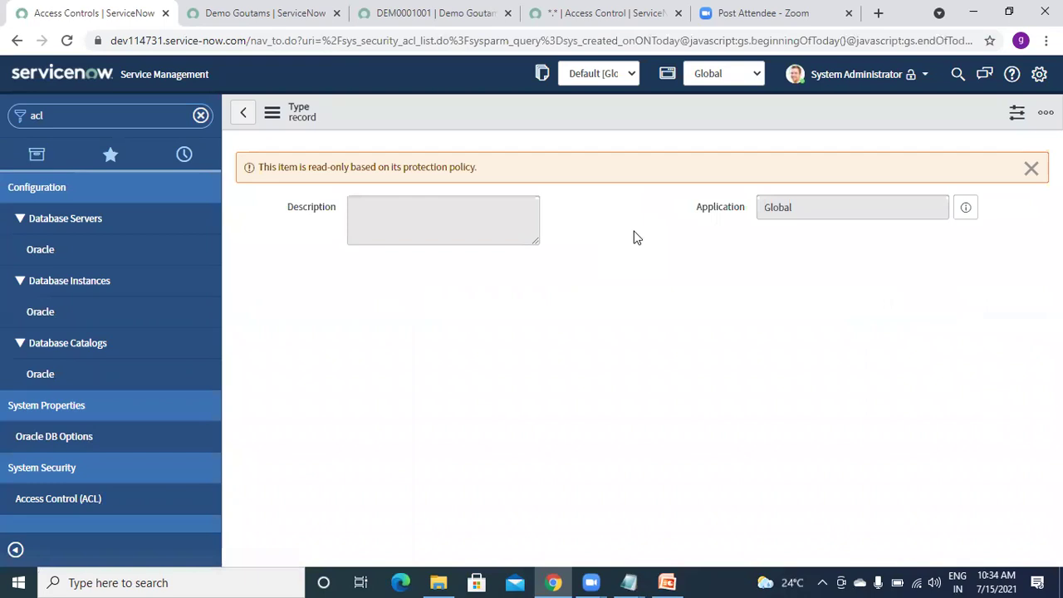
pyautogui.click(243, 116)
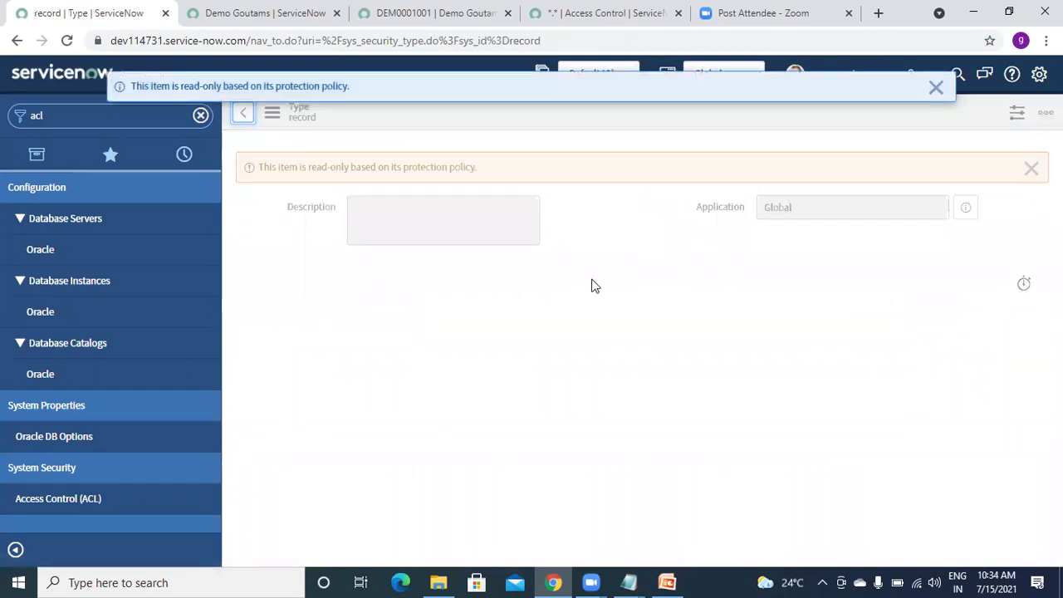
pyautogui.doubleClick(645, 236)
pyautogui.click(657, 239)
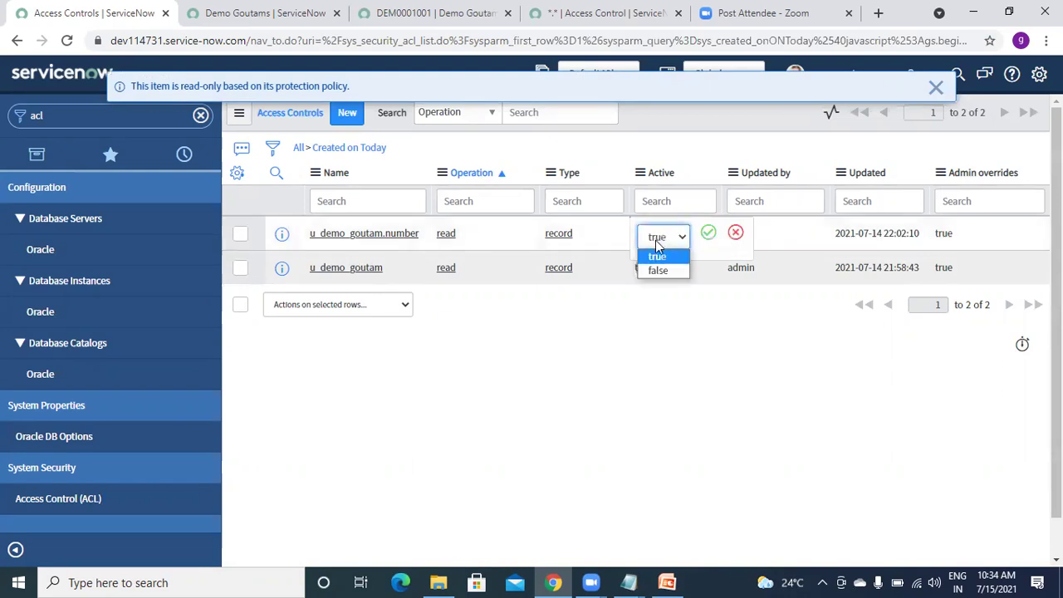
pyautogui.click(657, 270)
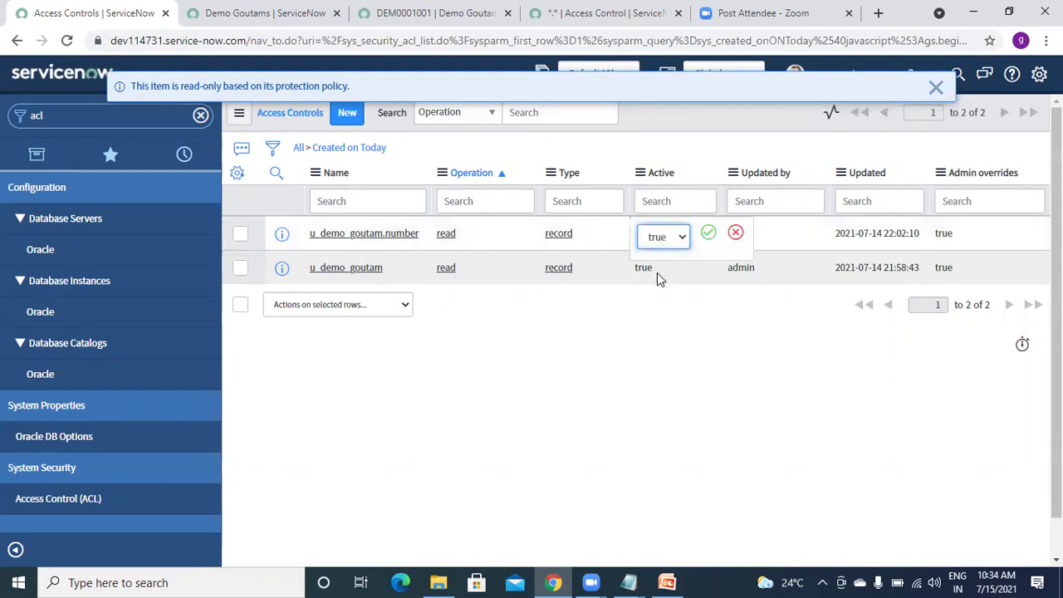
pyautogui.click(709, 239)
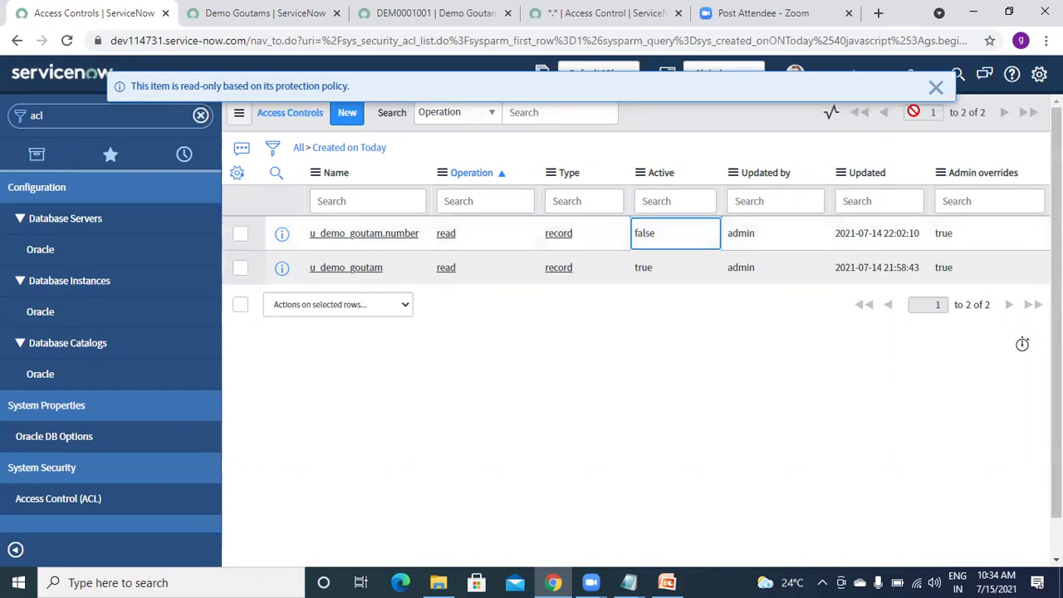
pyautogui.click(936, 88)
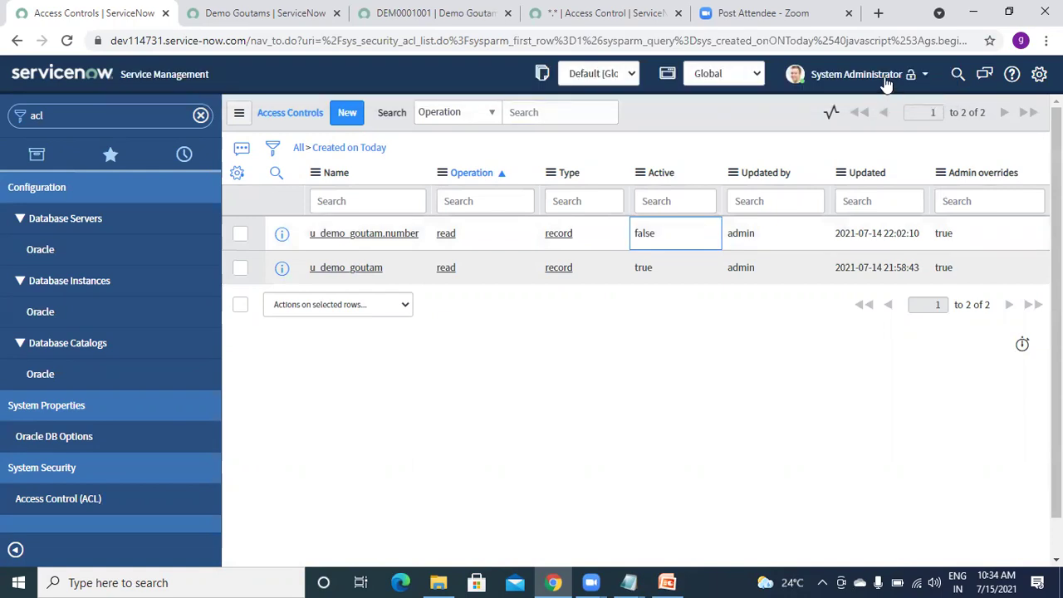
# Reload the Demo Goutams tab and impersonate the test user
pyautogui.click(262, 33)
pyautogui.click(256, 15)
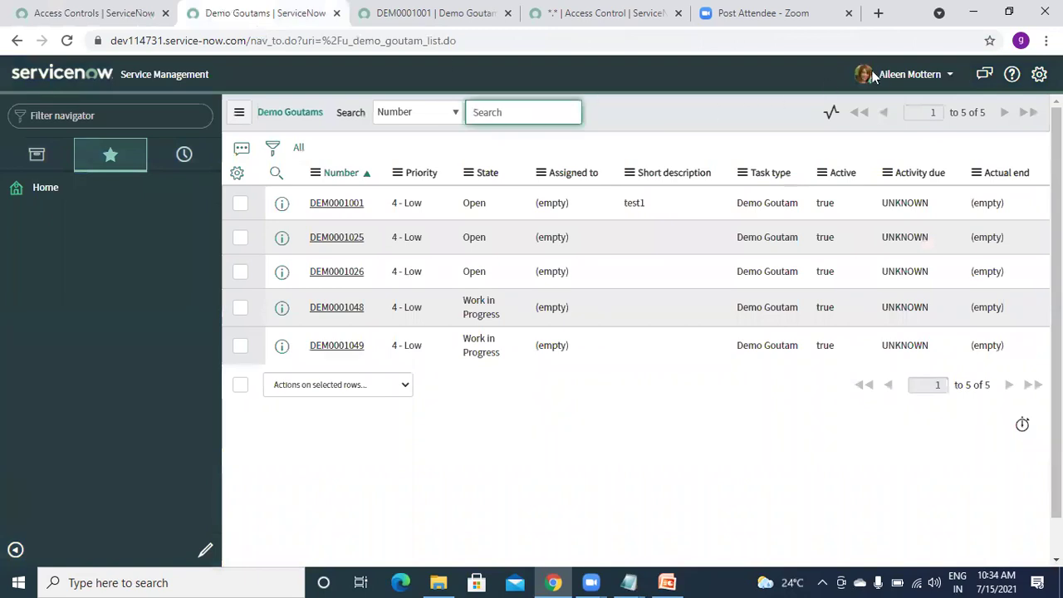
pyautogui.click(68, 43)
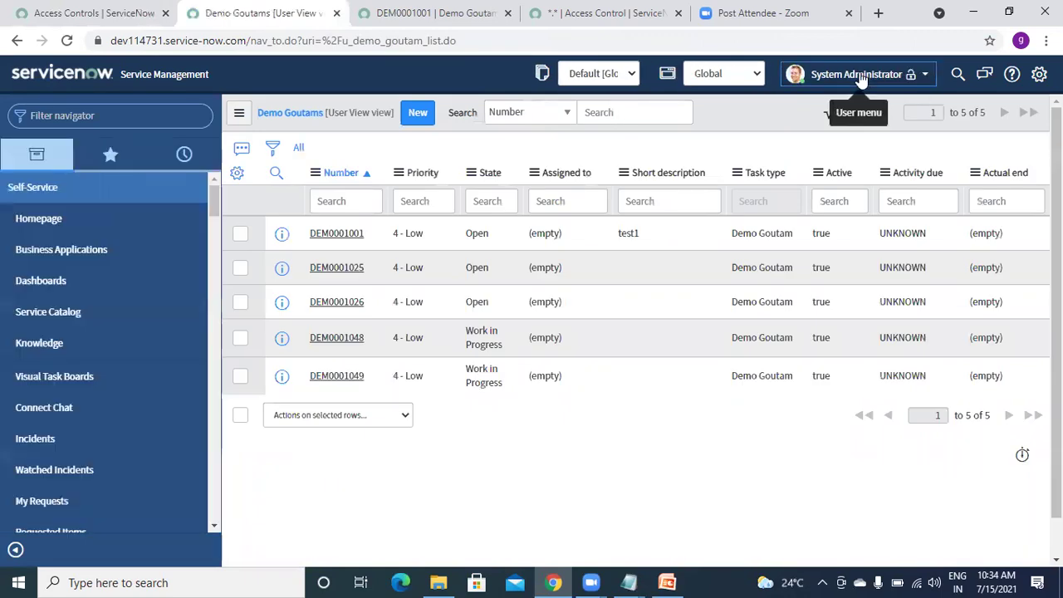
pyautogui.click(914, 74)
pyautogui.click(856, 121)
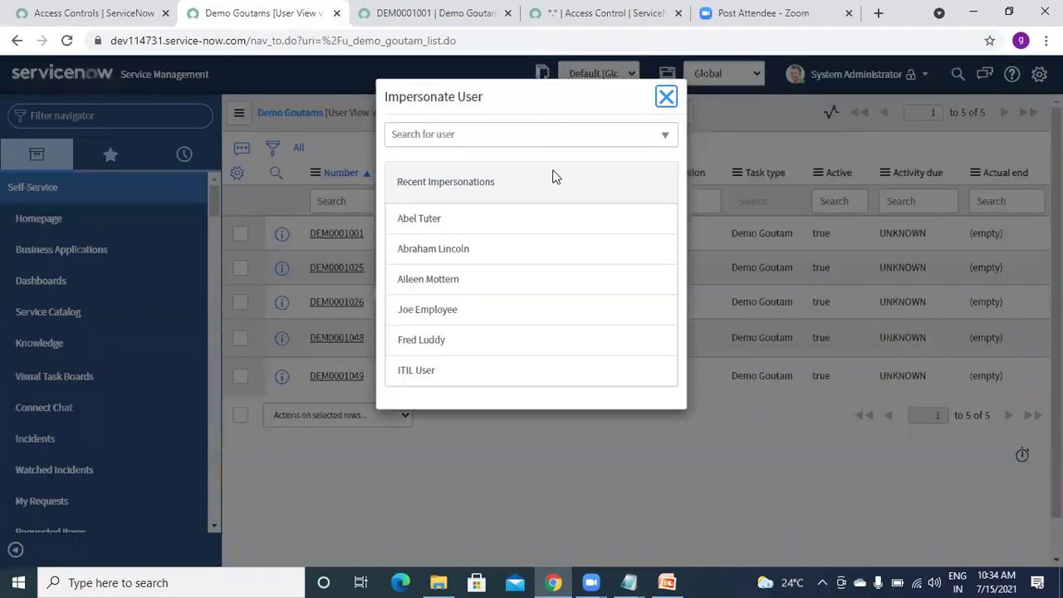
pyautogui.click(432, 282)
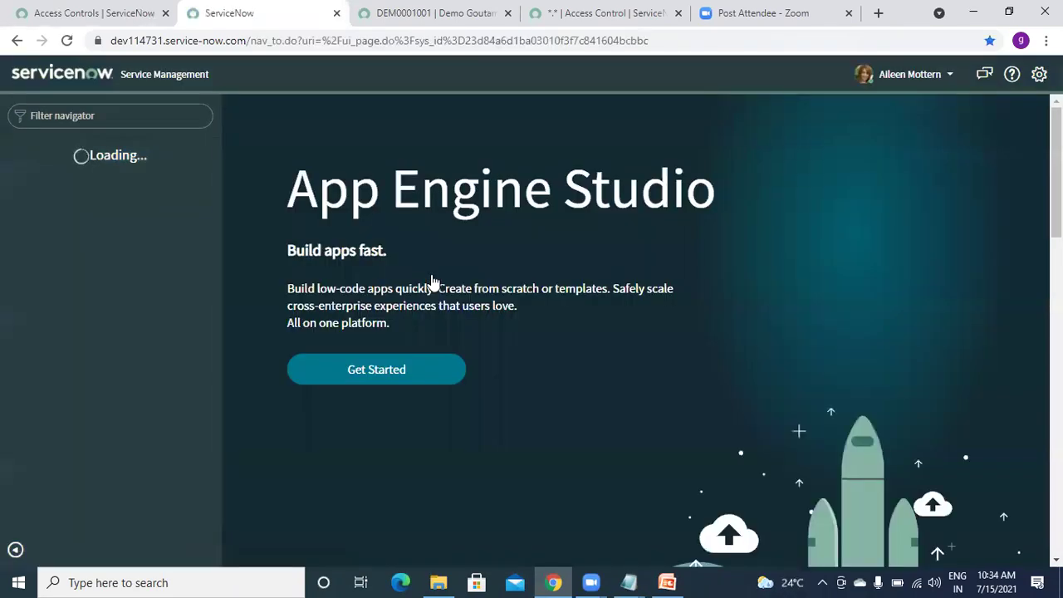
# Open u_demo_goutam.list as the impersonated user to see its five records
pyautogui.click(162, 113)
pyautogui.write('u_demo_gouta')
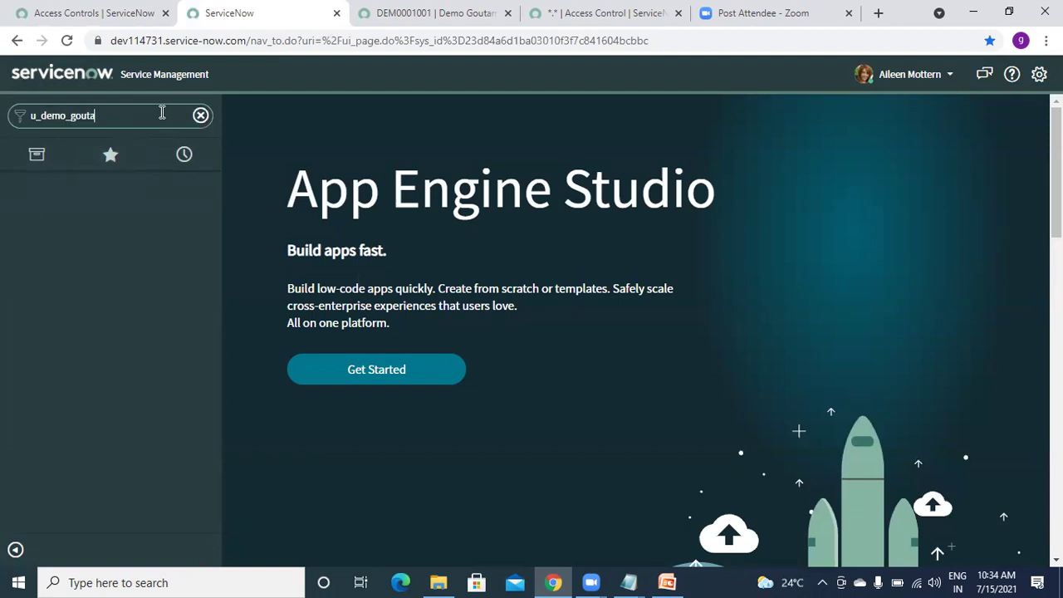
pyautogui.write('m.list')
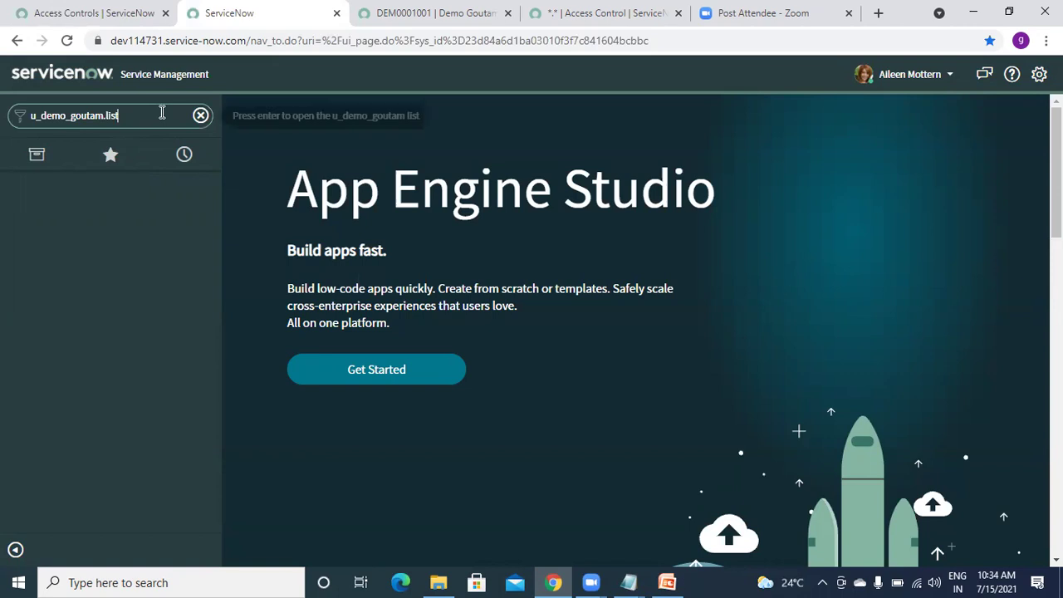
pyautogui.press('Return')
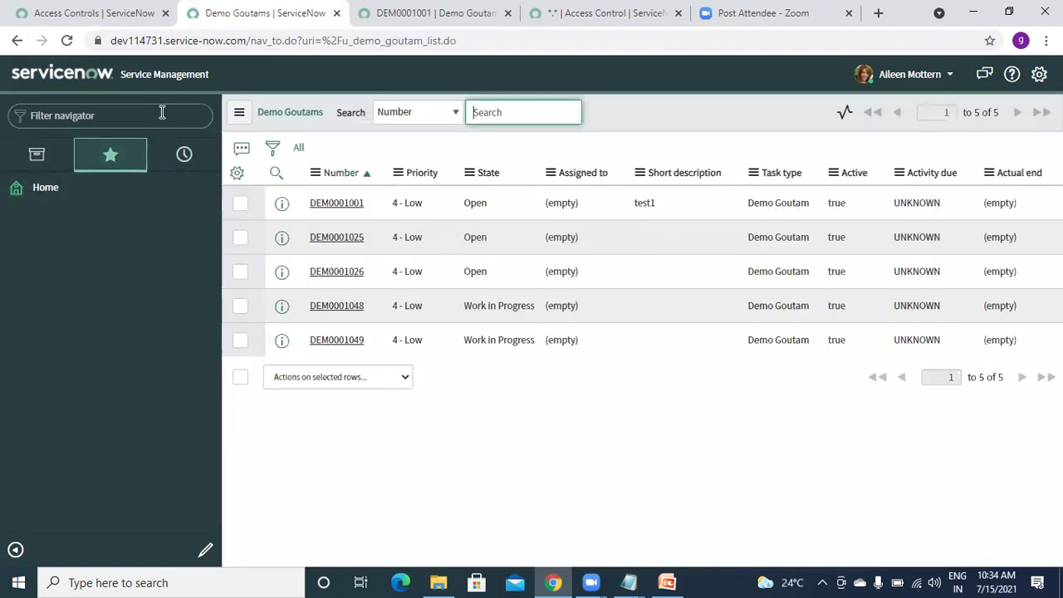
# End the impersonation and return to the Access Controls list
pyautogui.click(91, 10)
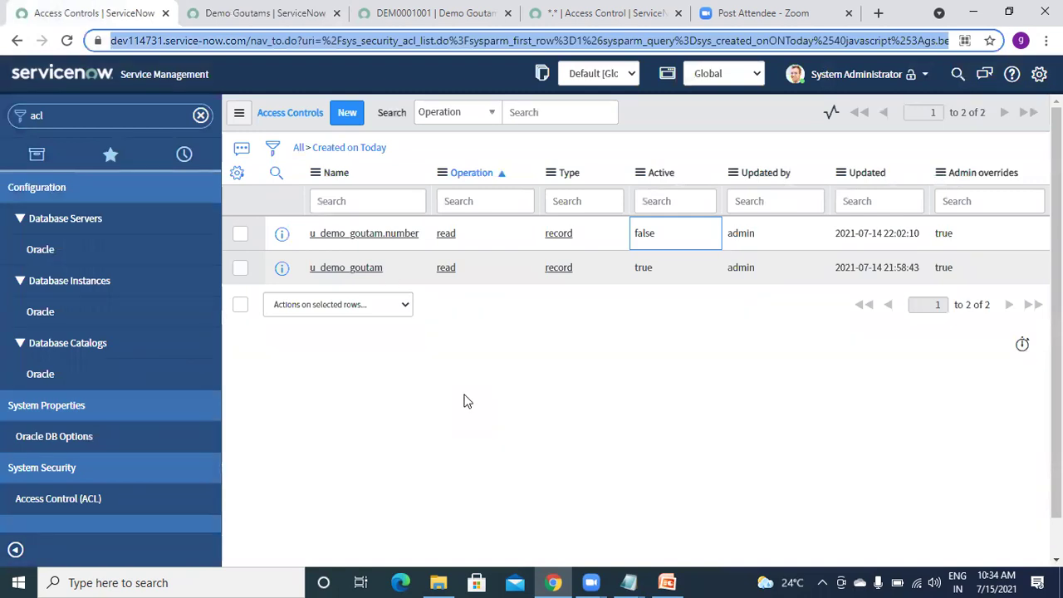
pyautogui.click(276, 27)
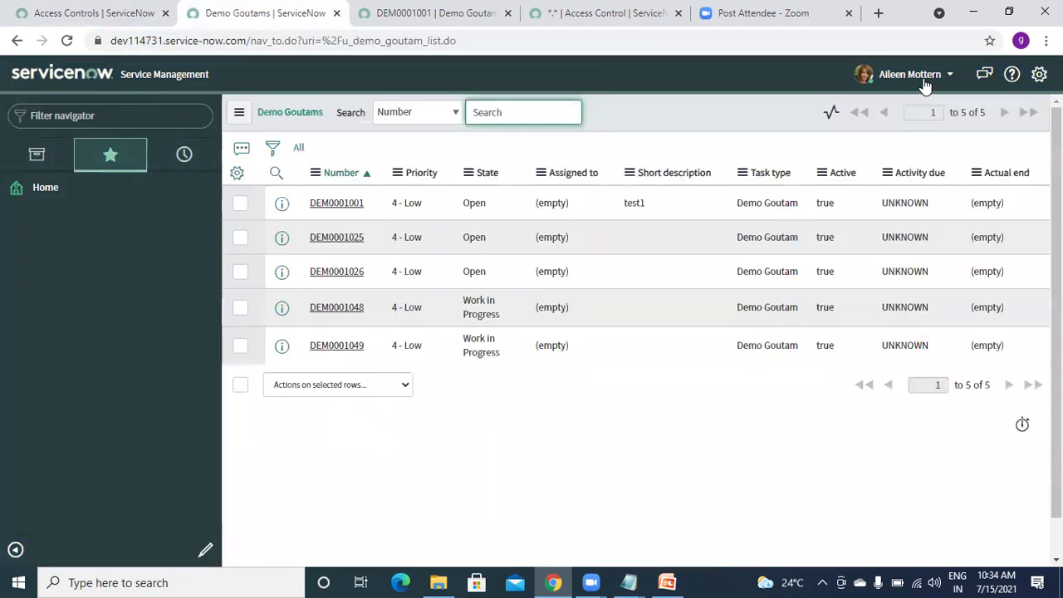
pyautogui.click(947, 74)
pyautogui.click(902, 122)
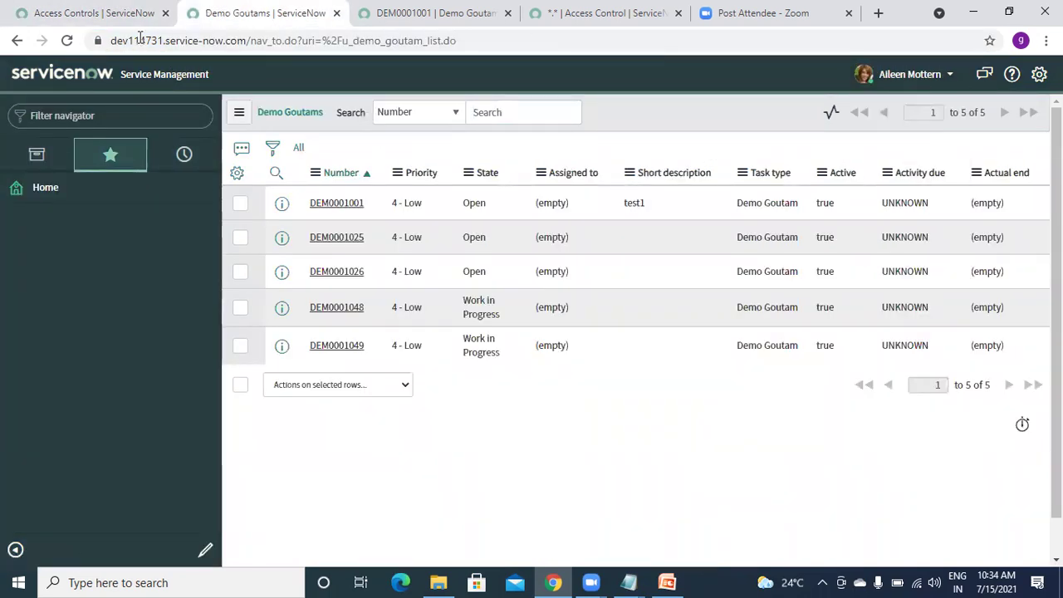
pyautogui.click(119, 20)
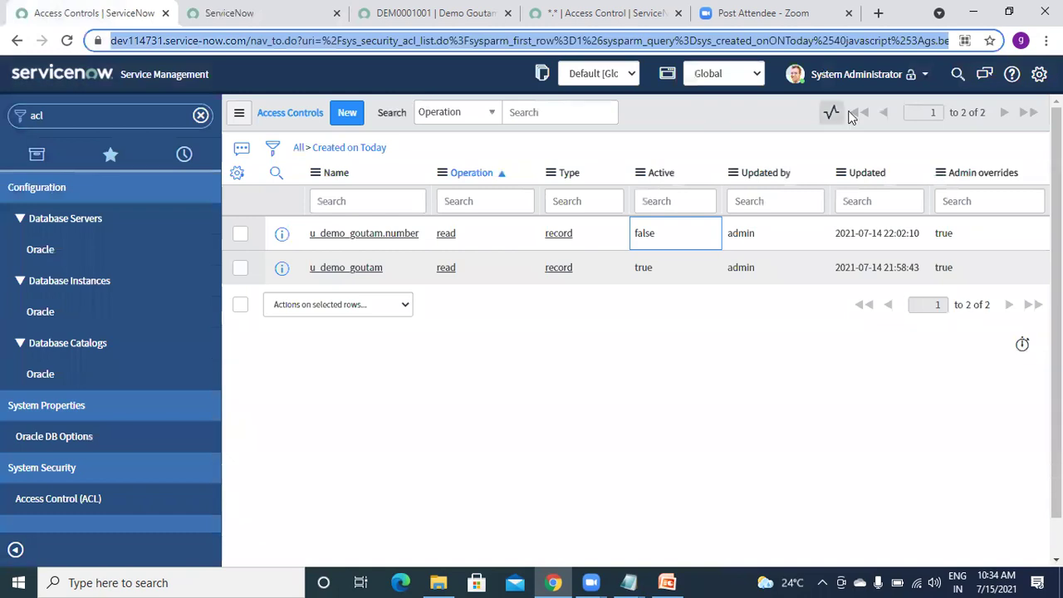
# Reload Access Controls and elevate the administrator to security_admin
pyautogui.click(76, 41)
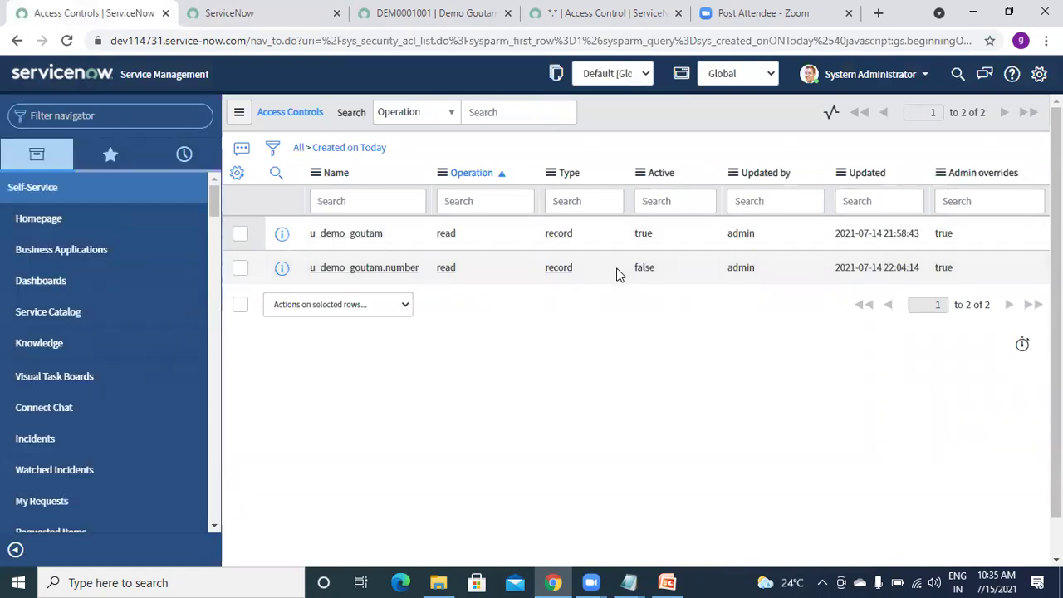
pyautogui.click(861, 76)
pyautogui.click(863, 139)
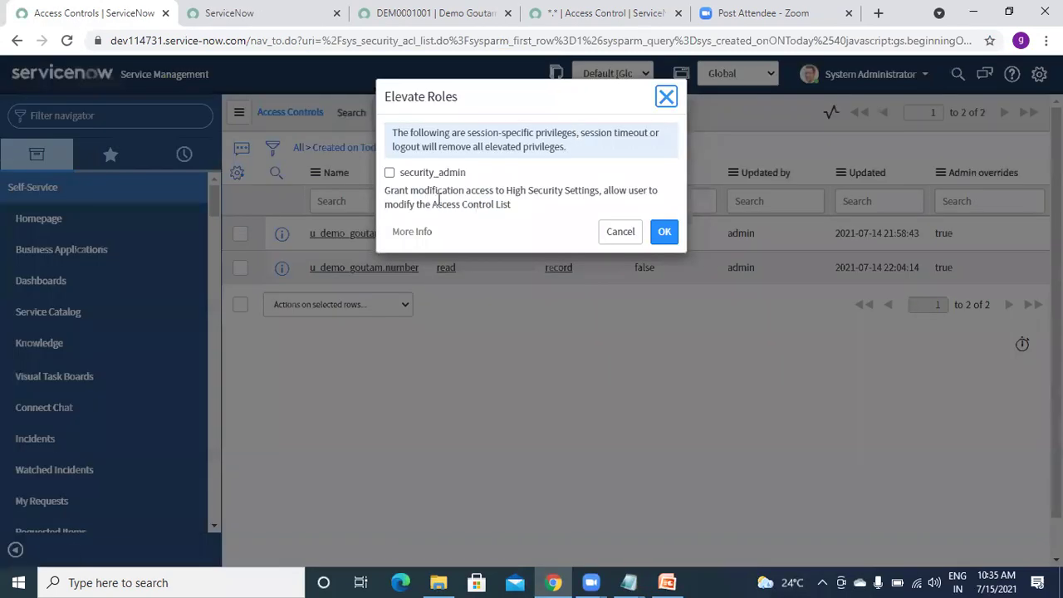
pyautogui.click(389, 172)
pyautogui.click(662, 237)
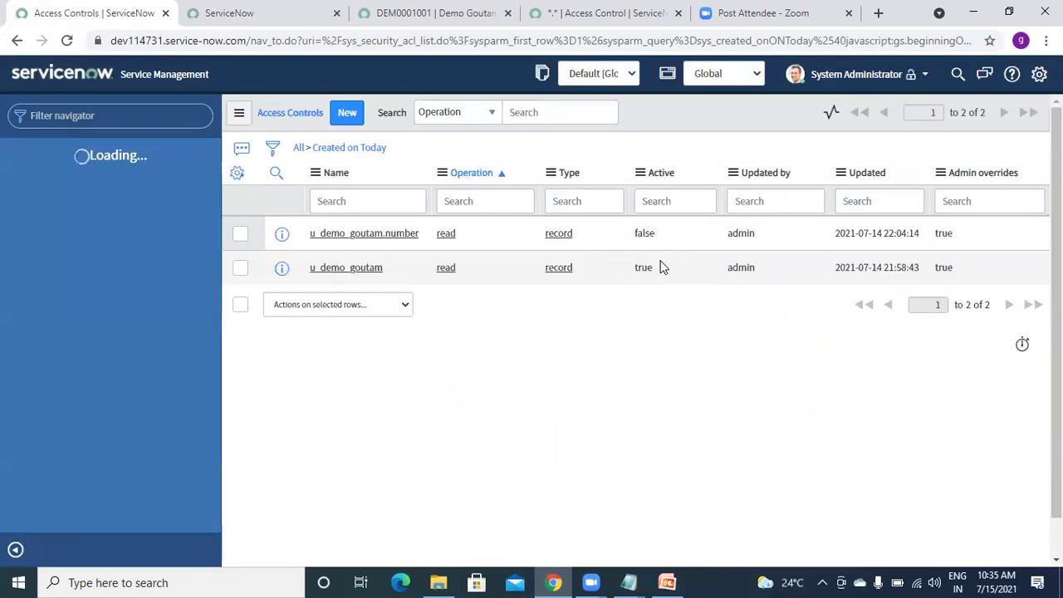
# Set u_demo_goutam's Active value to false and u_demo_goutam.number's to true
pyautogui.doubleClick(644, 267)
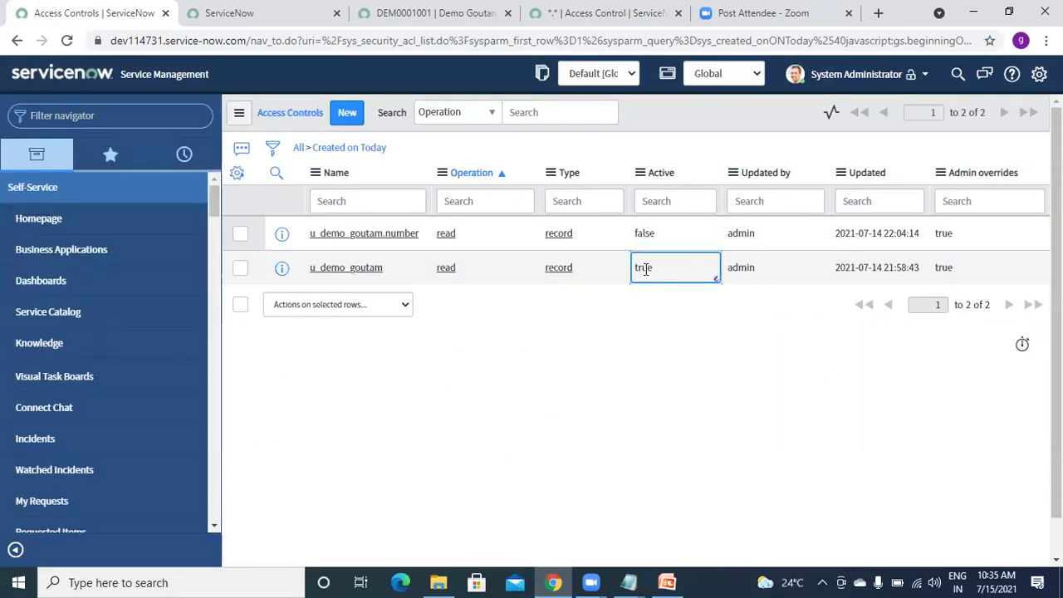
pyautogui.click(661, 271)
pyautogui.click(658, 306)
pyautogui.click(708, 267)
pyautogui.click(662, 235)
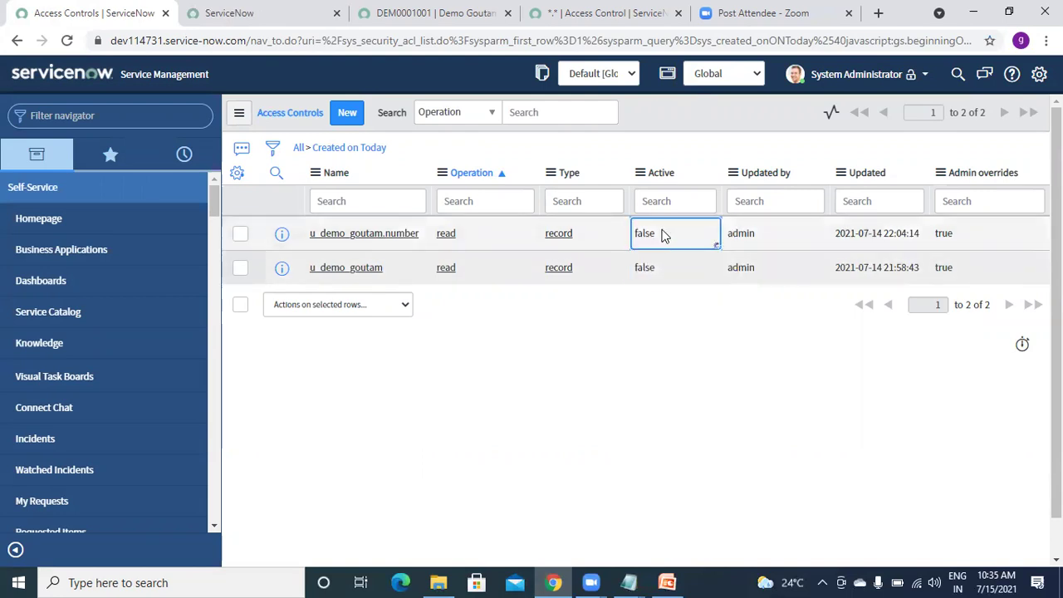
pyautogui.doubleClick(662, 235)
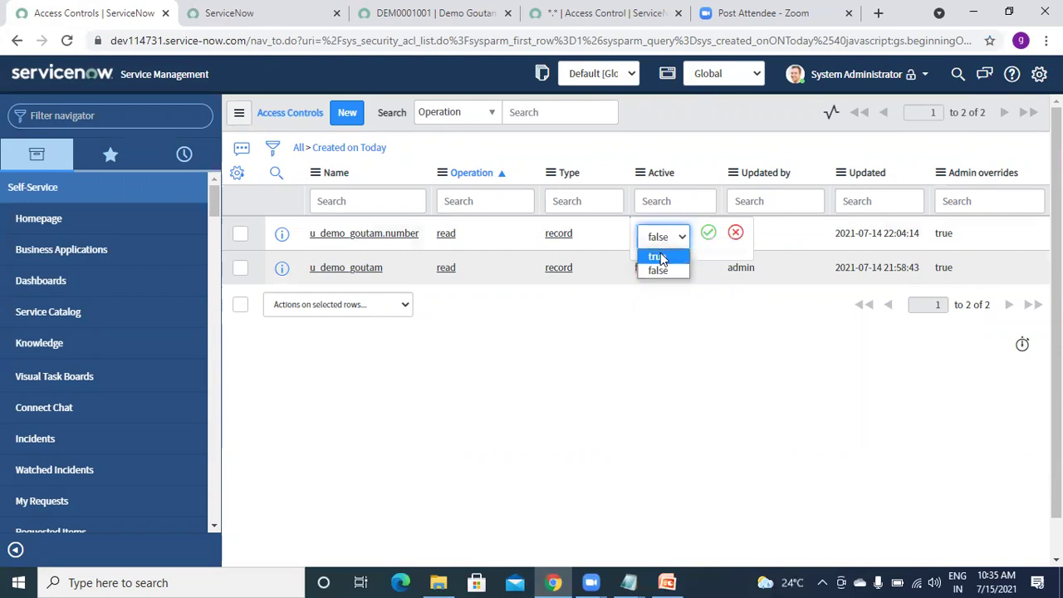
pyautogui.click(715, 240)
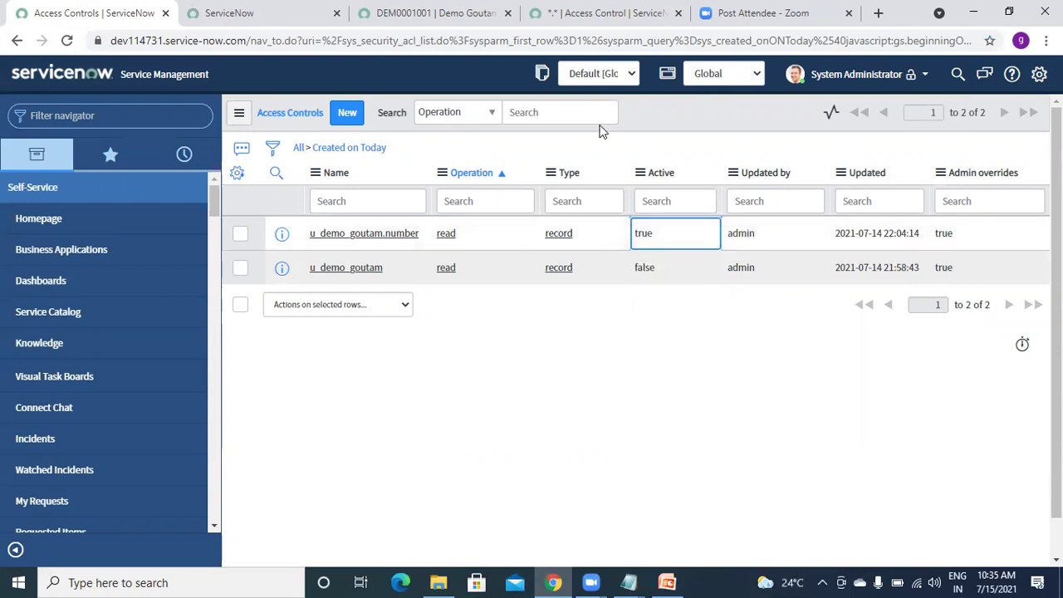
pyautogui.click(219, 18)
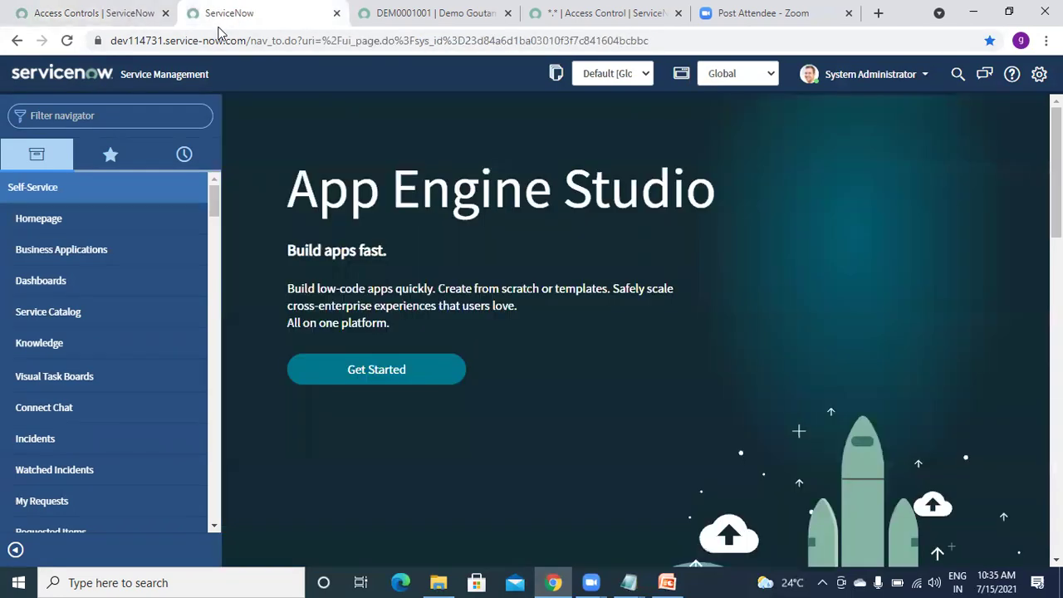
# As the impersonated test user, open u_demo_goutam.list, now blocked by security constraints
pyautogui.click(868, 75)
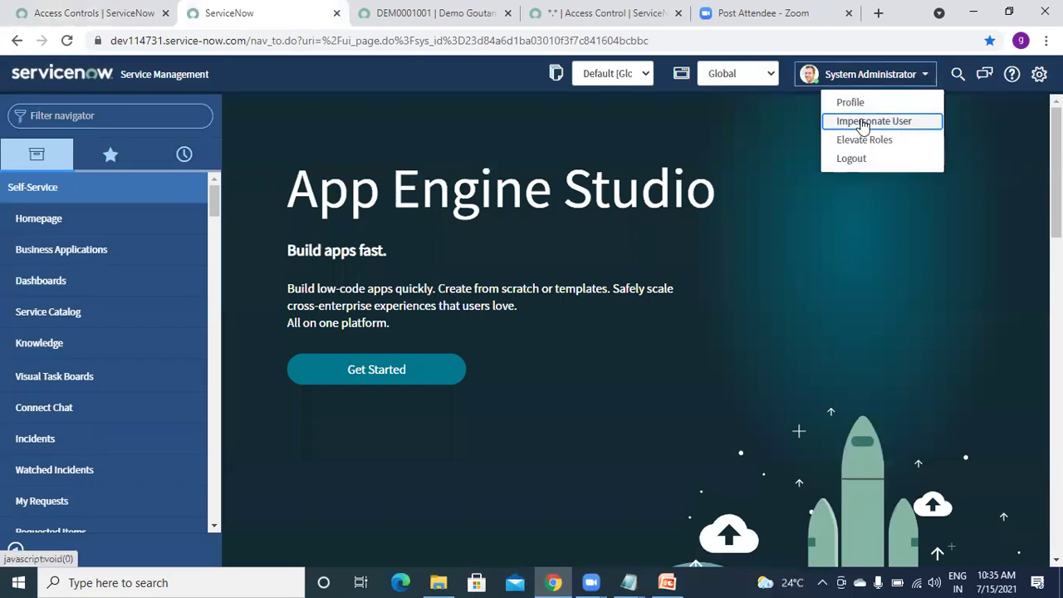
pyautogui.click(863, 122)
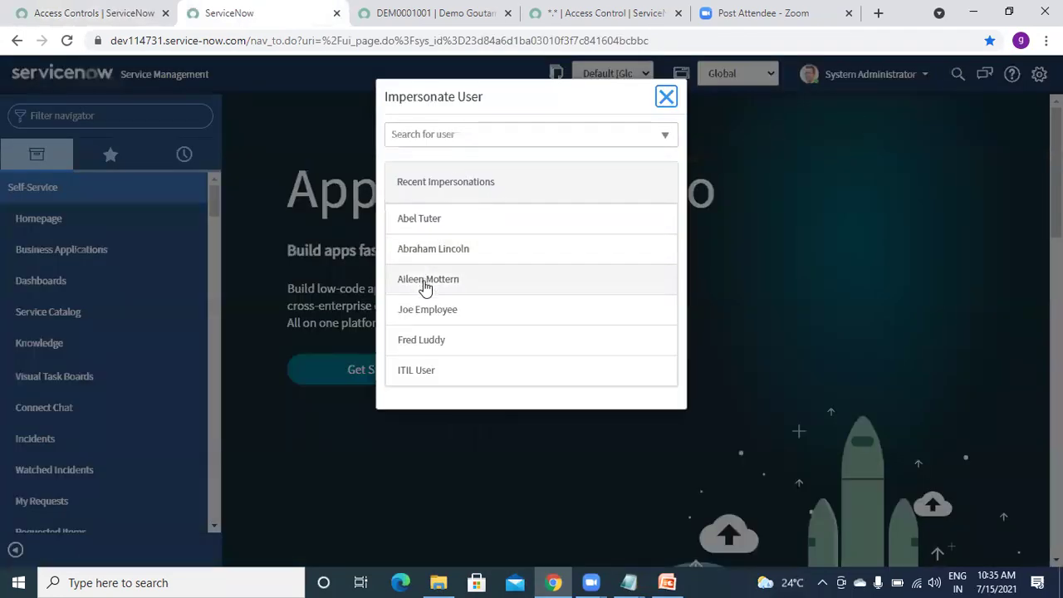
pyautogui.click(424, 282)
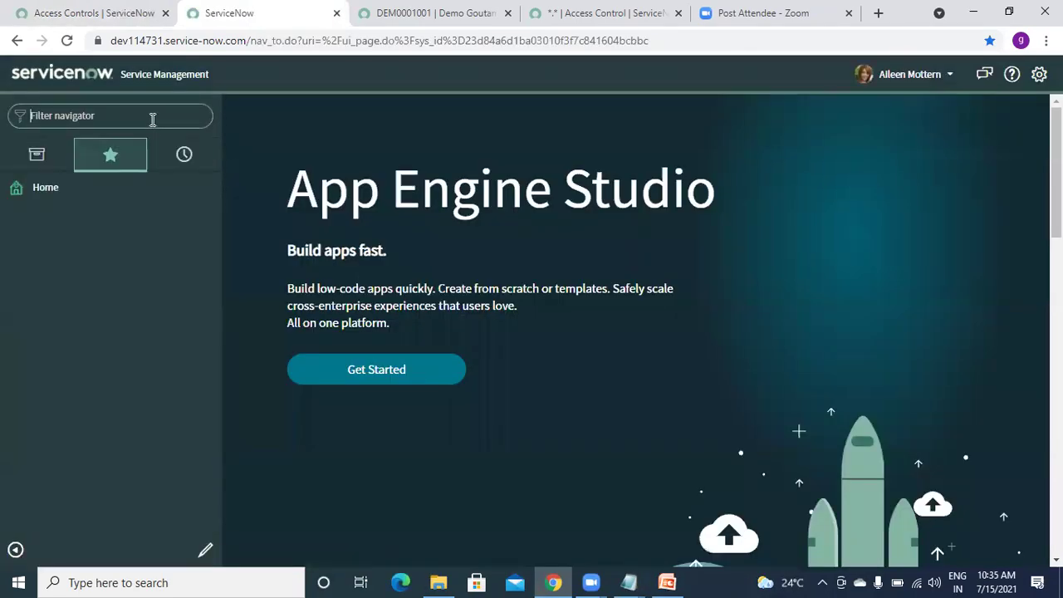
pyautogui.write('u_demo_goutam')
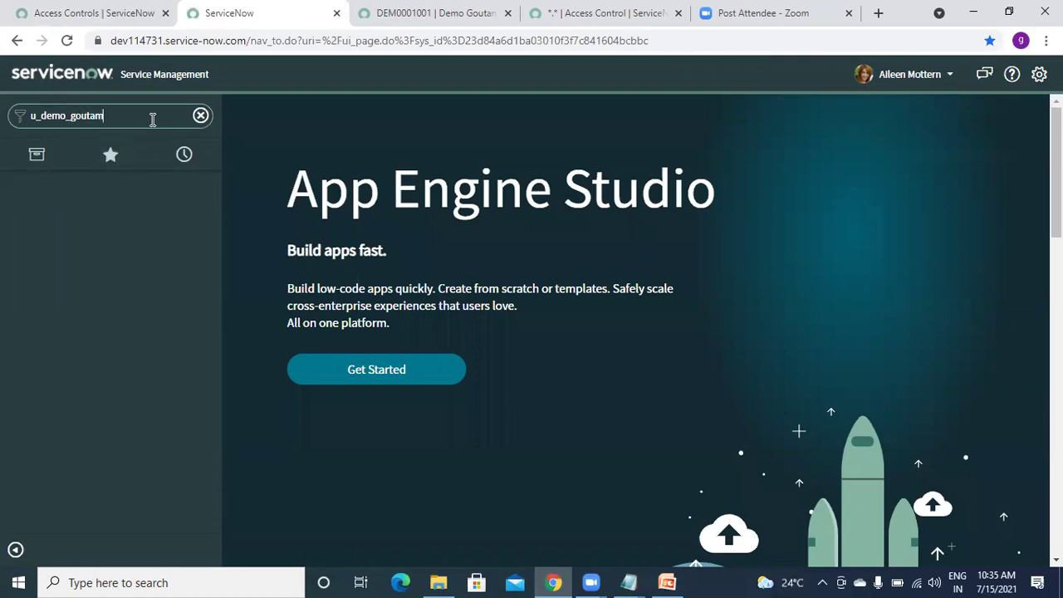
pyautogui.write('.list')
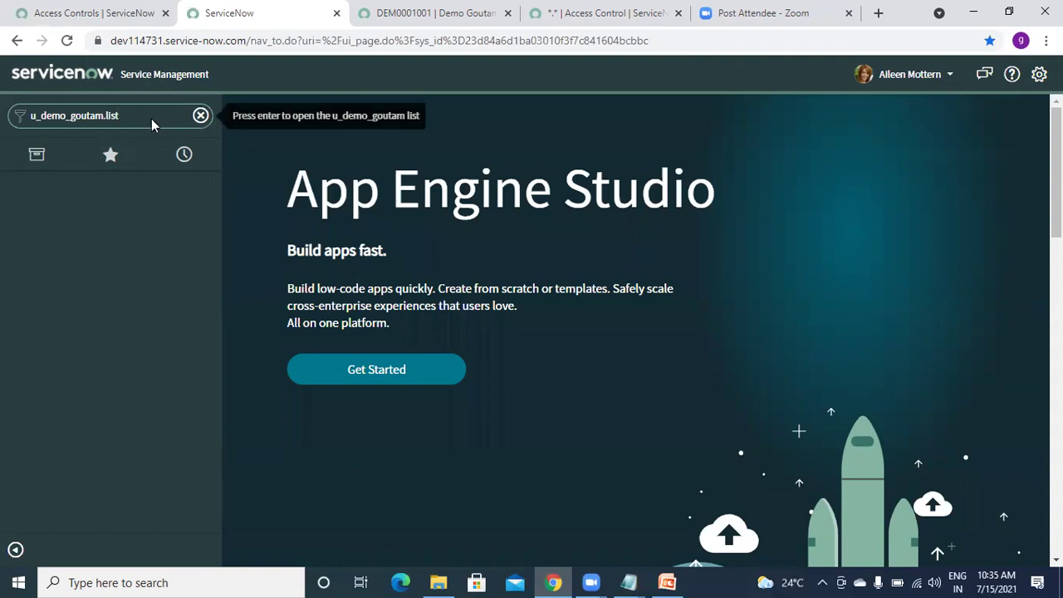
pyautogui.press('Return')
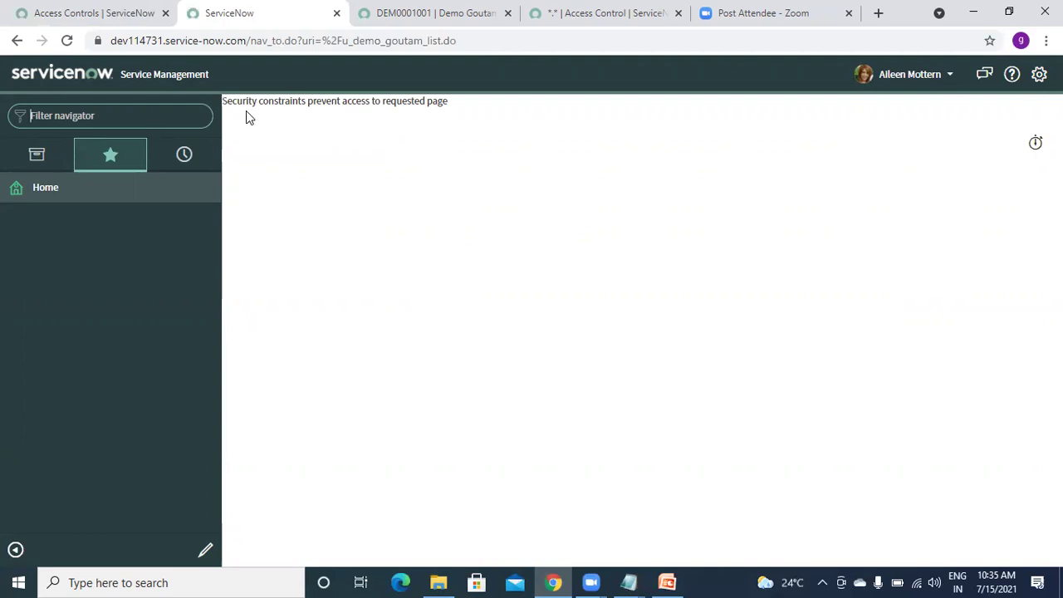
pyautogui.click(106, 16)
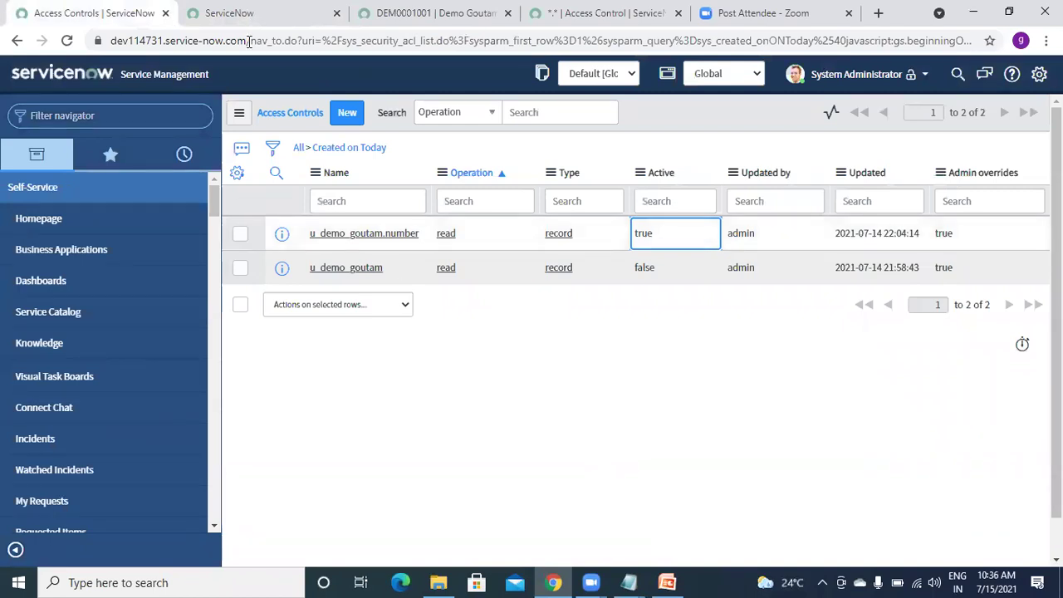
# End the impersonation, reload Access Controls, and elevate to security_admin
pyautogui.click(237, 13)
pyautogui.click(902, 86)
pyautogui.click(893, 123)
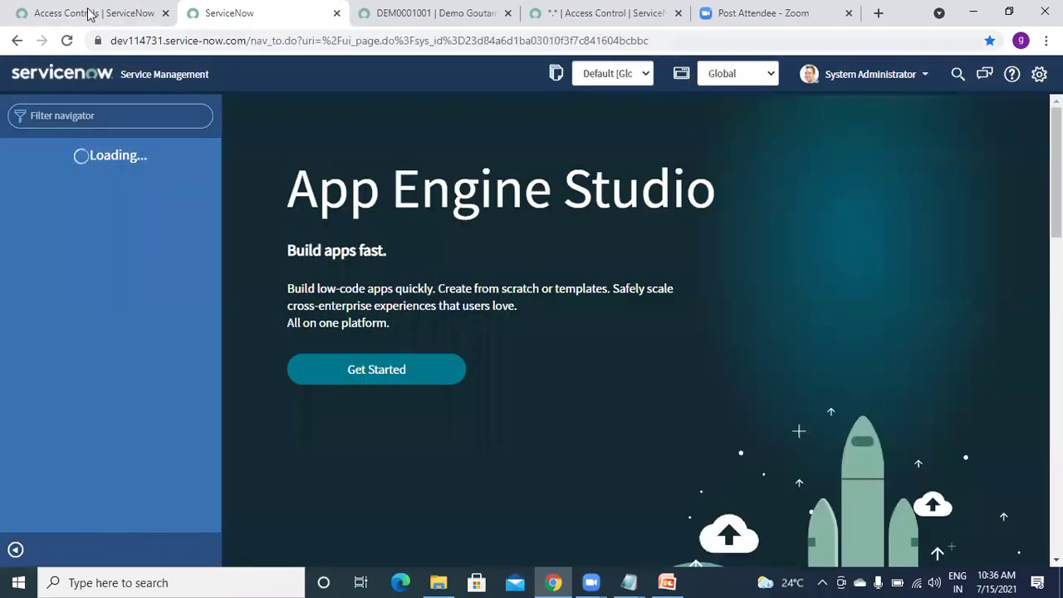
pyautogui.click(91, 14)
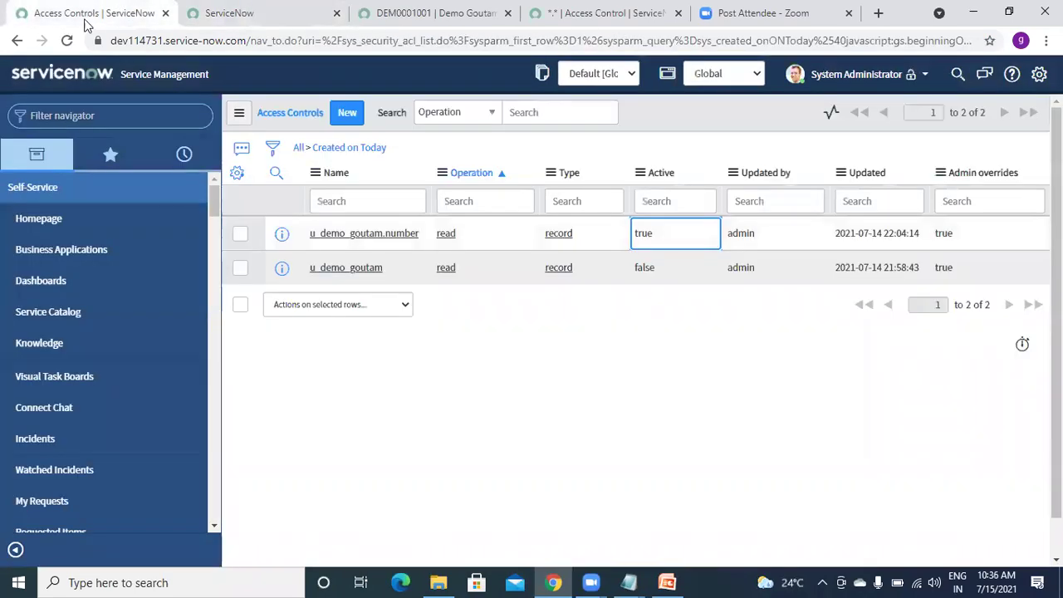
pyautogui.click(68, 40)
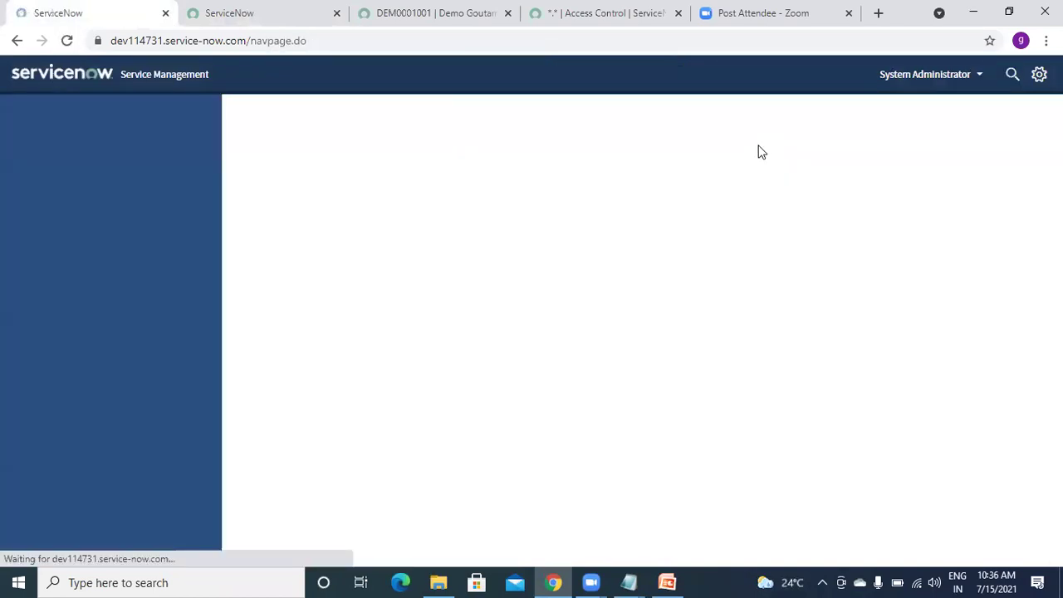
pyautogui.click(884, 74)
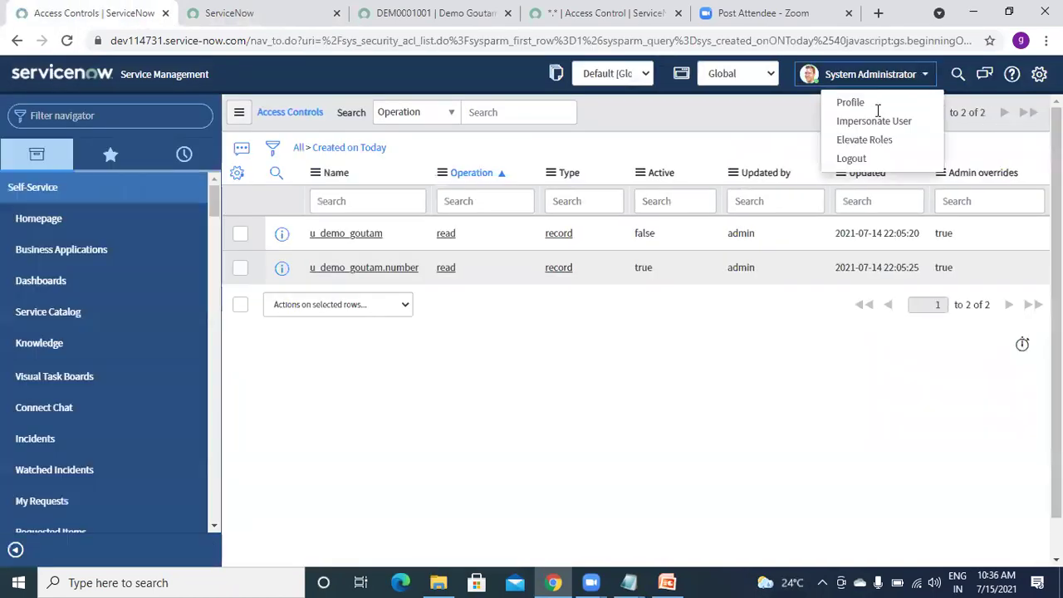
pyautogui.click(866, 139)
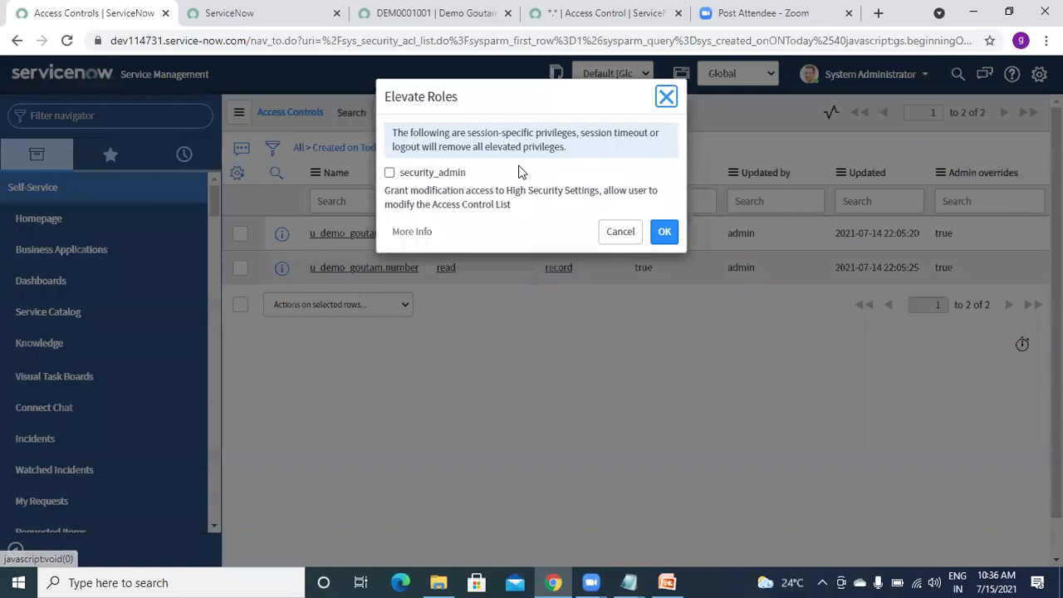
pyautogui.click(422, 176)
pyautogui.click(664, 232)
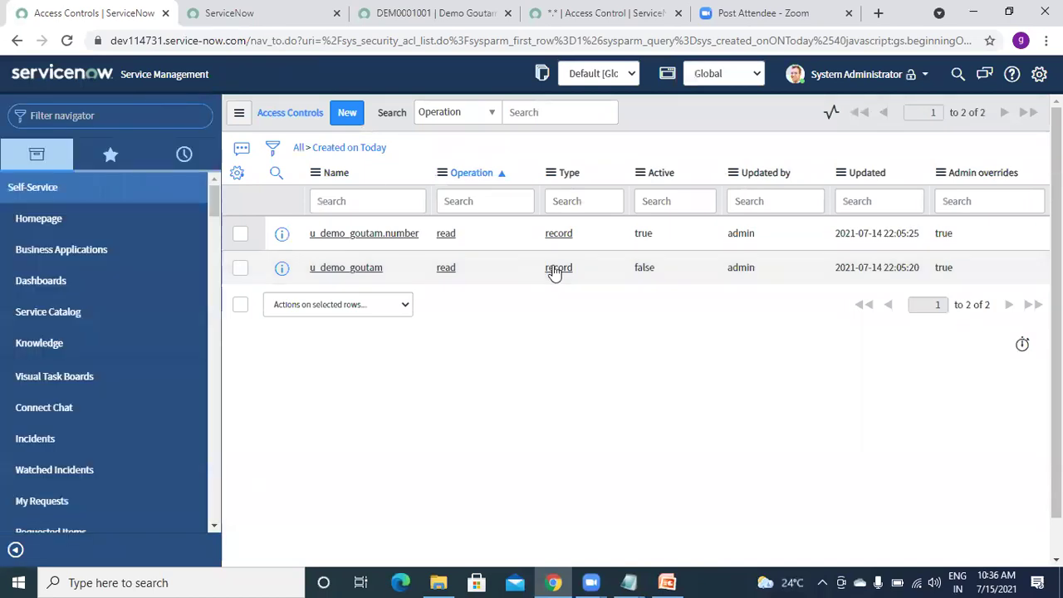
# Set the u_demo_goutam read ACL's Active value back to true
pyautogui.doubleClick(642, 269)
pyautogui.click(656, 272)
pyautogui.click(647, 290)
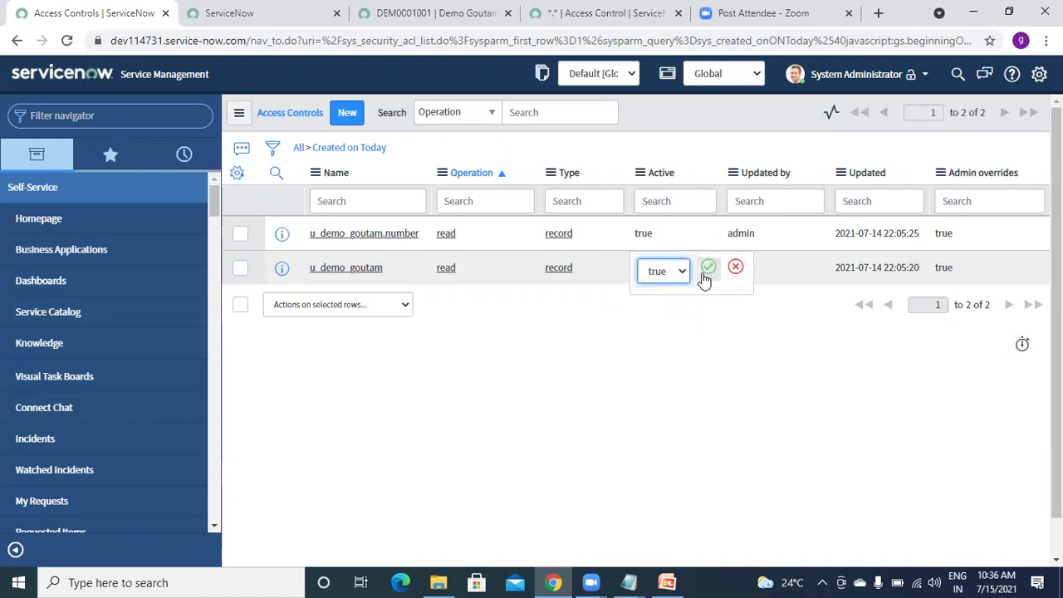
pyautogui.click(705, 270)
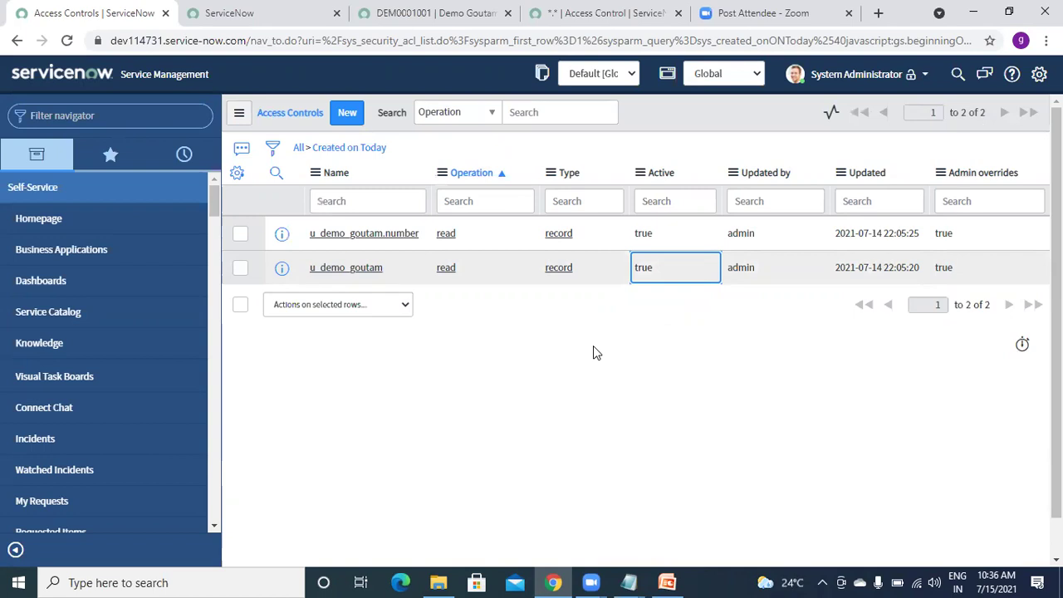
pyautogui.click(348, 116)
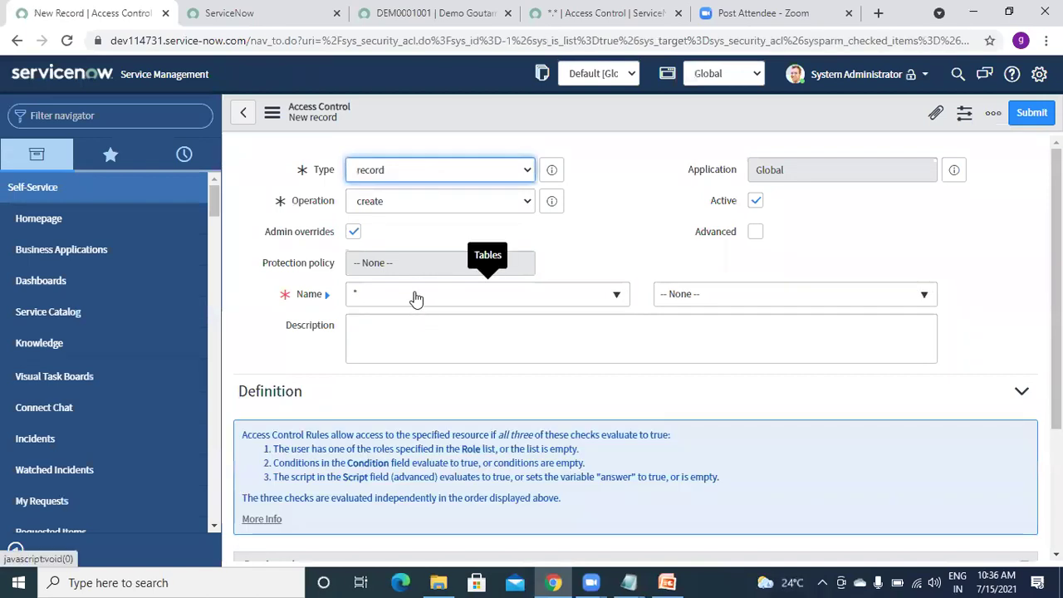
# Point the new rule at Demo Goutam [u_demo_goutam] and its Short description field
pyautogui.click(490, 304)
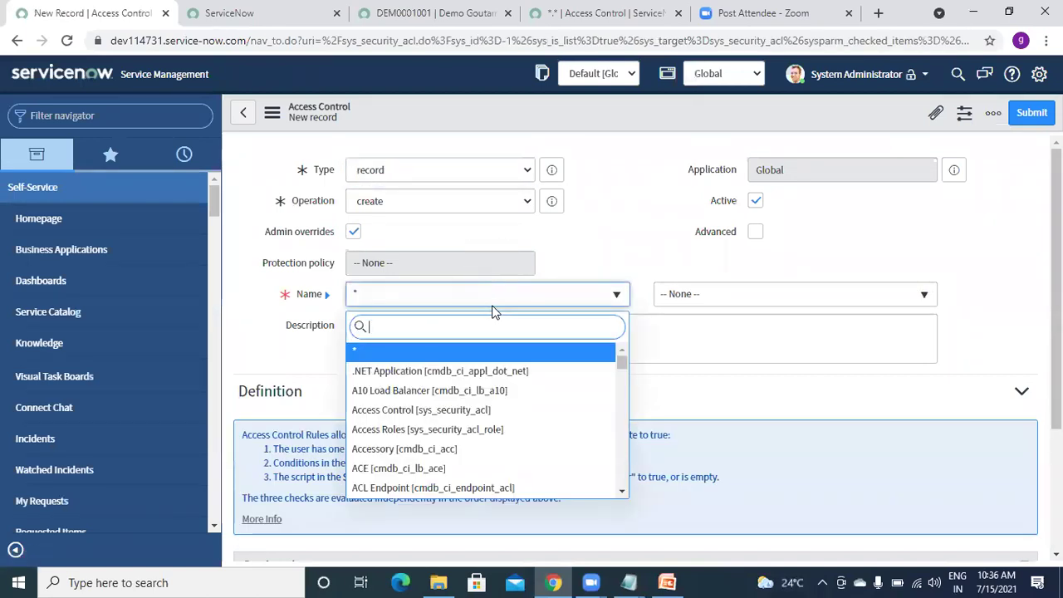
pyautogui.write('u')
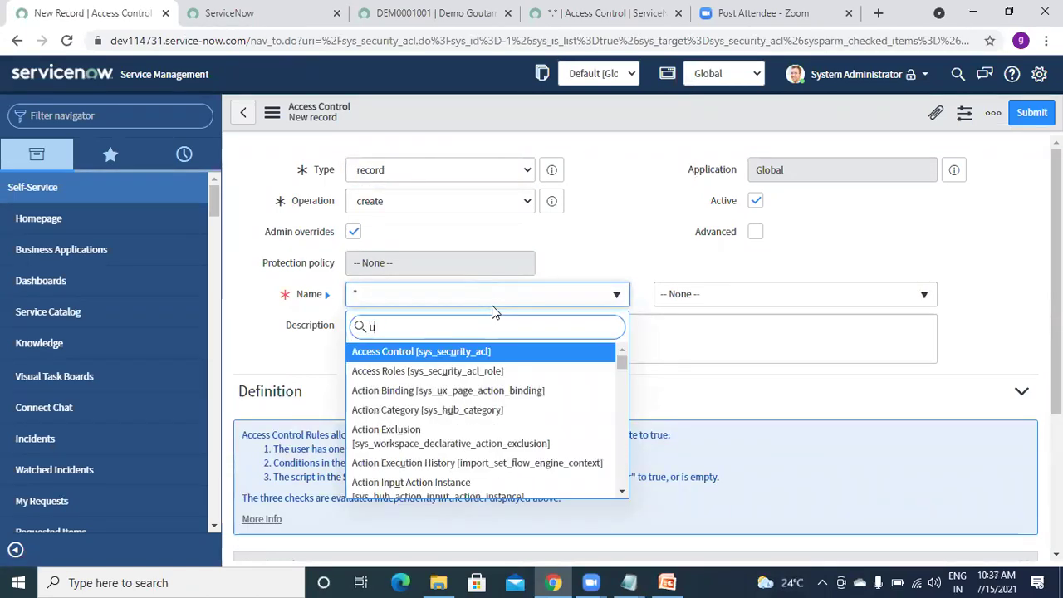
pyautogui.write('_de')
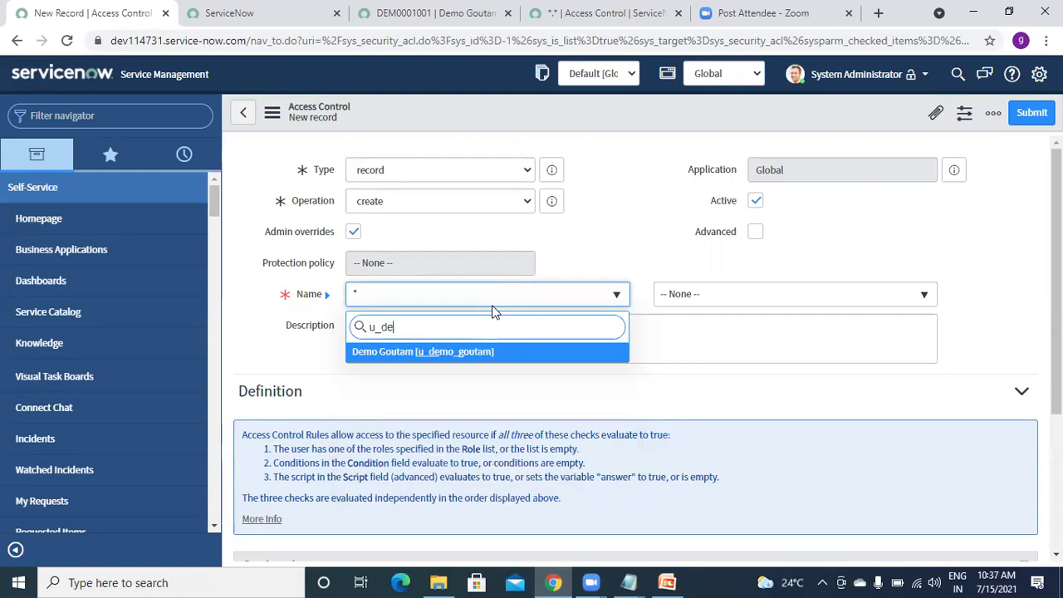
pyautogui.click(402, 351)
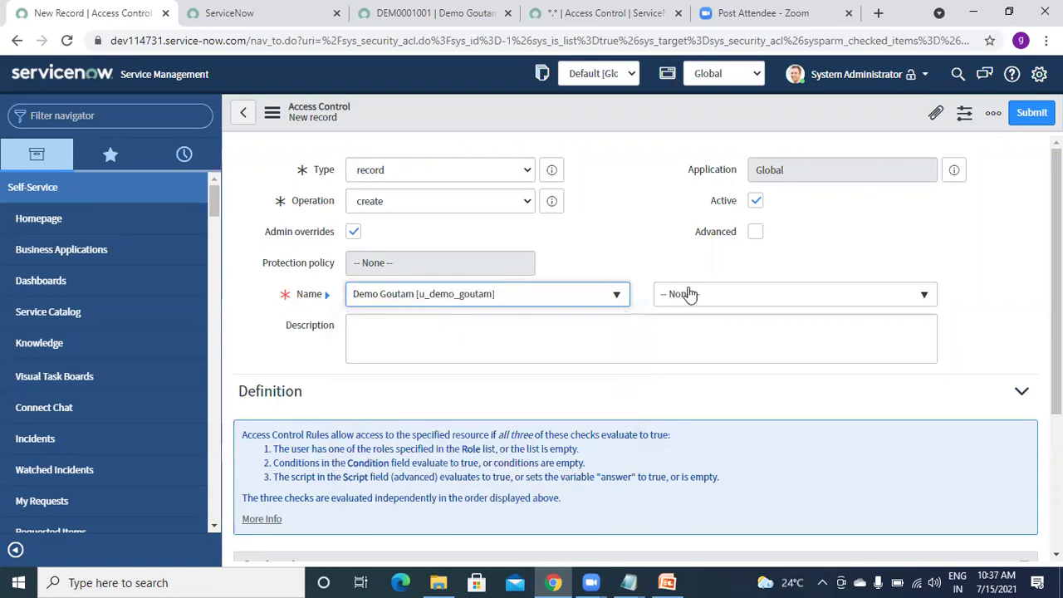
pyautogui.click(688, 294)
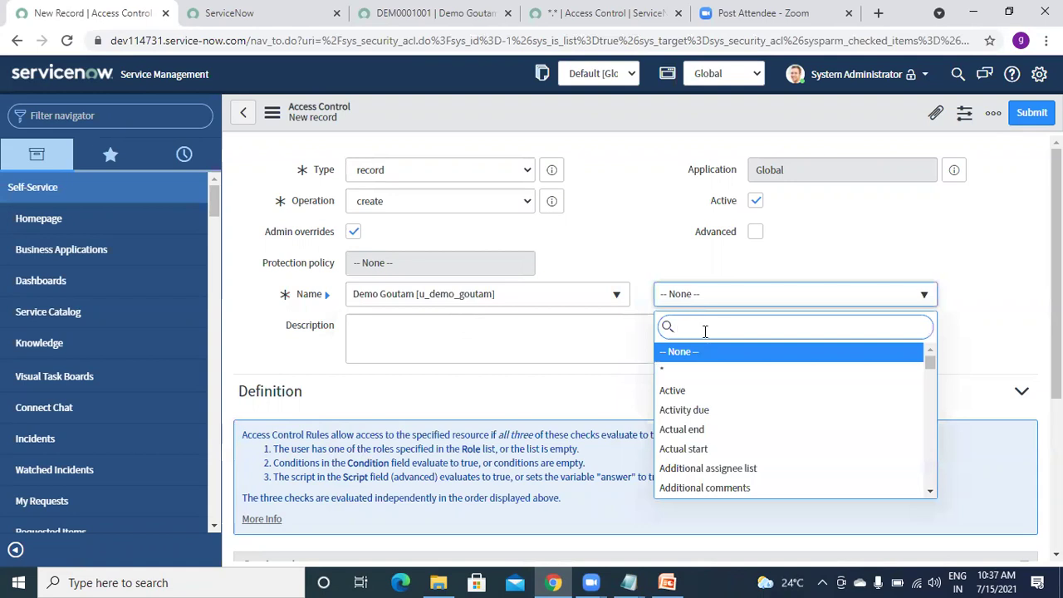
pyautogui.write('shor')
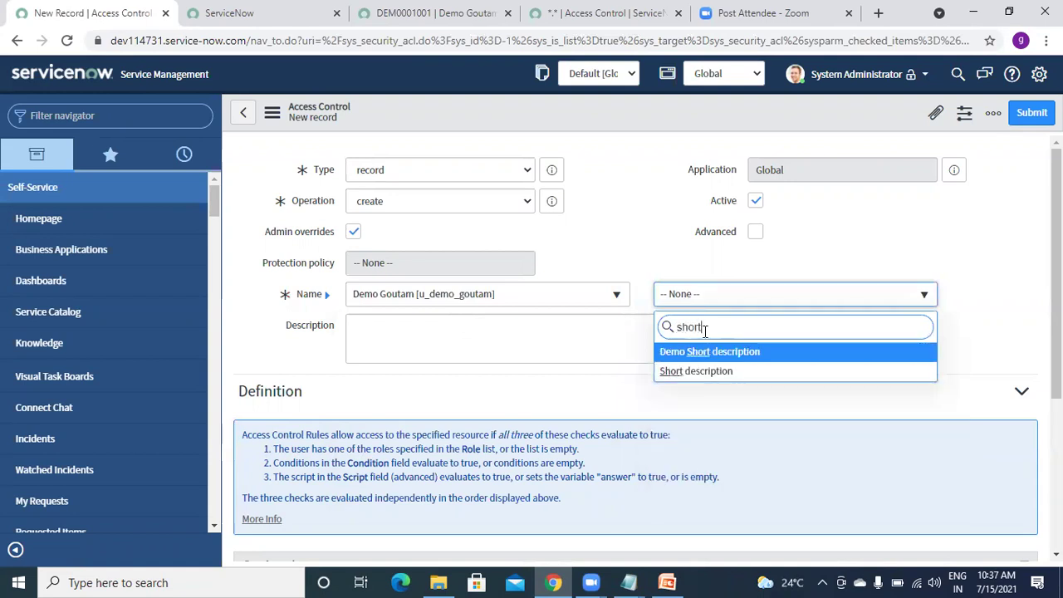
pyautogui.write('t')
pyautogui.click(697, 374)
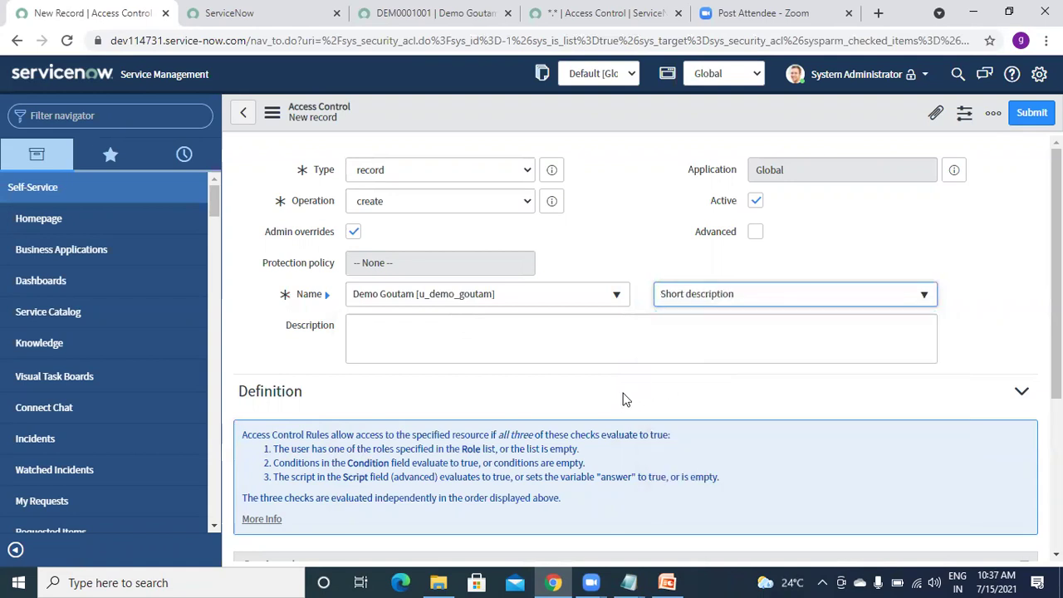
# Set the operation to write and add Demo Role under Requires role
pyautogui.click(474, 201)
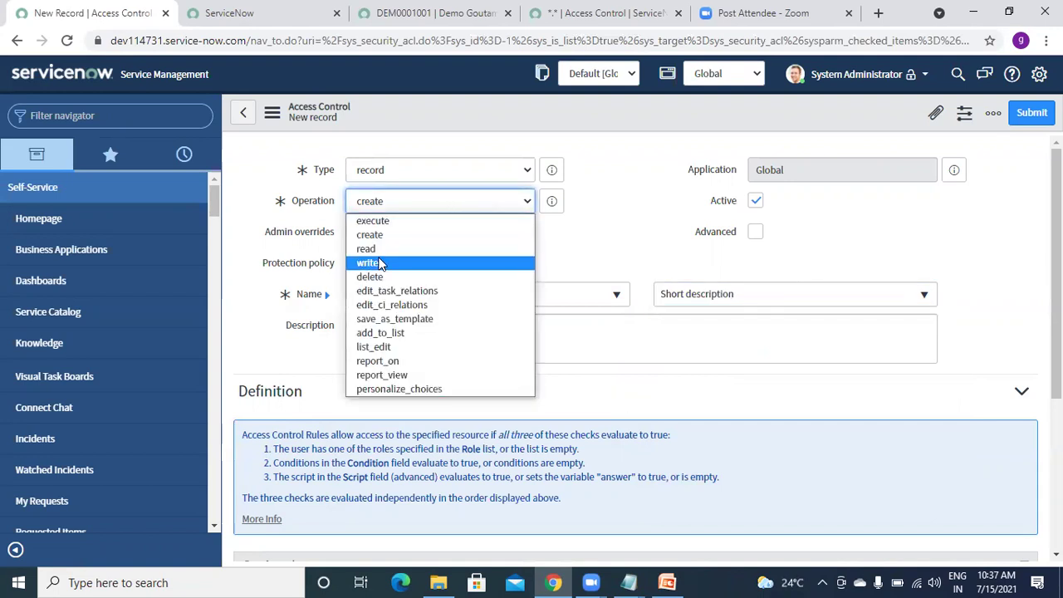
pyautogui.click(378, 263)
pyautogui.click(673, 243)
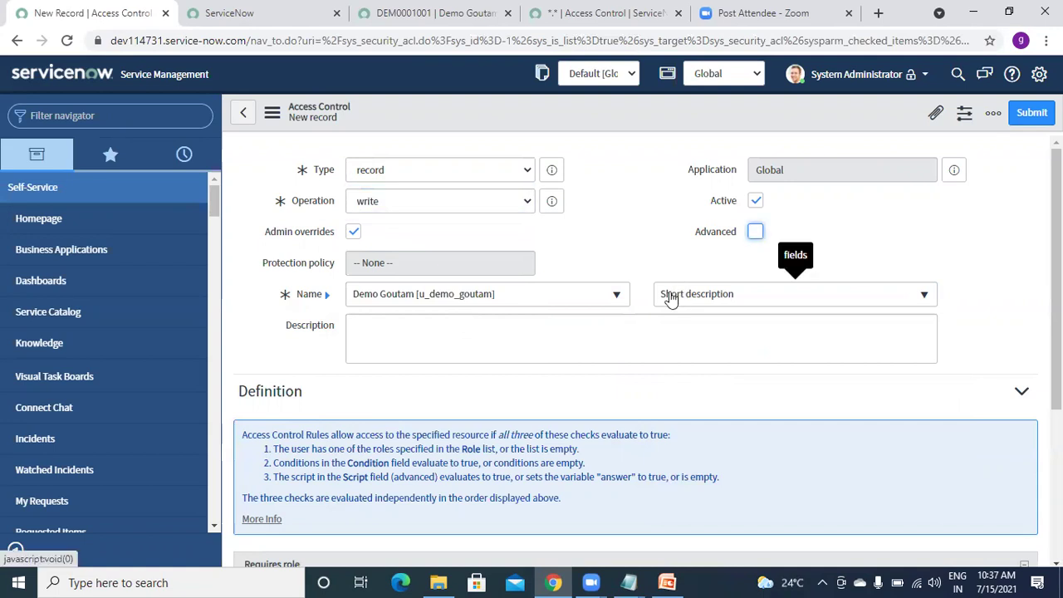
pyautogui.scroll(-3, 664, 451)
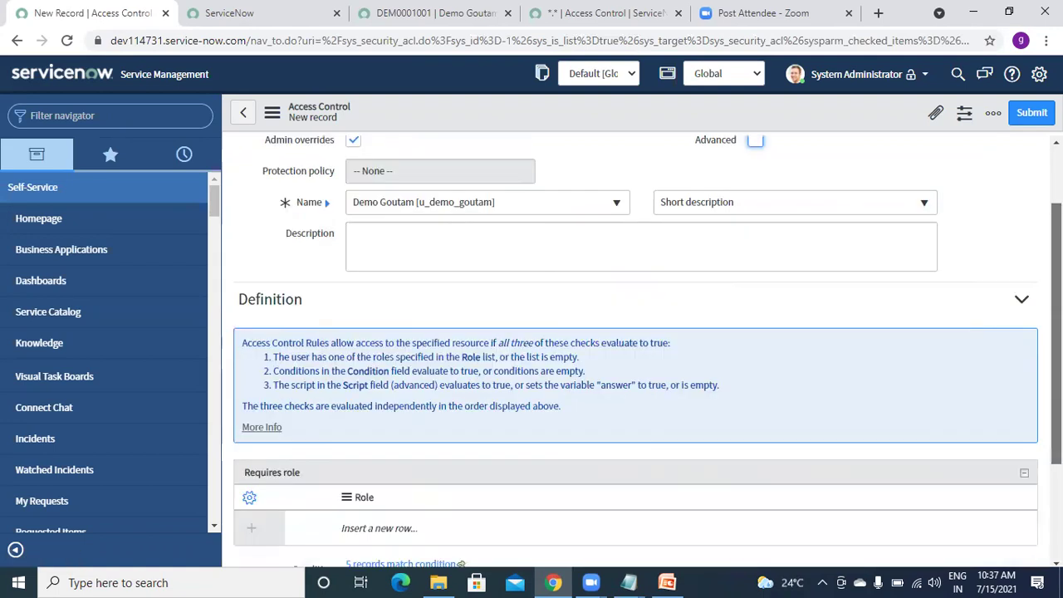
pyautogui.doubleClick(362, 375)
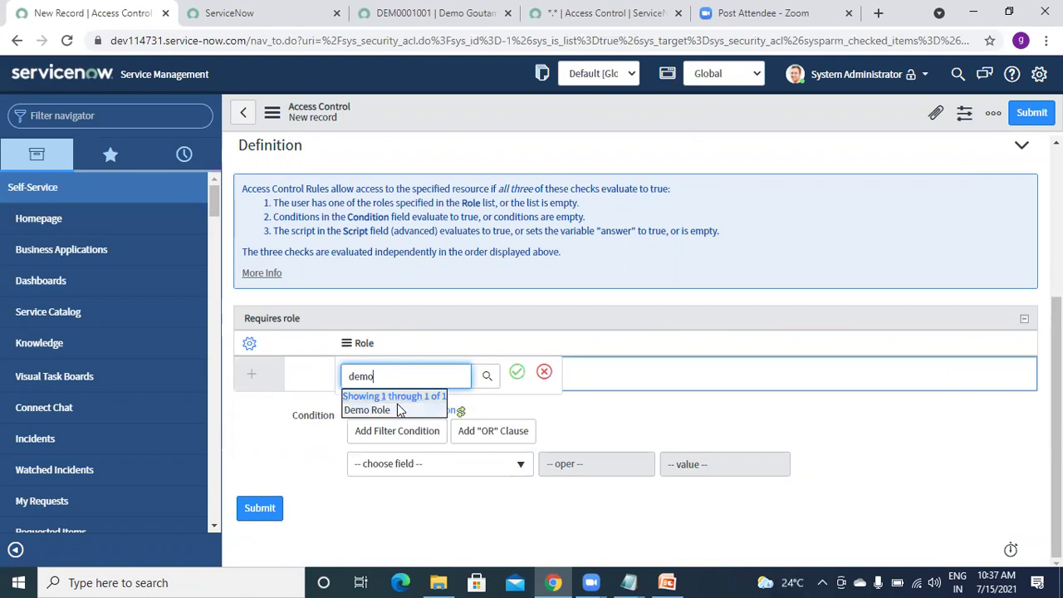
pyautogui.click(399, 410)
pyautogui.click(516, 372)
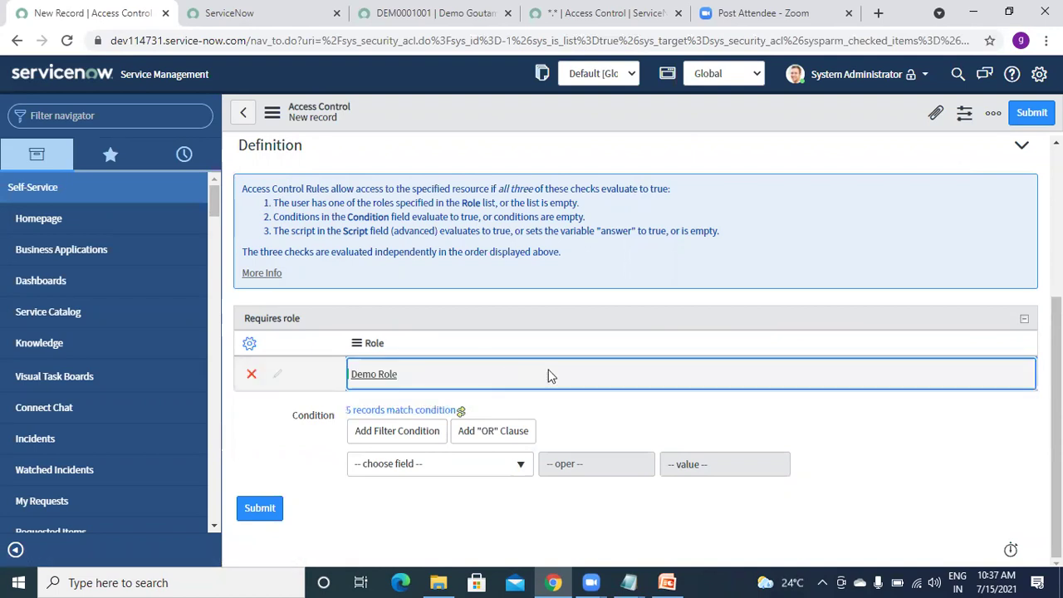
pyautogui.scroll(3, 478, 240)
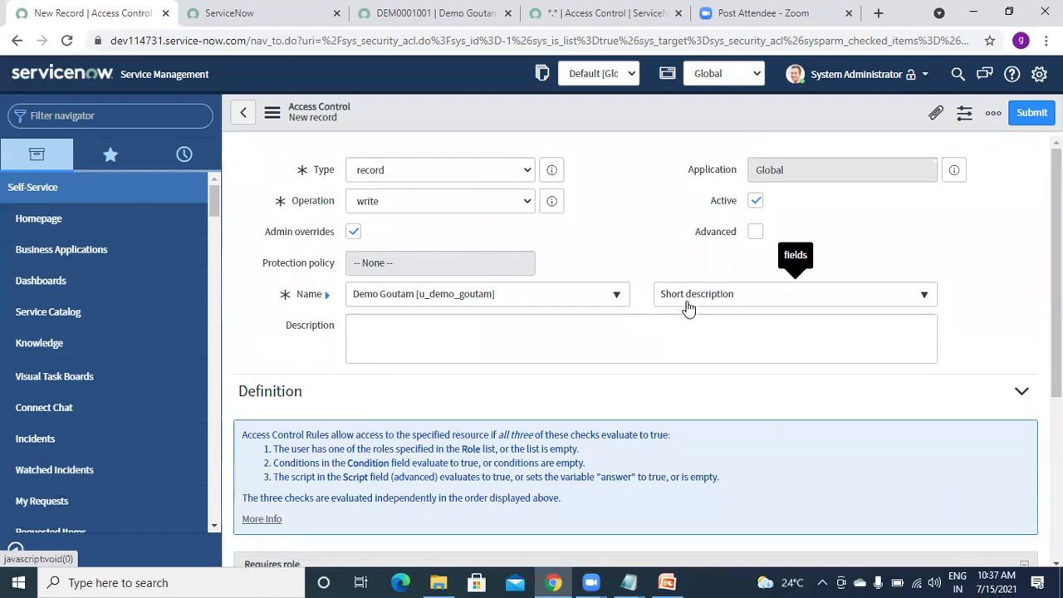
# Save the u_demo_goutam.short_description write rule and continue past the Verify Security Rules prompt
pyautogui.rightClick(616, 107)
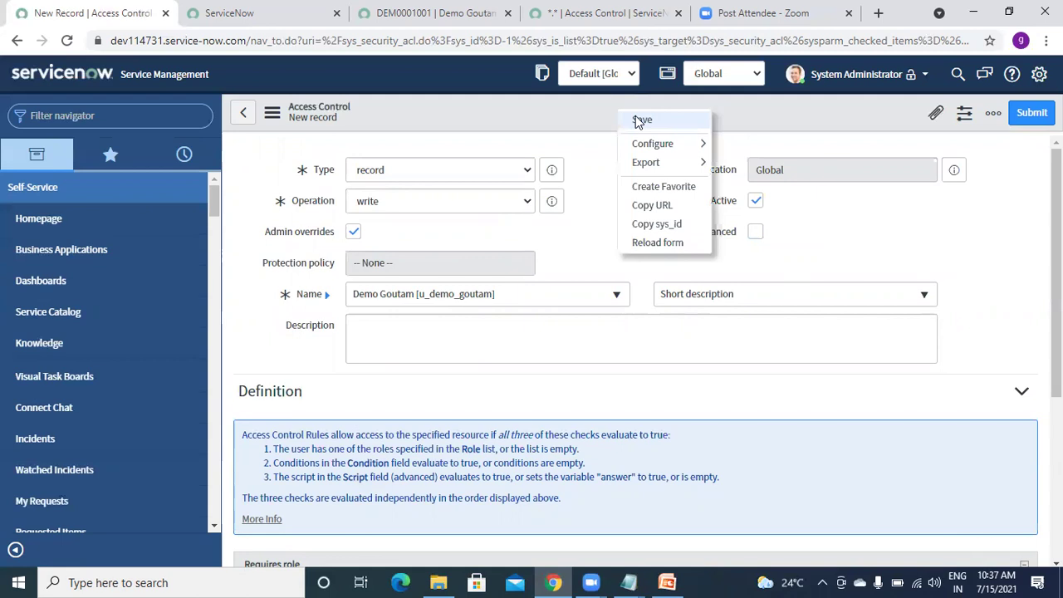
pyautogui.click(636, 119)
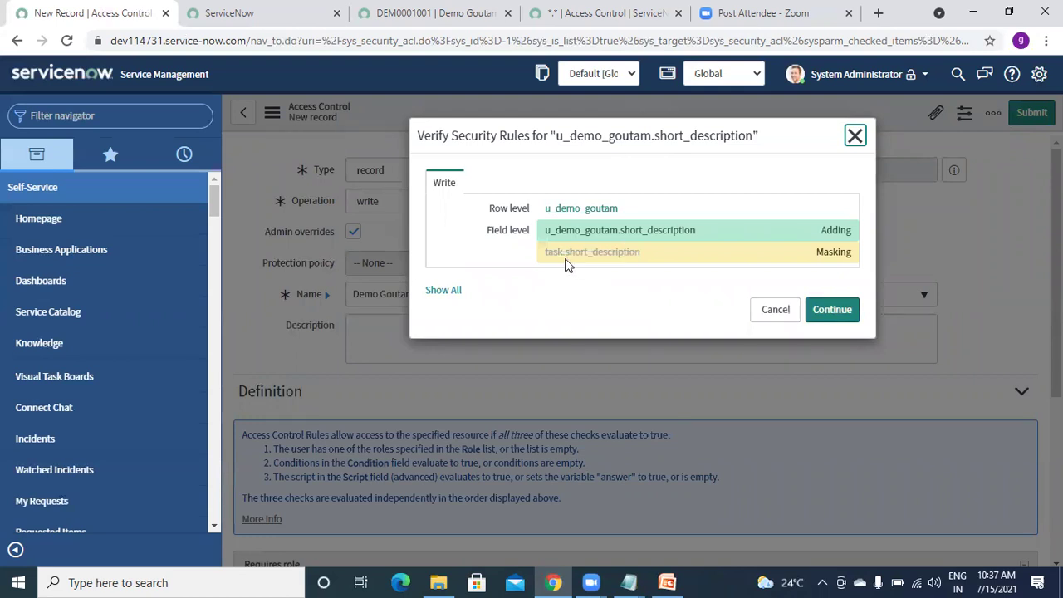
pyautogui.click(826, 320)
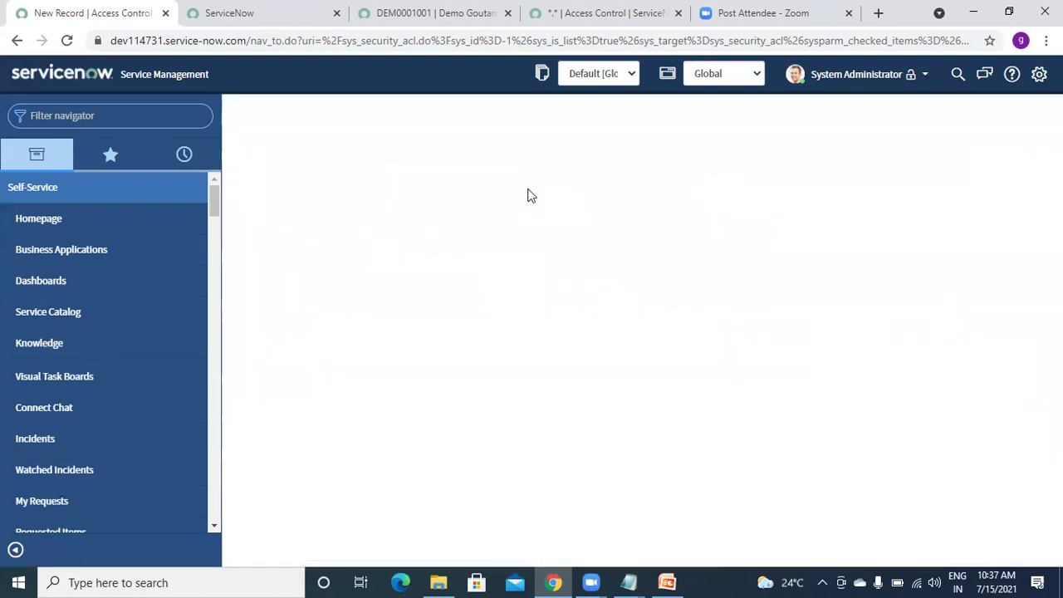
# Impersonate a recent test user and open u_demo_goutam.list from the Filter navigator
pyautogui.click(276, 23)
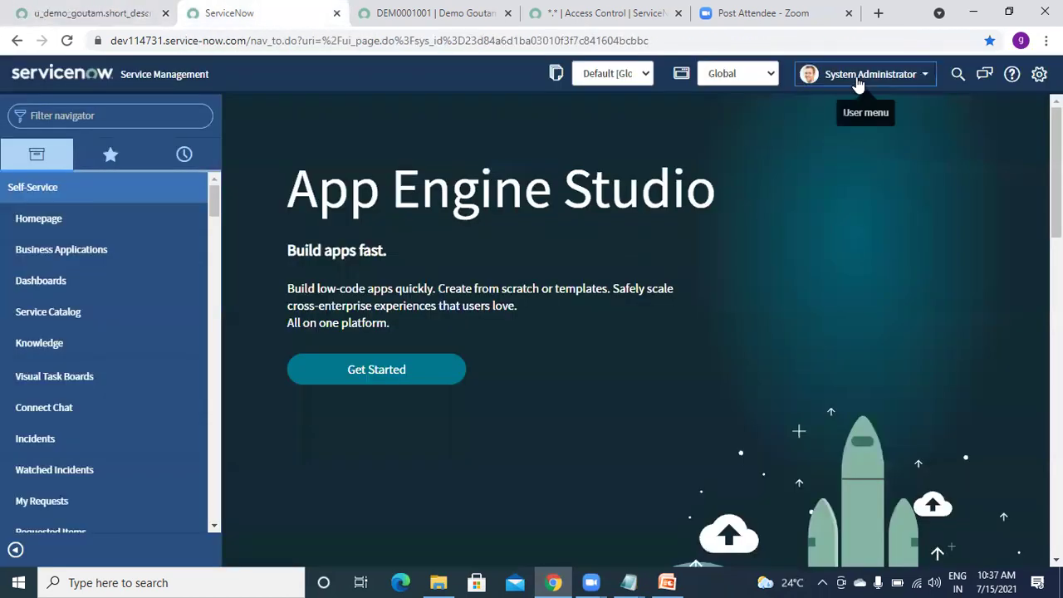
pyautogui.click(855, 80)
pyautogui.click(863, 139)
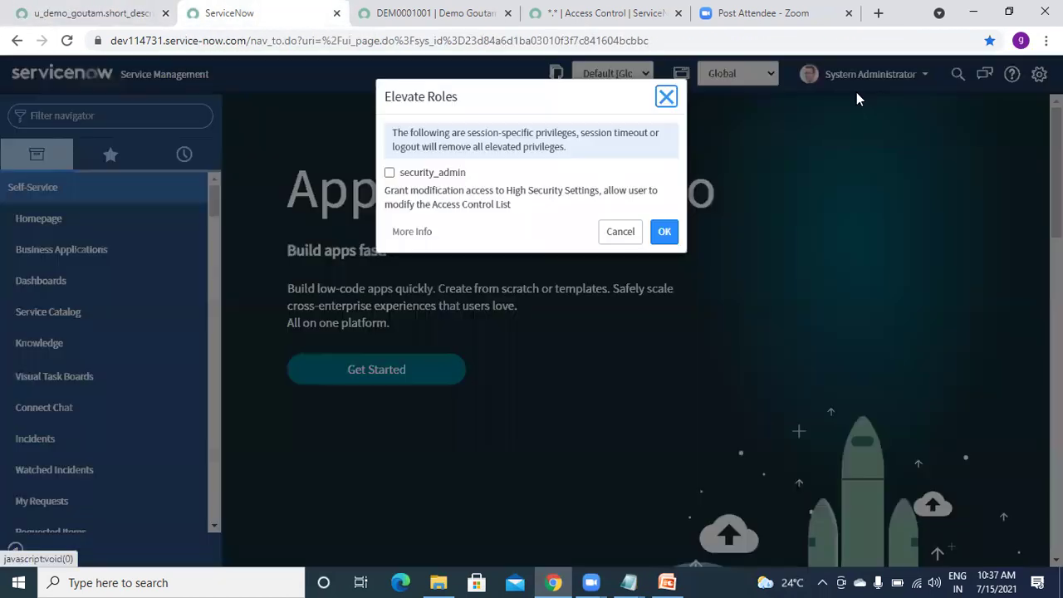
pyautogui.click(667, 96)
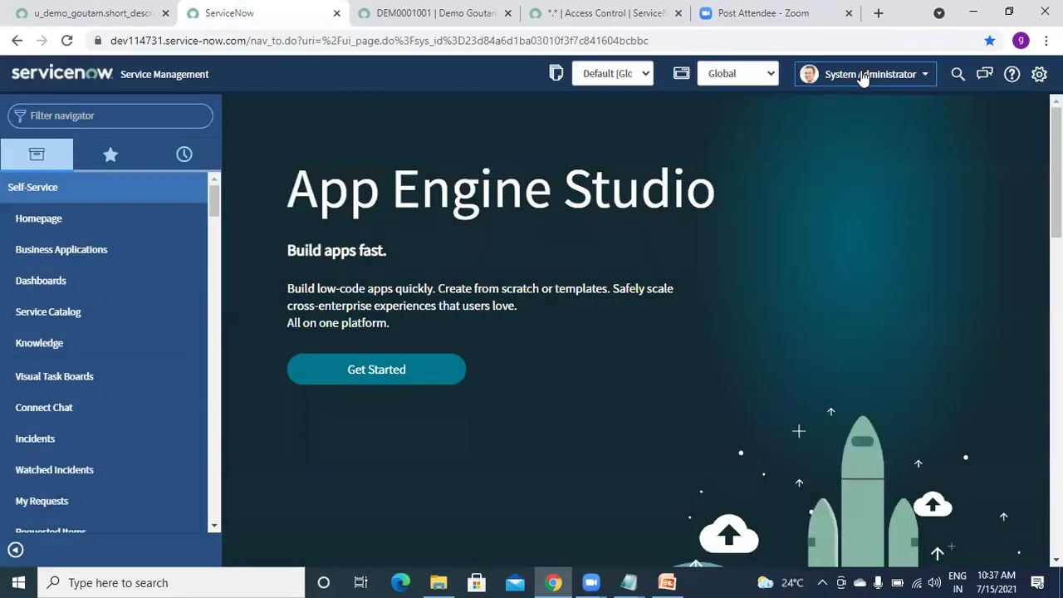
pyautogui.click(860, 80)
pyautogui.click(856, 123)
pyautogui.click(586, 141)
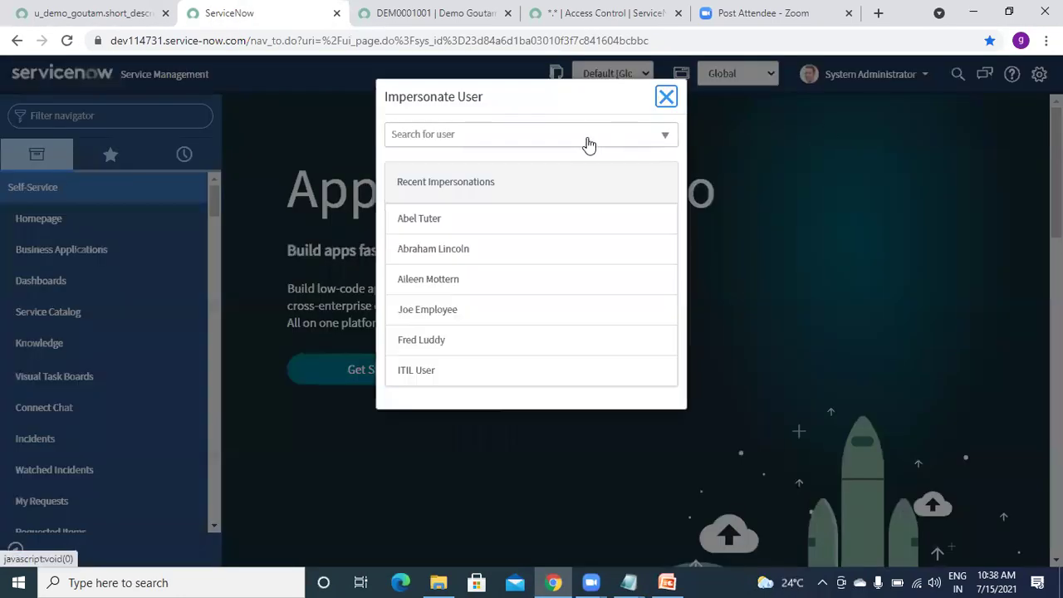
pyautogui.click(418, 279)
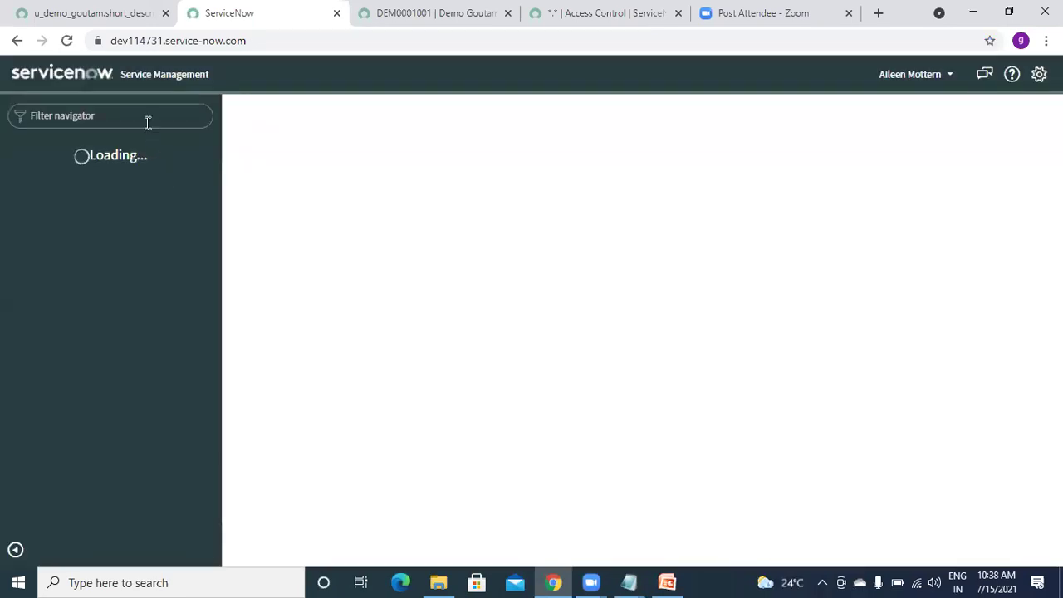
pyautogui.write('u_demo_goutam.list')
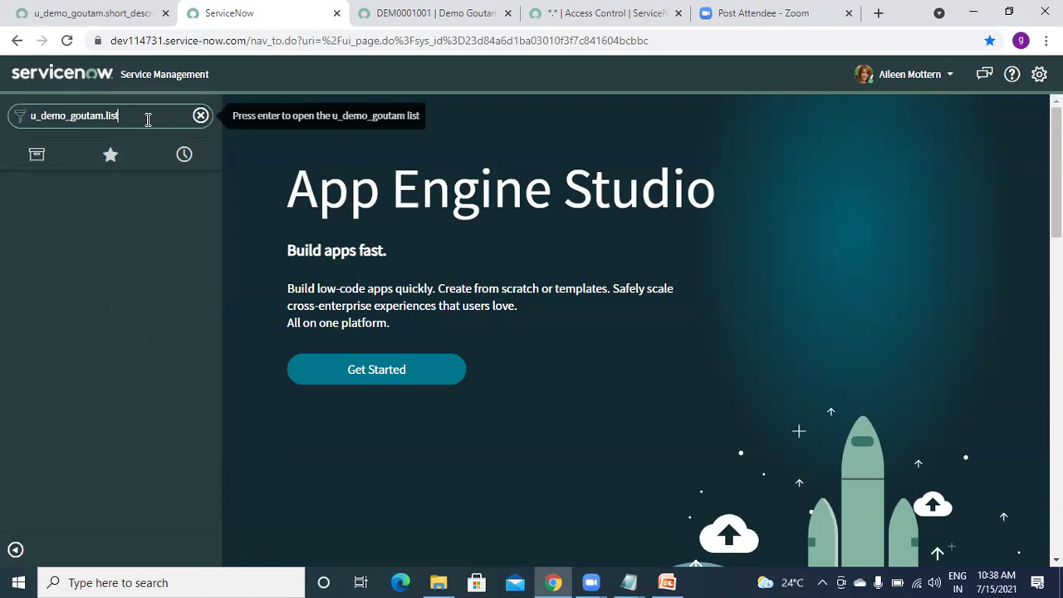
pyautogui.press('Return')
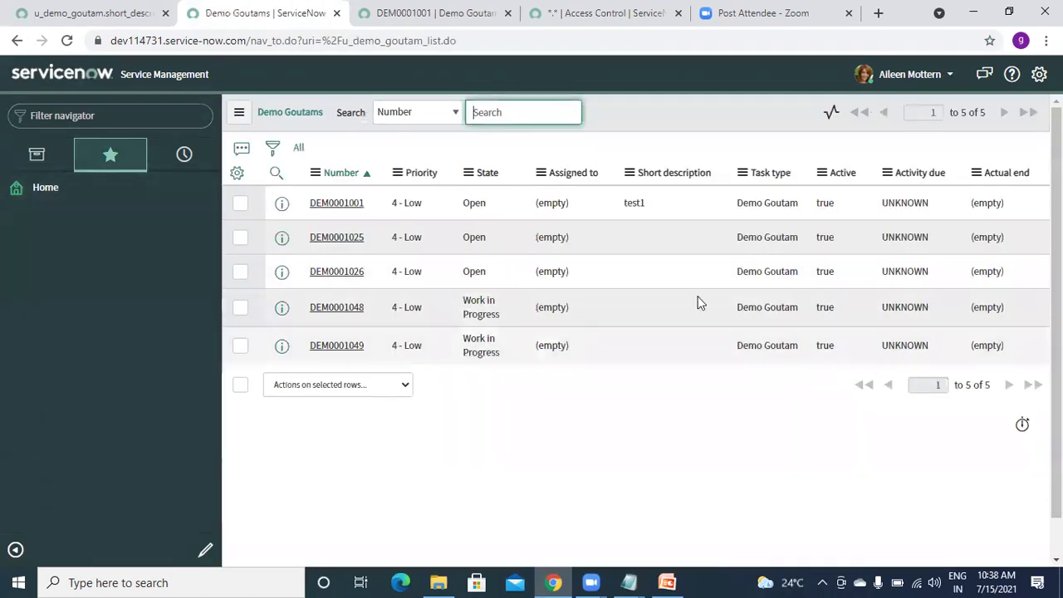
# Open DEM0001001 in a new tab, reload it, and try editing its short description test1
pyautogui.rightClick(280, 210)
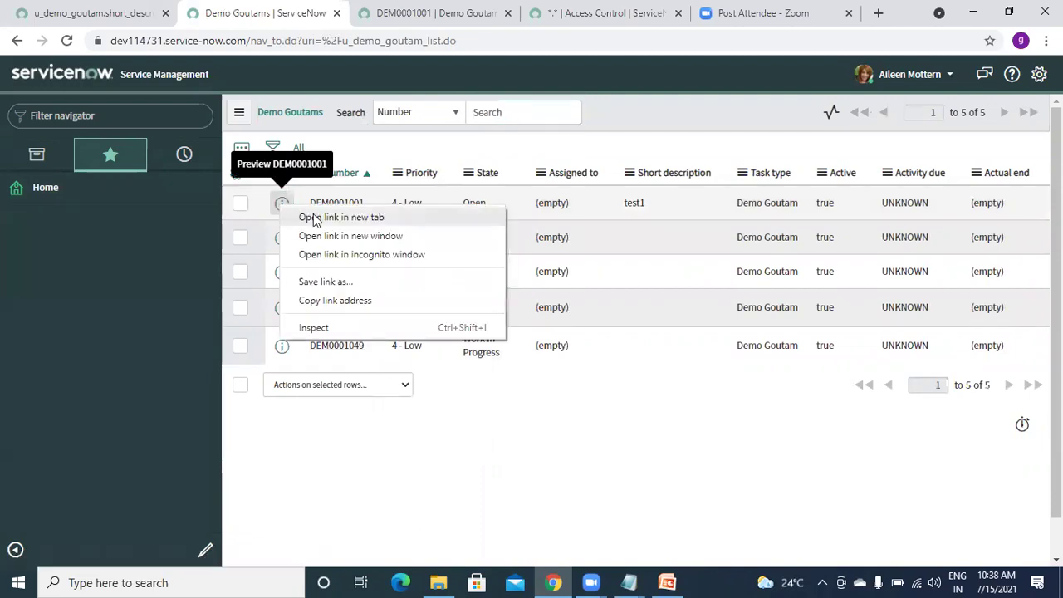
pyautogui.click(314, 218)
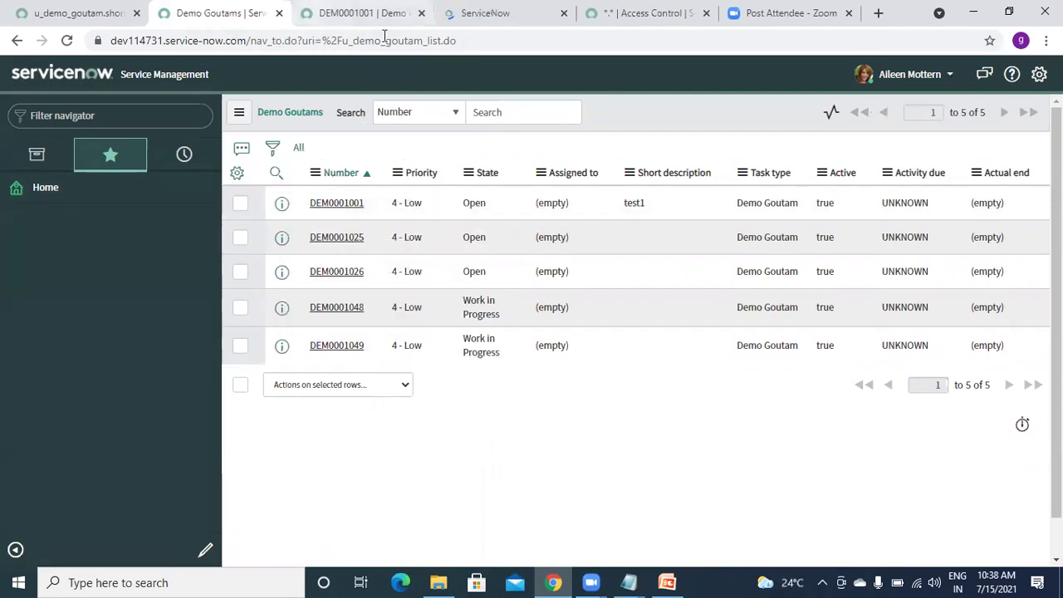
pyautogui.click(378, 13)
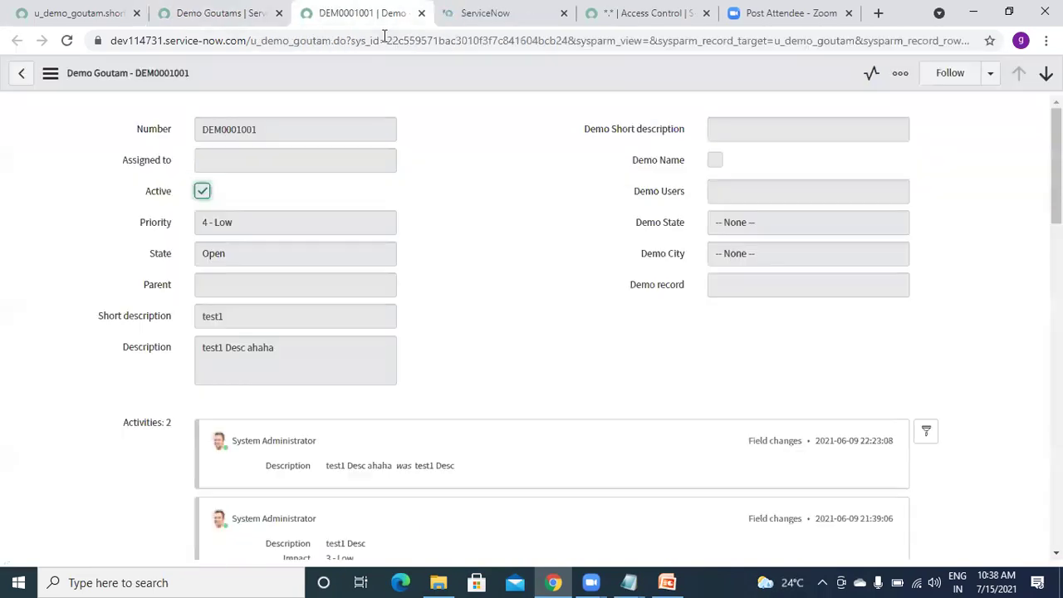
pyautogui.click(67, 43)
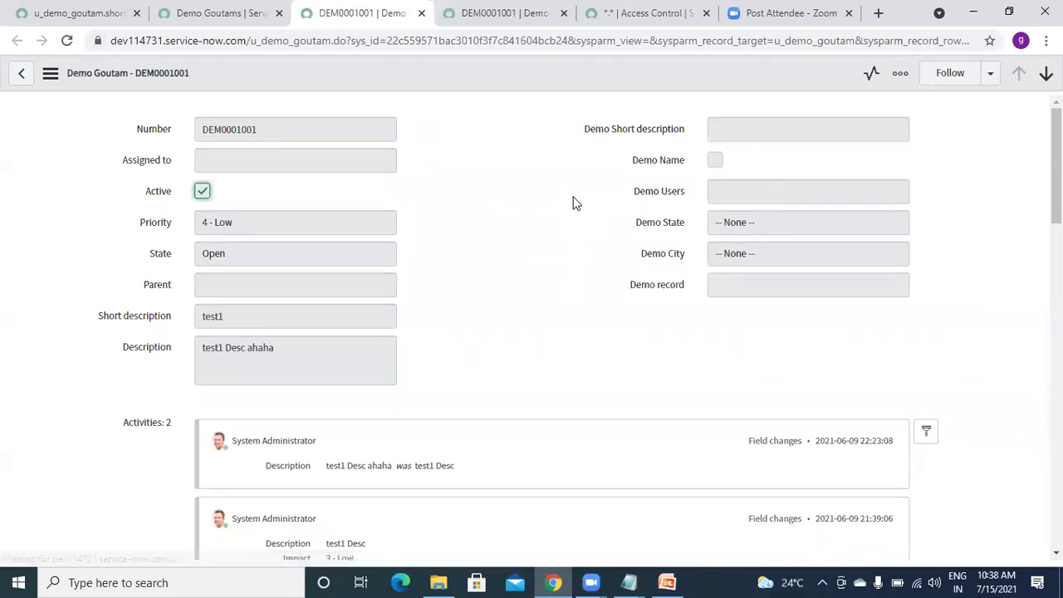
pyautogui.doubleClick(230, 317)
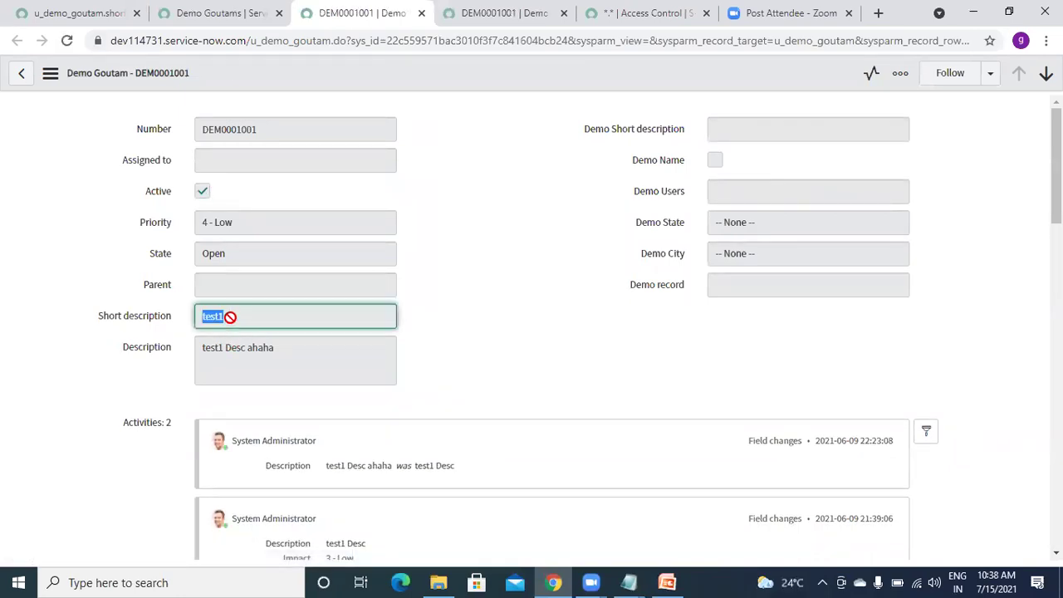
pyautogui.hotkey('shift', 'Tab')
pyautogui.hotkey('shift', 'Tab')
pyautogui.hotkey('shift', 'Tab')
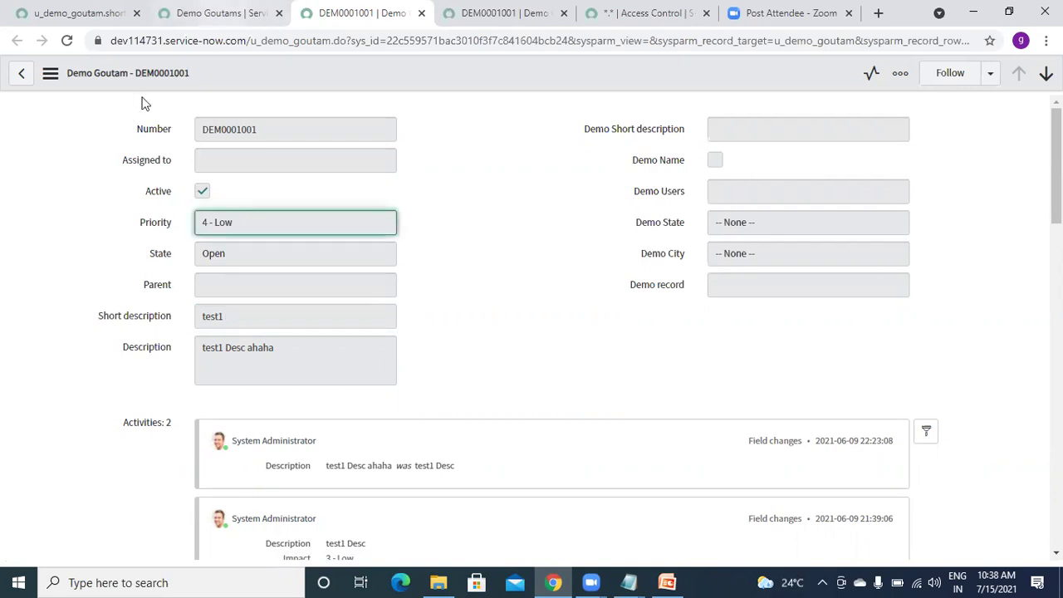
# Go back to the Demo Goutams list tab and bring up the account menu
pyautogui.hotkey('ctrl', 'shift', 'Tab')
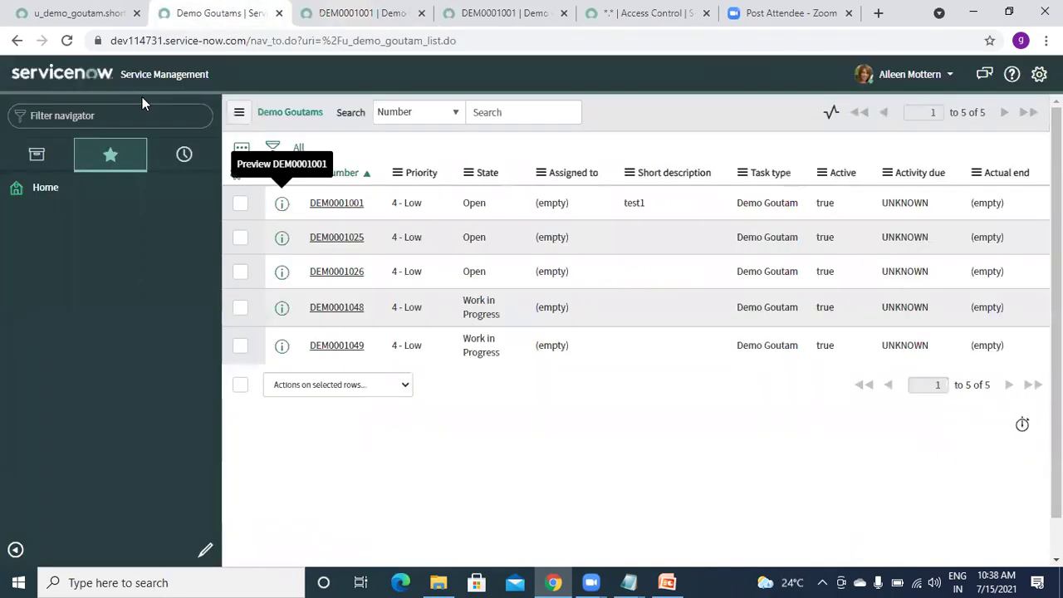
pyautogui.hotkey('ctrl', 'Tab')
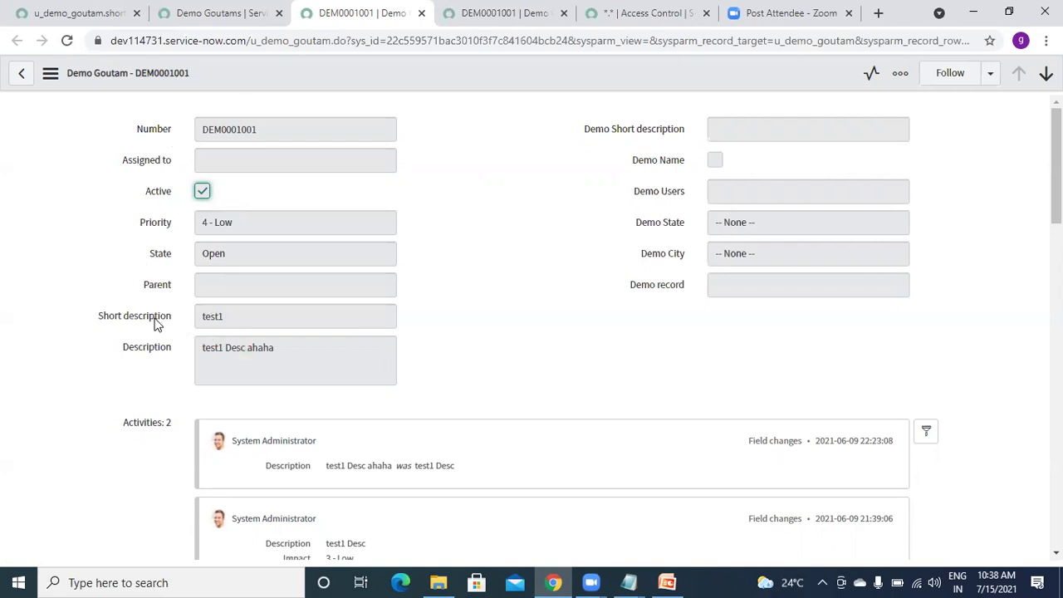
pyautogui.click(220, 12)
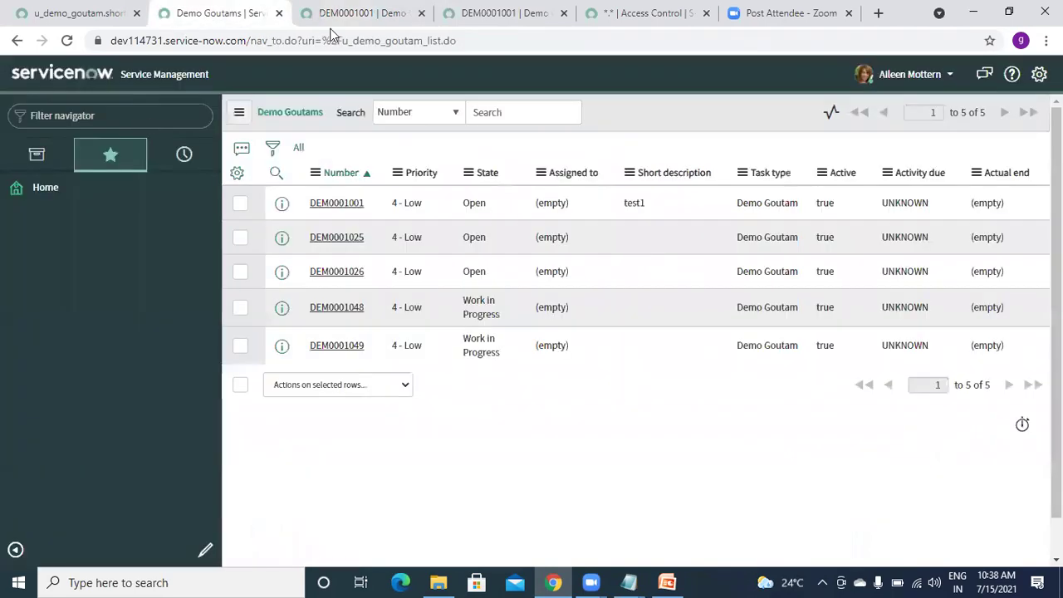
pyautogui.click(869, 86)
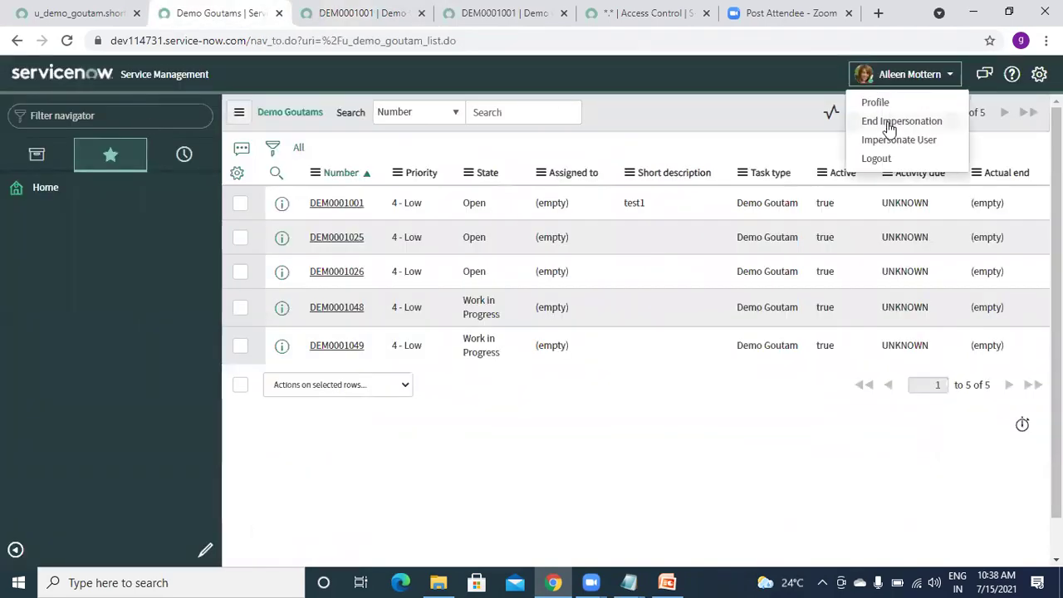
# End the impersonation and leave the short_description write rule form
pyautogui.click(890, 118)
pyautogui.click(46, 14)
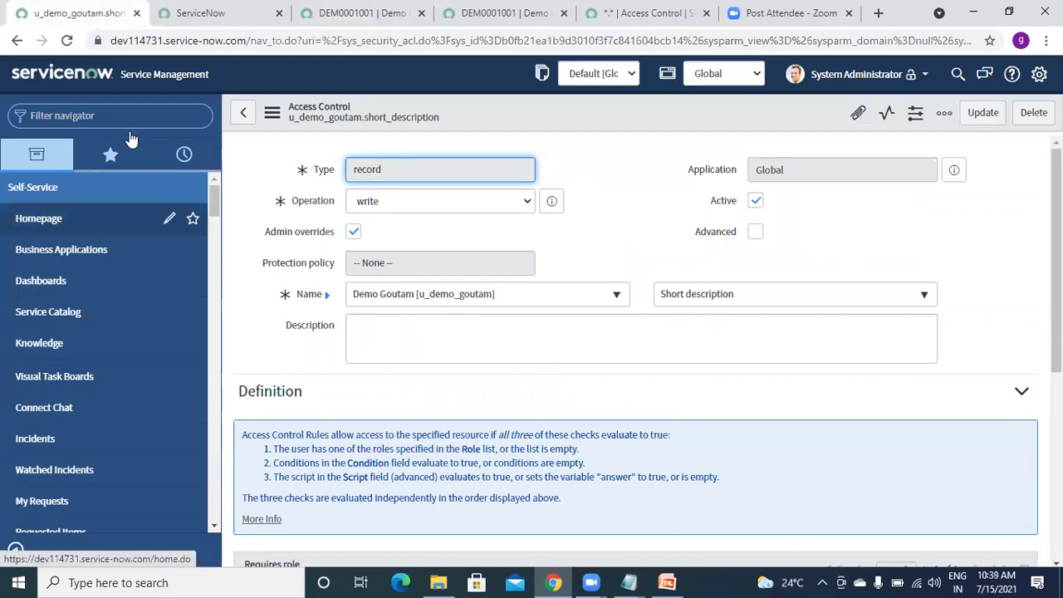
pyautogui.click(242, 116)
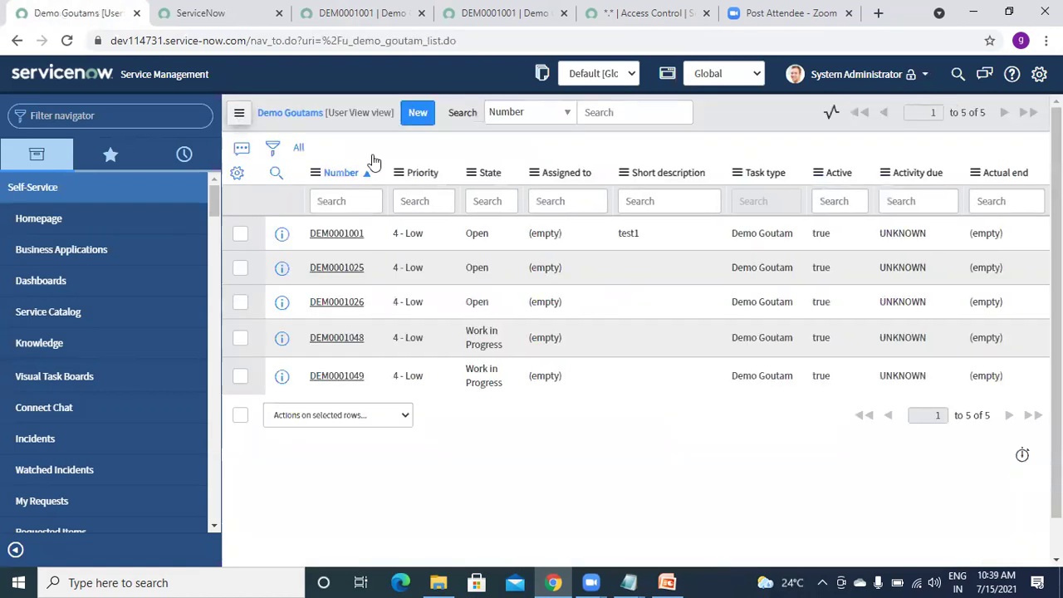
# Open the Access Control (ACL) list via the acl search and reload as administrator
pyautogui.click(92, 116)
pyautogui.write('ac')
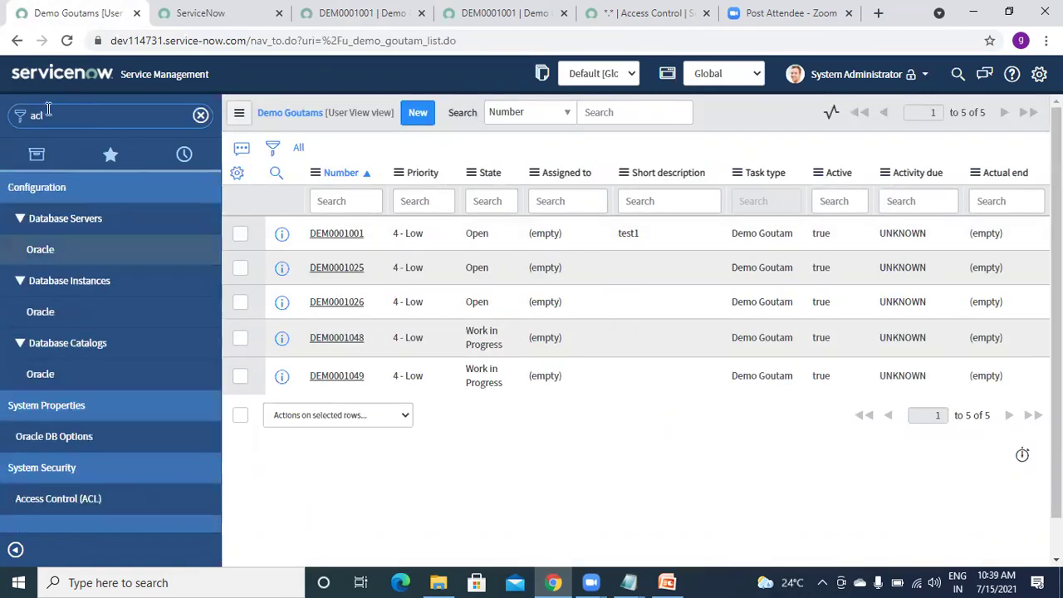
pyautogui.write('l')
pyautogui.click(94, 501)
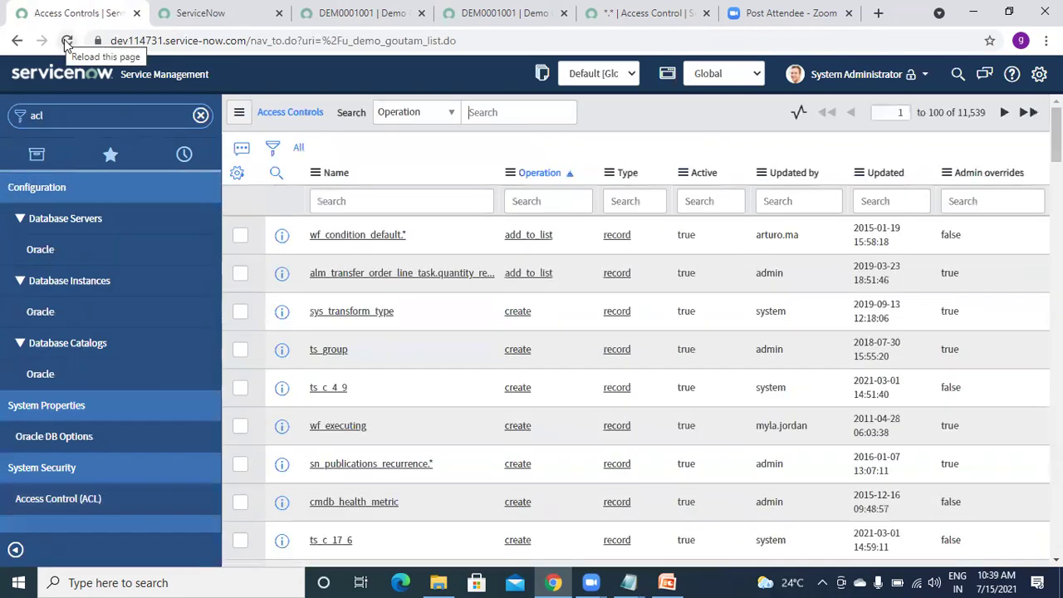
pyautogui.click(70, 43)
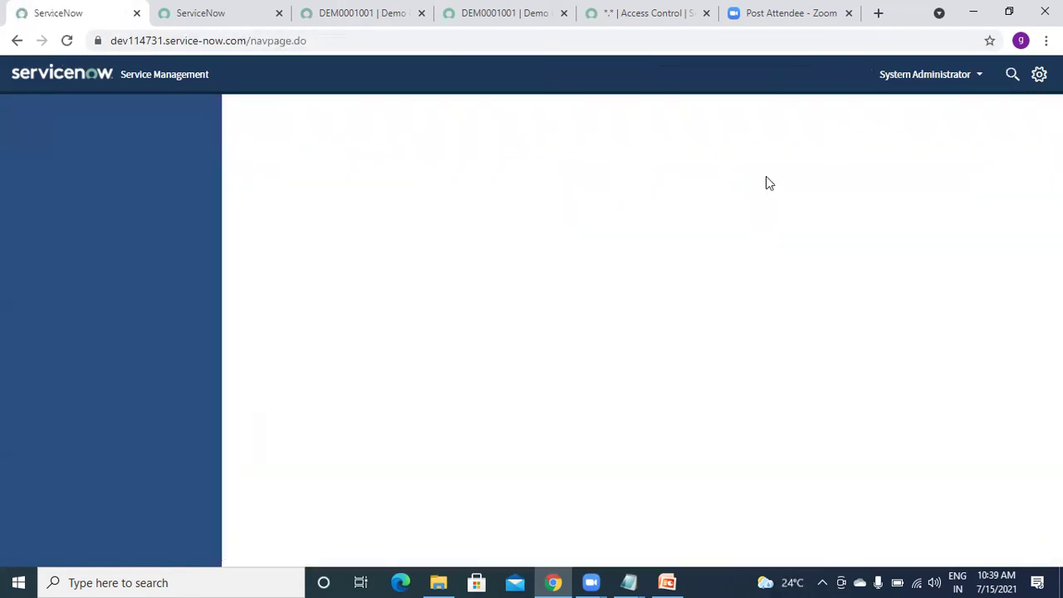
# Elevate the administrator's roles to security_admin
pyautogui.click(882, 83)
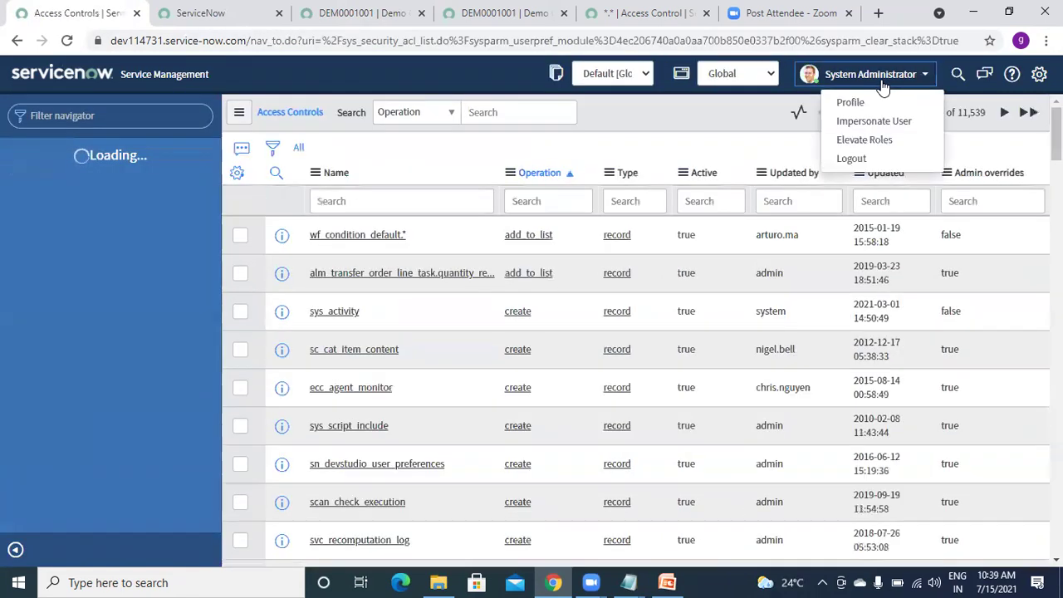
pyautogui.click(856, 139)
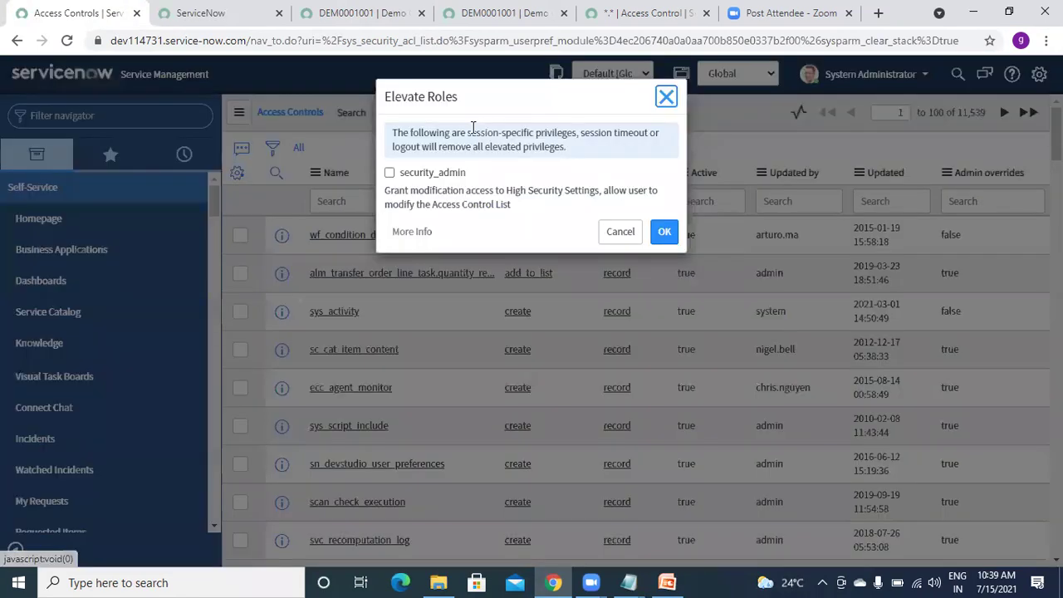
pyautogui.click(439, 175)
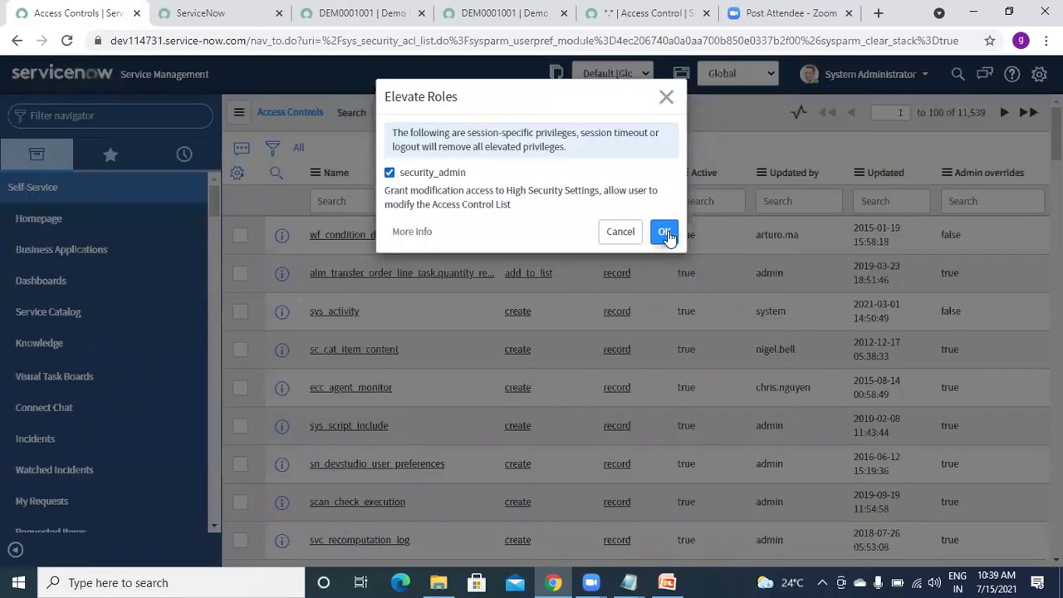
pyautogui.click(666, 234)
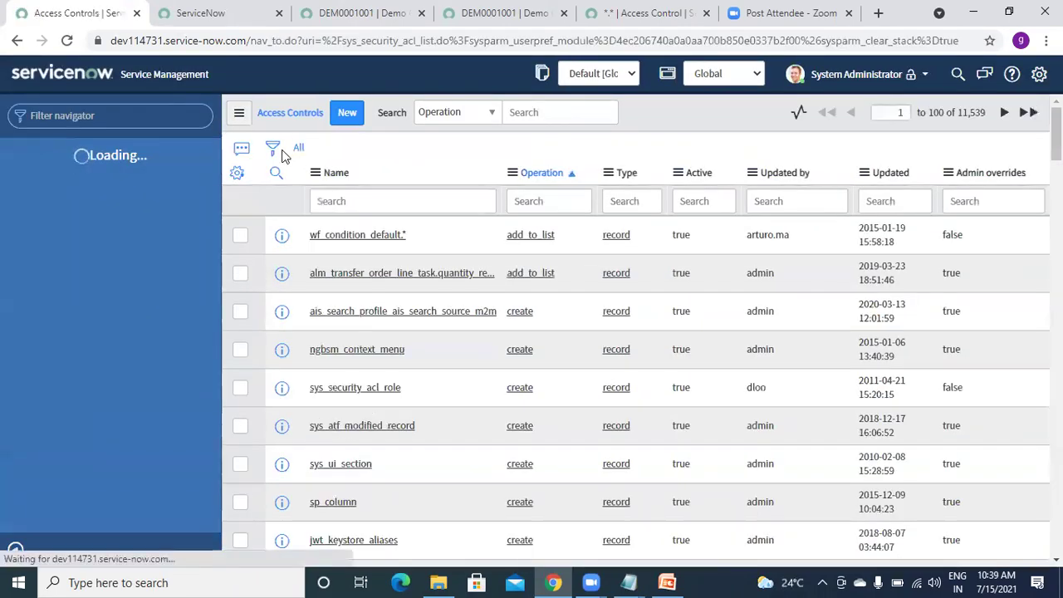
# Filter the Access Controls list to rules Created on Today
pyautogui.click(273, 147)
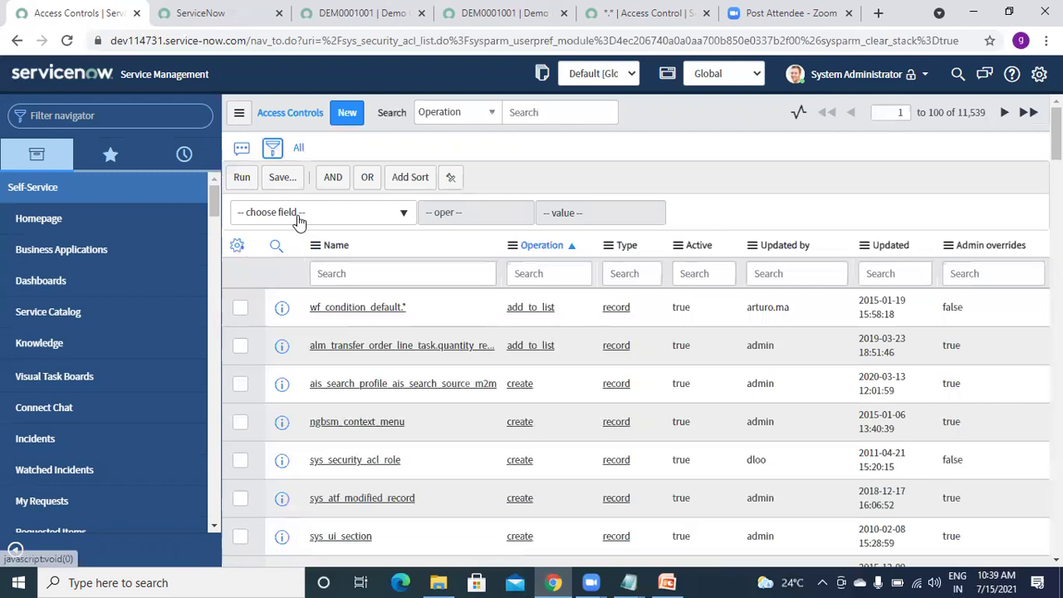
pyautogui.click(297, 216)
pyautogui.write('c')
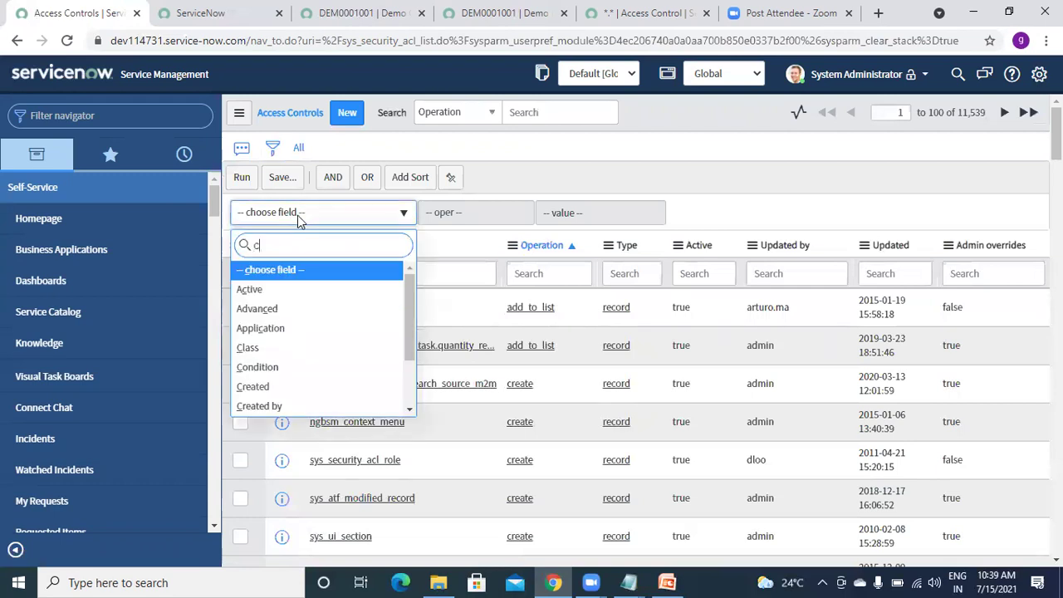
pyautogui.write('re')
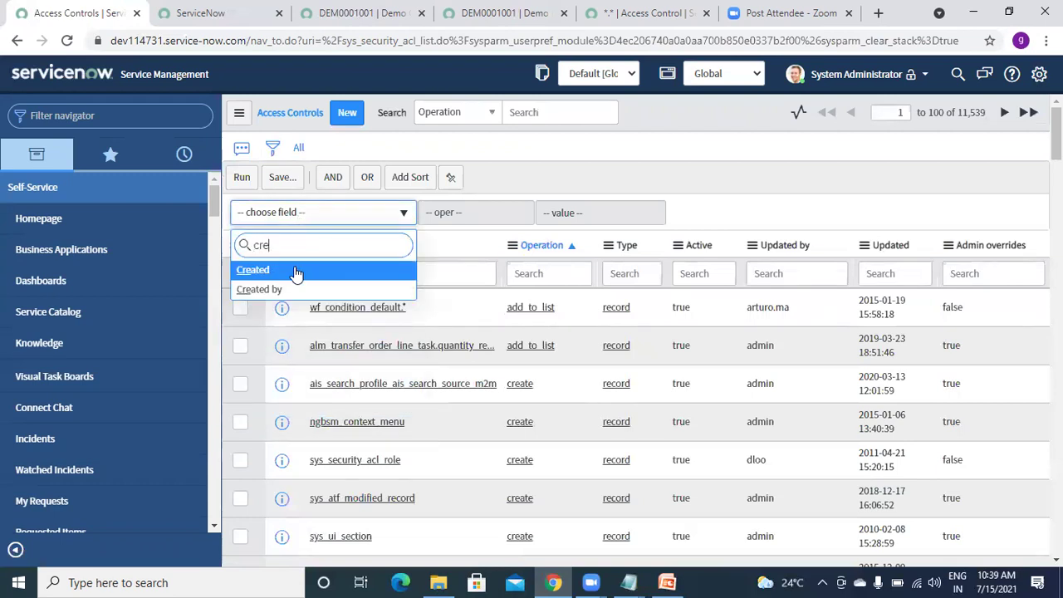
pyautogui.press('Return')
pyautogui.click(245, 177)
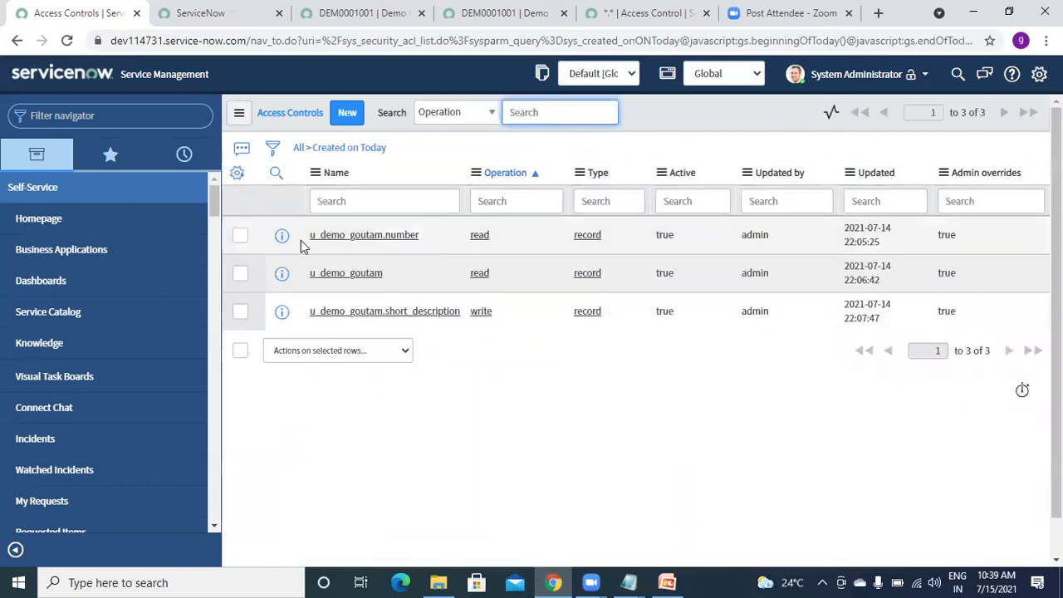
# Open the u_demo_goutam.number read rule in a new tab
pyautogui.rightClick(251, 225)
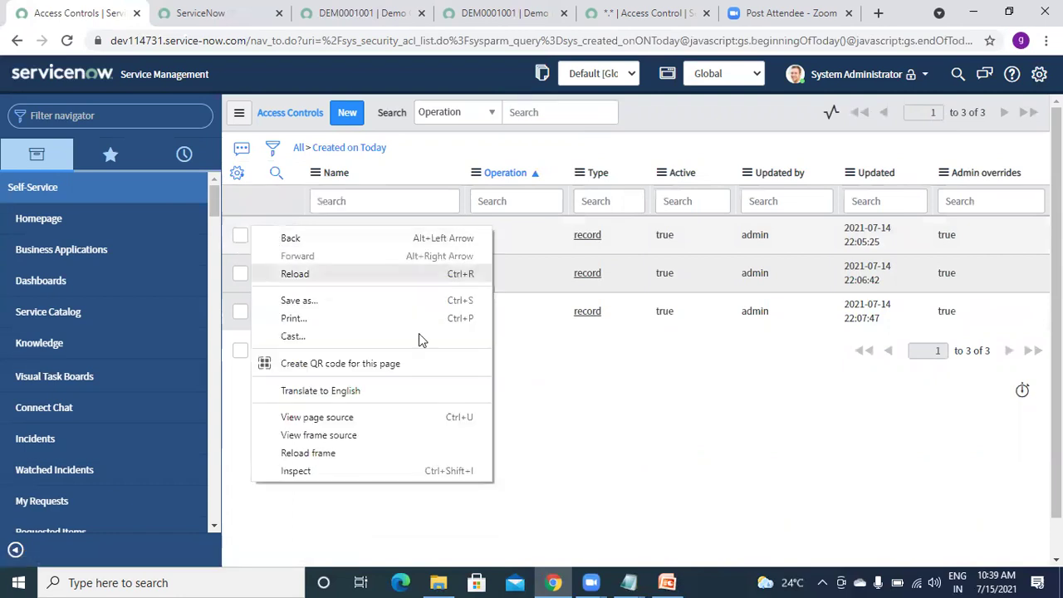
pyautogui.click(589, 385)
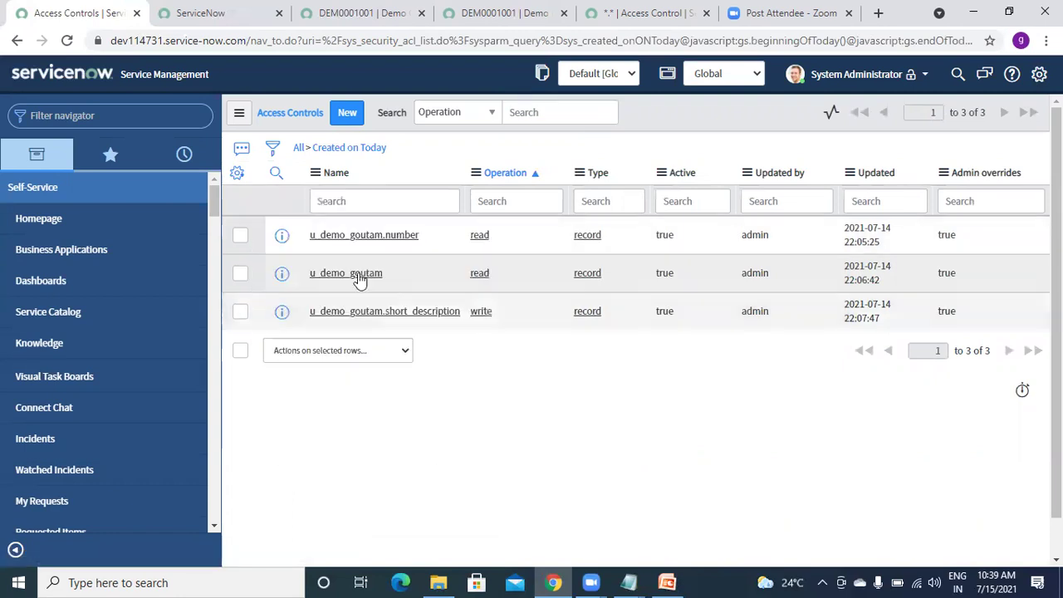
pyautogui.rightClick(276, 240)
pyautogui.click(671, 454)
pyautogui.rightClick(285, 245)
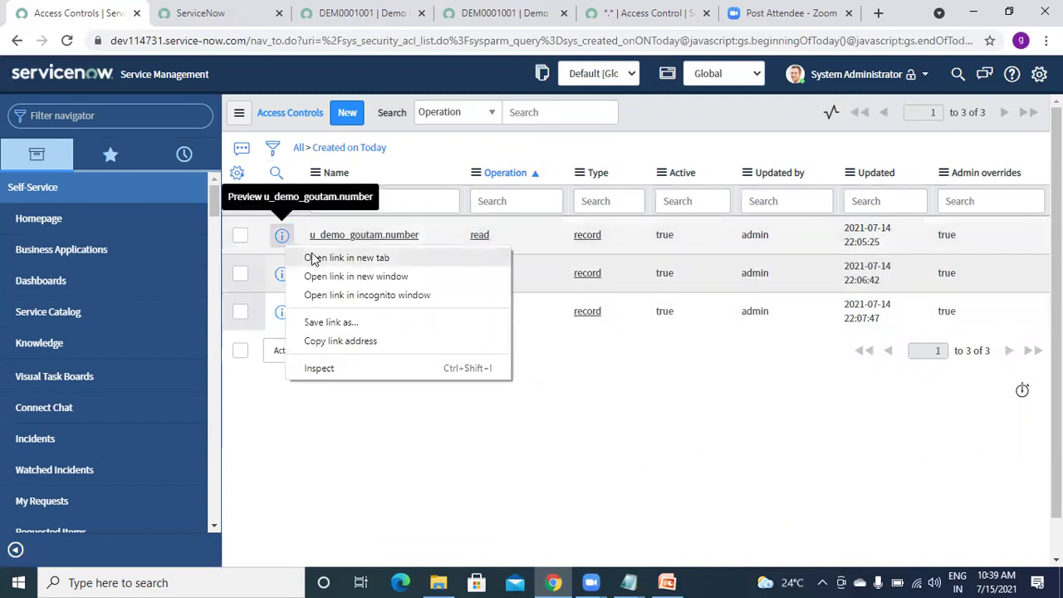
pyautogui.click(347, 258)
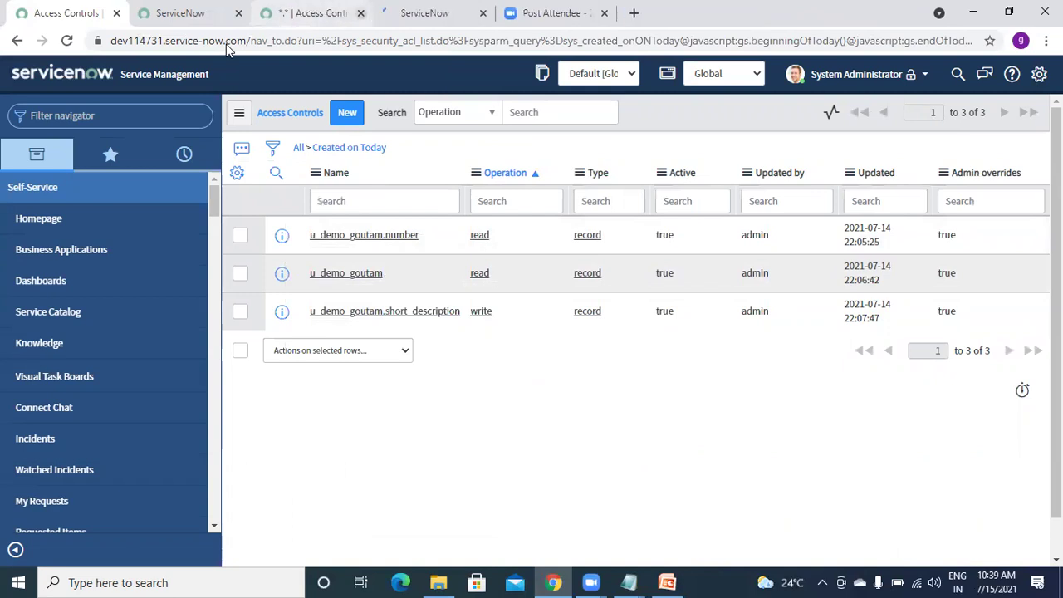
# Close the extra *.* access control tab and switch the rule's field to Short description
pyautogui.hotkey('ctrl', '3')
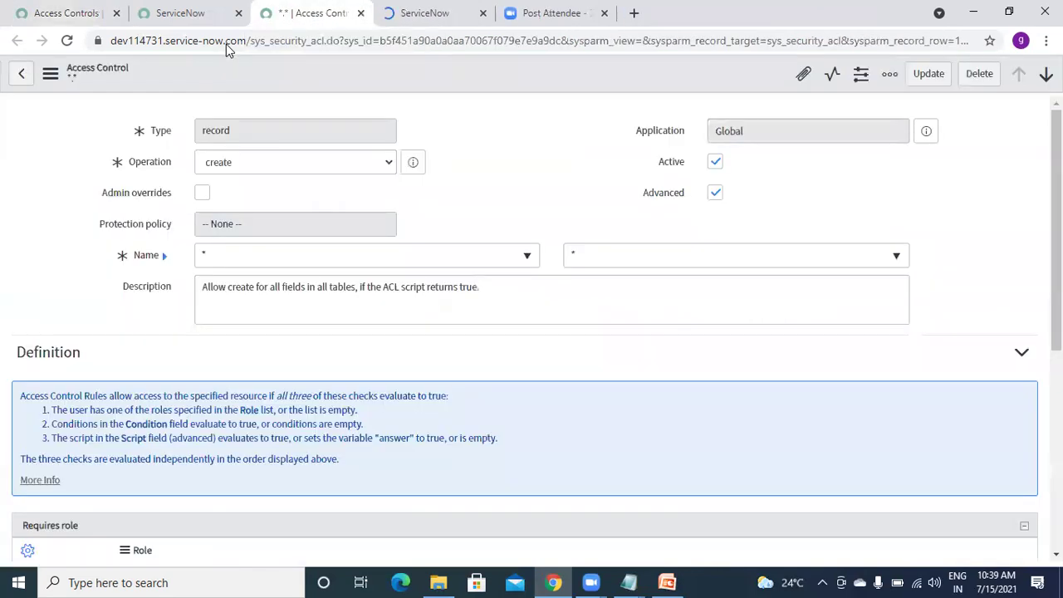
pyautogui.hotkey('ctrl', 'w')
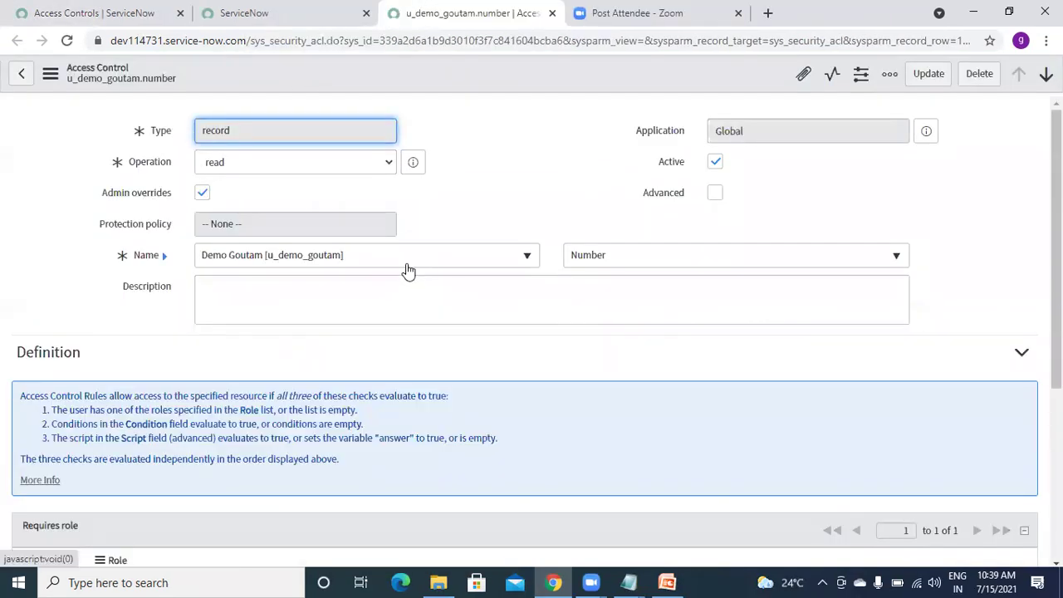
pyautogui.click(628, 255)
pyautogui.write('sho')
pyautogui.click(629, 332)
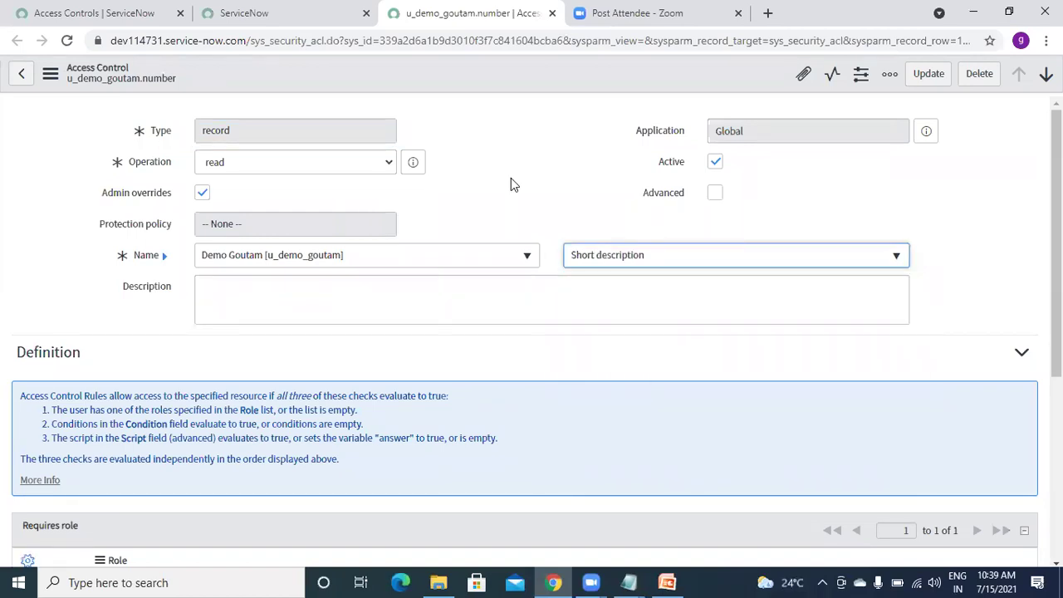
# Save the updated read rule and confirm the security rule change
pyautogui.rightClick(361, 72)
pyautogui.click(382, 84)
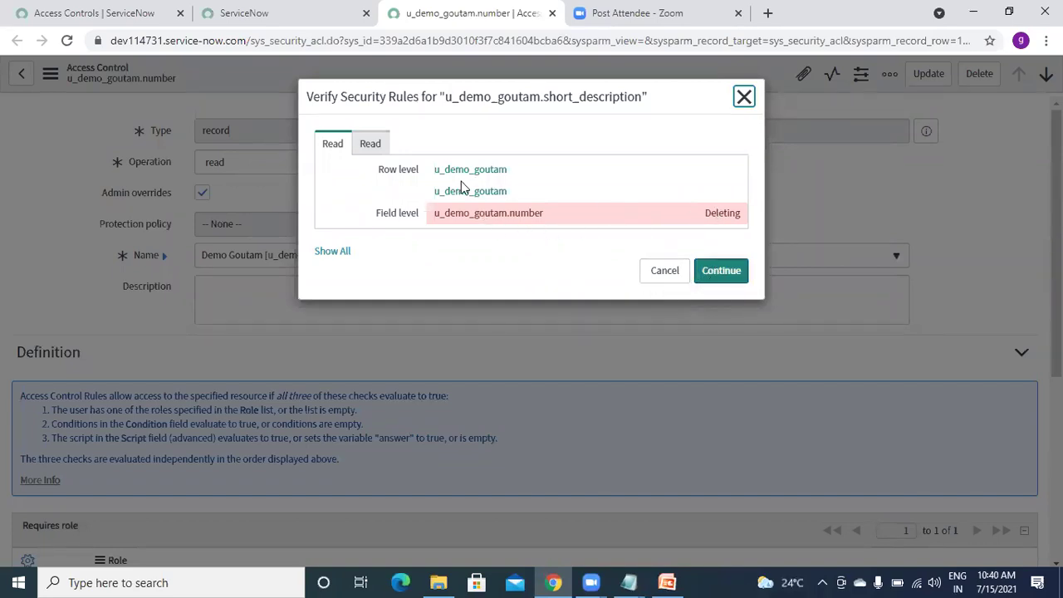
pyautogui.click(710, 273)
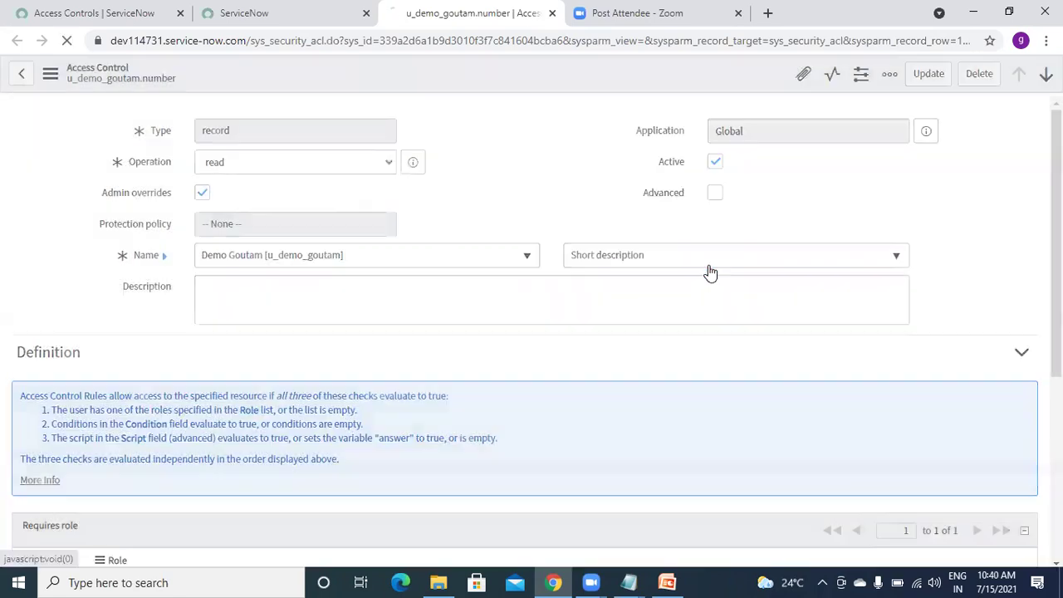